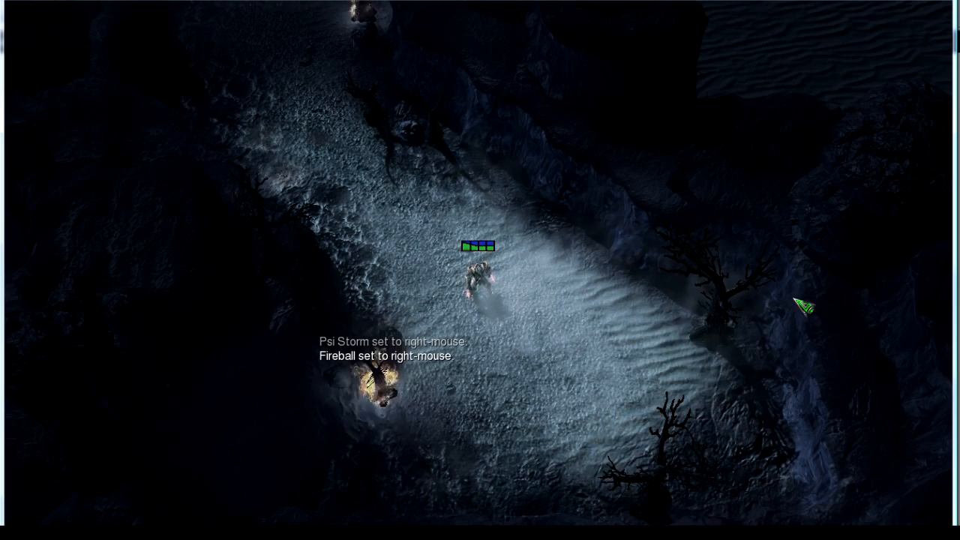
pyautogui.rightClick(857, 321)
pyautogui.click(522, 228)
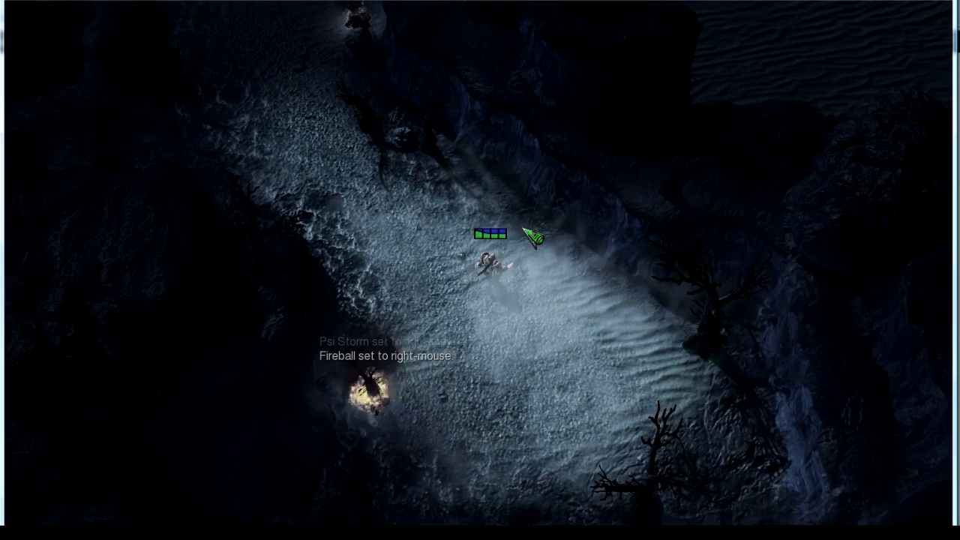
pyautogui.click(514, 177)
pyautogui.click(348, 243)
pyautogui.click(425, 348)
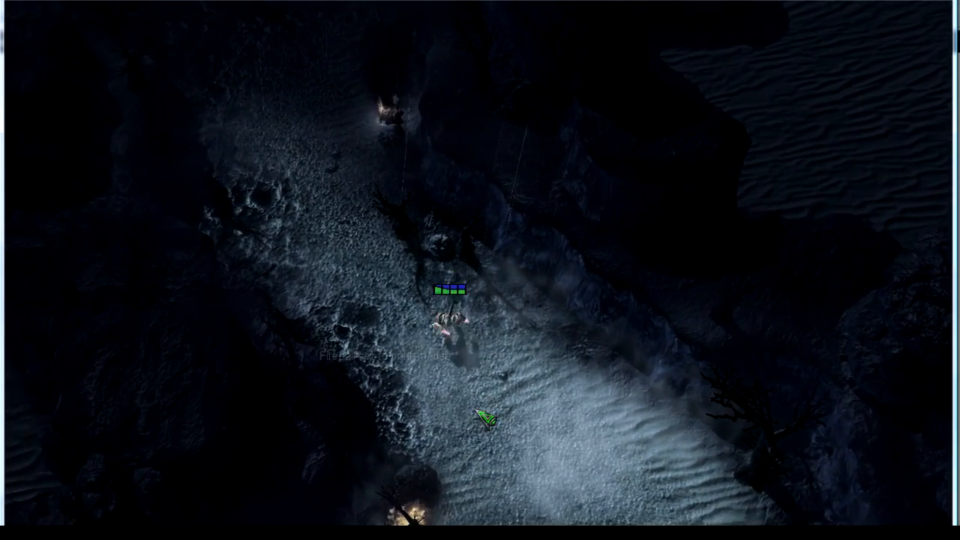
pyautogui.click(476, 408)
pyautogui.click(513, 309)
pyautogui.click(569, 255)
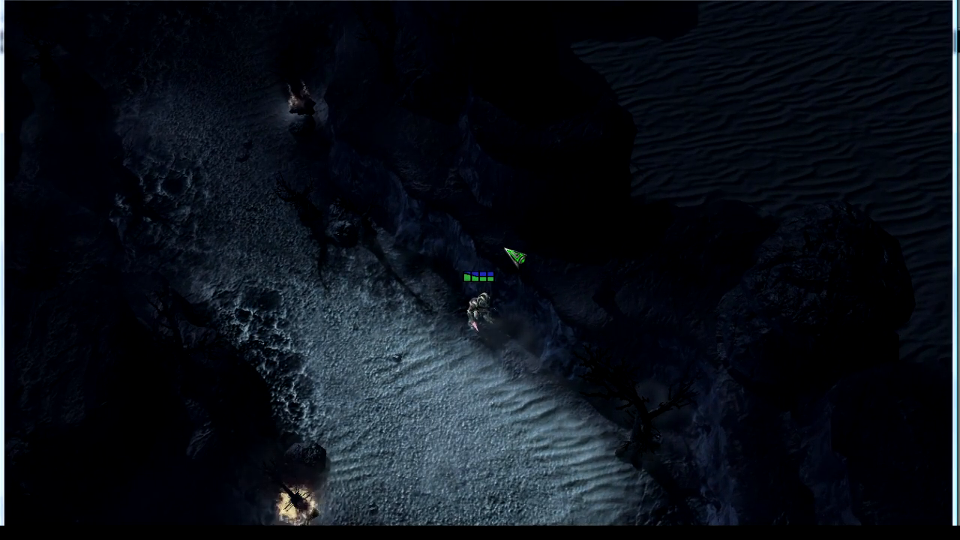
pyautogui.click(429, 291)
pyautogui.click(160, 143)
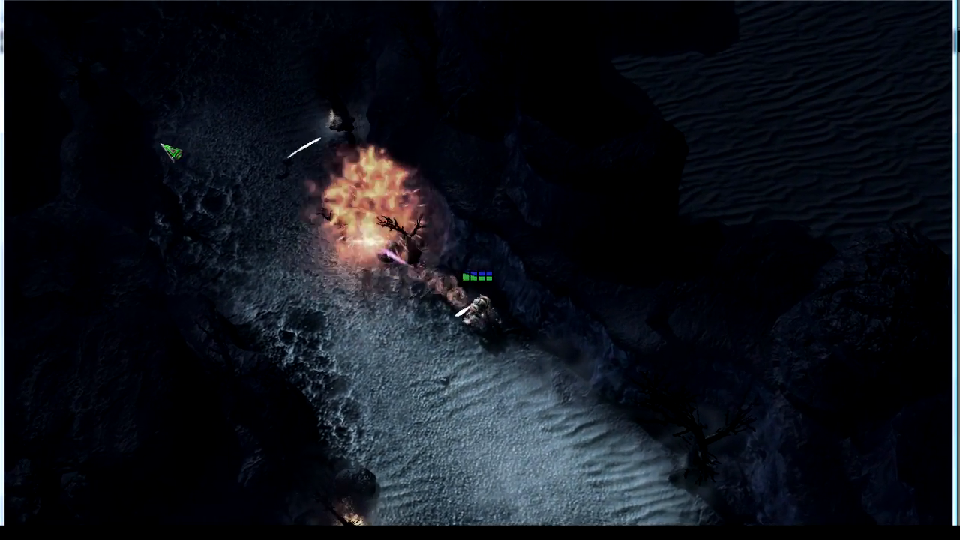
pyautogui.click(177, 196)
pyautogui.click(110, 334)
pyautogui.click(66, 404)
pyautogui.click(248, 439)
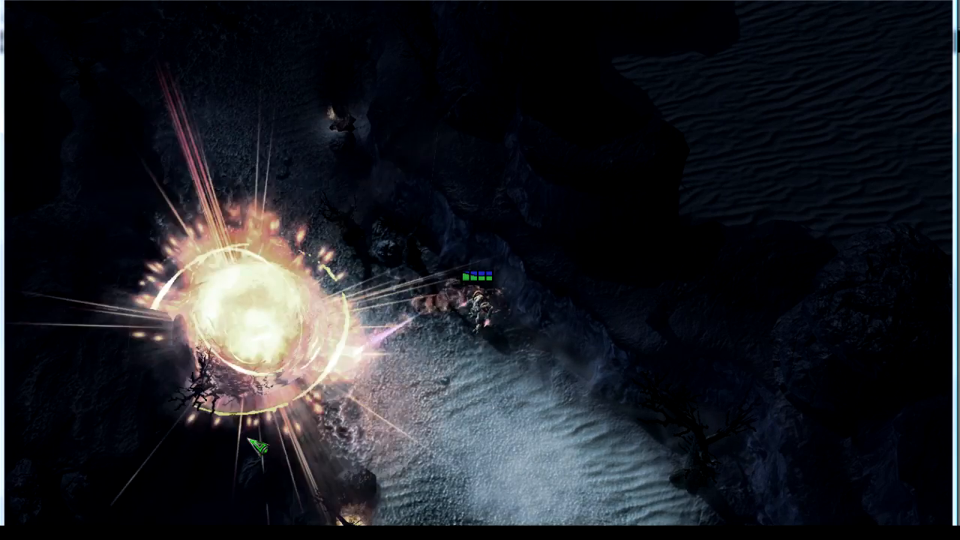
pyautogui.click(708, 149)
pyautogui.rightClick(272, 208)
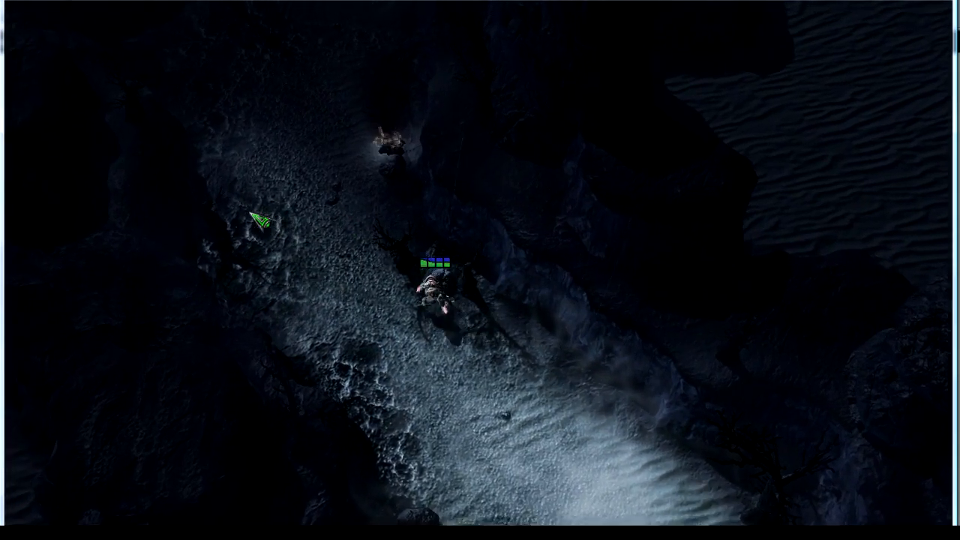
pyautogui.click(458, 41)
pyautogui.click(459, 40)
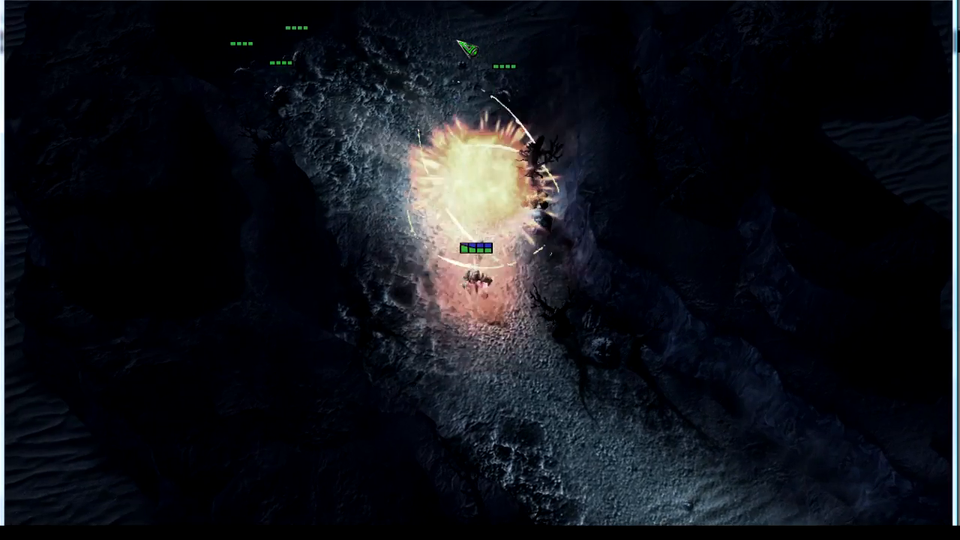
pyautogui.click(500, 48)
pyautogui.click(486, 71)
pyautogui.rightClick(400, 95)
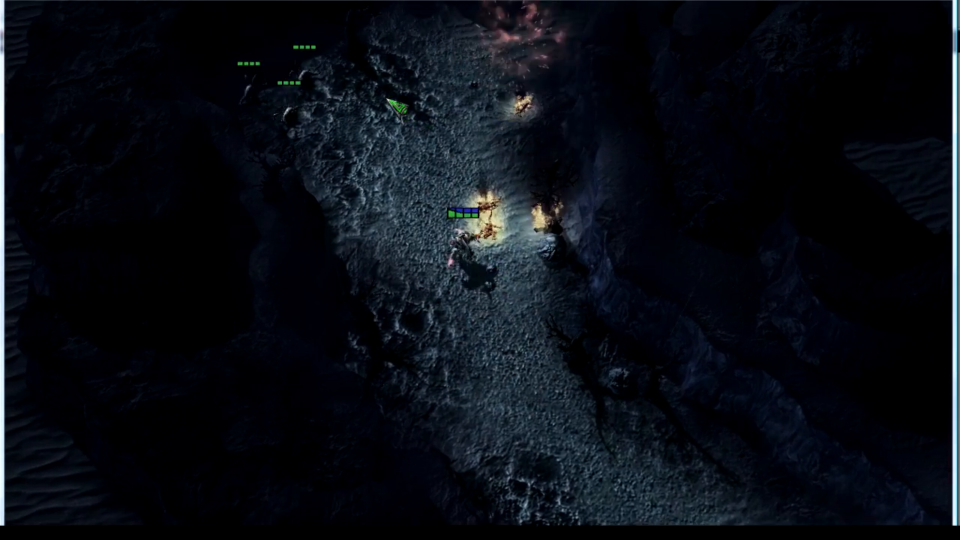
pyautogui.click(270, 80)
pyautogui.click(260, 87)
pyautogui.click(246, 102)
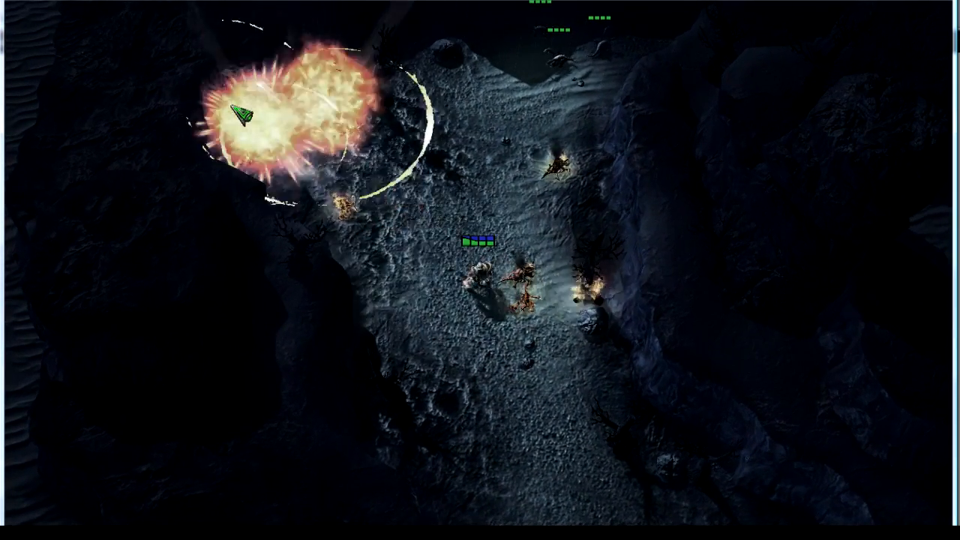
pyautogui.rightClick(347, 122)
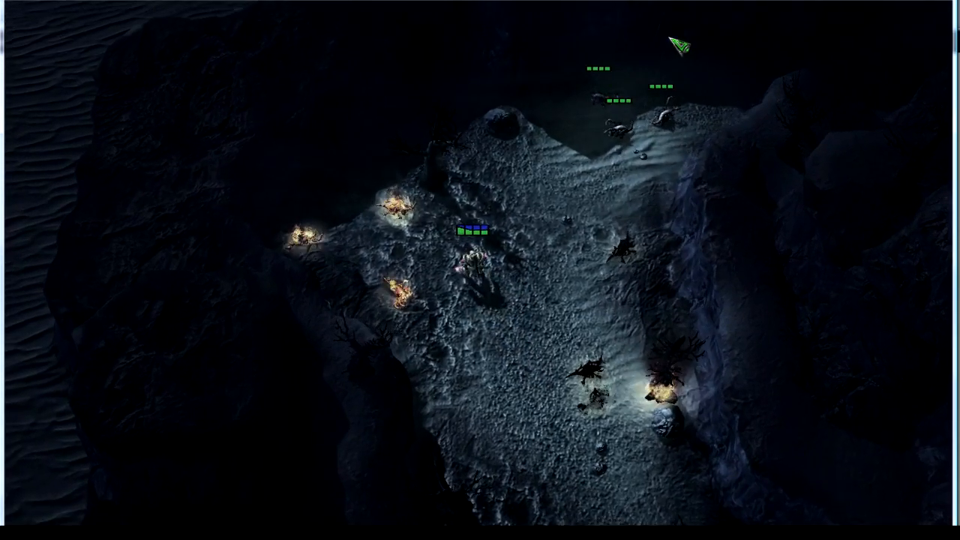
pyautogui.click(673, 38)
pyautogui.click(717, 57)
pyautogui.click(718, 82)
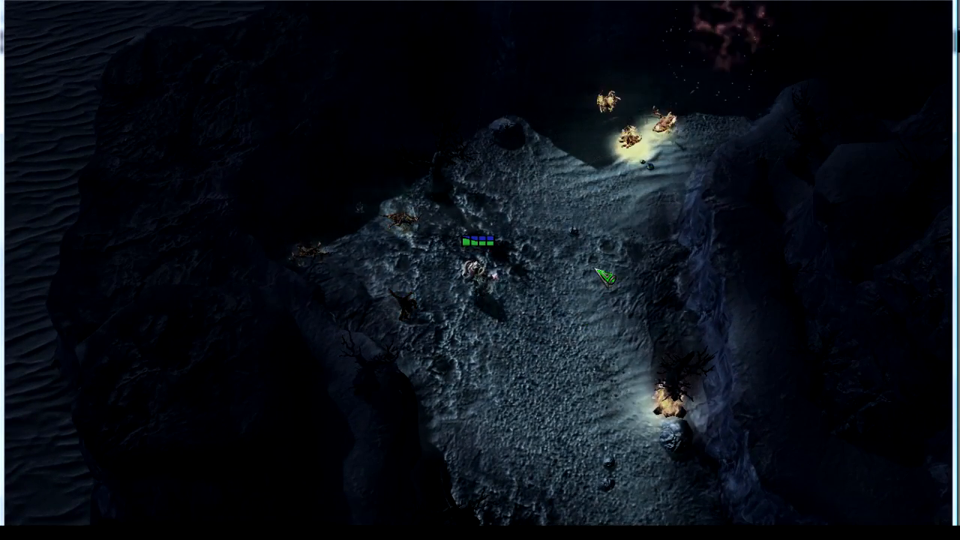
pyautogui.rightClick(587, 407)
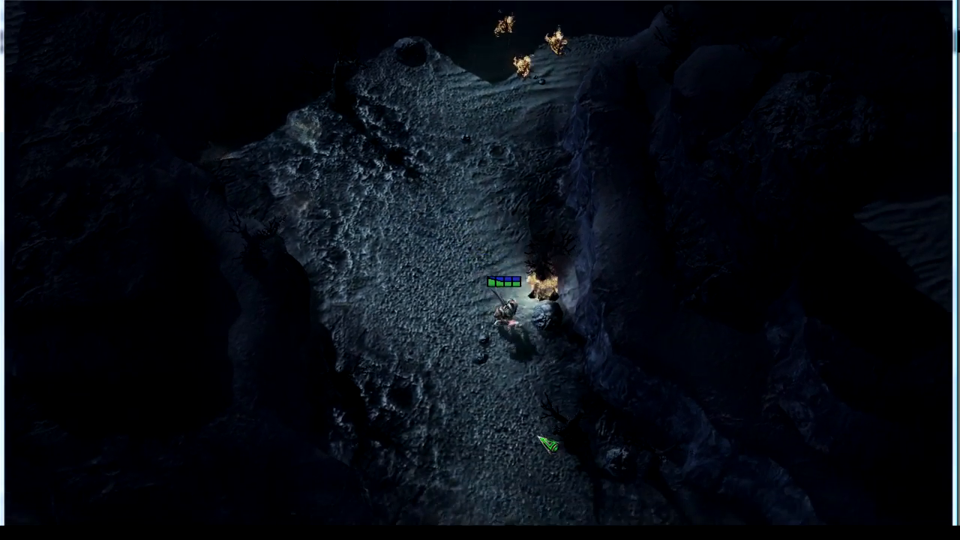
pyautogui.rightClick(536, 437)
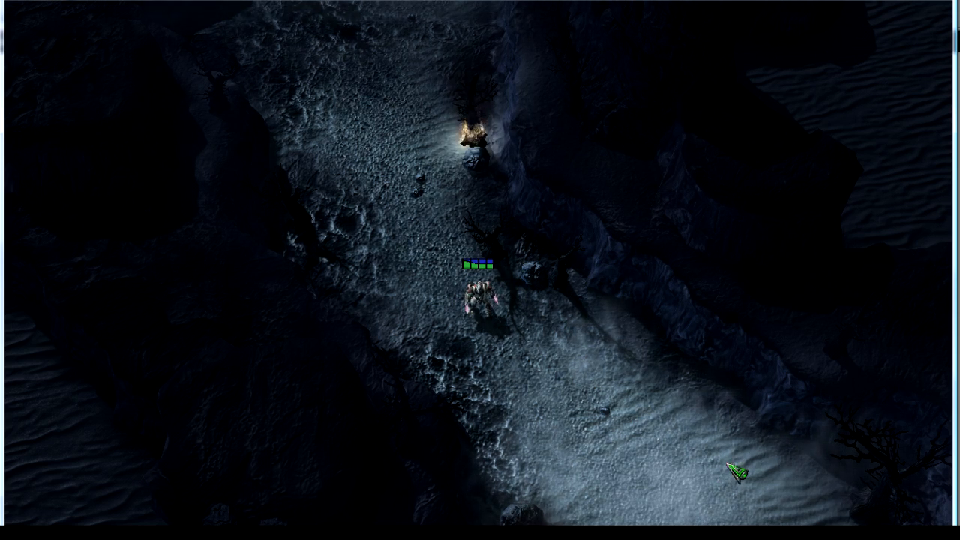
pyautogui.click(761, 214)
pyautogui.rightClick(469, 171)
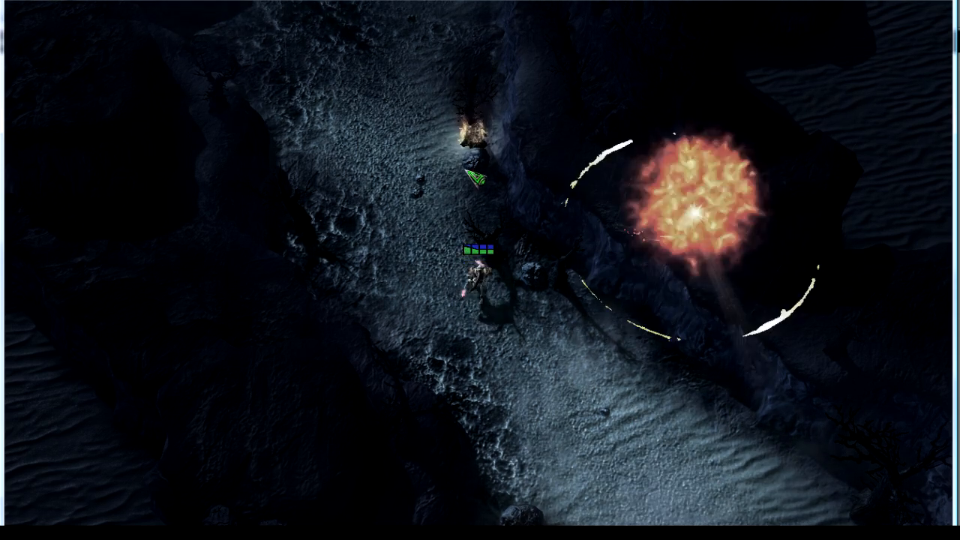
pyautogui.rightClick(427, 137)
pyautogui.rightClick(340, 155)
pyautogui.rightClick(359, 120)
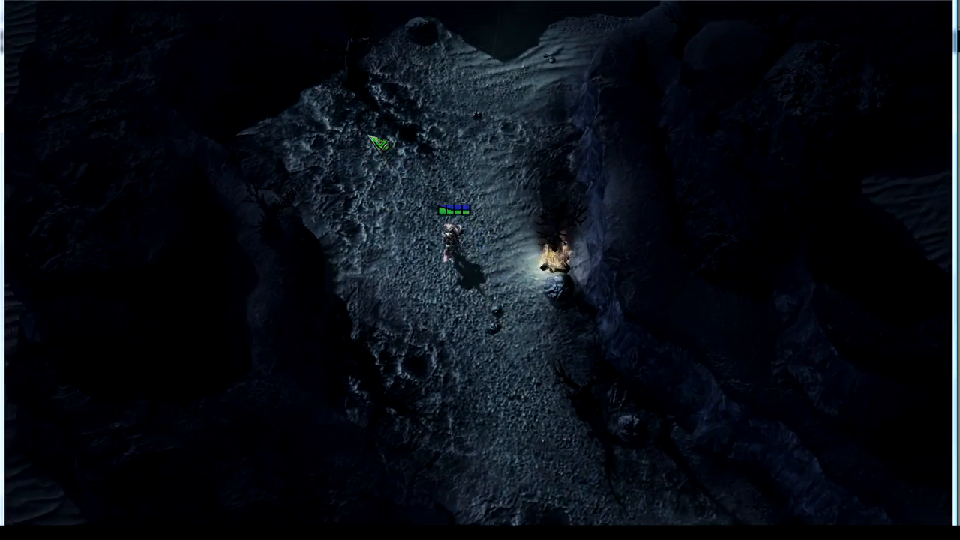
pyautogui.rightClick(505, 126)
pyautogui.rightClick(493, 142)
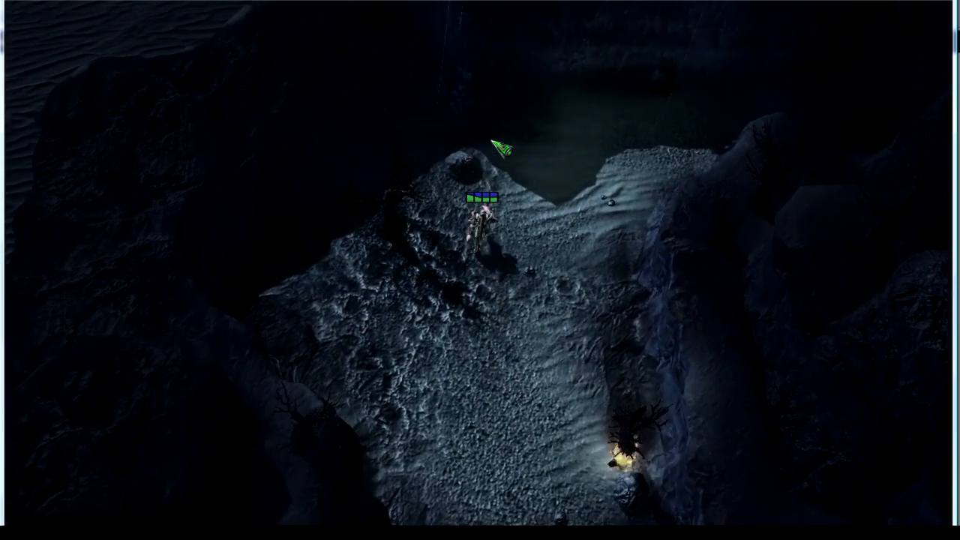
pyautogui.rightClick(564, 156)
pyautogui.rightClick(597, 340)
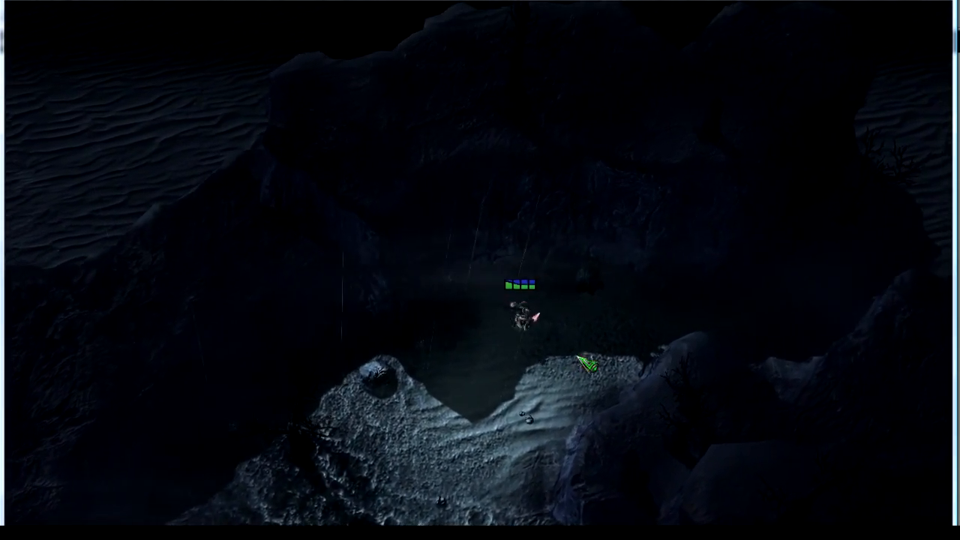
pyautogui.rightClick(461, 433)
pyautogui.rightClick(398, 400)
pyautogui.rightClick(365, 338)
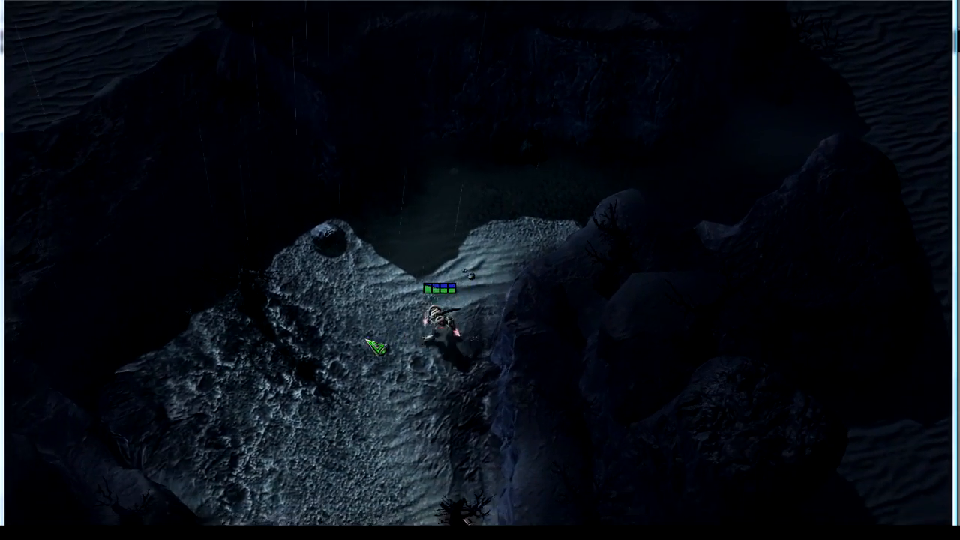
pyautogui.rightClick(364, 263)
pyautogui.rightClick(371, 244)
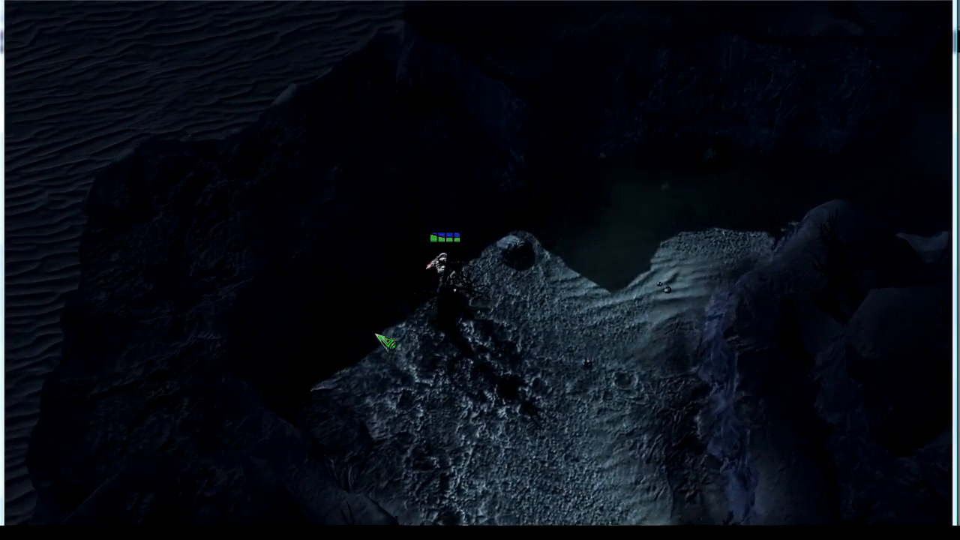
pyautogui.rightClick(379, 333)
pyautogui.rightClick(416, 412)
pyautogui.rightClick(465, 412)
pyautogui.rightClick(553, 410)
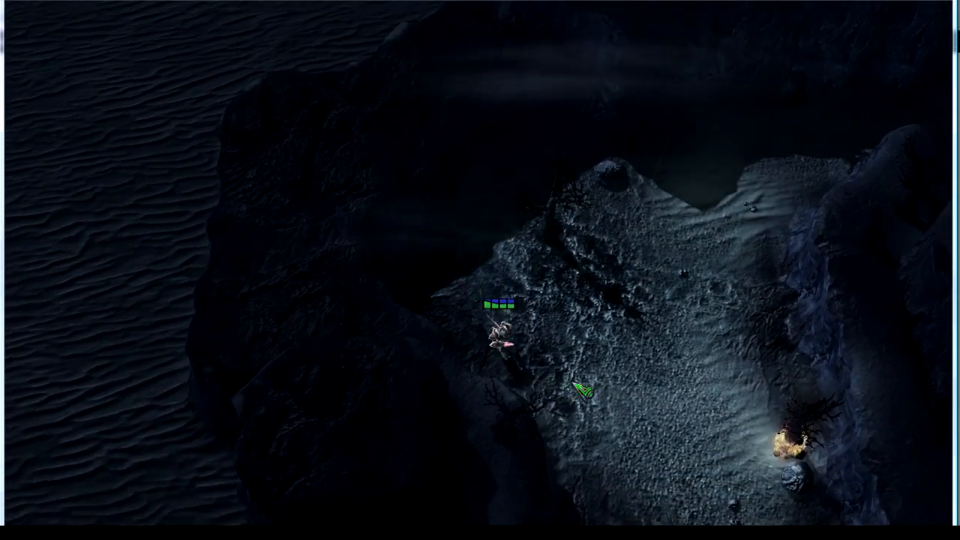
pyautogui.rightClick(581, 360)
pyautogui.rightClick(574, 258)
pyautogui.rightClick(525, 206)
pyautogui.rightClick(473, 186)
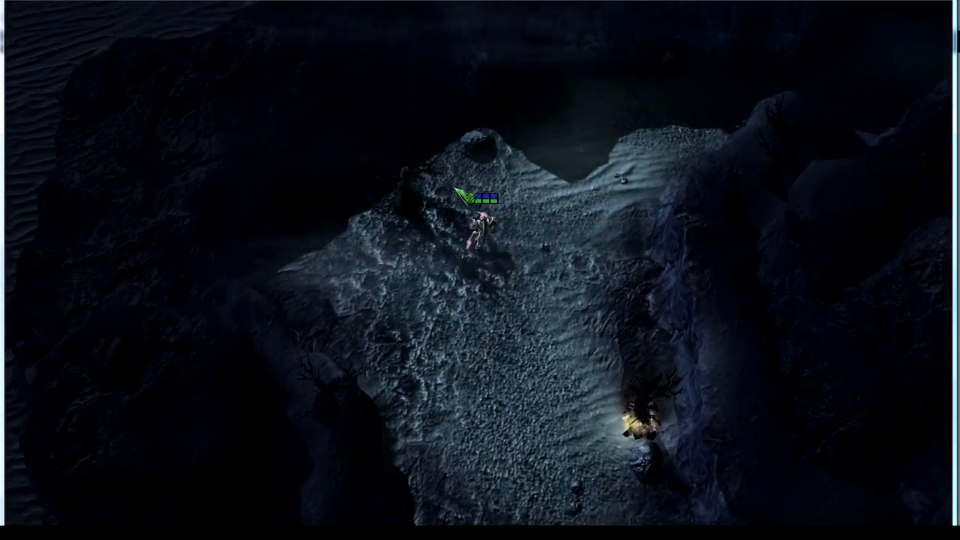
pyautogui.rightClick(431, 193)
pyautogui.rightClick(480, 188)
pyautogui.rightClick(551, 289)
pyautogui.rightClick(557, 332)
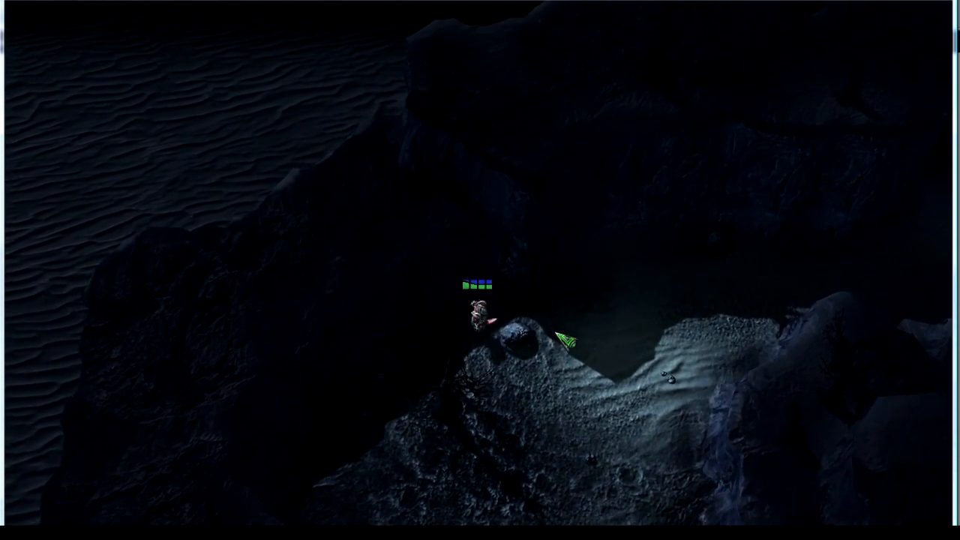
pyautogui.rightClick(600, 354)
pyautogui.rightClick(598, 360)
pyautogui.rightClick(509, 382)
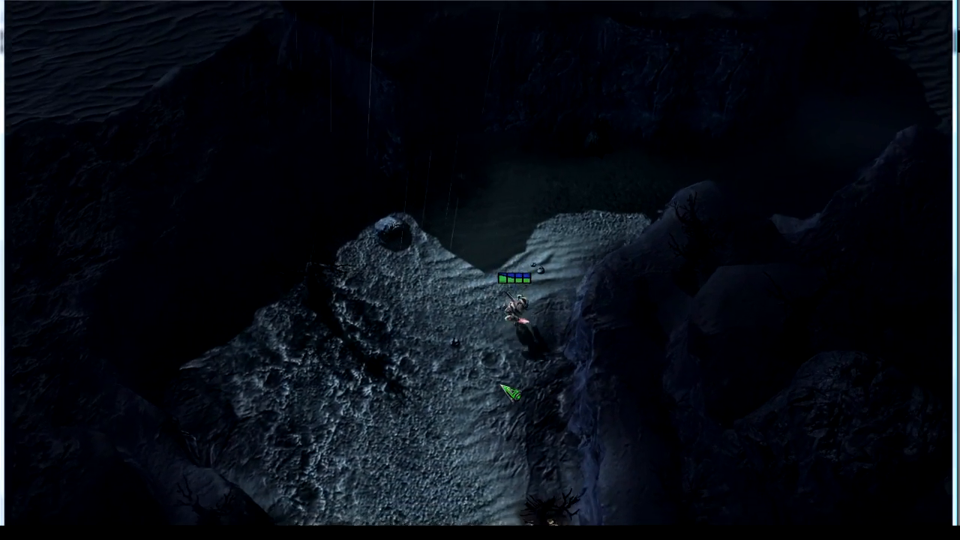
pyautogui.rightClick(450, 391)
pyautogui.rightClick(435, 412)
pyautogui.rightClick(435, 431)
pyautogui.rightClick(421, 442)
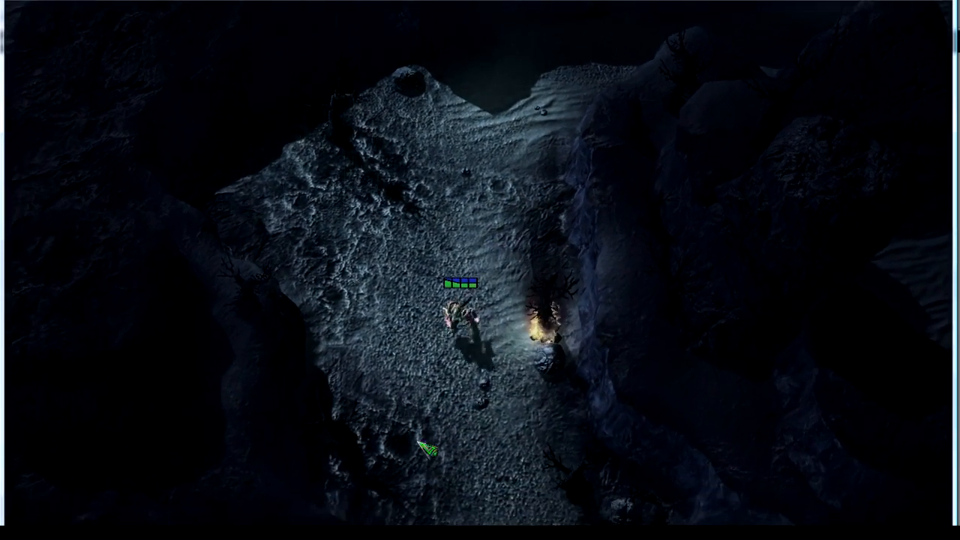
pyautogui.rightClick(541, 417)
pyautogui.rightClick(600, 415)
pyautogui.rightClick(657, 429)
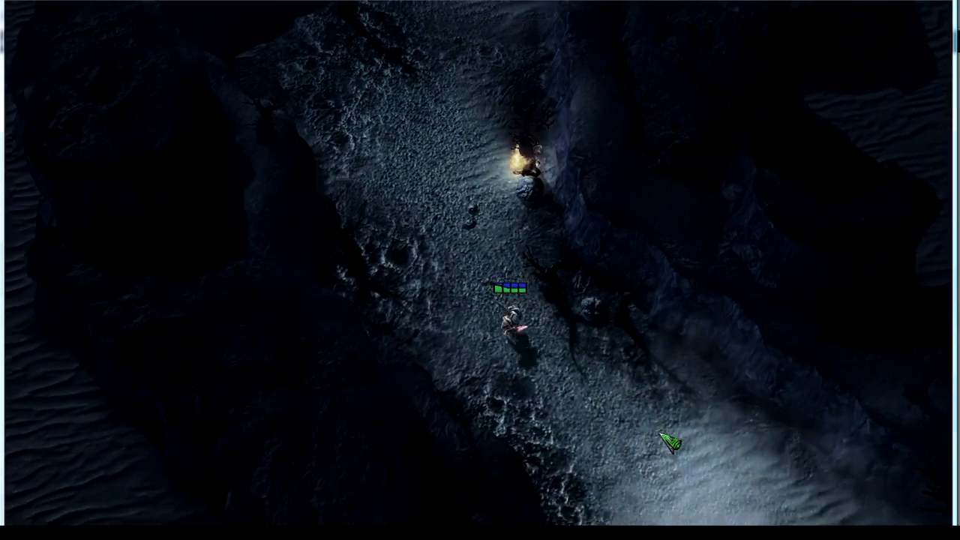
pyautogui.rightClick(397, 195)
pyautogui.rightClick(387, 192)
pyautogui.rightClick(349, 194)
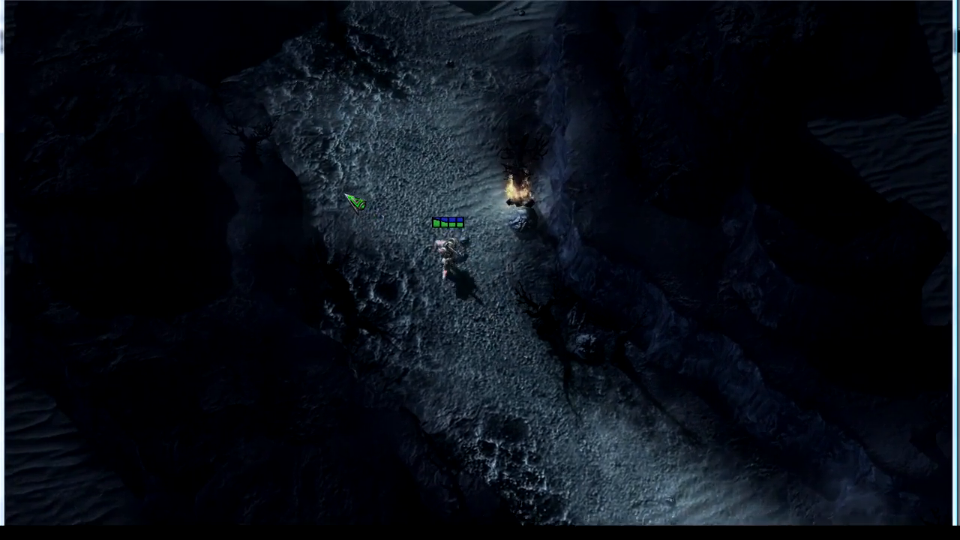
pyautogui.rightClick(335, 176)
pyautogui.click(637, 48)
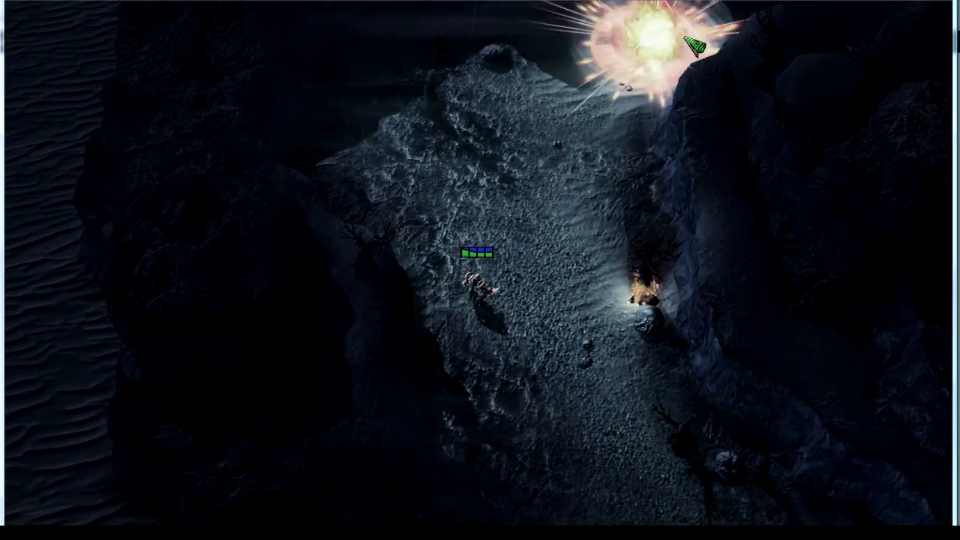
pyautogui.click(861, 107)
pyautogui.click(887, 225)
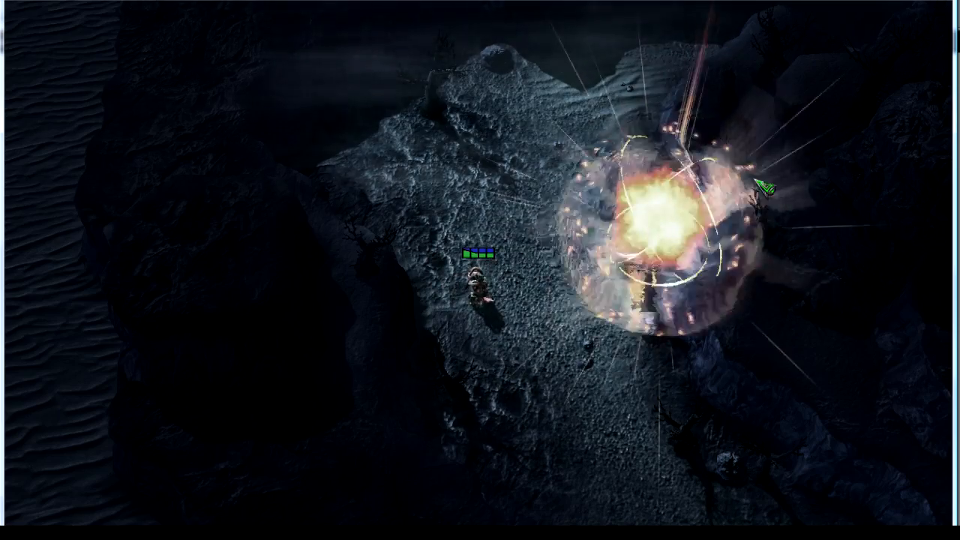
pyautogui.rightClick(701, 375)
pyautogui.rightClick(629, 428)
pyautogui.rightClick(553, 397)
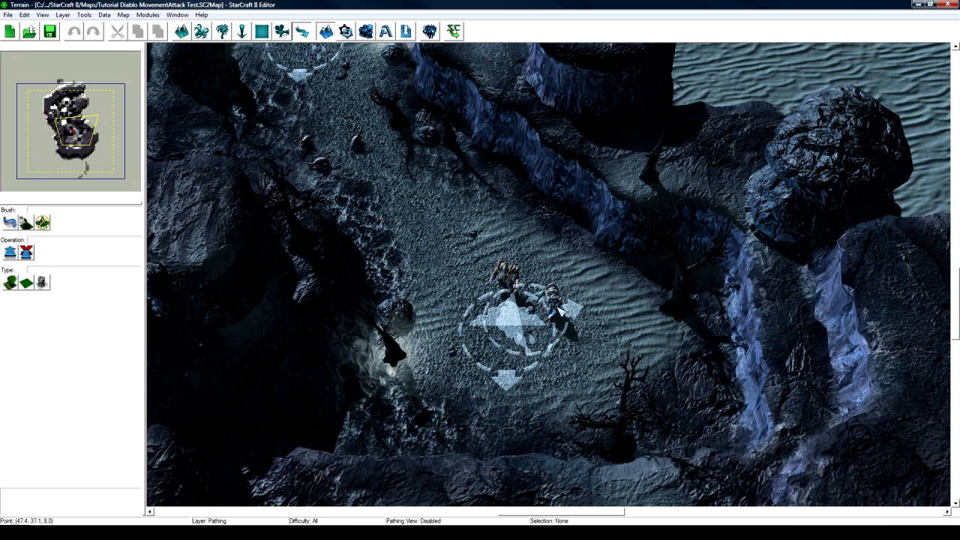
# Open the Data module for the Tutorial Diablo MovementAttack Test map from the Terrain module
pyautogui.moveTo(557, 309); pyautogui.dragTo(546, 311, button='right')
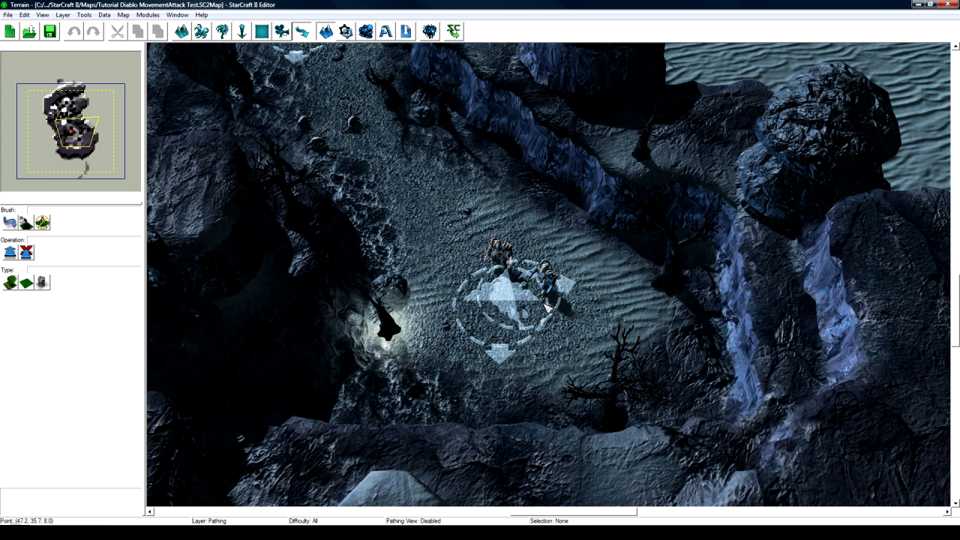
pyautogui.moveTo(548, 307); pyautogui.dragTo(533, 275, button='right')
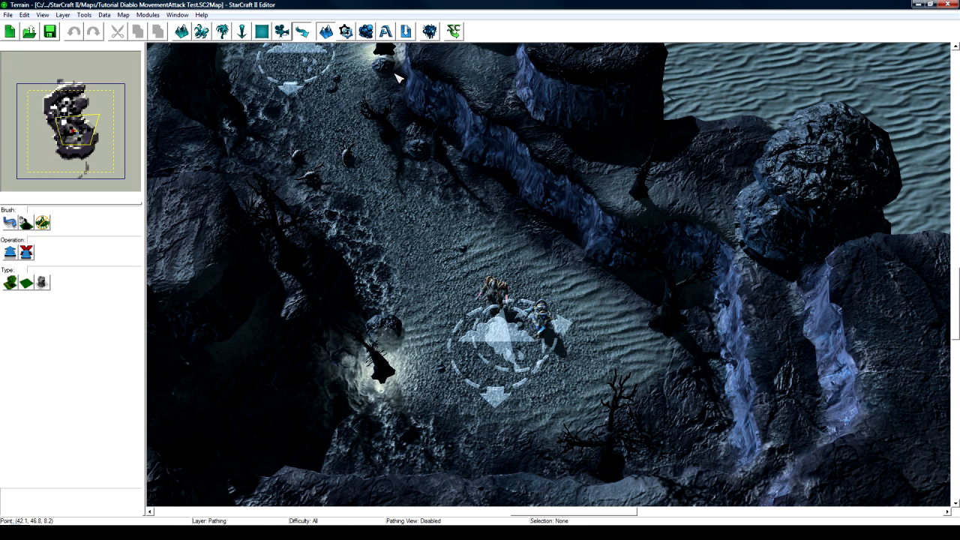
pyautogui.click(365, 31)
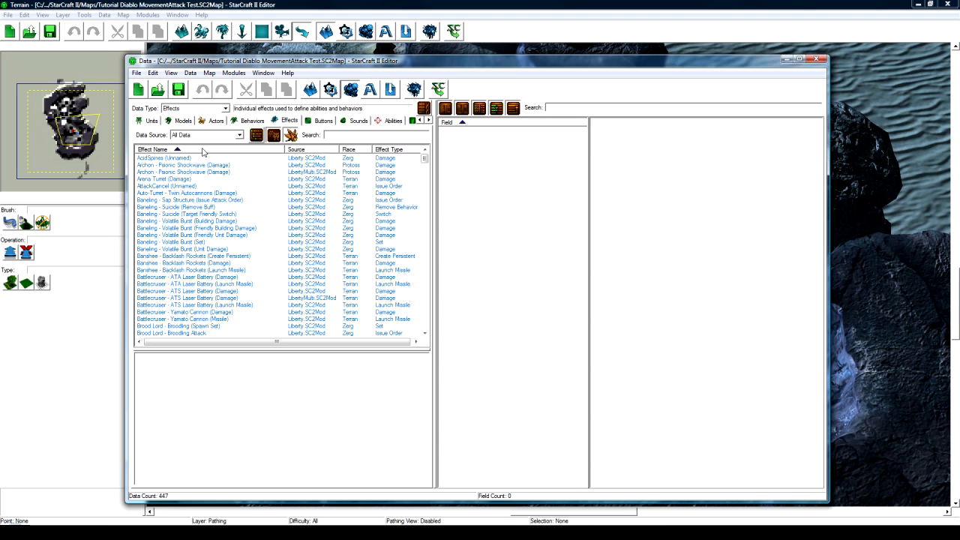
pyautogui.click(310, 90)
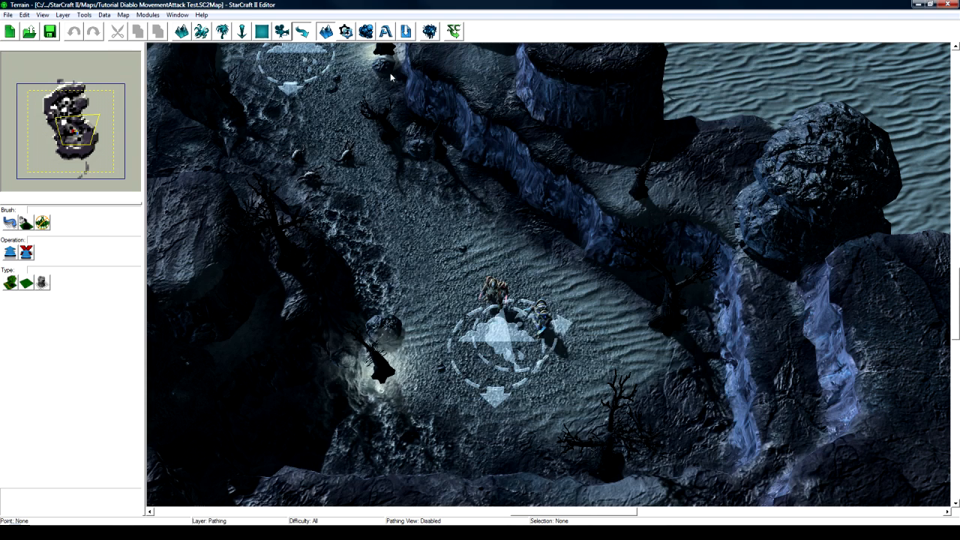
pyautogui.moveTo(391, 79); pyautogui.dragTo(595, 416, button='right')
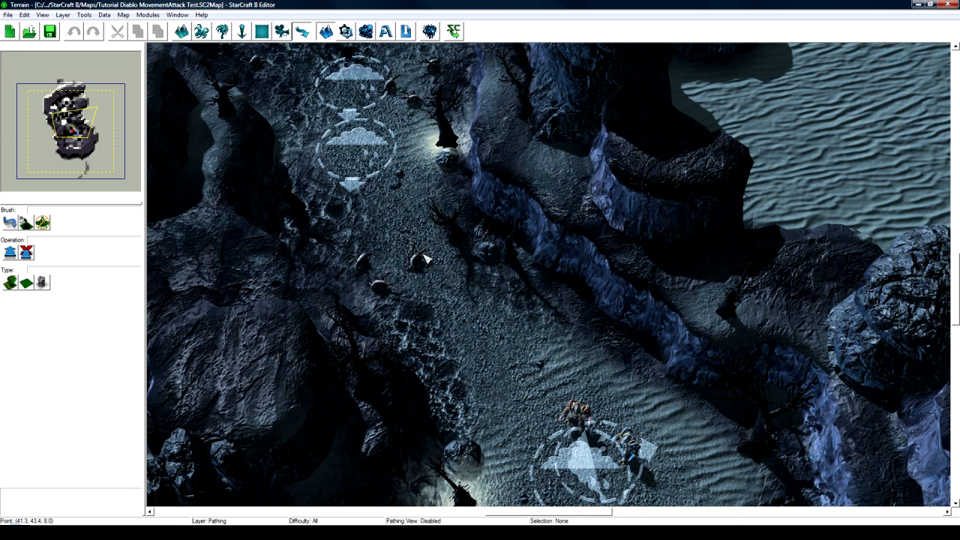
pyautogui.press('F7')
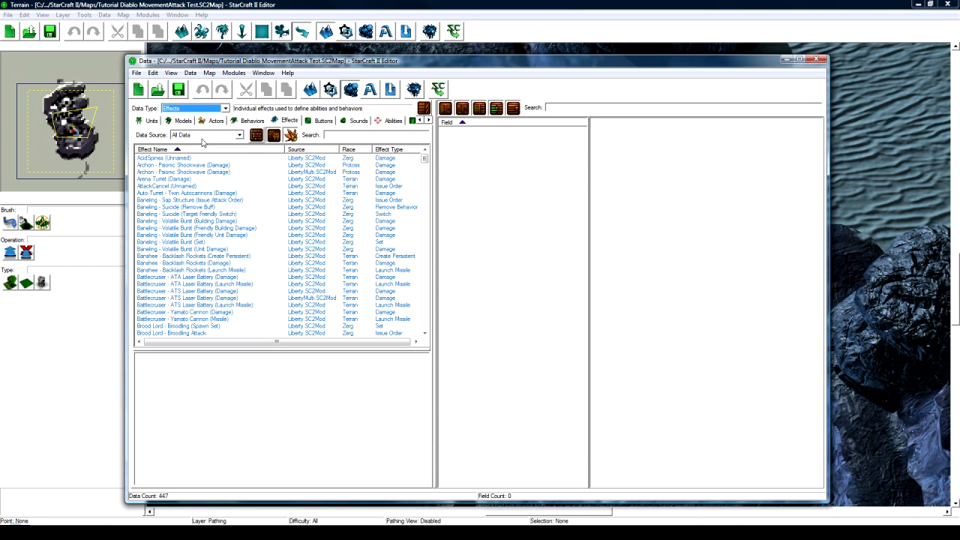
# Duplicate the Battlecruiser - Yamato Gun ability within the abilities data
pyautogui.click(392, 122)
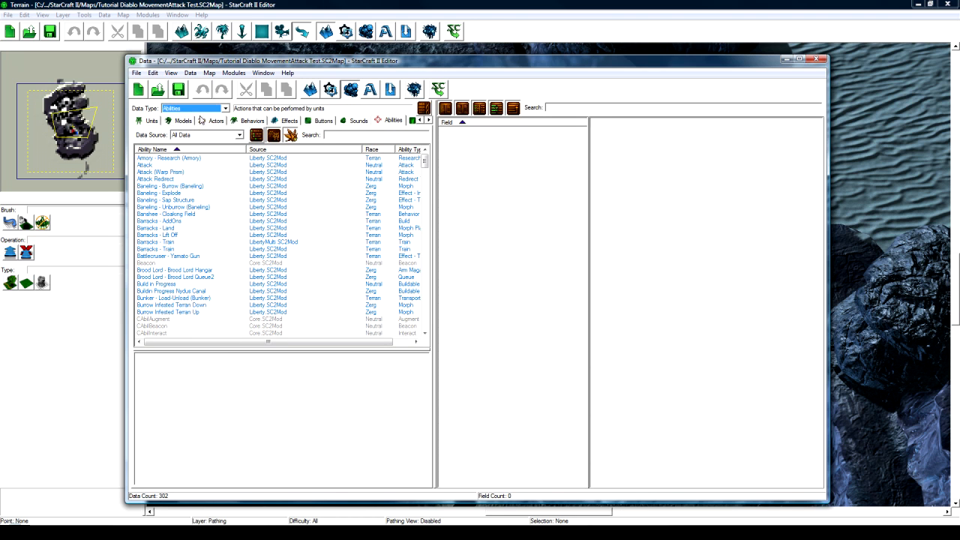
pyautogui.click(182, 256)
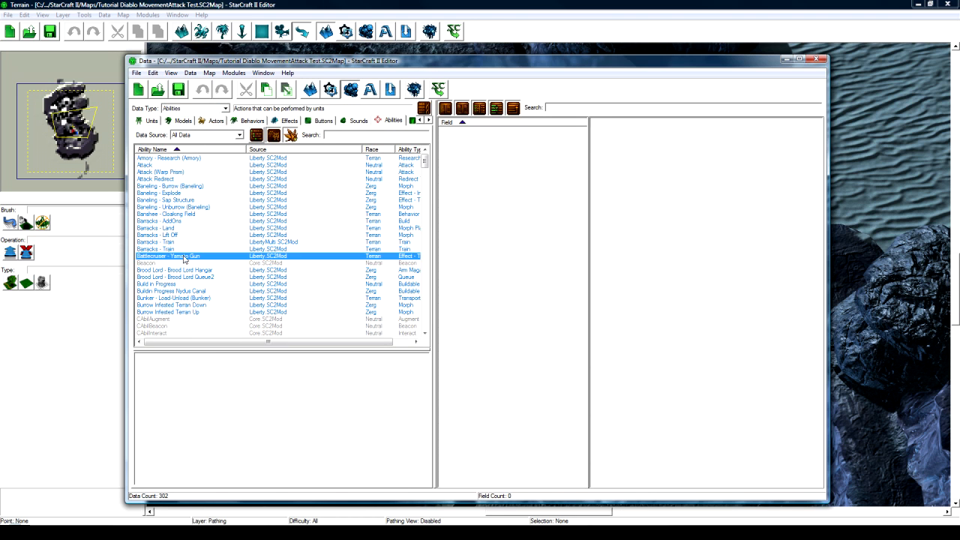
pyautogui.hotkey('ctrl', 'c')
pyautogui.hotkey('ctrl', 'v')
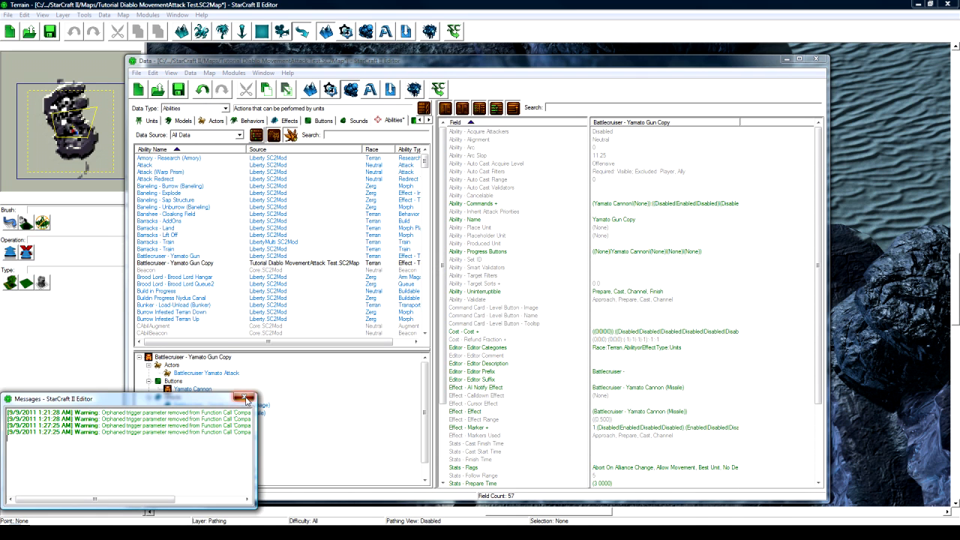
pyautogui.click(245, 397)
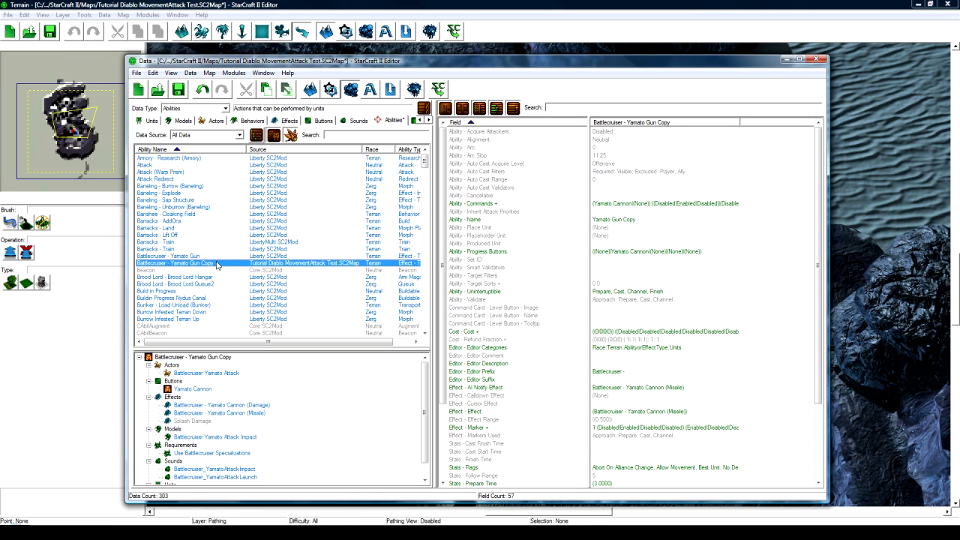
# Rename the Yamato Gun copy to Fireball and generate its matching ID from the new name
pyautogui.doubleClick(213, 265)
pyautogui.write('Fireball')
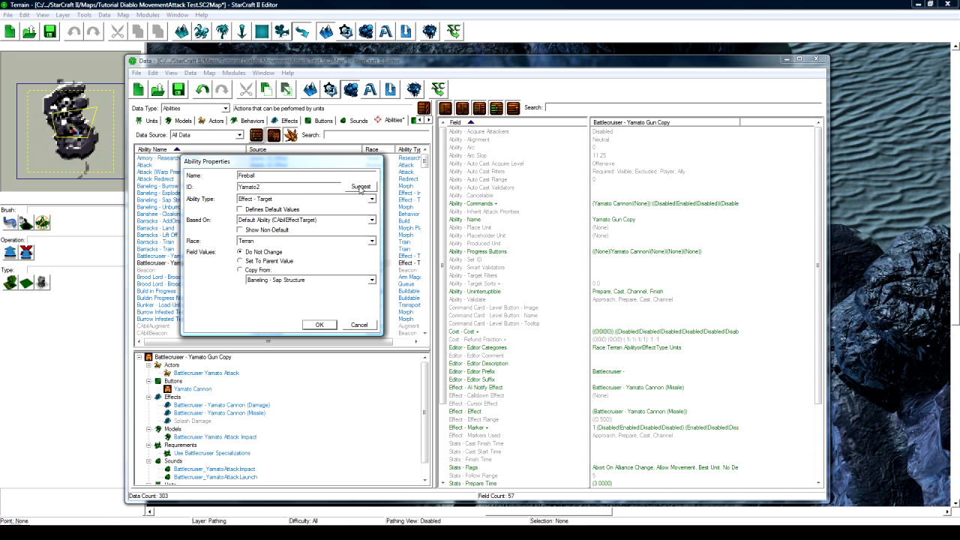
pyautogui.click(360, 188)
pyautogui.click(317, 325)
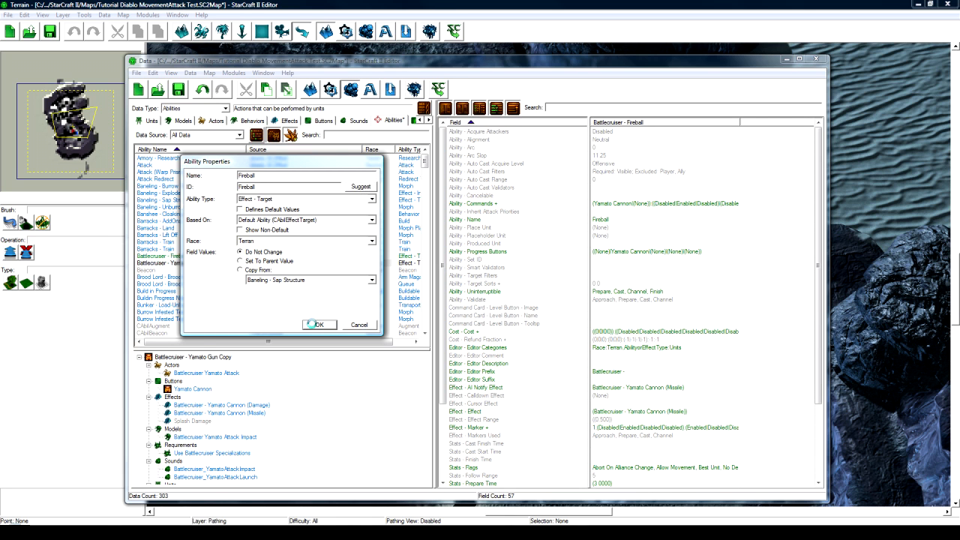
# Remove the Use Battlecruiser Specializations requirement from the Execute command of the Fireball ability
pyautogui.doubleClick(622, 203)
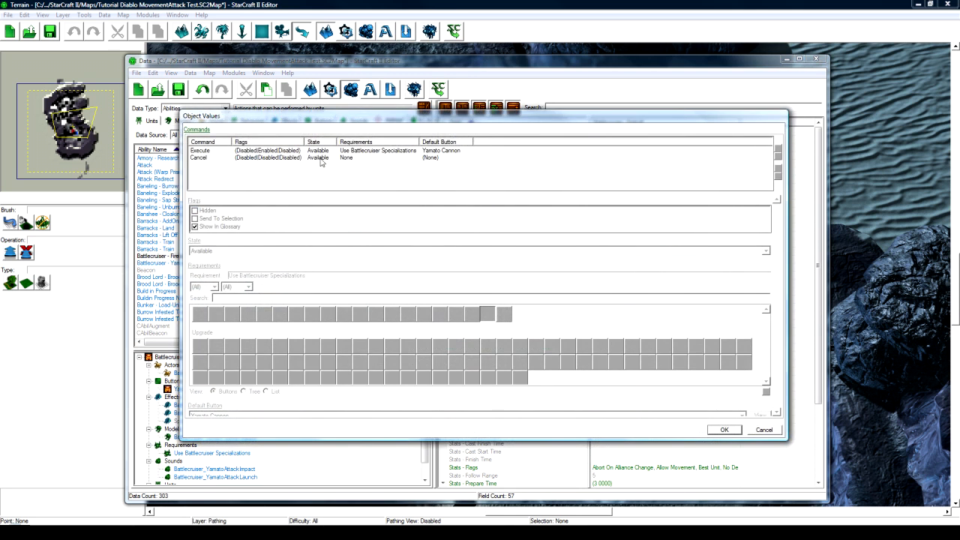
pyautogui.click(332, 151)
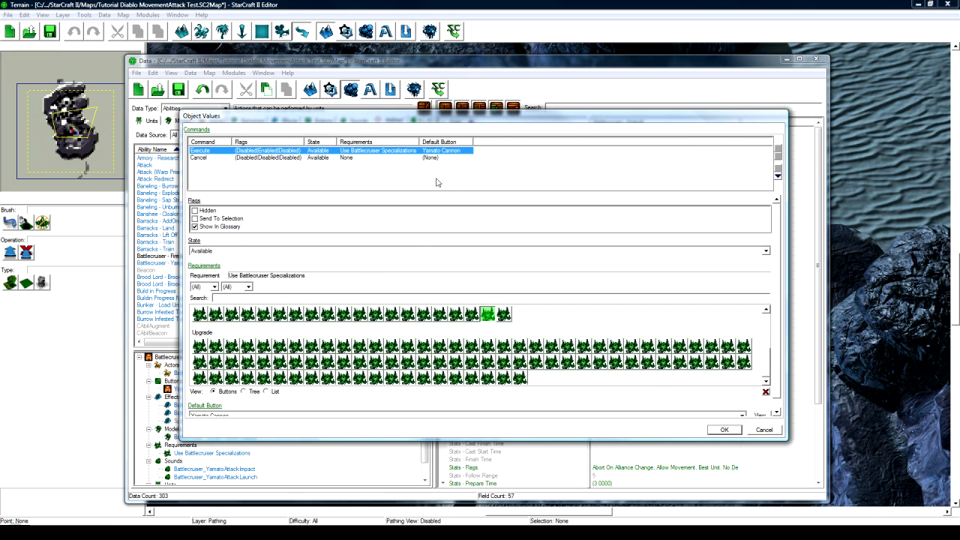
pyautogui.click(765, 393)
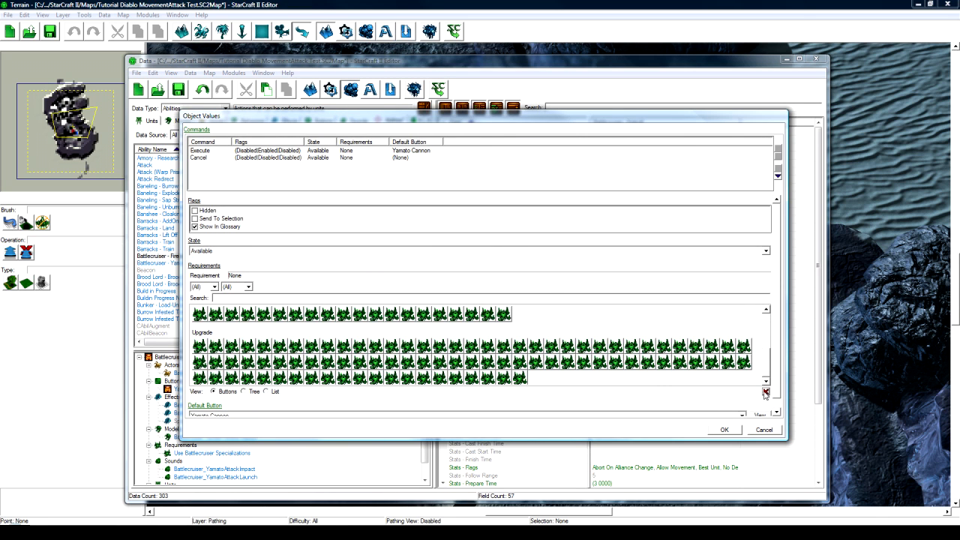
pyautogui.click(414, 151)
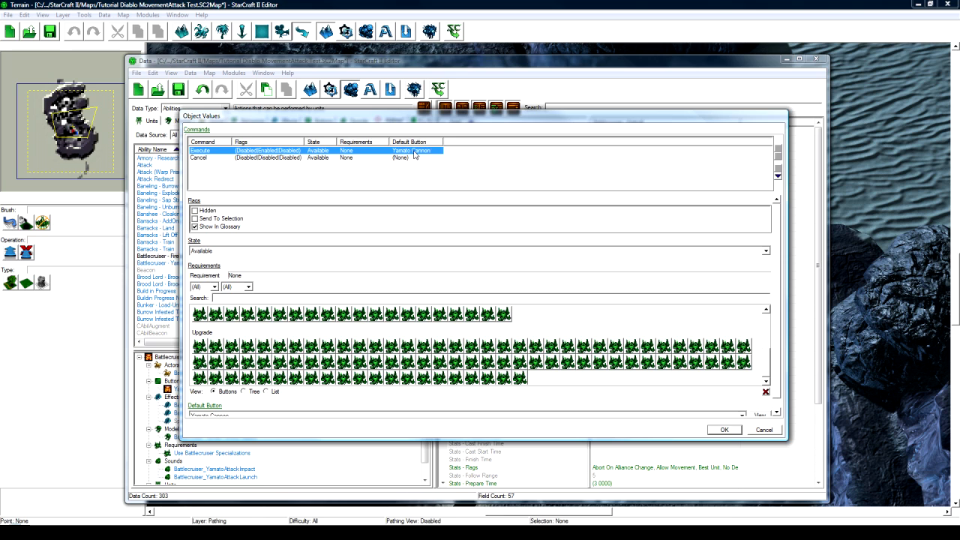
pyautogui.click(723, 430)
# Delete all Progress Buttons entries of the Fireball ability: Approach, Cast, Channel, Finish and Prepare
pyautogui.scroll(-1, 615, 218)
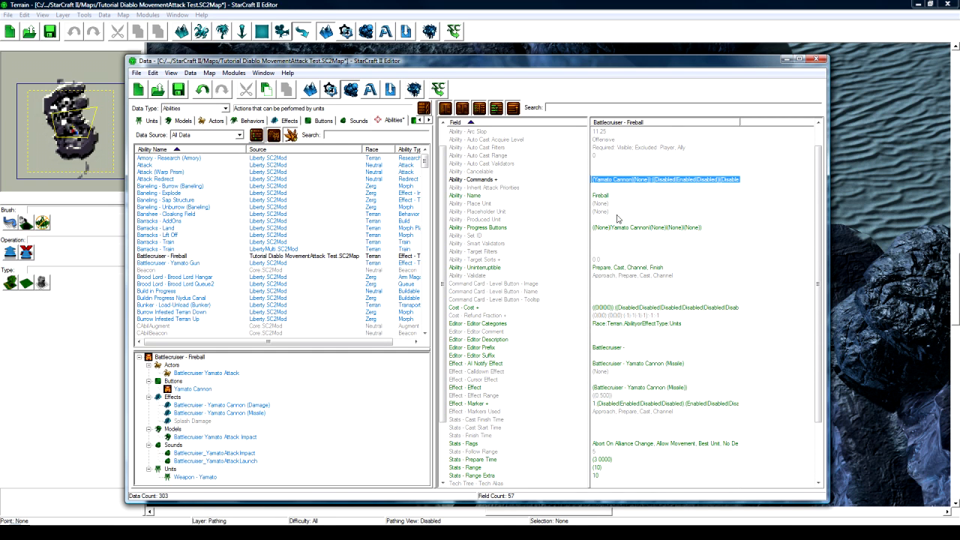
pyautogui.doubleClick(616, 231)
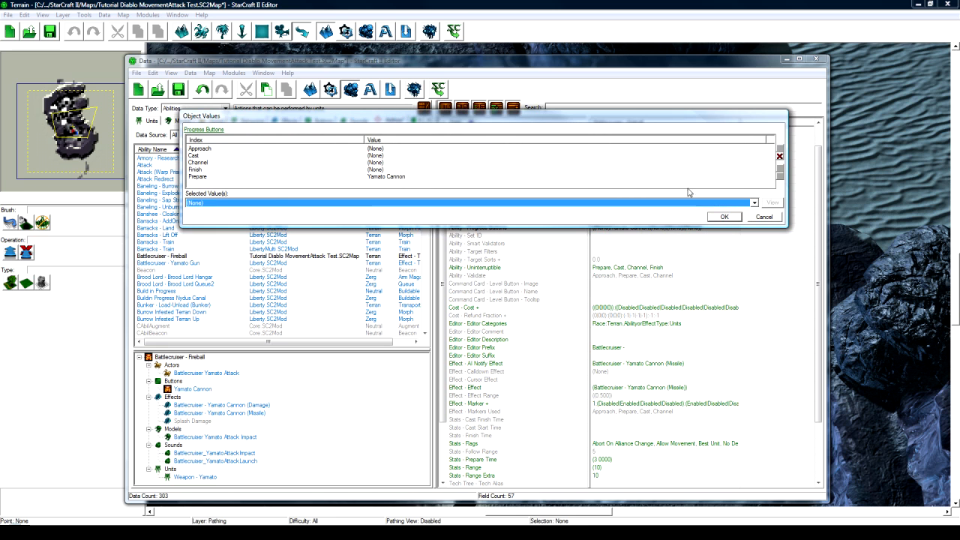
pyautogui.click(779, 157)
pyautogui.click(779, 157)
pyautogui.click(779, 157)
pyautogui.click(779, 156)
pyautogui.click(780, 157)
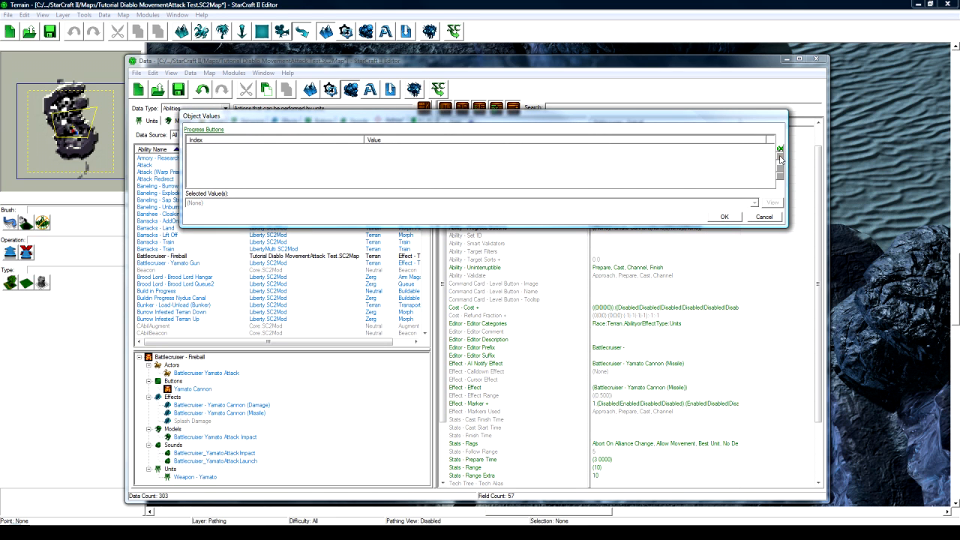
pyautogui.click(724, 217)
# Disable the Cast, Channel, Finish and Prepare stages in the Fireball ability's Uninterruptible setting
pyautogui.scroll(-2, 628, 238)
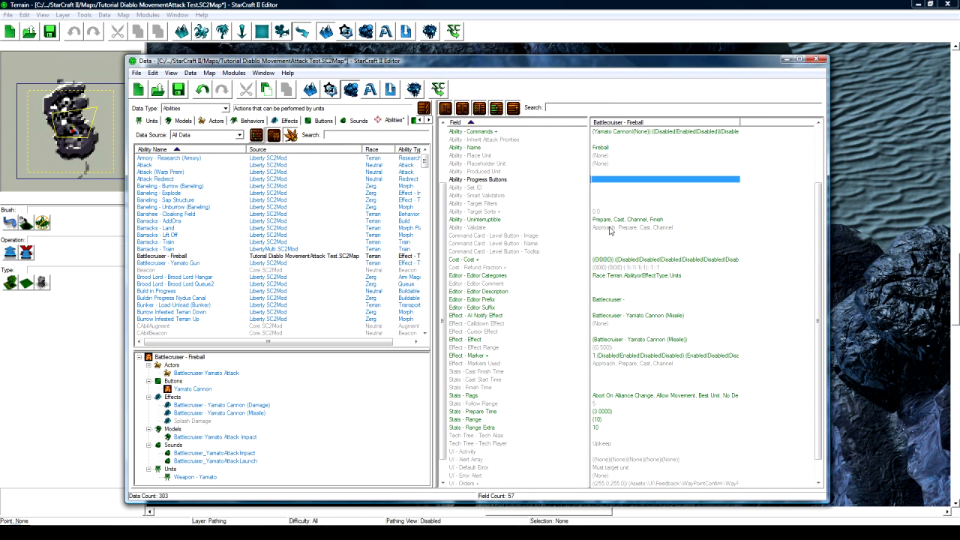
pyautogui.doubleClick(622, 219)
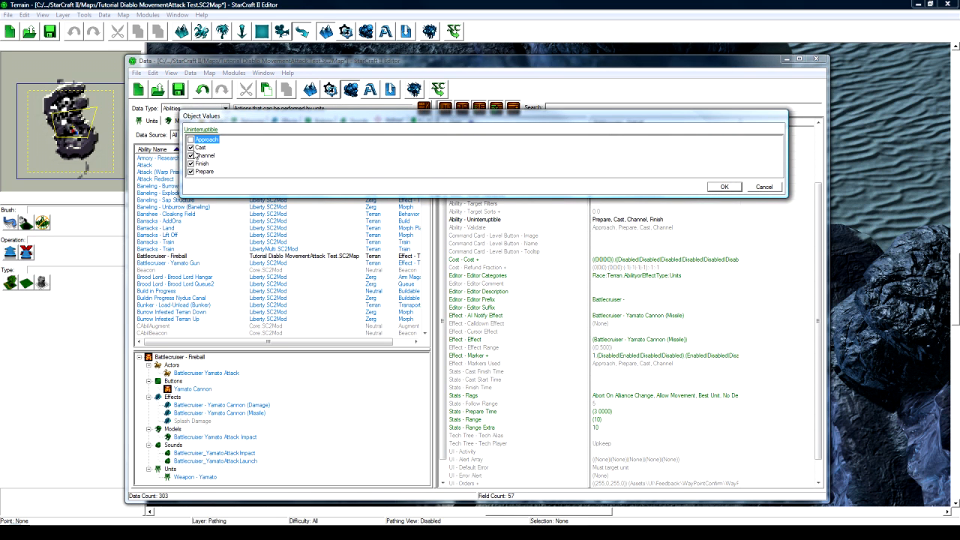
pyautogui.click(721, 189)
# Set the cooldown Time Use in the Fireball ability's cost to 0.1
pyautogui.click(648, 261)
pyautogui.doubleClick(649, 266)
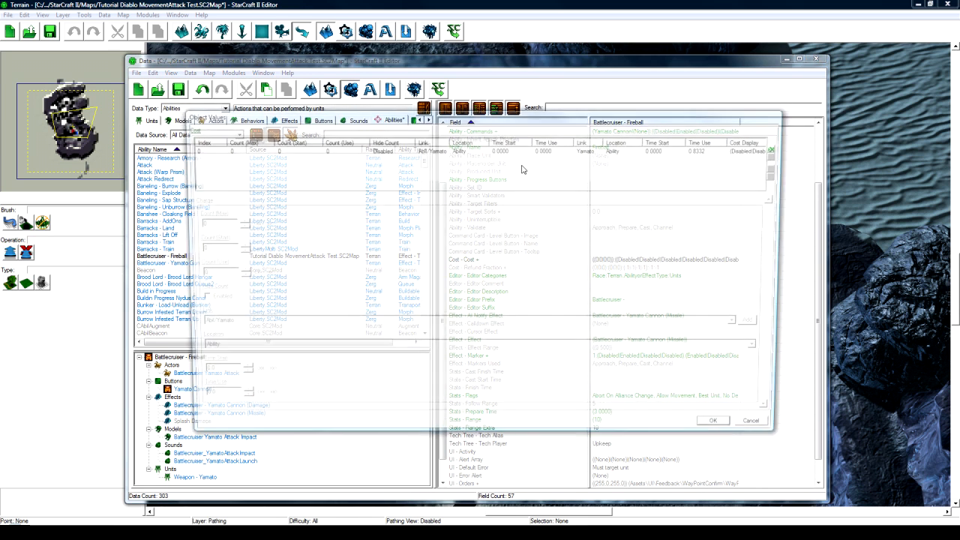
pyautogui.scroll(-3, 780, 262)
pyautogui.scroll(-3, 781, 263)
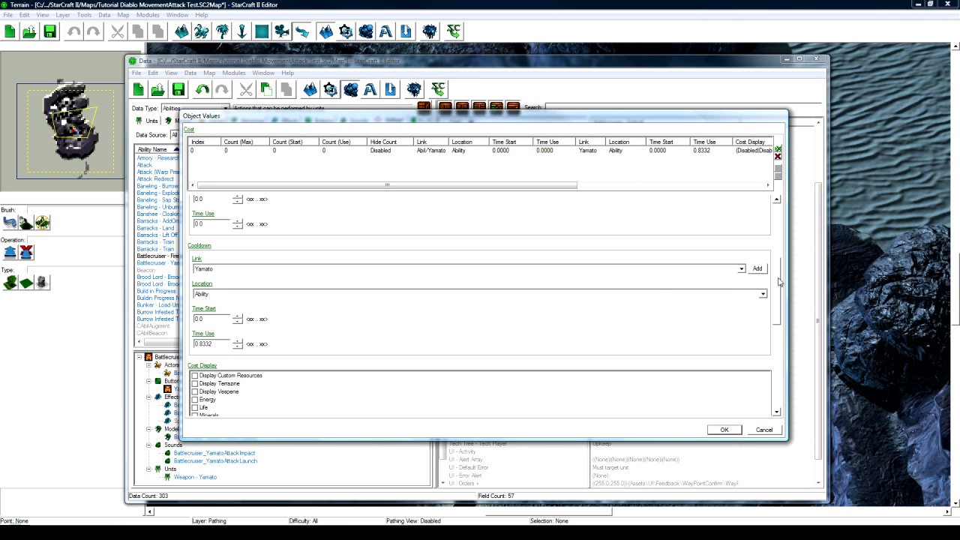
pyautogui.doubleClick(204, 344)
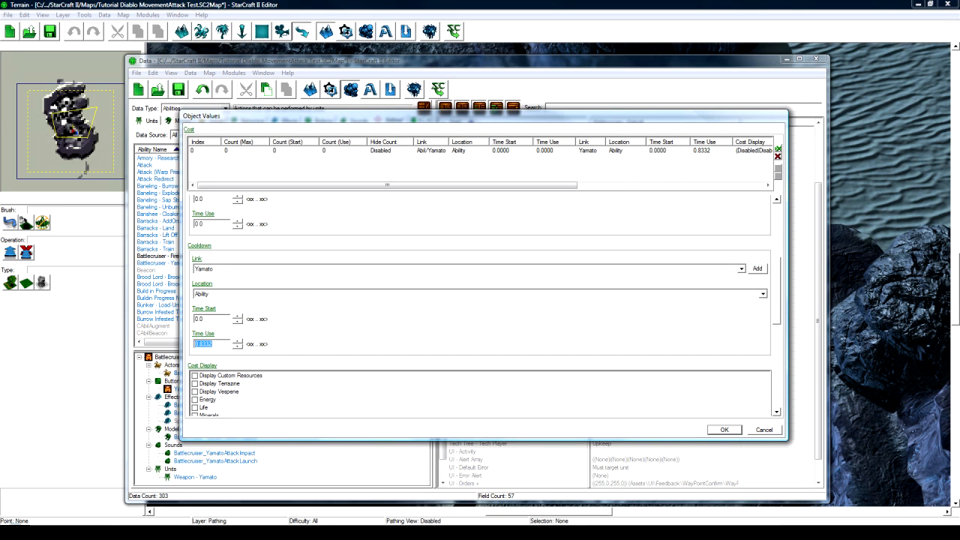
pyautogui.write('0.1')
# Set the Energy vital in the Fireball ability's cost to 0 and apply the cost values
pyautogui.scroll(-6, 780, 296)
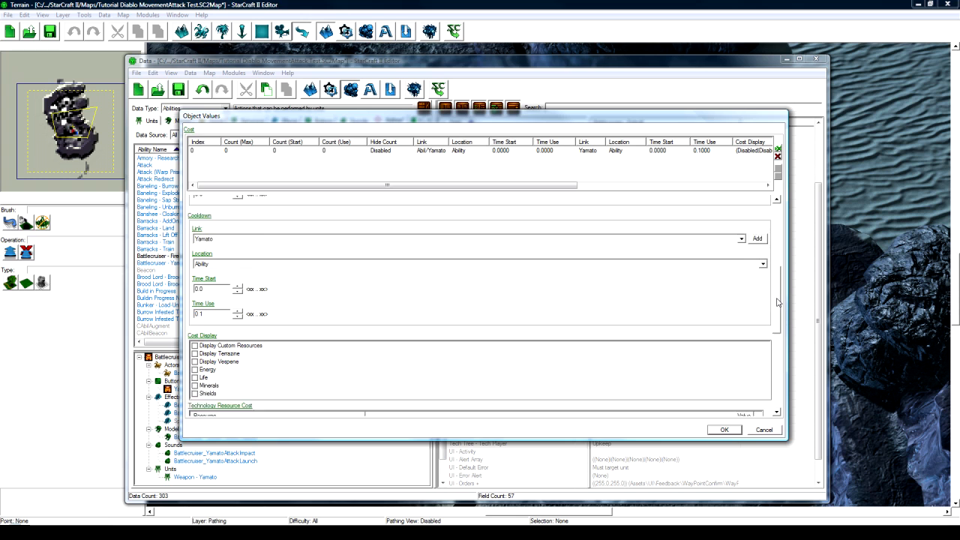
pyautogui.scroll(-5, 780, 336)
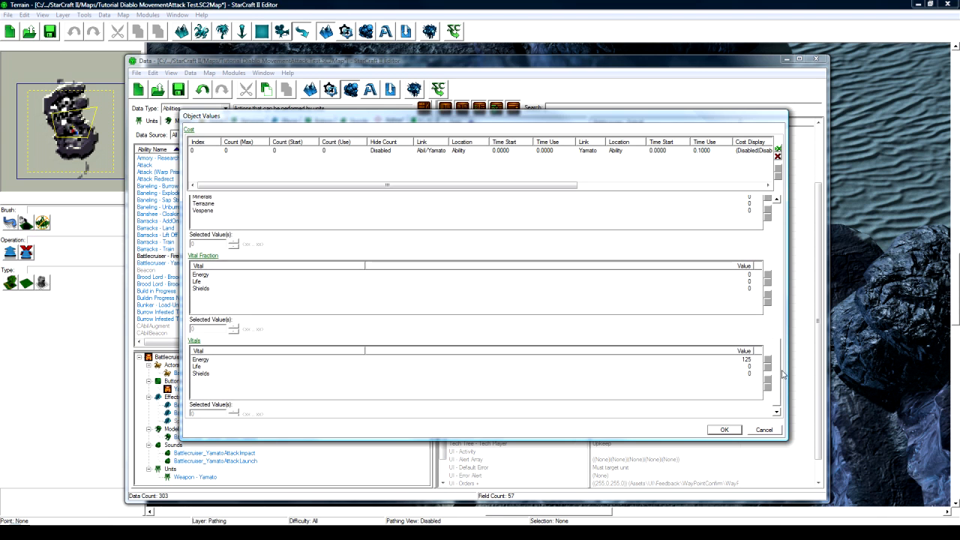
pyautogui.click(208, 356)
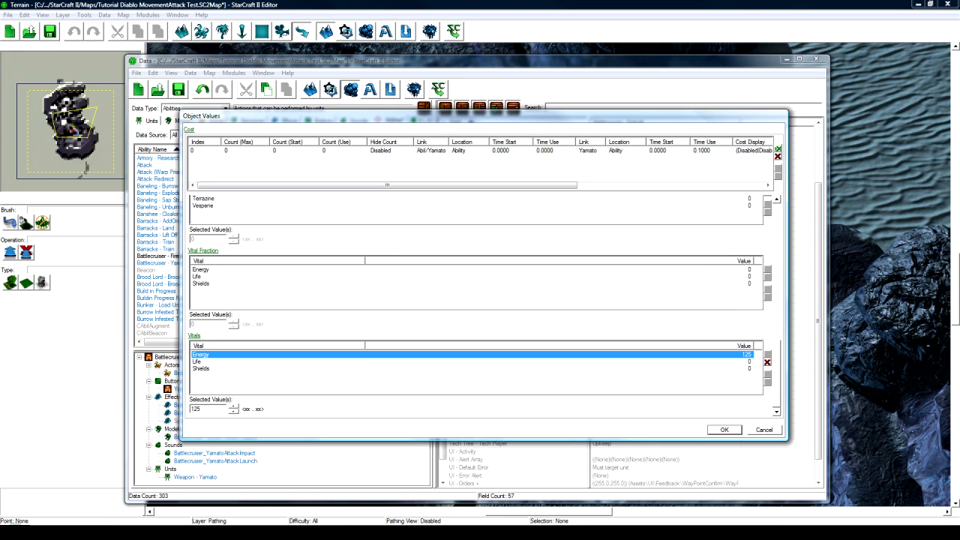
pyautogui.moveTo(207, 409); pyautogui.dragTo(166, 407)
pyautogui.write('0')
pyautogui.press('Return')
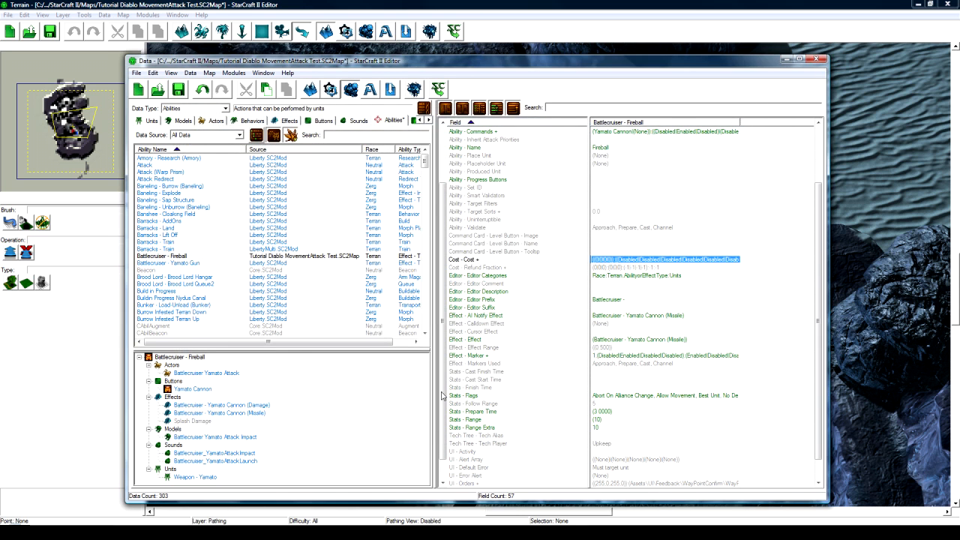
# Clear the Battlecruiser editor prefix from the Fireball ability
pyautogui.doubleClick(615, 300)
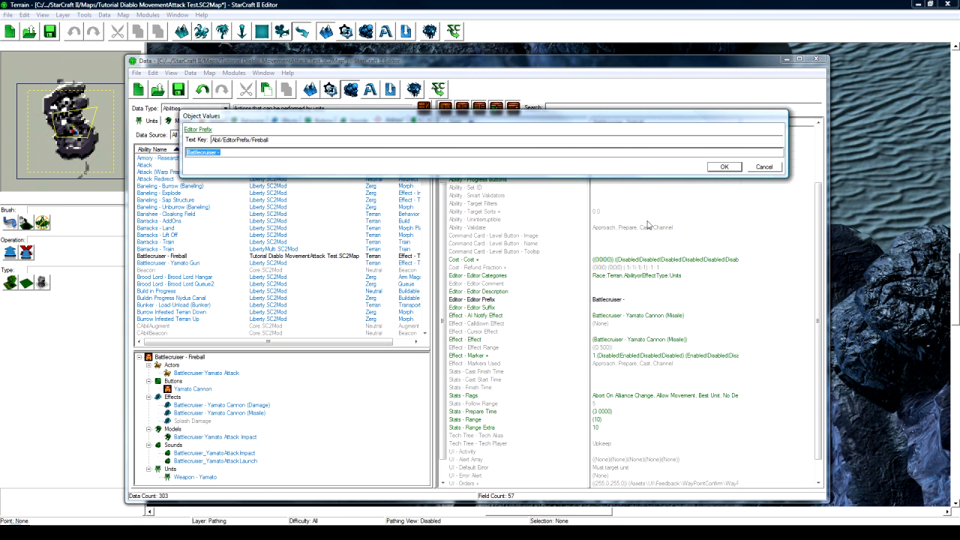
pyautogui.press('BackSpace')
pyautogui.click(725, 166)
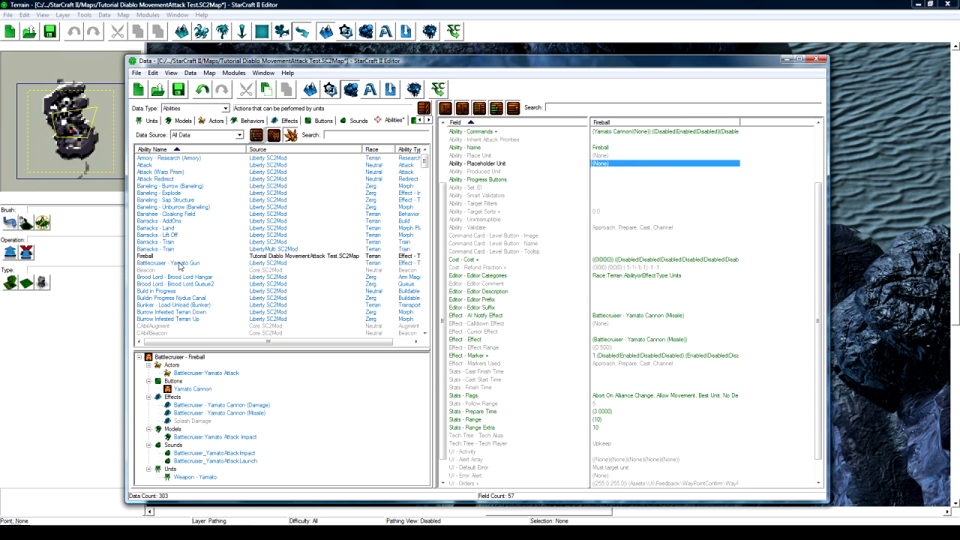
# Examine the Fireball ability's AI notify effect, effect, marker and stats flags values
pyautogui.click(627, 315)
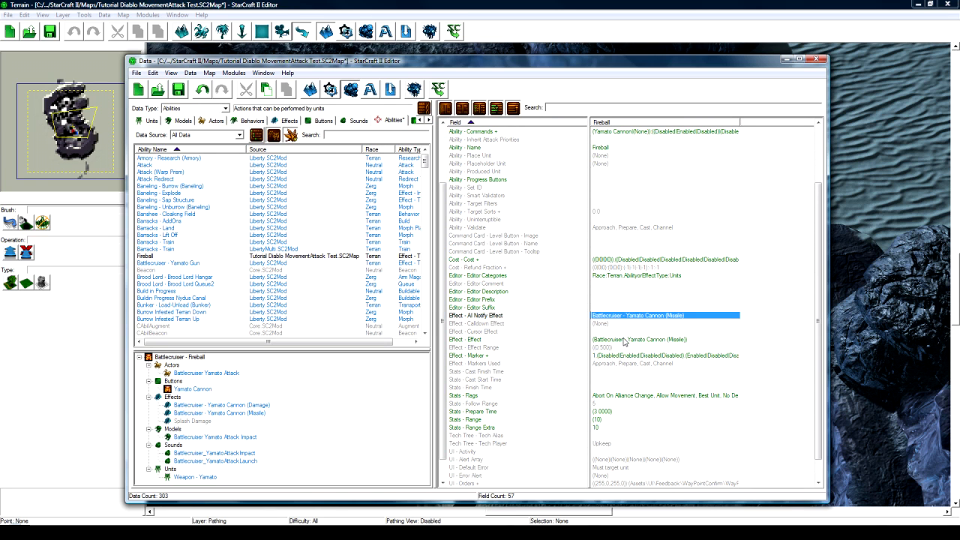
pyautogui.click(626, 341)
pyautogui.click(625, 355)
pyautogui.click(634, 341)
pyautogui.click(636, 315)
pyautogui.click(634, 341)
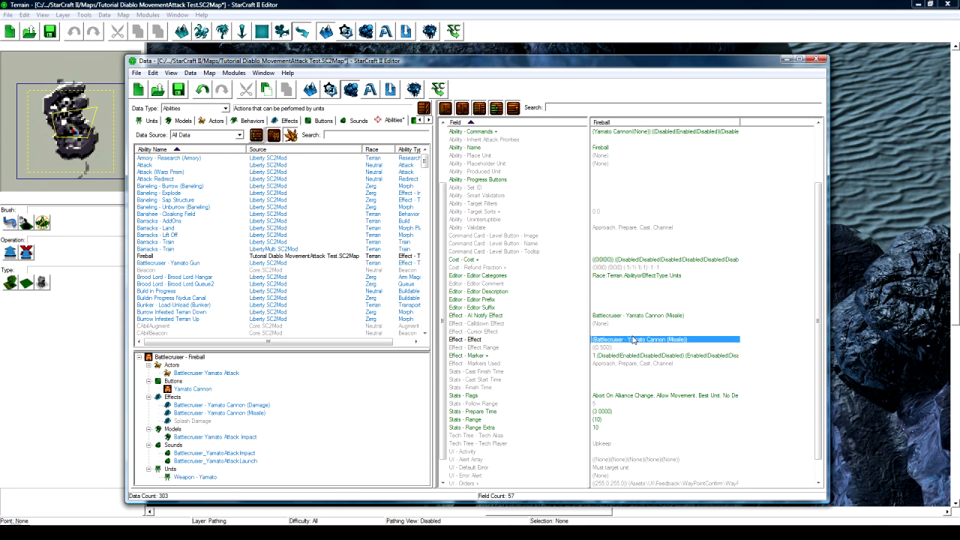
pyautogui.scroll(-1, 636, 319)
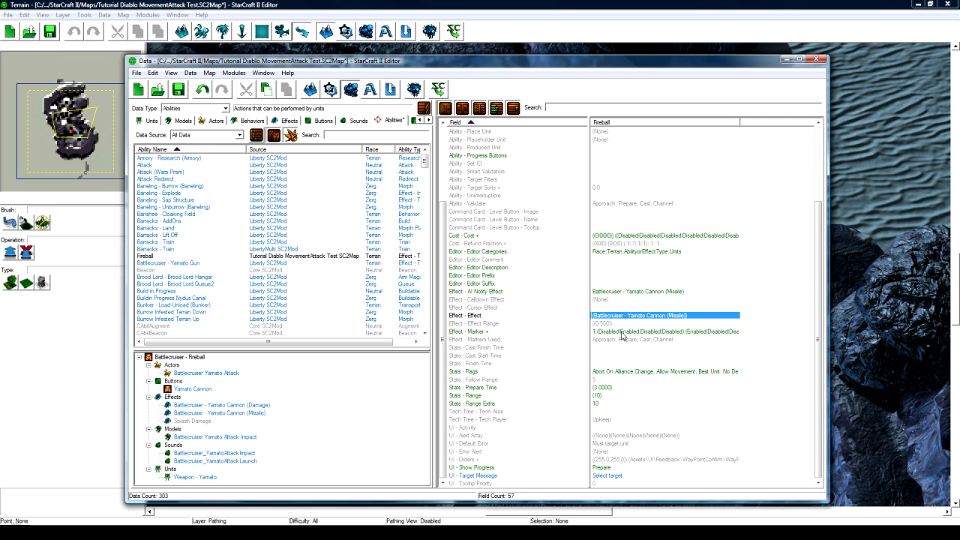
pyautogui.doubleClick(627, 371)
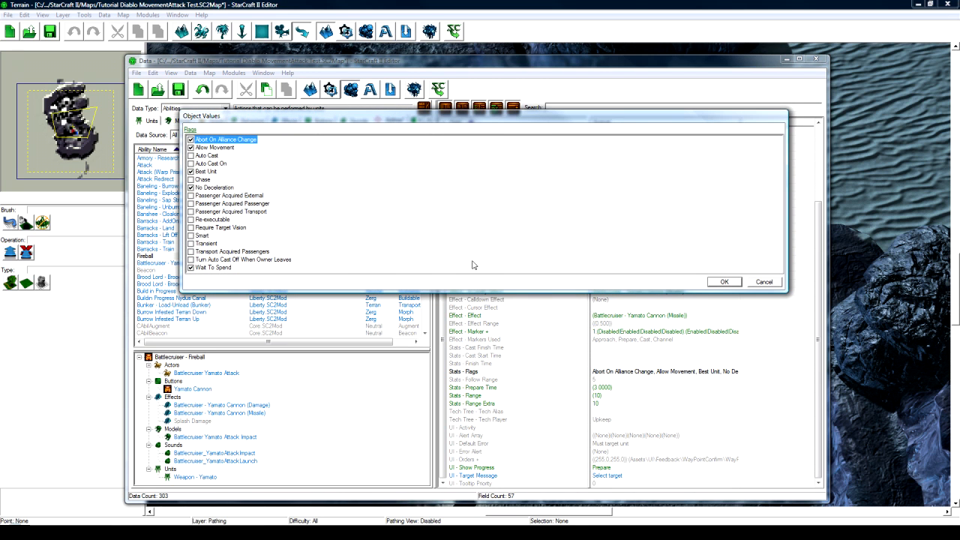
pyautogui.click(722, 283)
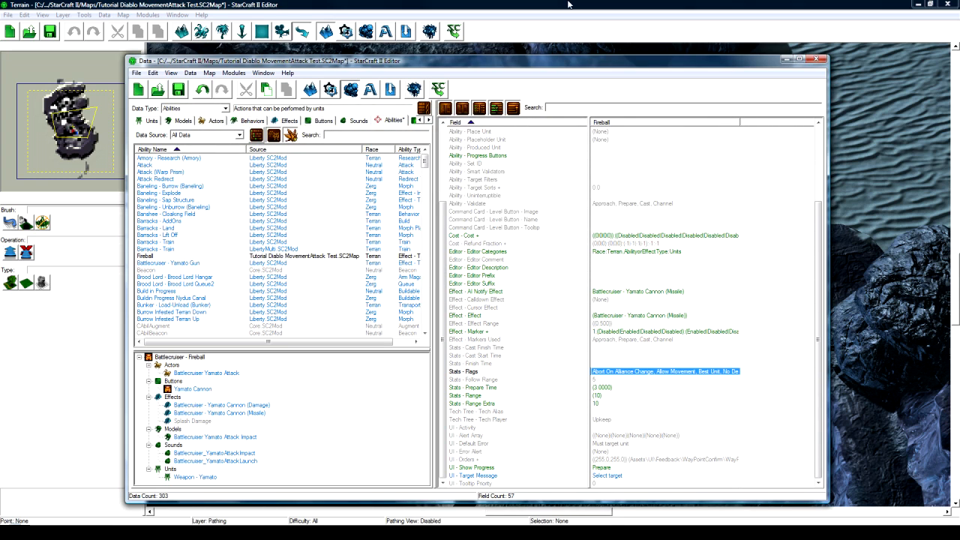
pyautogui.click(568, 4)
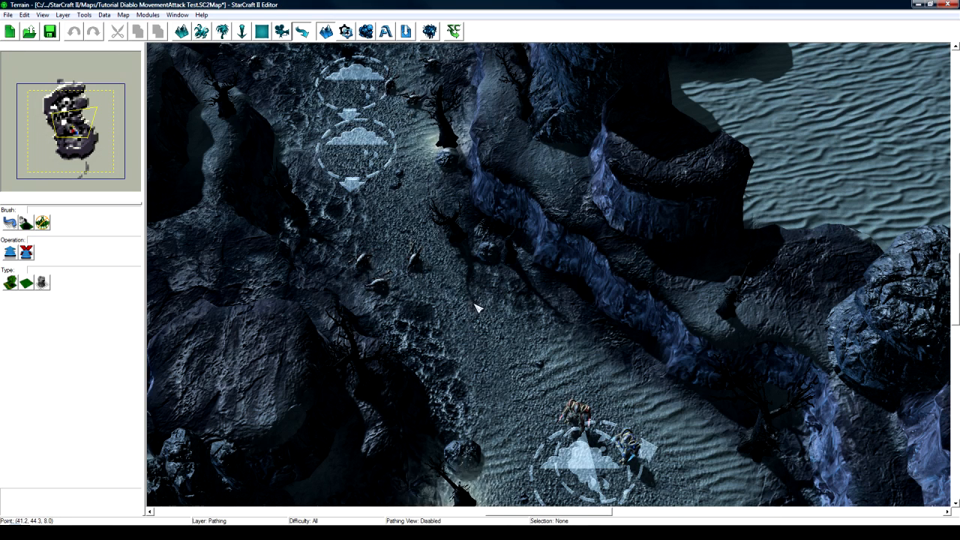
pyautogui.press('F7')
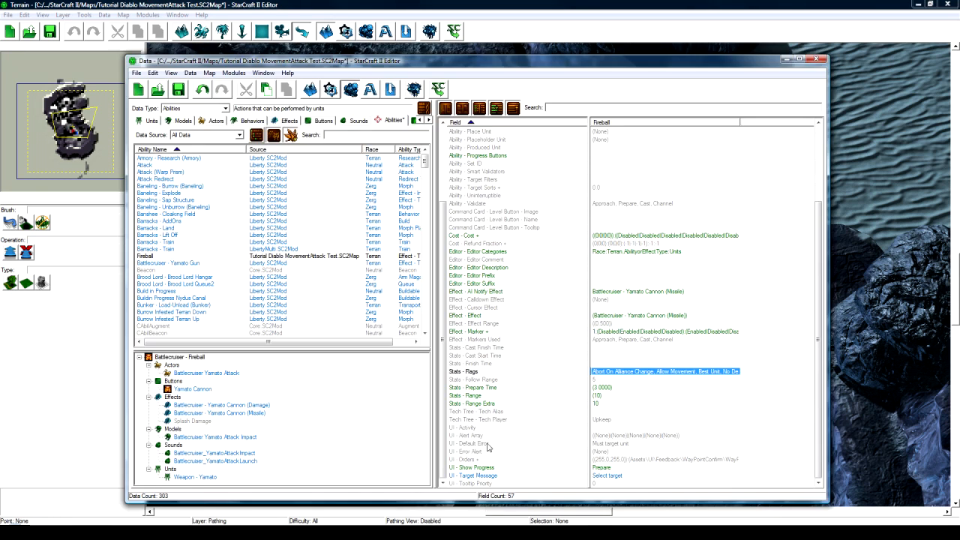
# Remove the Fireball ability's prepare time and set its range to 20
pyautogui.doubleClick(612, 388)
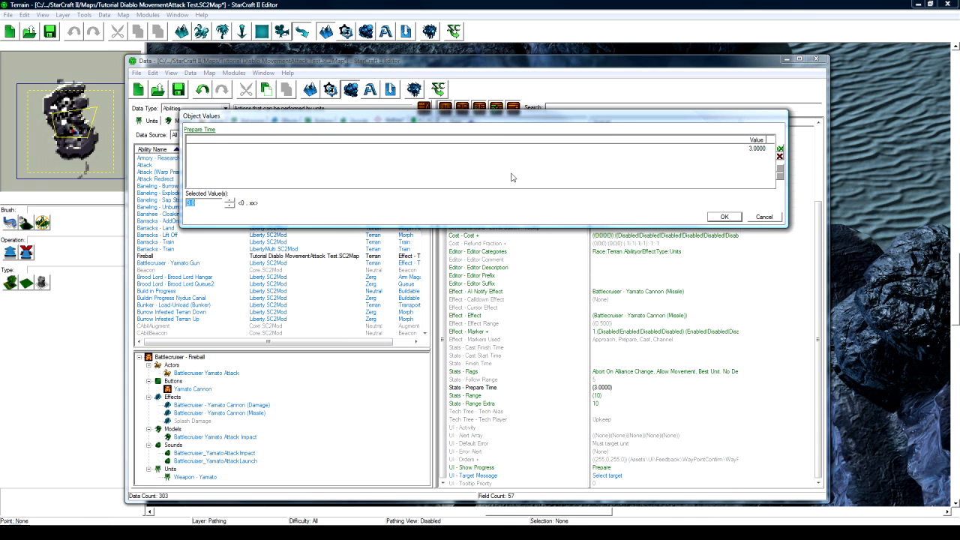
pyautogui.click(725, 218)
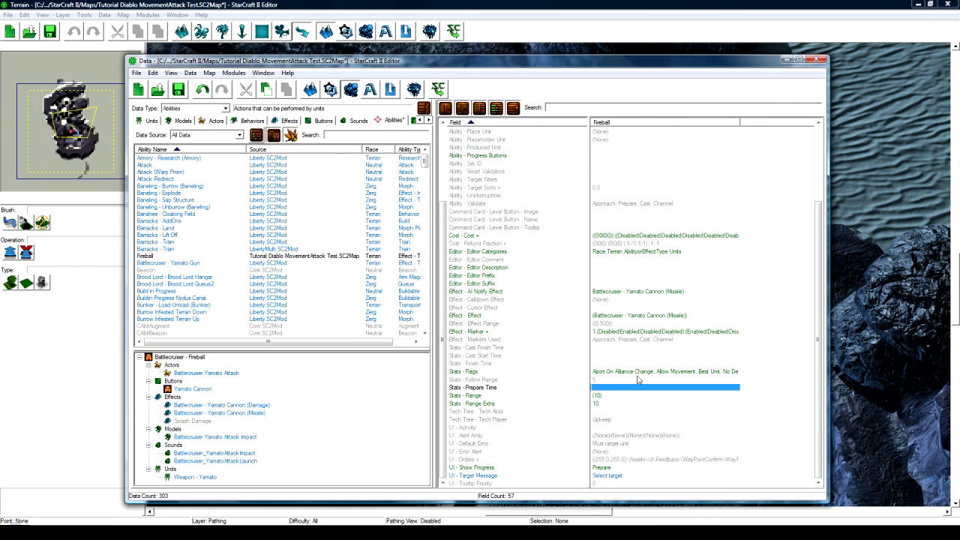
pyautogui.doubleClick(628, 398)
pyautogui.write('20')
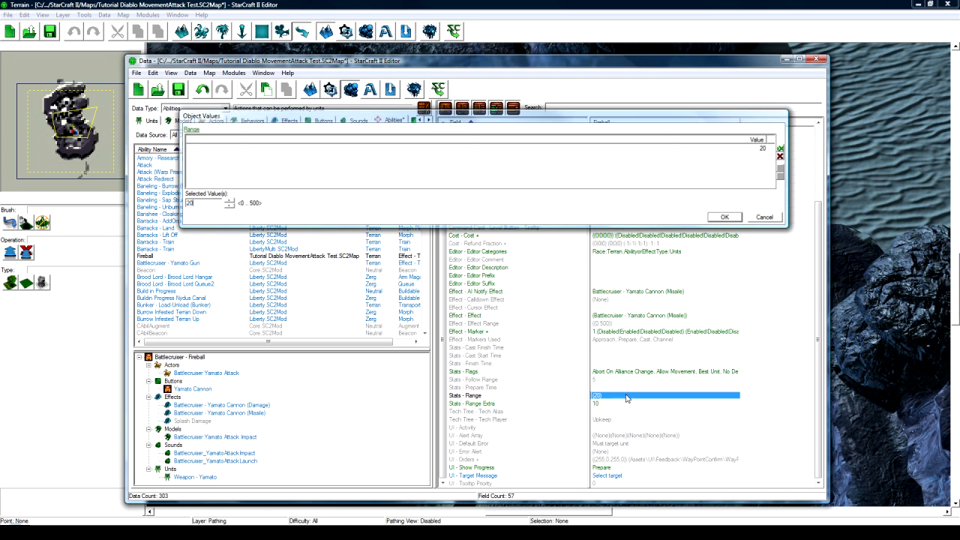
pyautogui.press('Return')
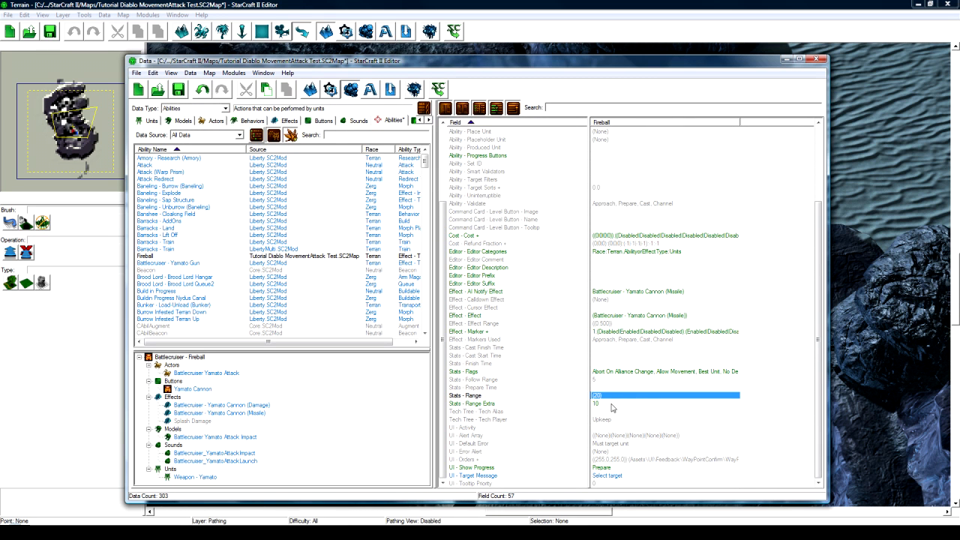
# Set the Fireball ability's extra range to 1 and turn off Prepare in its Show Progress options
pyautogui.doubleClick(612, 405)
pyautogui.write('1')
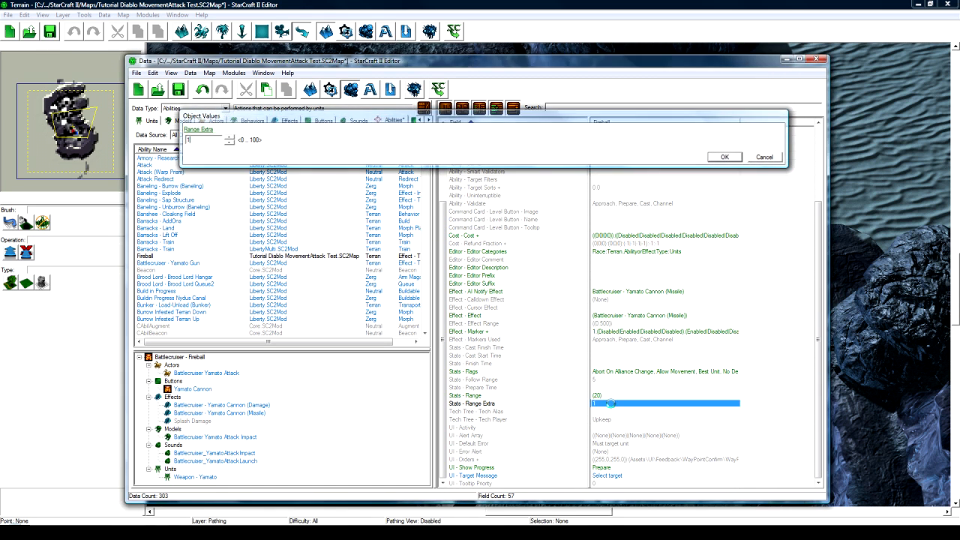
pyautogui.press('Return')
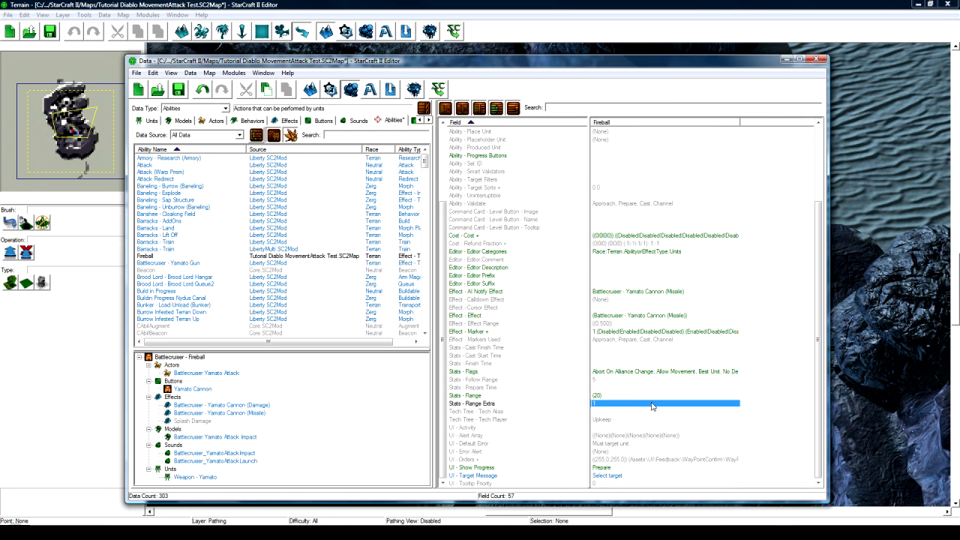
pyautogui.doubleClick(619, 468)
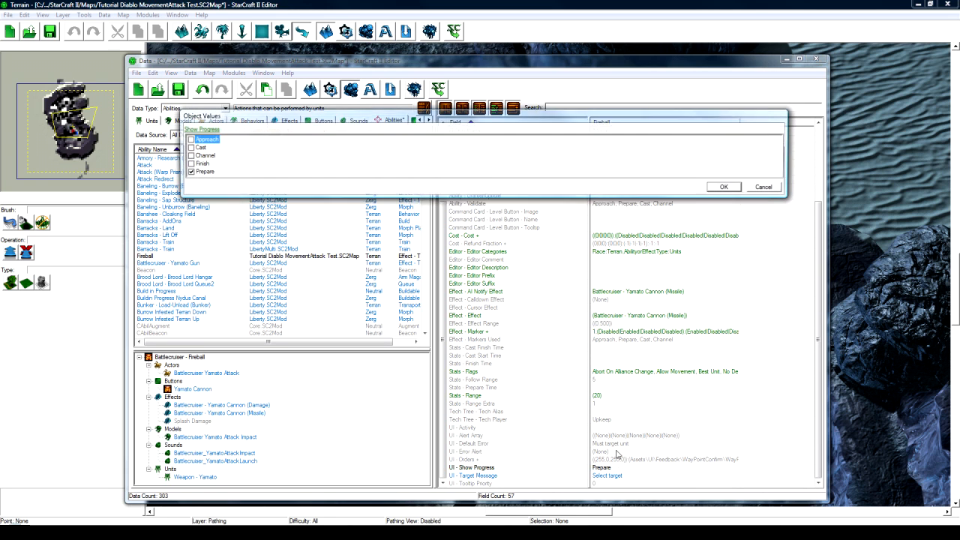
pyautogui.click(725, 187)
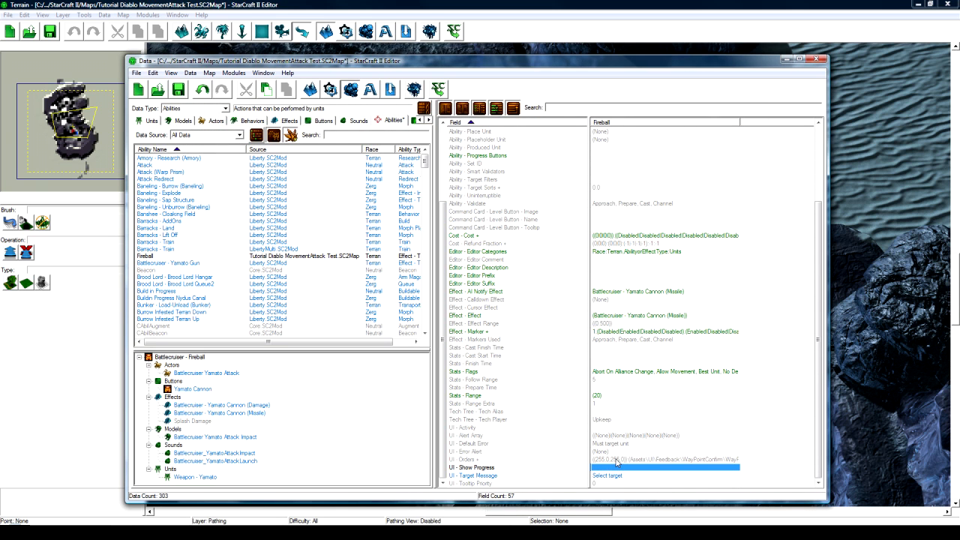
pyautogui.click(603, 388)
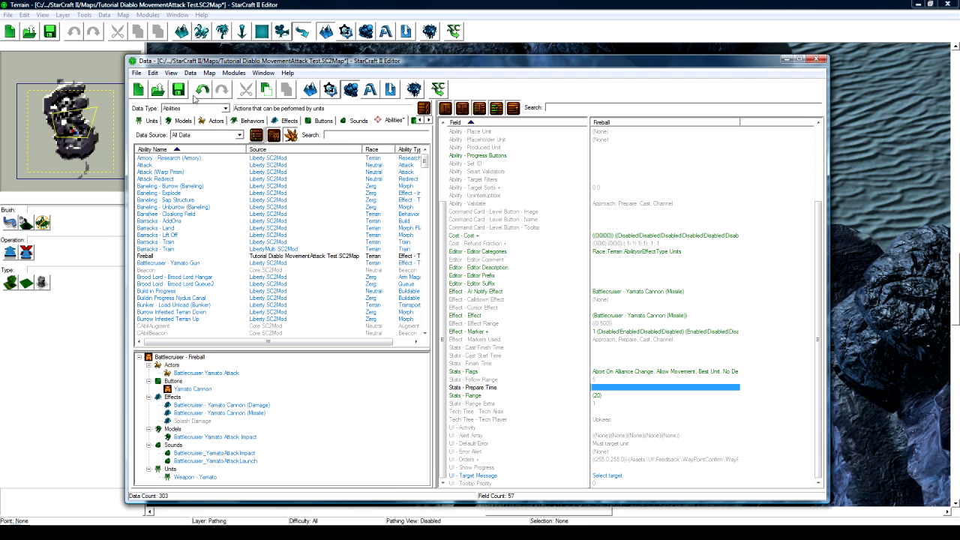
# Save the map under the new file name Tutorial Diablo Spell Test Tutorial.SC2Map
pyautogui.click(136, 72)
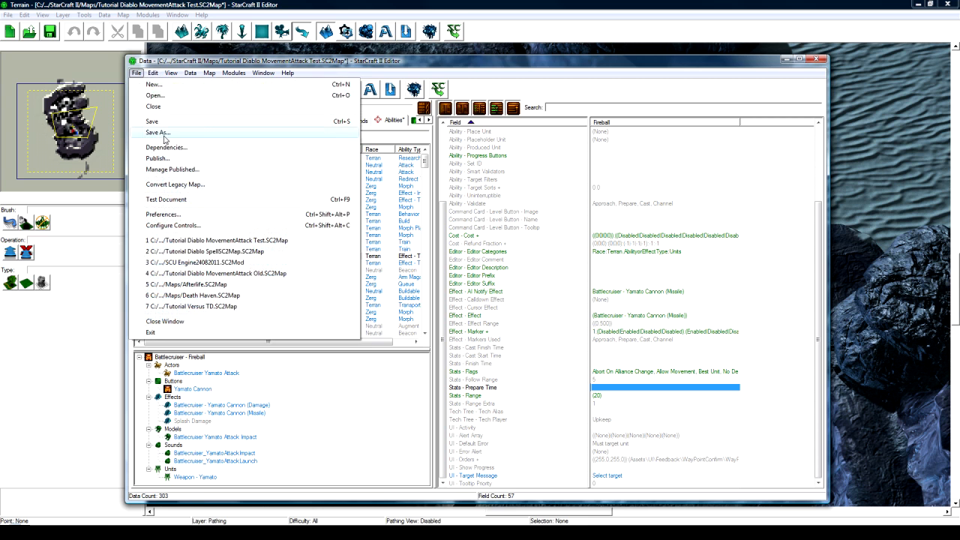
pyautogui.click(165, 133)
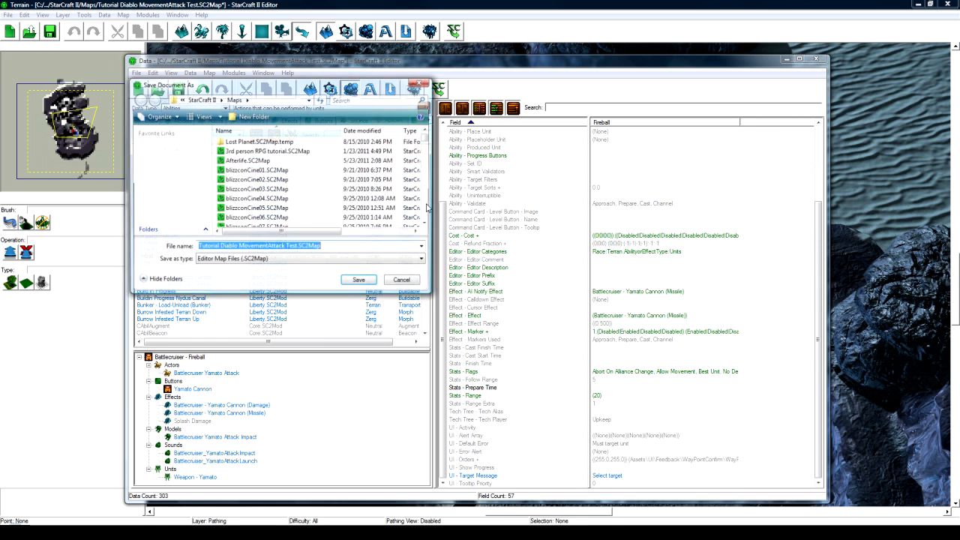
pyautogui.click(297, 247)
pyautogui.press('BackSpace')
pyautogui.press('BackSpace')
pyautogui.press('BackSpace')
pyautogui.press('BackSpace')
pyautogui.press('BackSpace')
pyautogui.press('BackSpace')
pyautogui.press('BackSpace')
pyautogui.press('BackSpace')
pyautogui.press('BackSpace')
pyautogui.press('BackSpace')
pyautogui.press('BackSpace')
pyautogui.press('BackSpace')
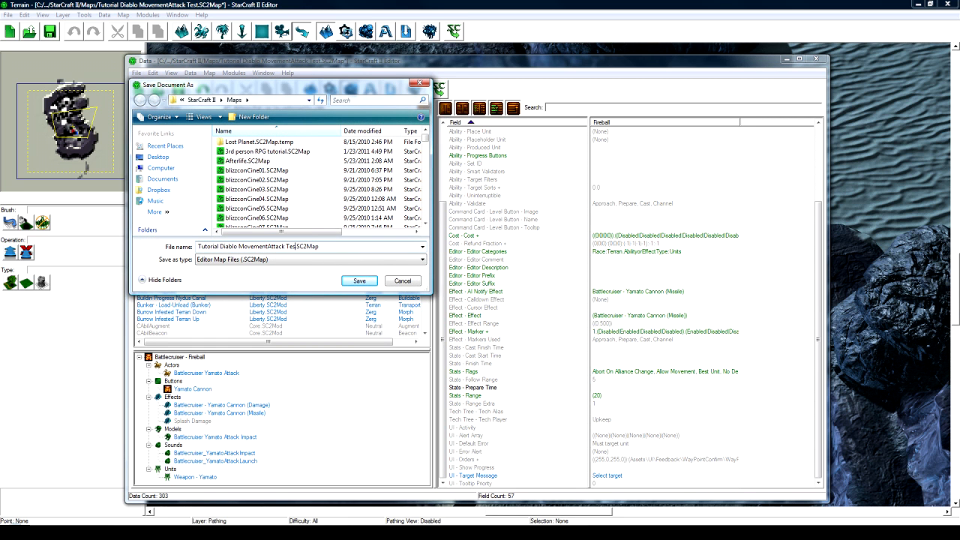
pyautogui.press('BackSpace')
pyautogui.press('BackSpace')
pyautogui.press('BackSpace')
pyautogui.press('BackSpace')
pyautogui.press('BackSpace')
pyautogui.press('BackSpace')
pyautogui.press('BackSpace')
pyautogui.write('Spell 1')
pyautogui.write(' Fireball')
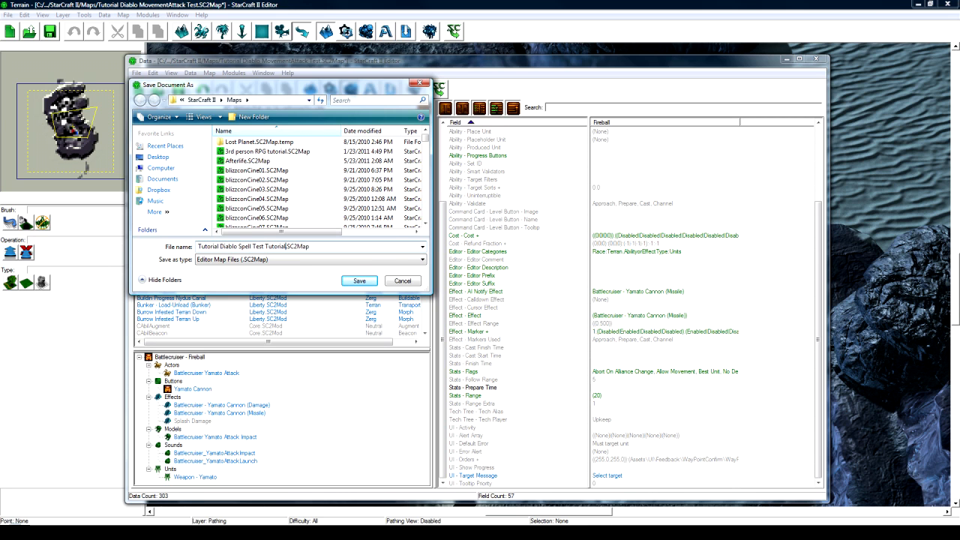
pyautogui.press('Return')
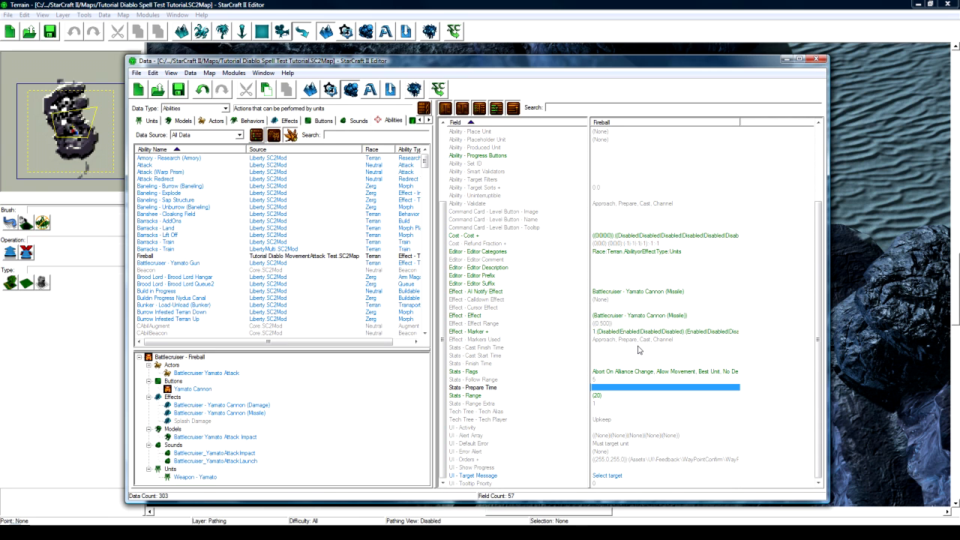
# Create a new Search Area effect named Fireball Dummy Effect with a suggested ID
pyautogui.click(290, 121)
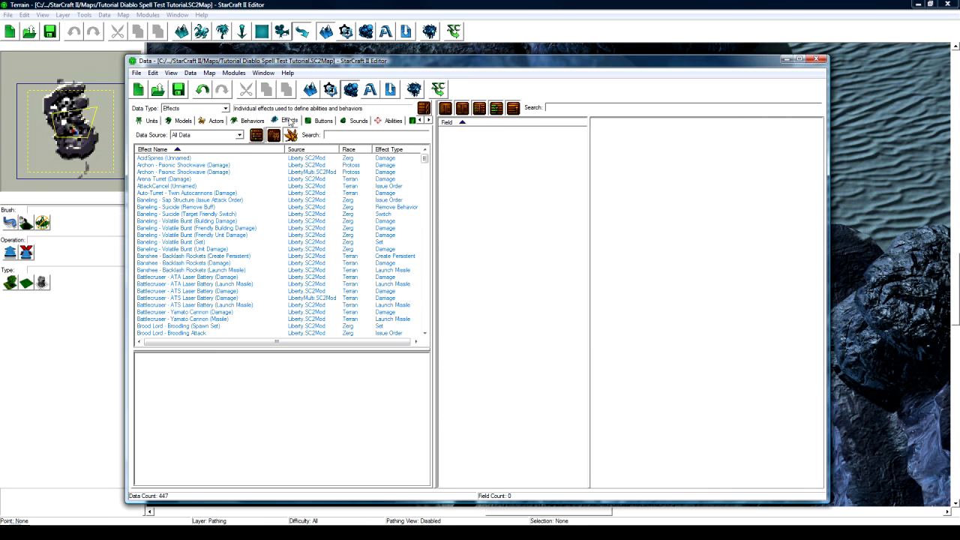
pyautogui.rightClick(204, 201)
pyautogui.click(218, 205)
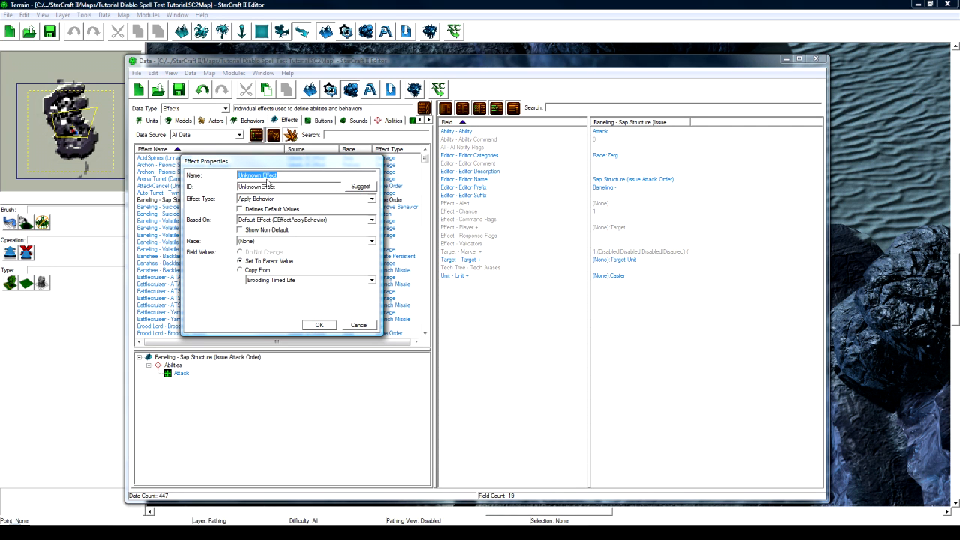
pyautogui.write('Fireball Dummy')
pyautogui.click(357, 188)
pyautogui.click(293, 199)
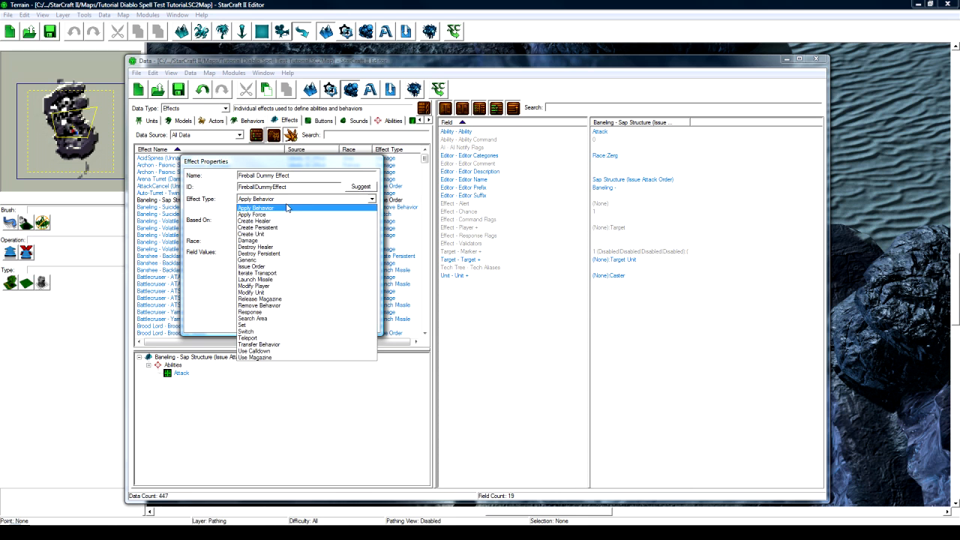
pyautogui.click(264, 317)
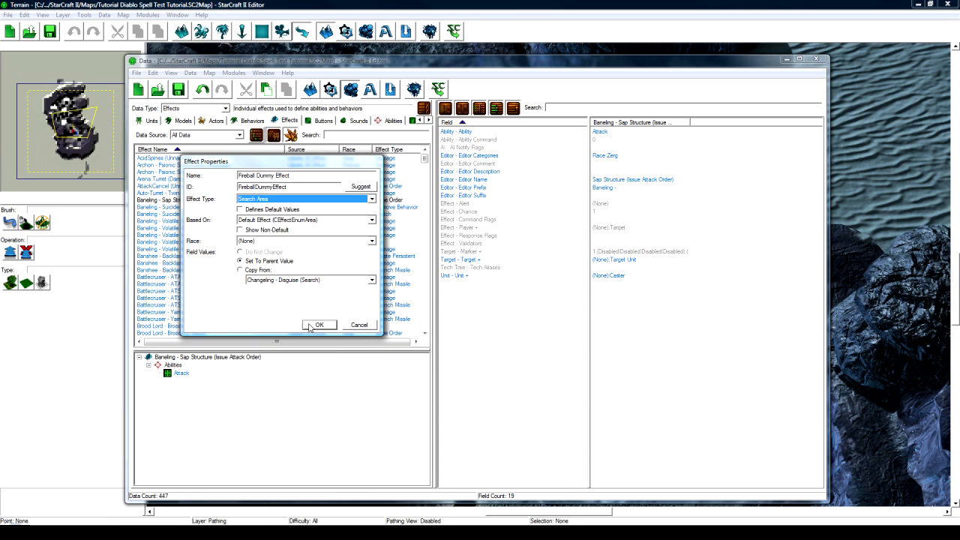
pyautogui.click(318, 325)
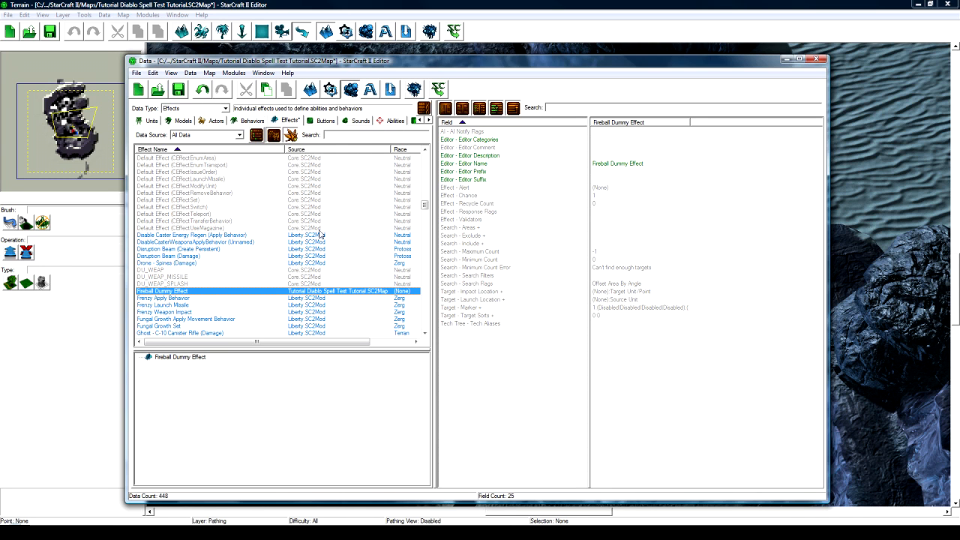
# Duplicate the Battlecruiser - Yamato Cannon (Missile) effect
pyautogui.scroll(-2, 234, 266)
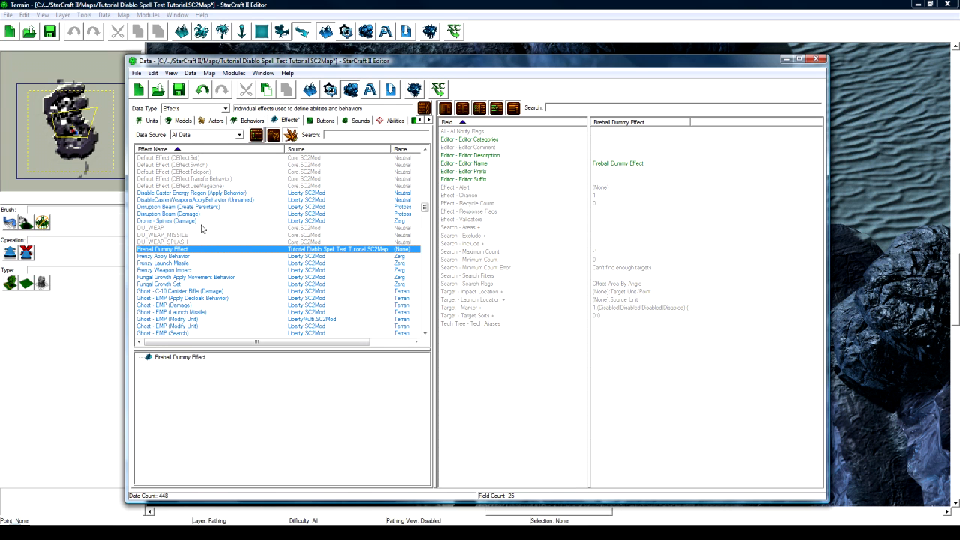
pyautogui.scroll(7, 201, 238)
pyautogui.scroll(15, 197, 238)
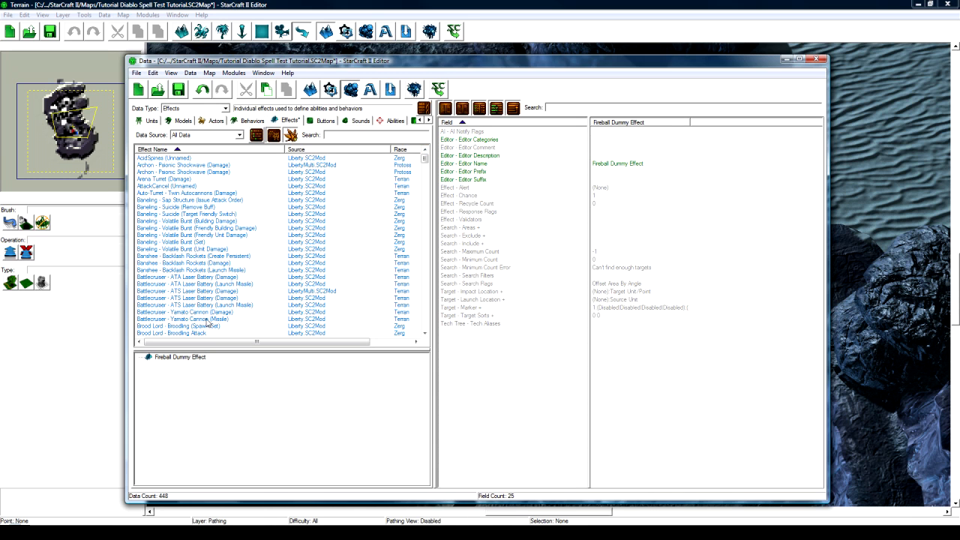
pyautogui.click(205, 319)
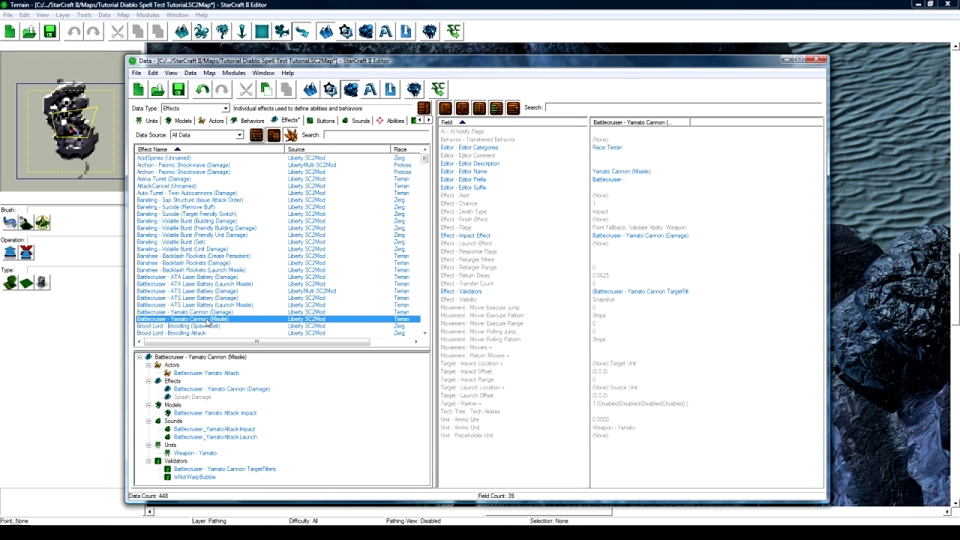
pyautogui.hotkey('ctrl', 'c')
pyautogui.hotkey('ctrl', 'v')
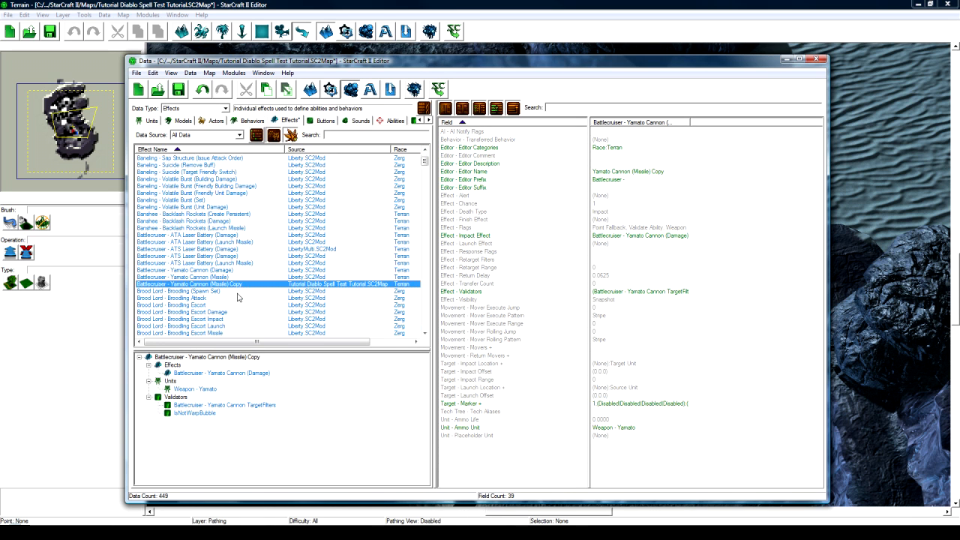
# Rename the copied Yamato Cannon missile effect to Fireball Missile with a matching suggested ID, and clear its editor prefix
pyautogui.scroll(-2, 237, 288)
pyautogui.doubleClick(237, 285)
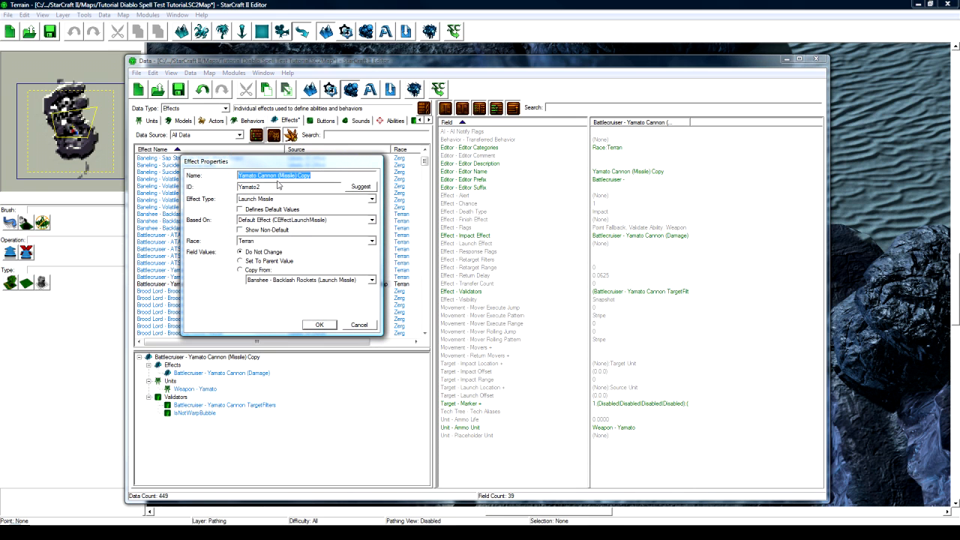
pyautogui.write('Fireball Missile')
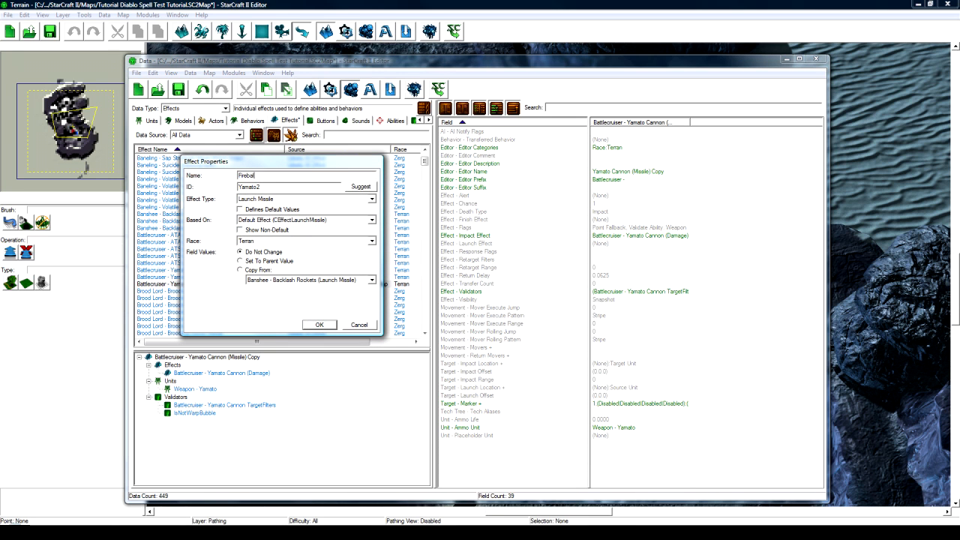
pyautogui.click(360, 188)
pyautogui.click(319, 324)
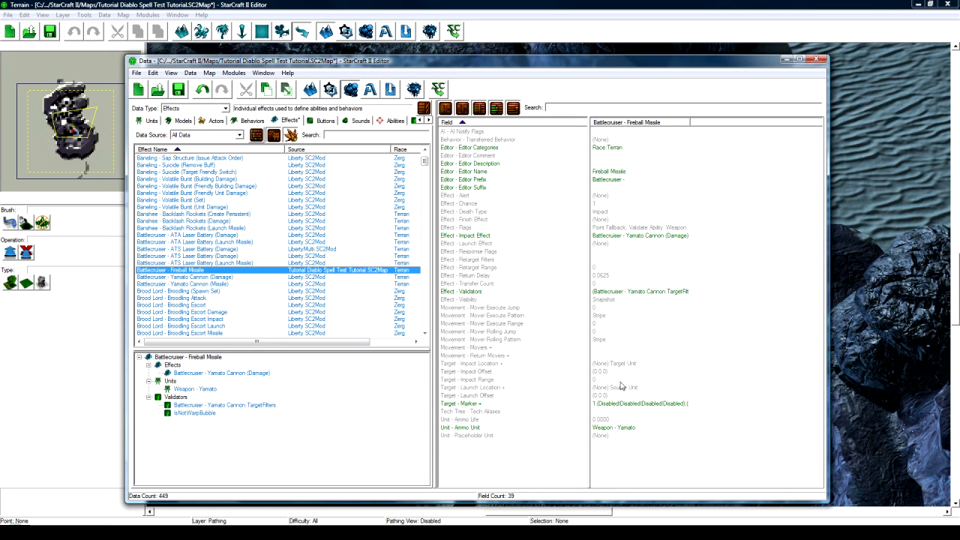
pyautogui.doubleClick(621, 180)
pyautogui.press('BackSpace')
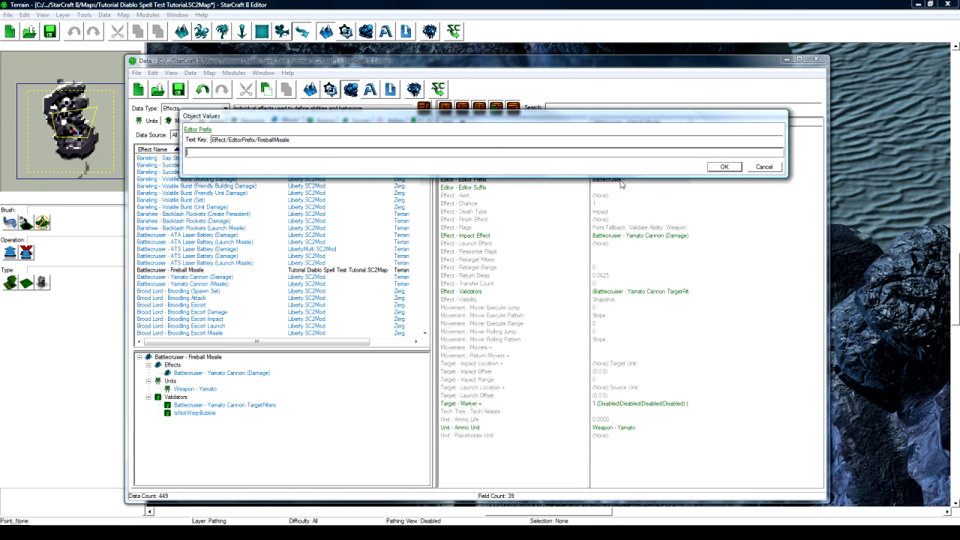
pyautogui.press('Return')
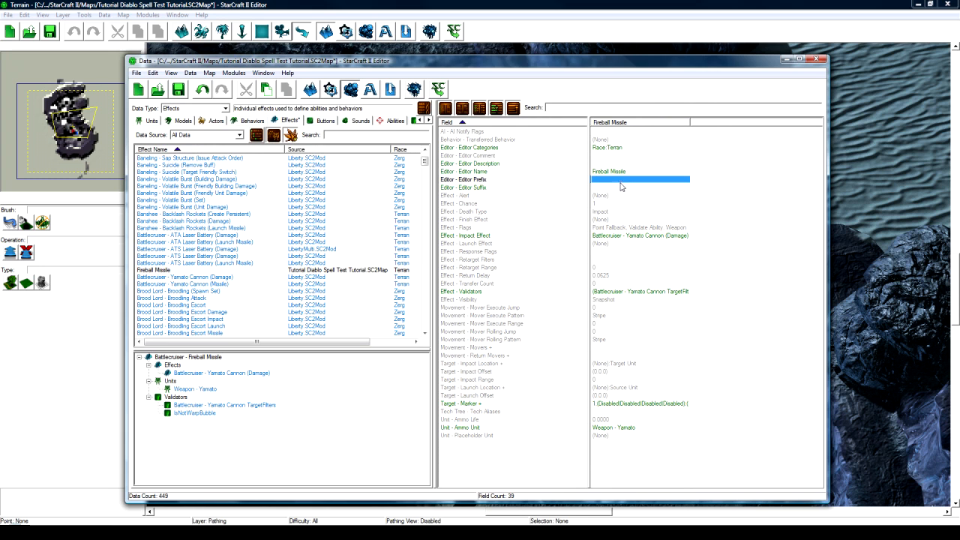
# Set the Fireball Missile effect's impact effect to Fireball Dummy Effect
pyautogui.doubleClick(612, 235)
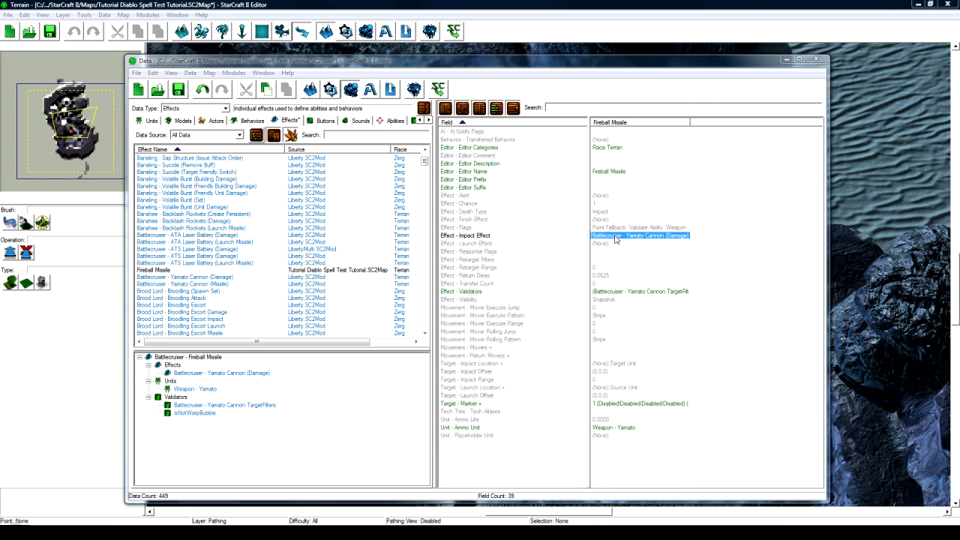
pyautogui.click(423, 140)
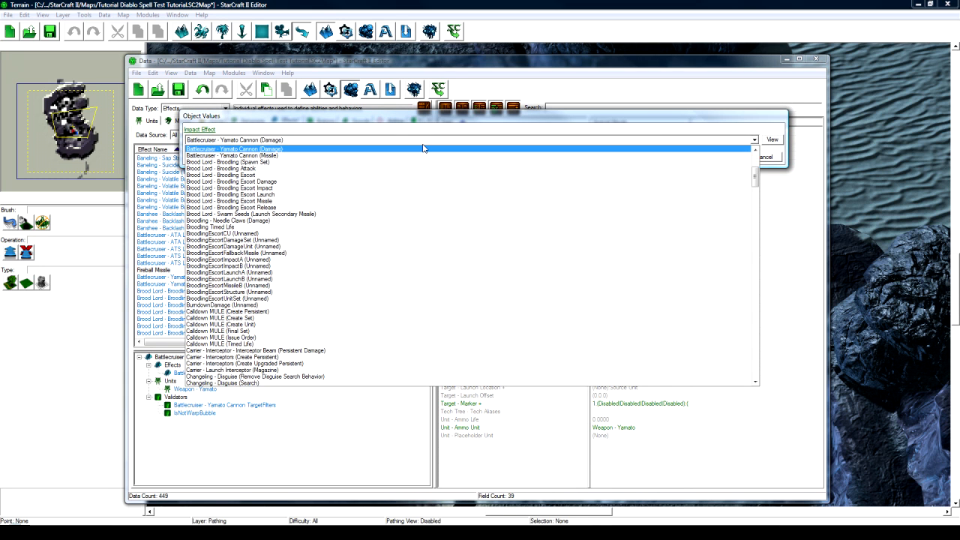
pyautogui.press('f')
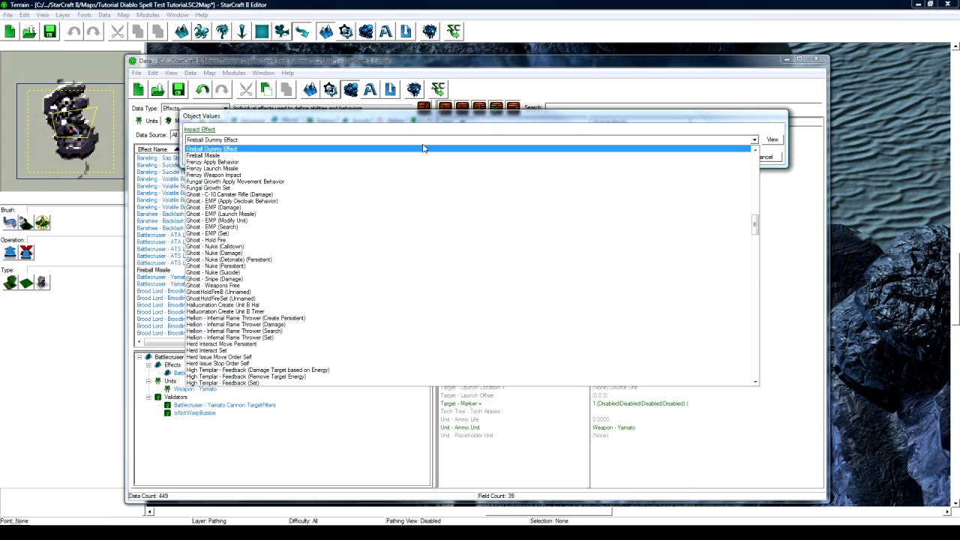
pyautogui.click(232, 150)
pyautogui.click(722, 158)
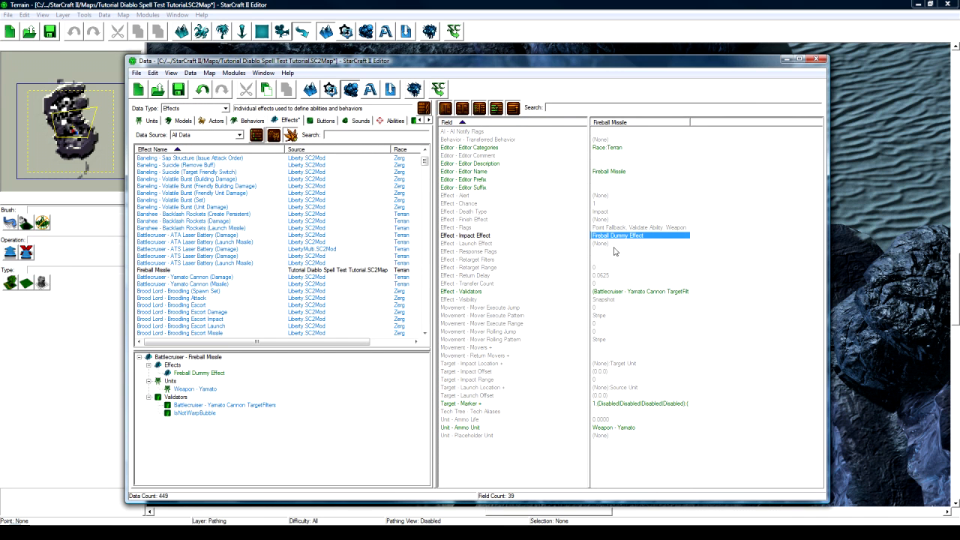
# Remove all validators from the Fireball Missile effect
pyautogui.doubleClick(623, 292)
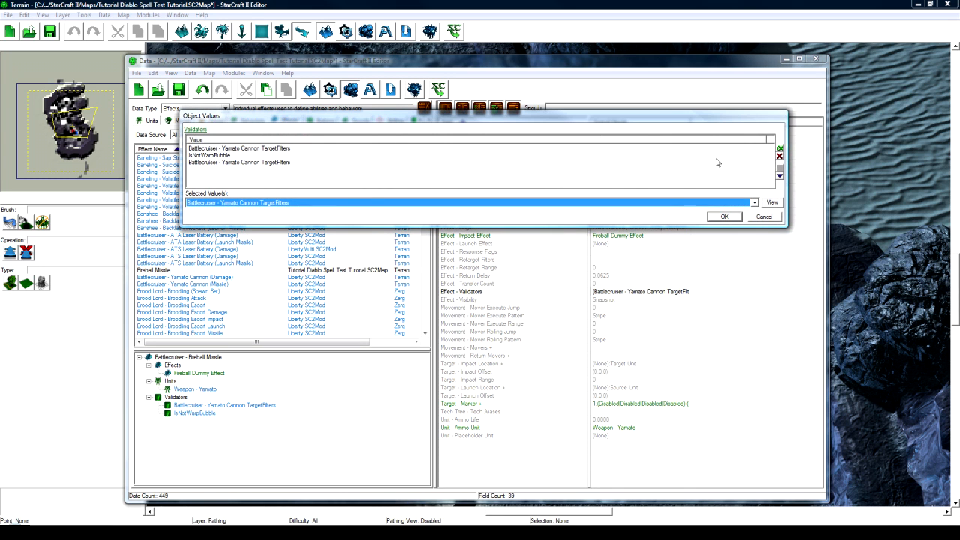
pyautogui.click(780, 156)
pyautogui.click(780, 156)
pyautogui.click(780, 156)
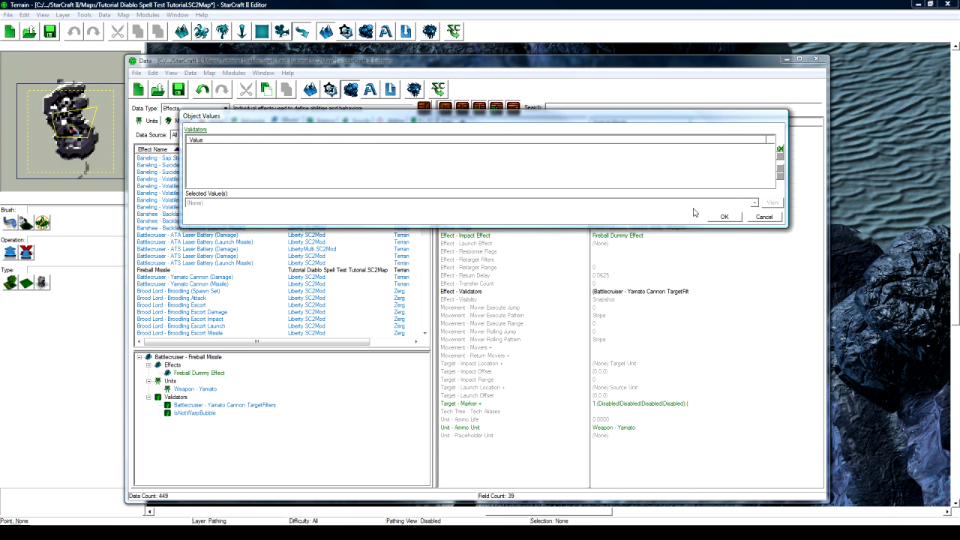
pyautogui.click(735, 216)
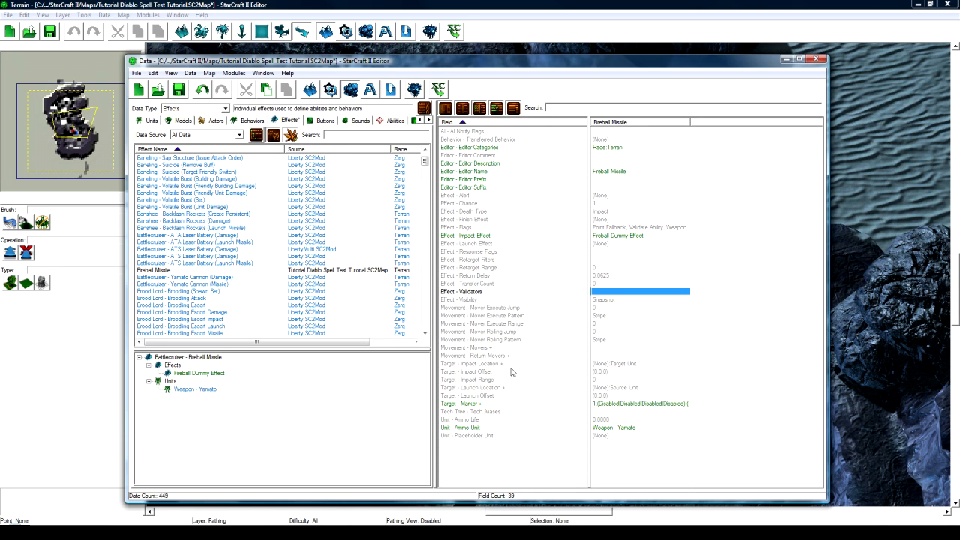
# Set the Fireball Missile effect's impact location to Target Point and select its ammo unit field
pyautogui.doubleClick(630, 366)
pyautogui.click(318, 178)
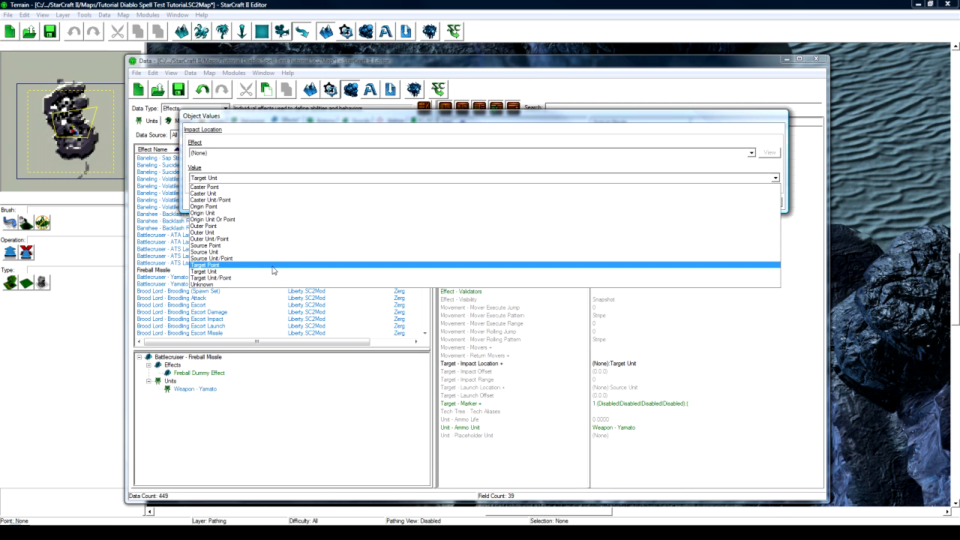
pyautogui.click(273, 267)
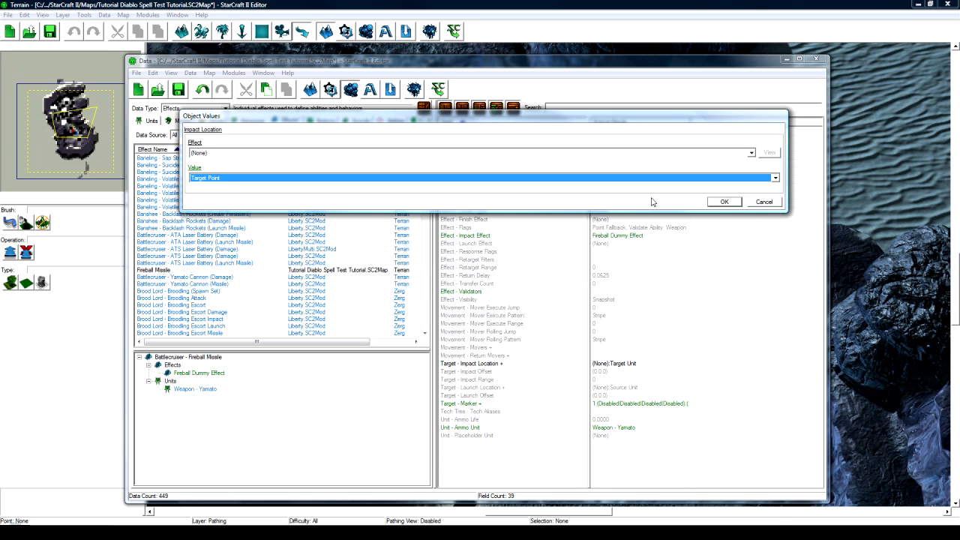
pyautogui.click(722, 201)
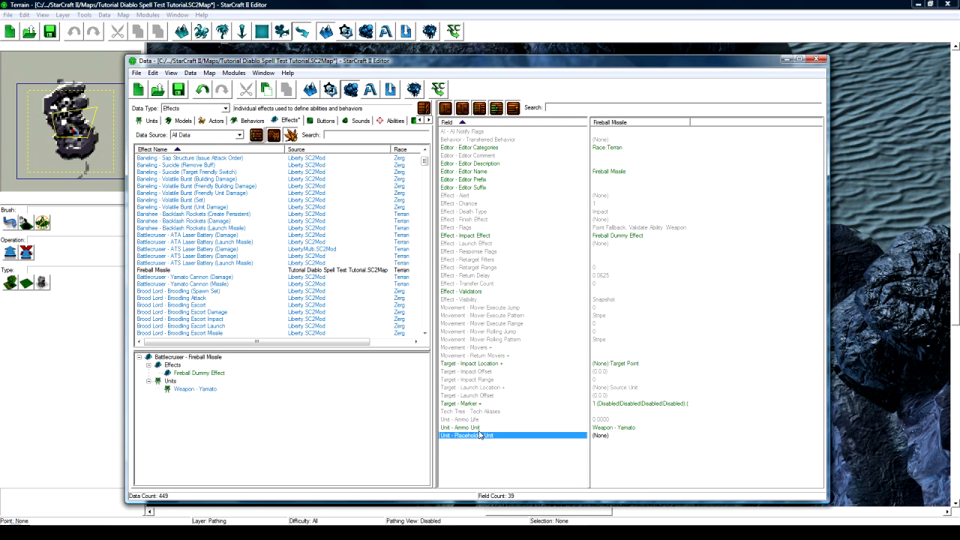
pyautogui.click(623, 429)
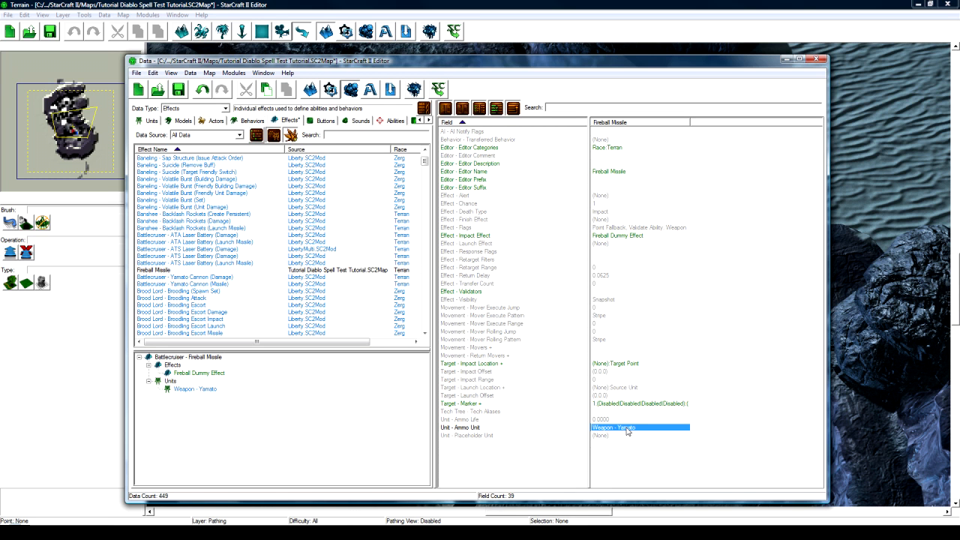
pyautogui.click(645, 4)
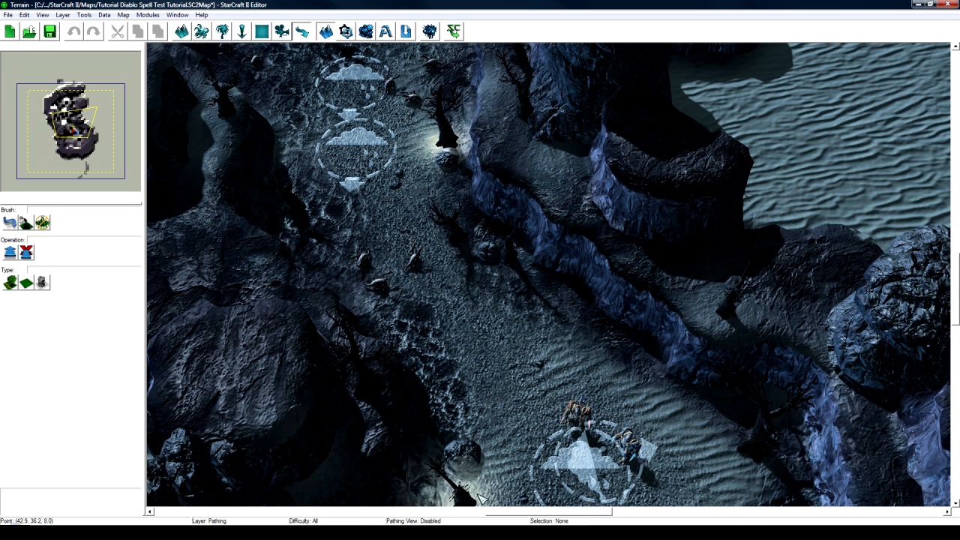
pyautogui.press('F7')
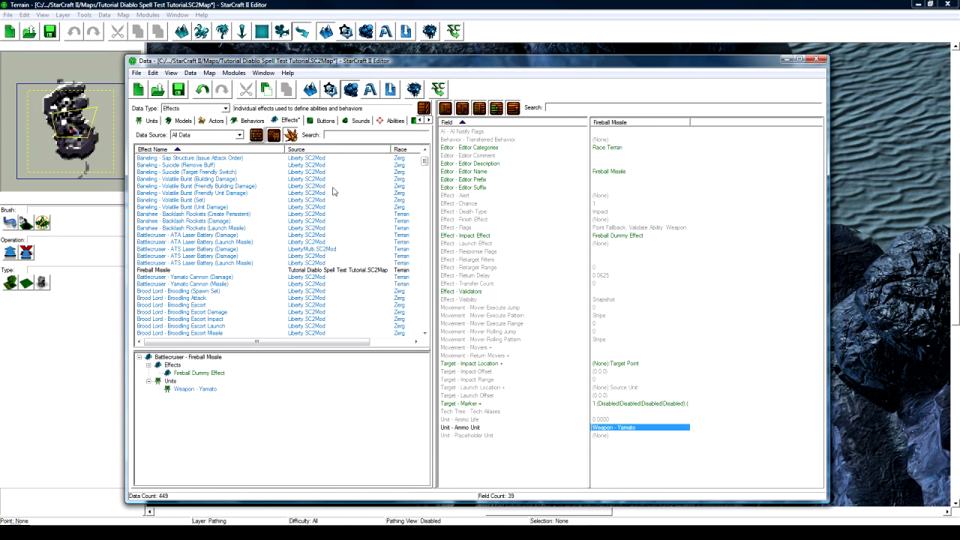
# Duplicate the Weapon - Yamato unit together with its attack missile actor, Yamato Weapon model and Yamato Weapon mover
pyautogui.click(152, 121)
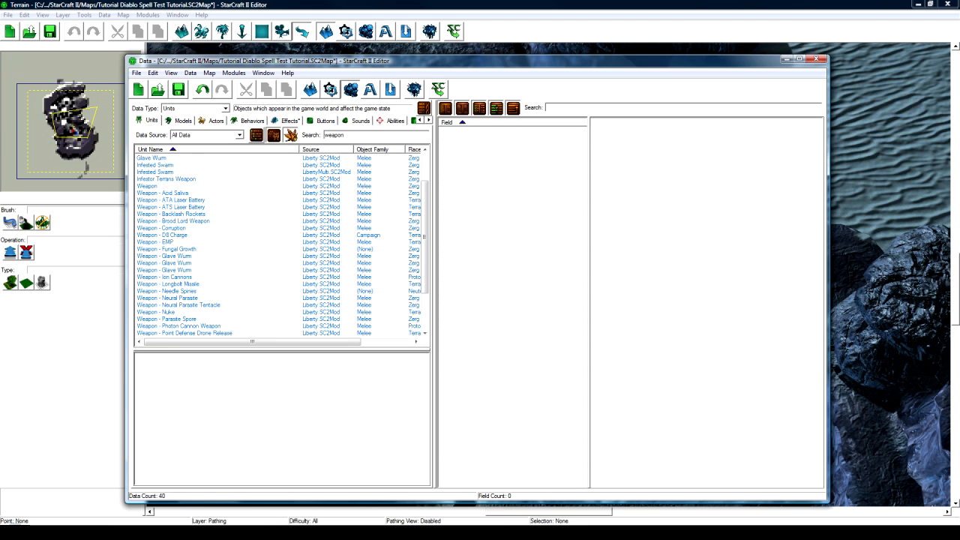
pyautogui.click(190, 307)
pyautogui.click(177, 334)
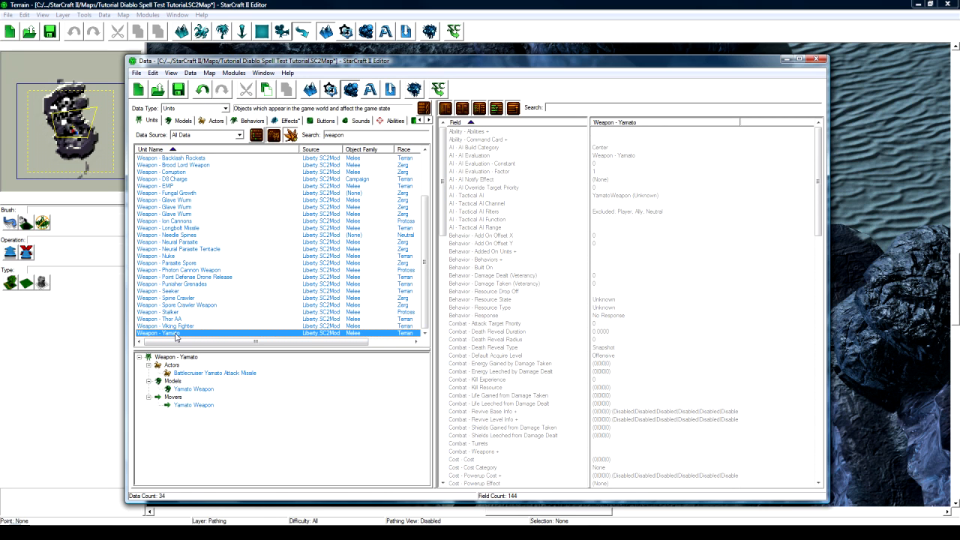
pyautogui.rightClick(177, 335)
pyautogui.click(201, 363)
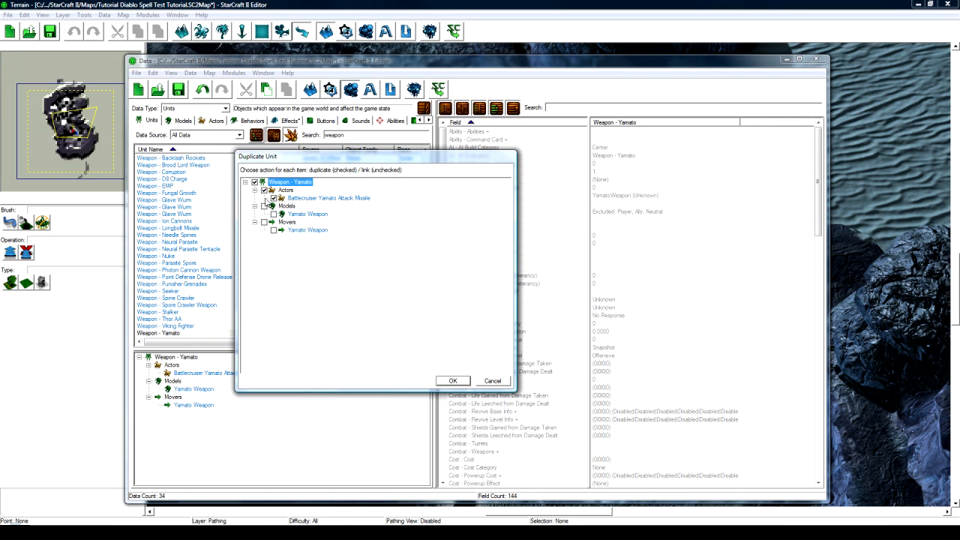
pyautogui.click(264, 205)
pyautogui.click(264, 222)
pyautogui.click(453, 381)
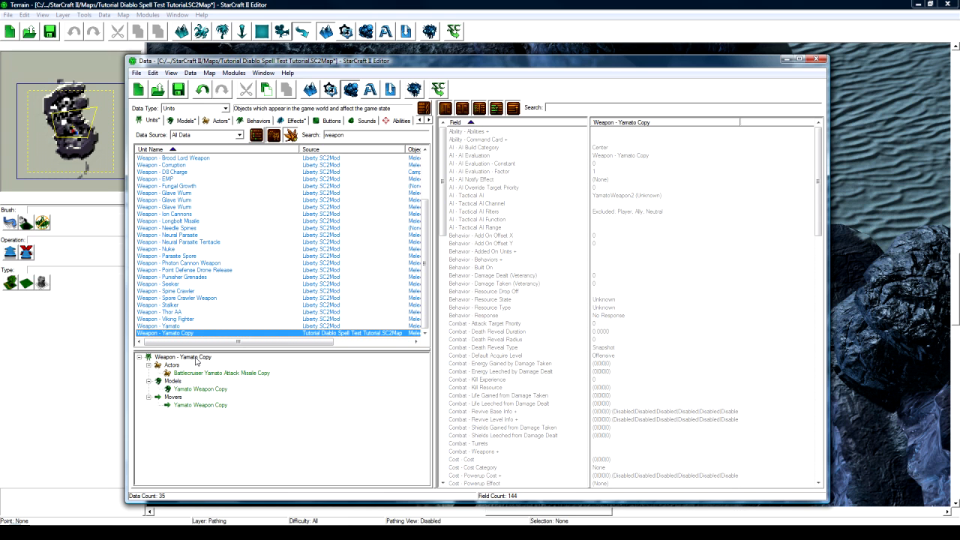
# Review the fields of the duplicated weapon unit and its copied actor, model and mover, including the mover's motion phases
pyautogui.click(200, 406)
pyautogui.click(207, 390)
pyautogui.click(210, 374)
pyautogui.click(204, 358)
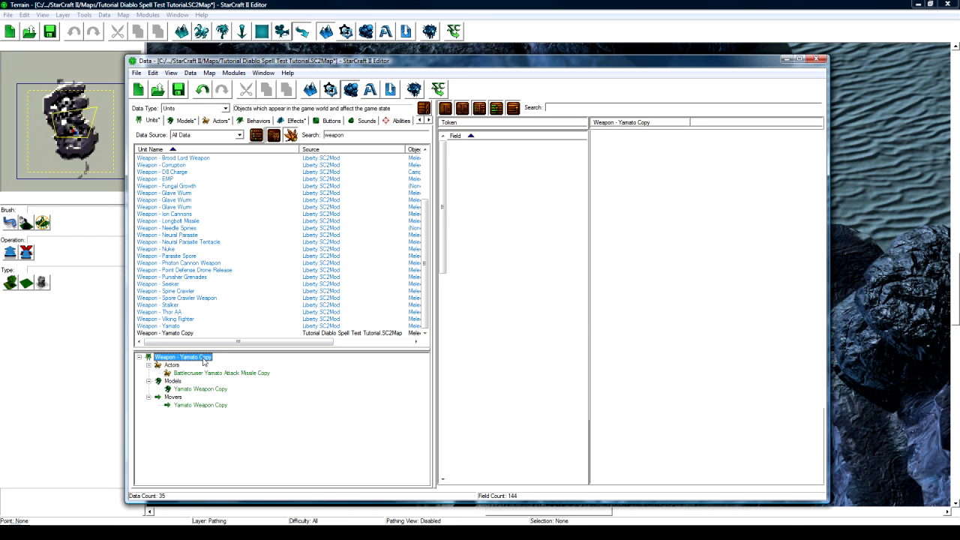
pyautogui.click(202, 374)
pyautogui.click(205, 389)
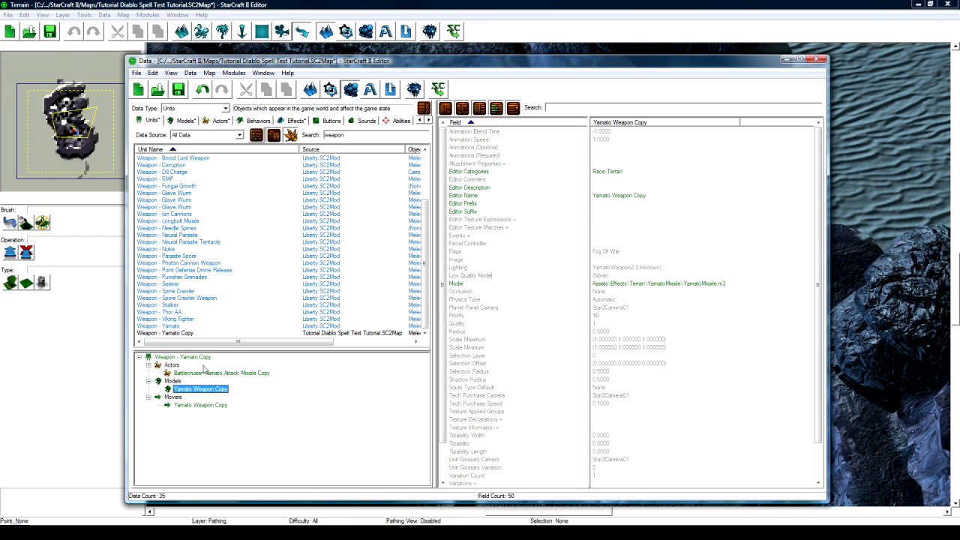
pyautogui.click(204, 359)
pyautogui.click(202, 374)
pyautogui.click(205, 406)
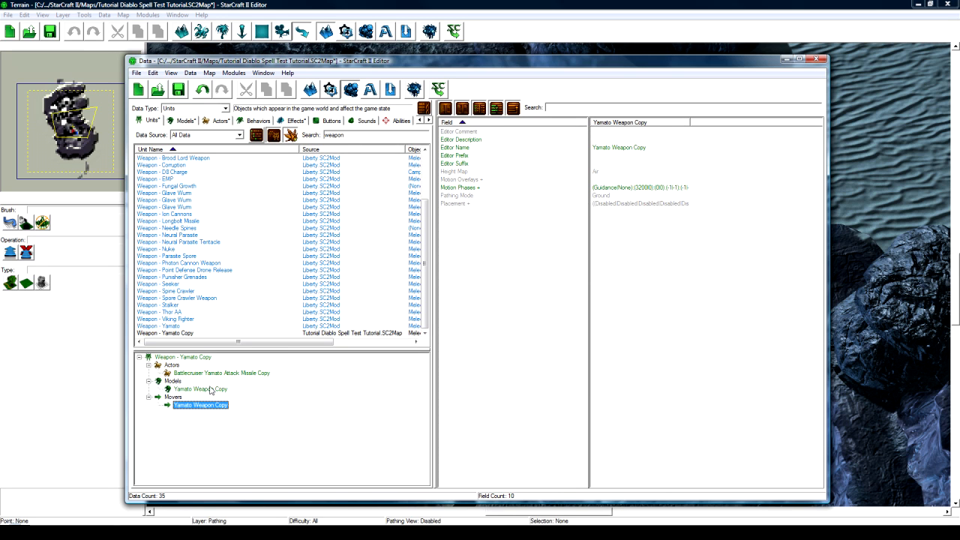
pyautogui.click(613, 188)
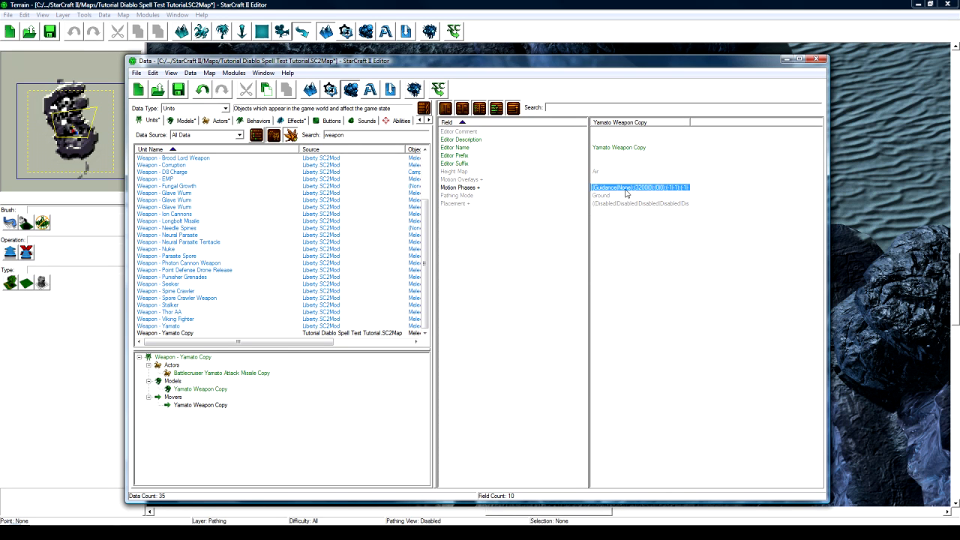
# Rename the copied Yamato Weapon mover to Fireball Weapon and give it the matching suggested ID
pyautogui.doubleClick(212, 408)
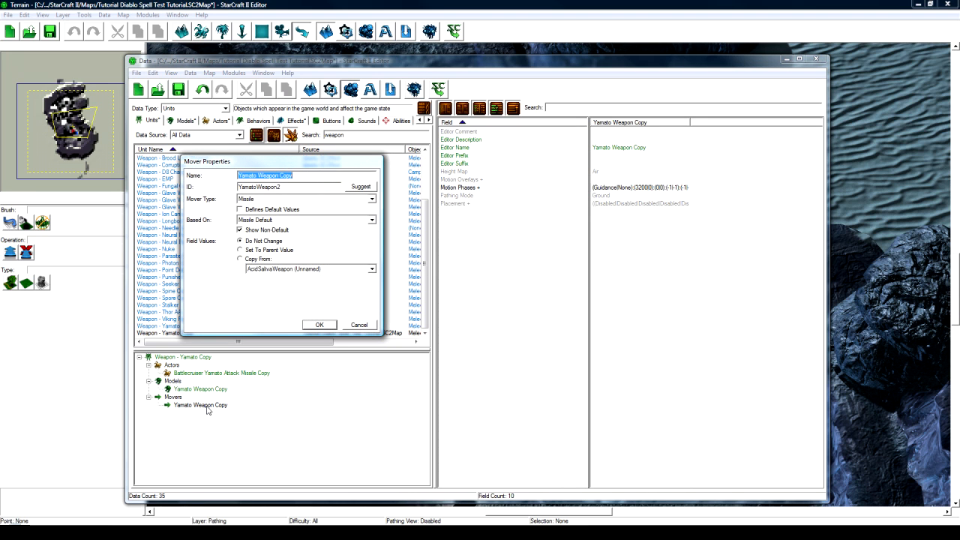
pyautogui.write('Fireball Weapon')
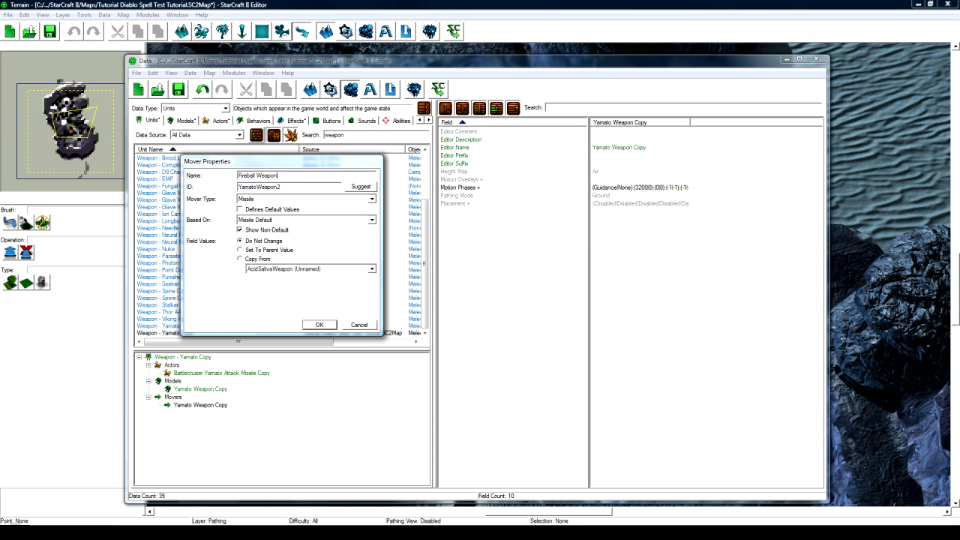
pyautogui.click(361, 186)
pyautogui.click(319, 324)
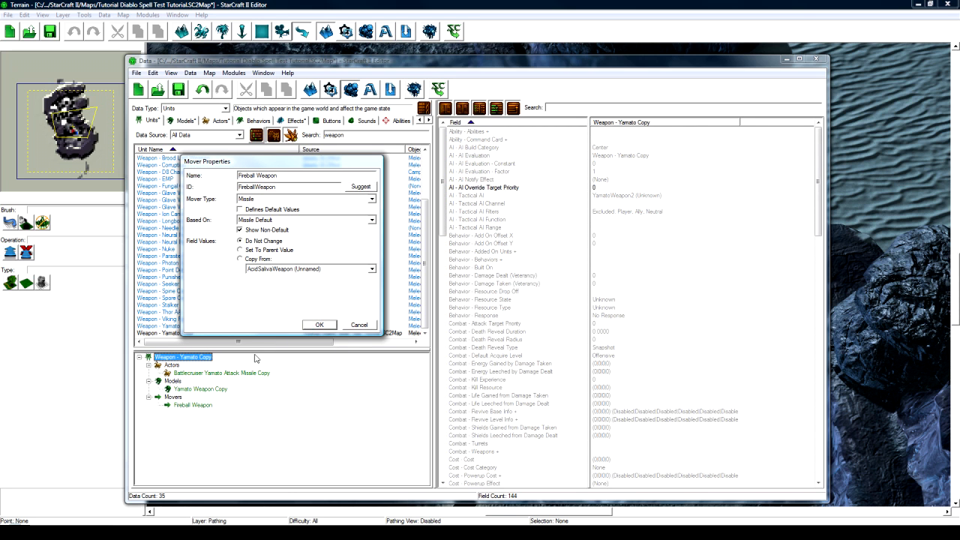
# Rename the copied Yamato Weapon model to Fireball Weapon and give it the matching suggested ID
pyautogui.click(210, 389)
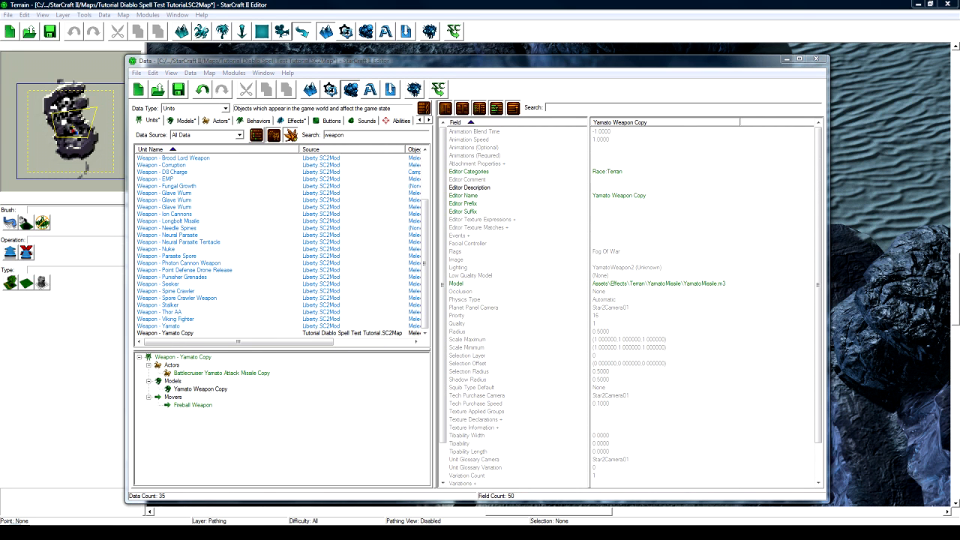
pyautogui.doubleClick(201, 389)
pyautogui.write('Fireball ')
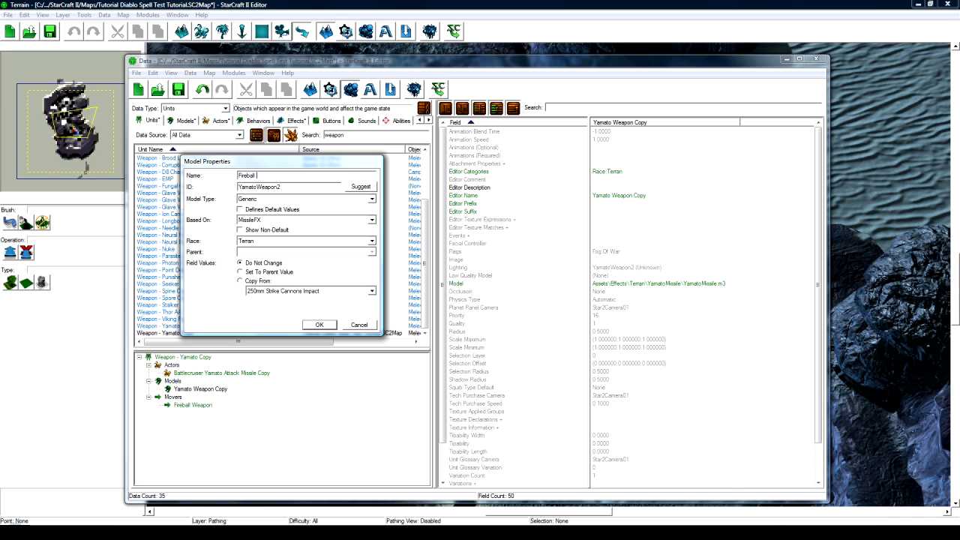
pyautogui.write('Weapon')
pyautogui.click(360, 186)
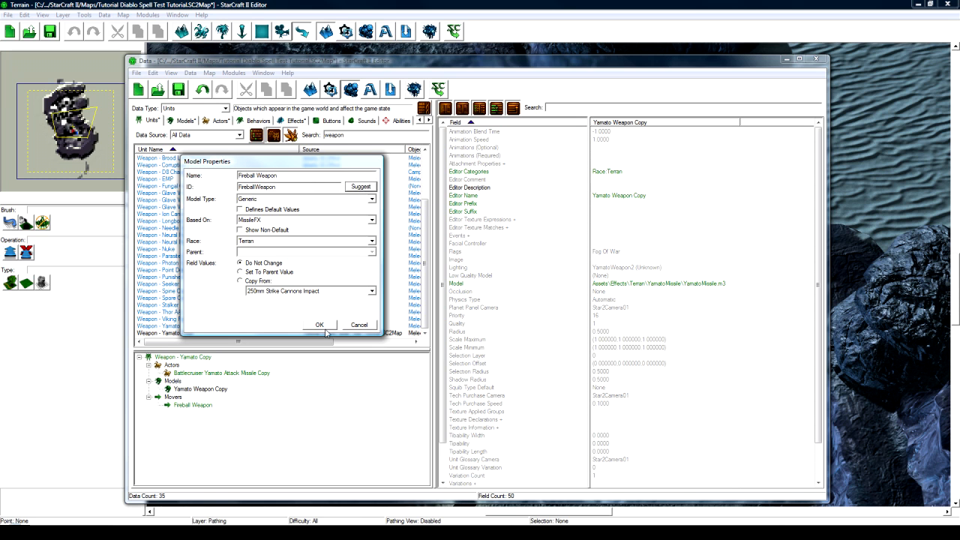
pyautogui.click(319, 326)
# Rename the copied Battlecruiser Yamato Attack Missile actor to Fireball Missile with its matching suggested ID
pyautogui.doubleClick(253, 374)
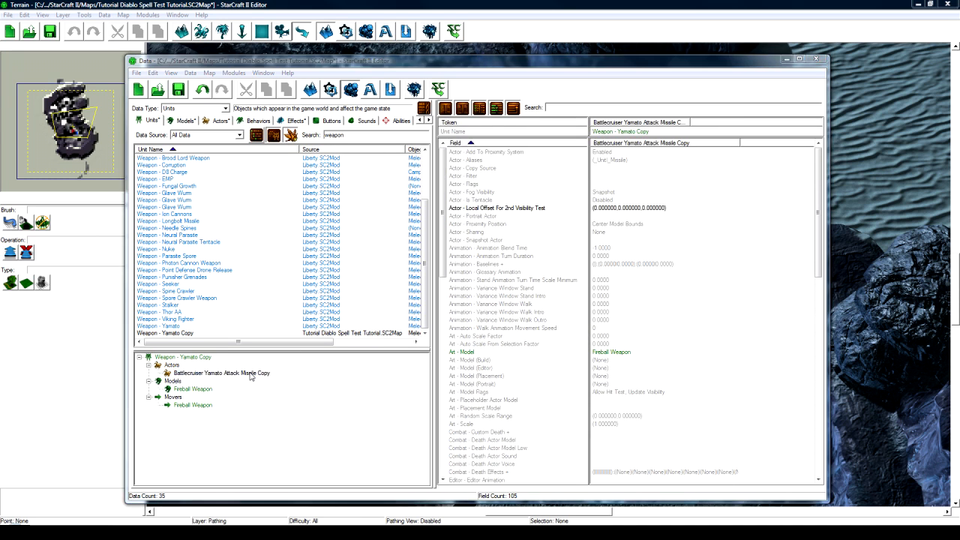
pyautogui.write('Fireball')
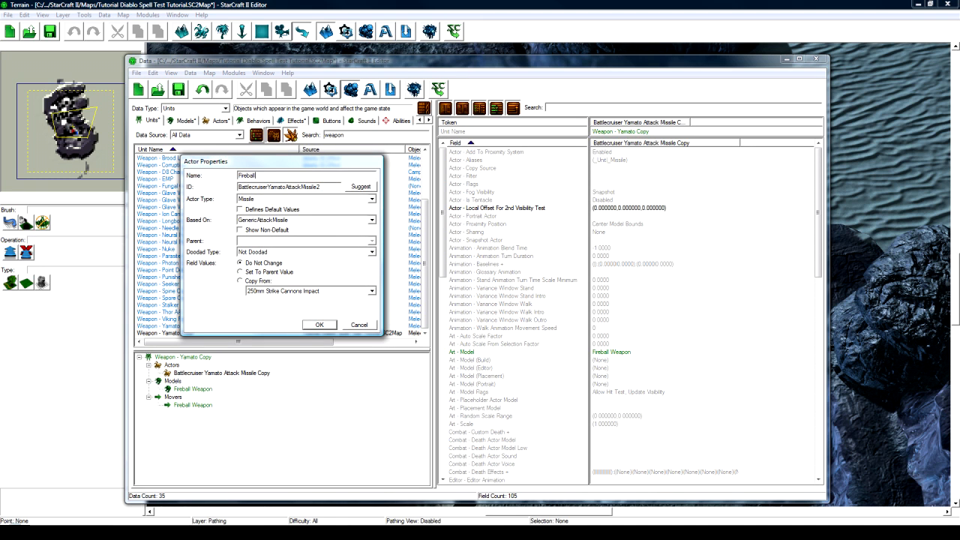
pyautogui.write(' Missile')
pyautogui.click(361, 186)
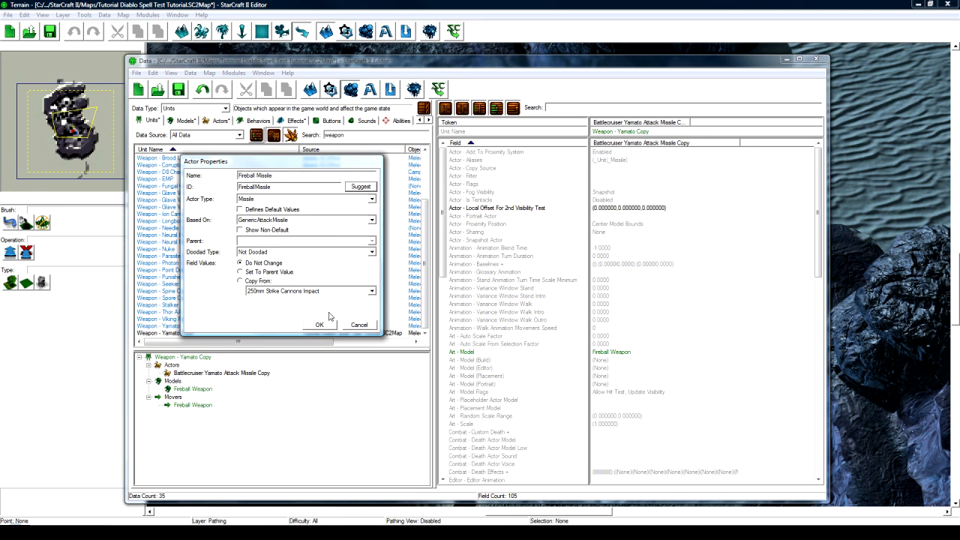
pyautogui.click(319, 325)
# Rename the copied Yamato weapon unit to Fireball and give it the matching suggested ID
pyautogui.click(203, 357)
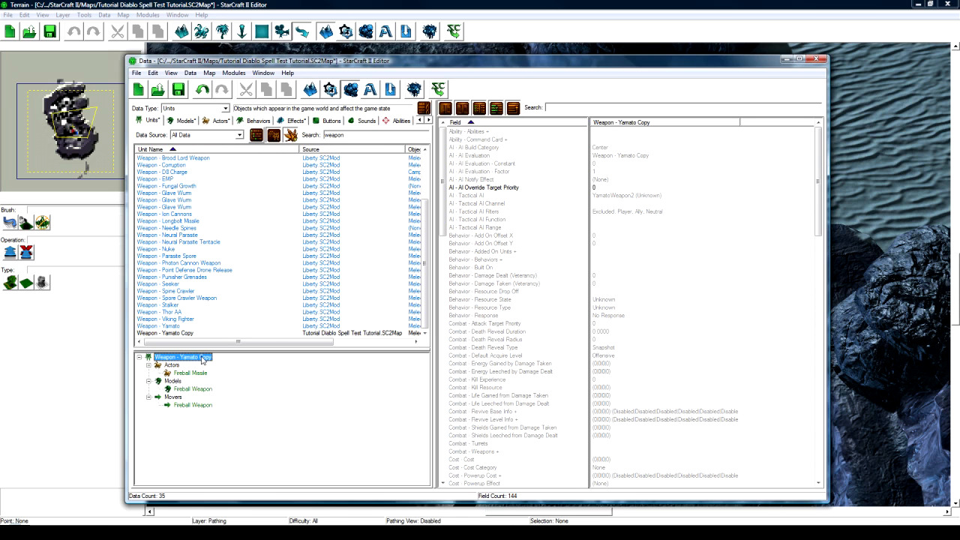
pyautogui.doubleClick(203, 357)
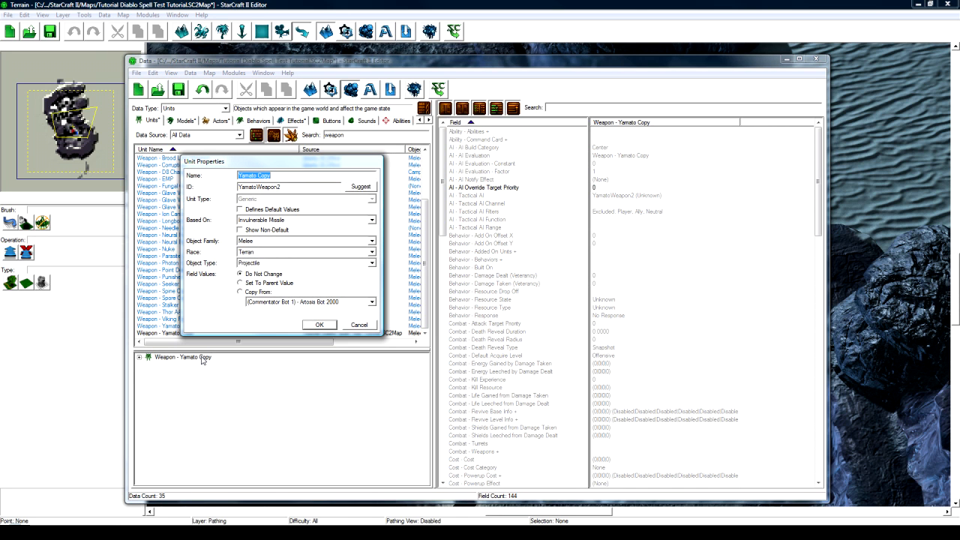
pyautogui.write('Fireball')
pyautogui.click(360, 186)
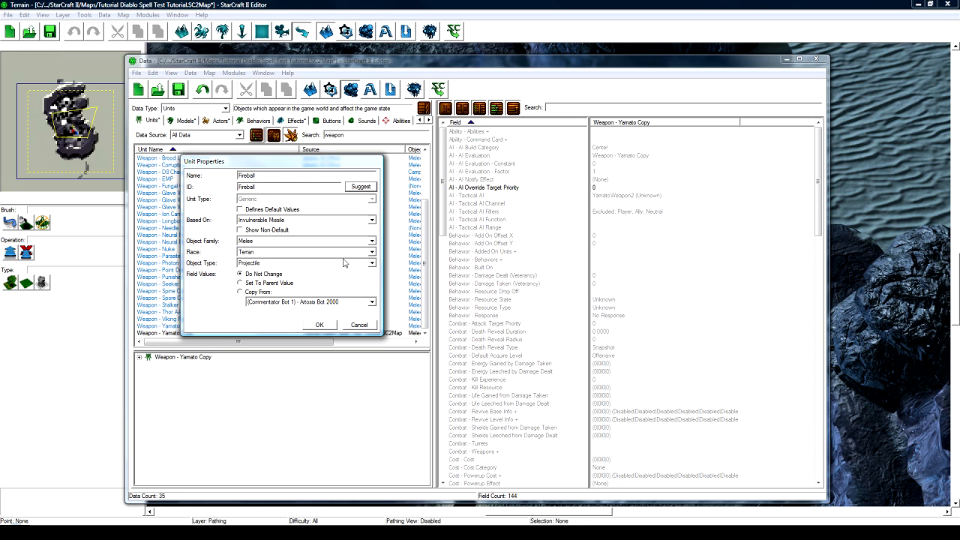
pyautogui.click(320, 325)
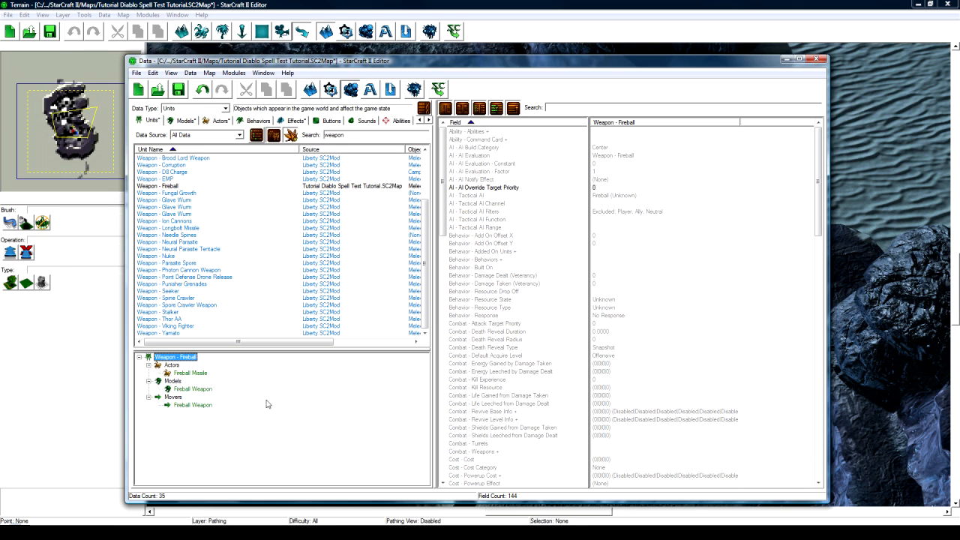
# Check the Fireball weapon unit against its Fireball Missile actor and Fireball Weapon model for correct linking
pyautogui.click(199, 373)
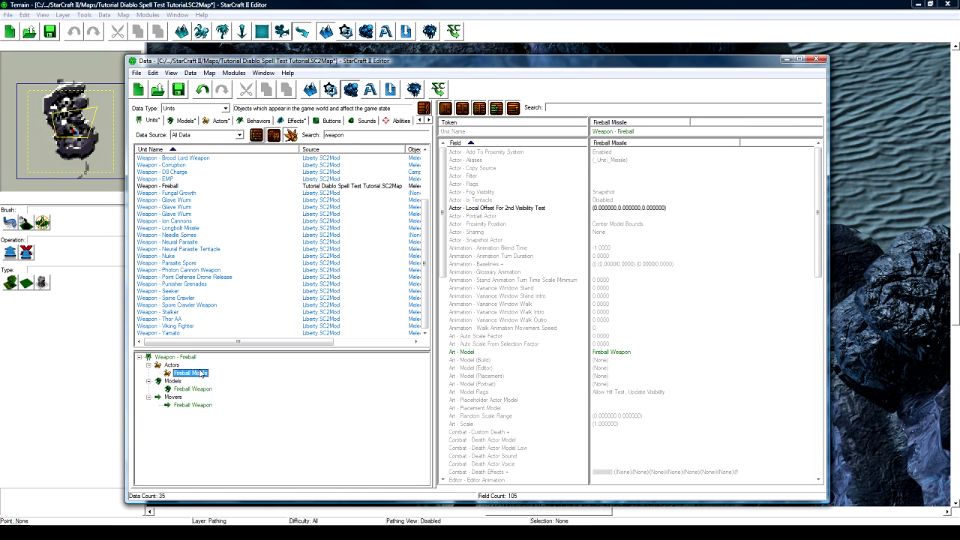
pyautogui.click(175, 357)
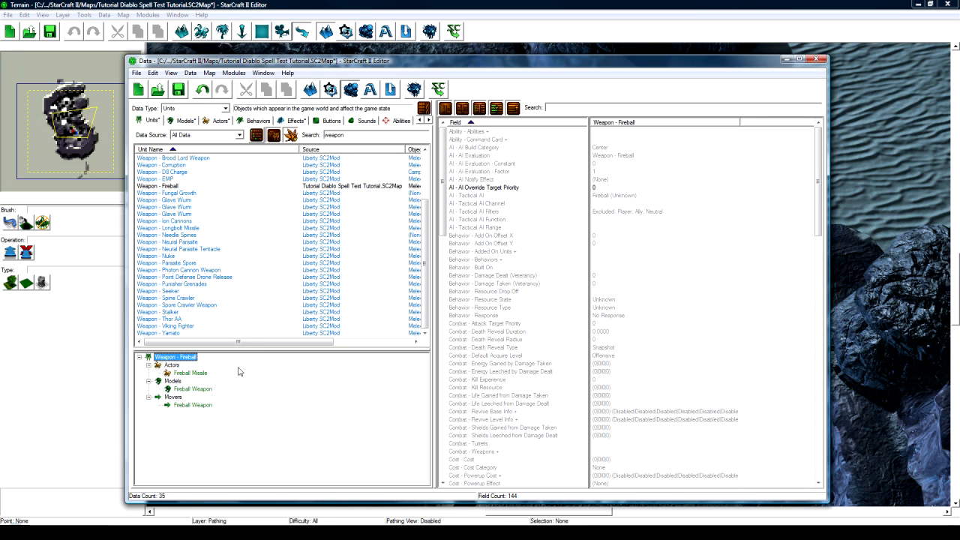
pyautogui.click(190, 373)
pyautogui.click(189, 359)
pyautogui.click(194, 373)
pyautogui.click(190, 358)
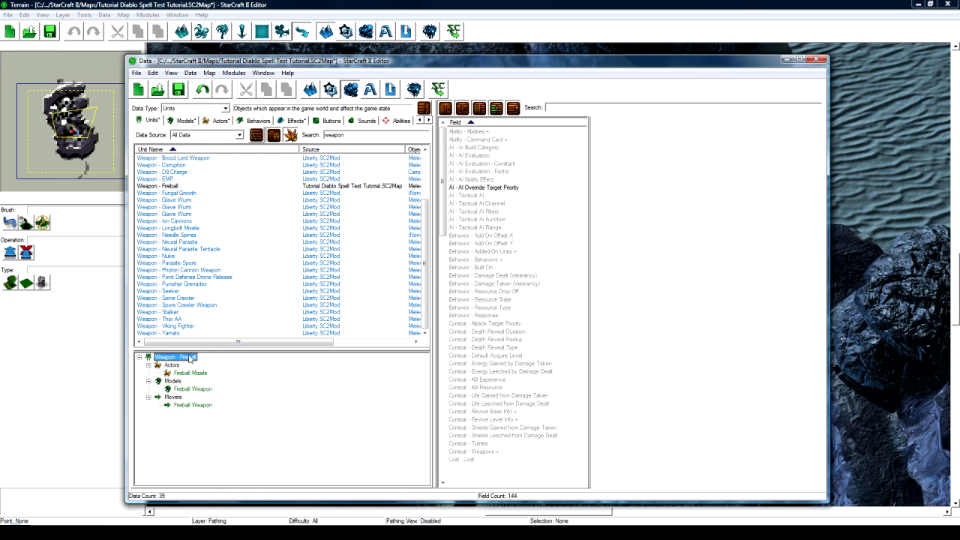
pyautogui.click(194, 372)
pyautogui.click(193, 388)
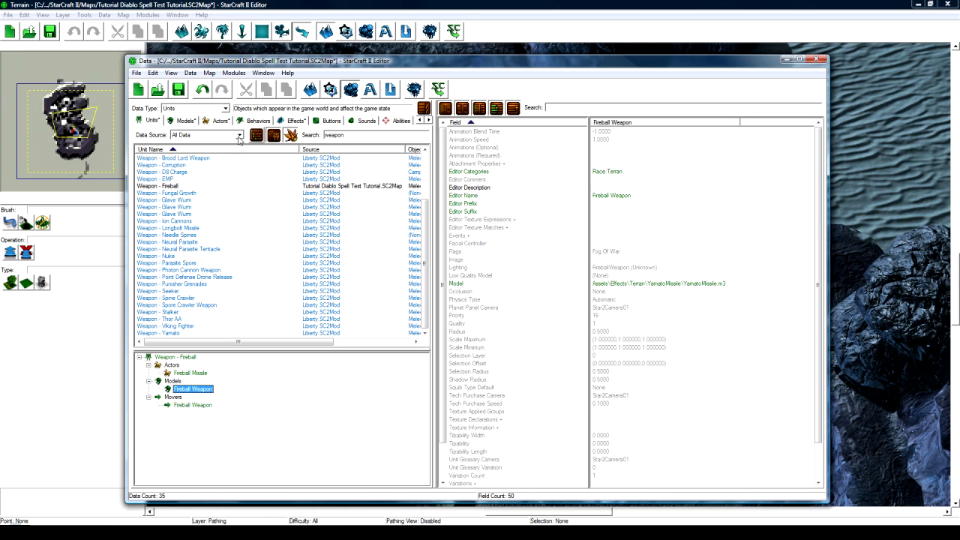
# Show only the tutorial map's own data in the effects list, with the search filter cleared
pyautogui.click(296, 121)
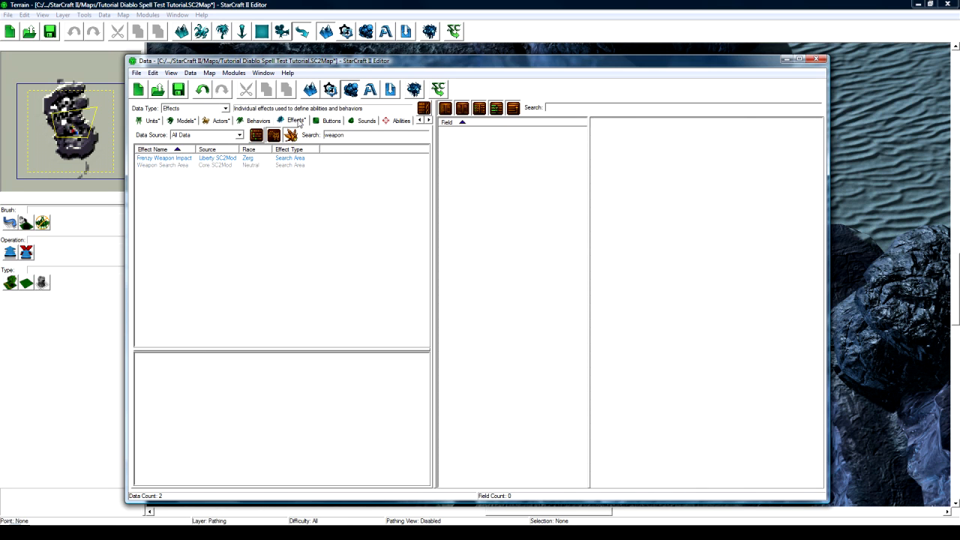
pyautogui.doubleClick(333, 135)
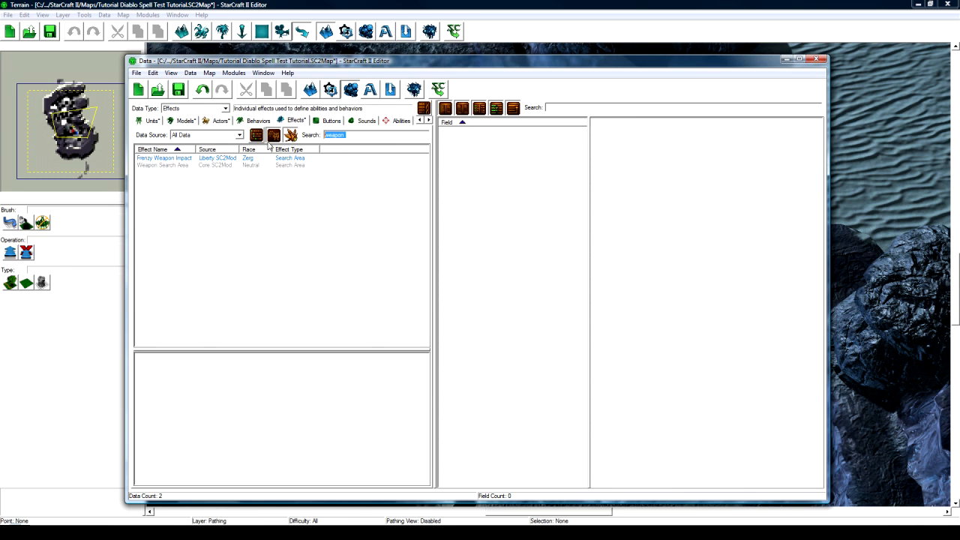
pyautogui.press('BackSpace')
pyautogui.click(225, 135)
pyautogui.click(216, 171)
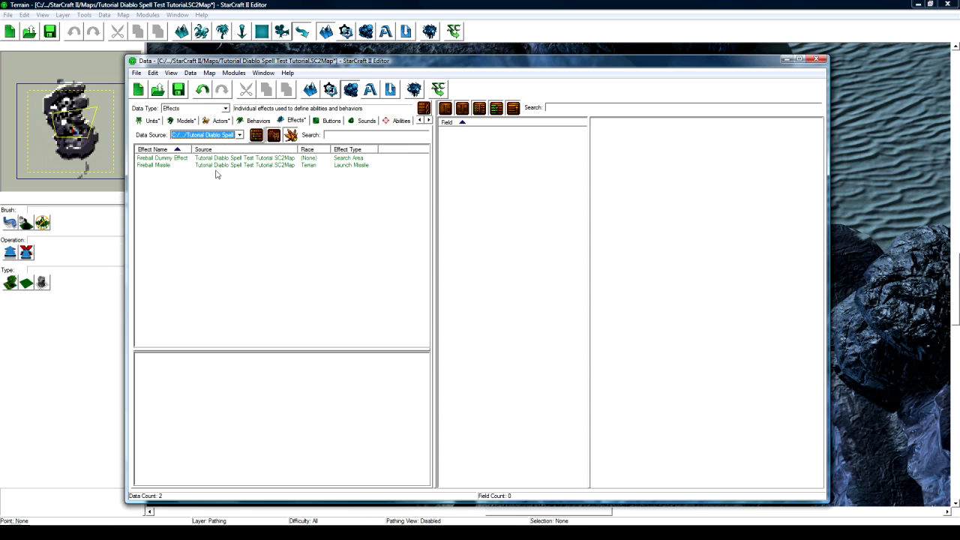
# Set the Fireball Missile effect's ammo unit to Weapon - Fireball
pyautogui.click(157, 165)
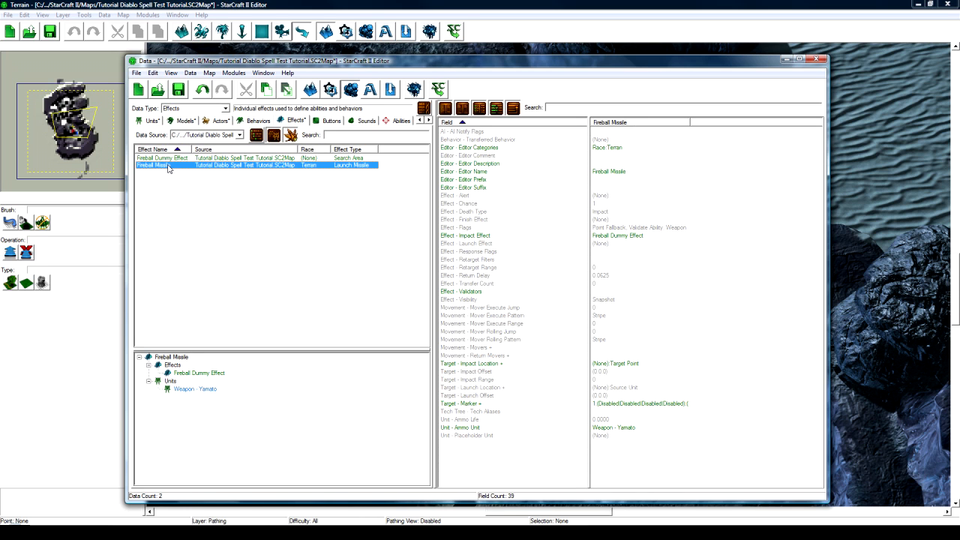
pyautogui.click(627, 428)
pyautogui.doubleClick(633, 428)
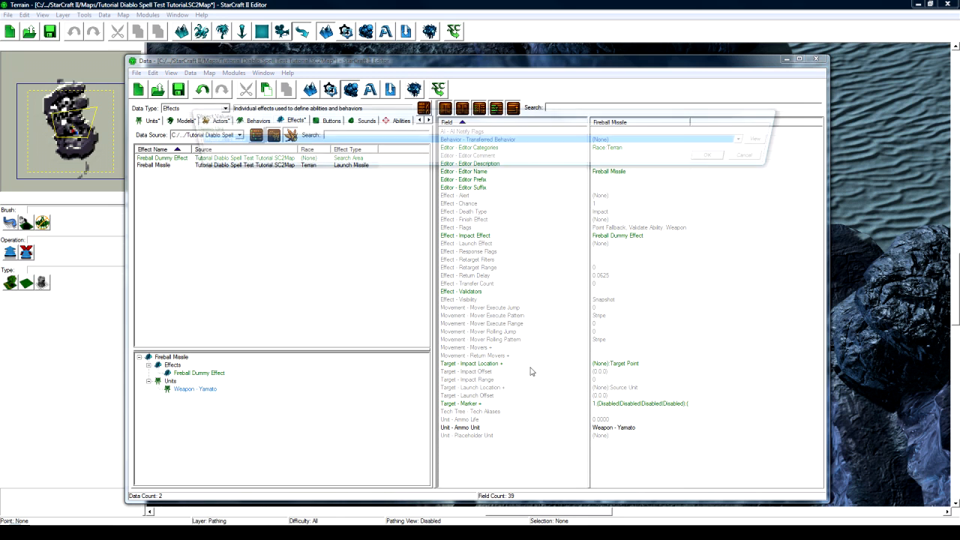
pyautogui.write('weapon - f')
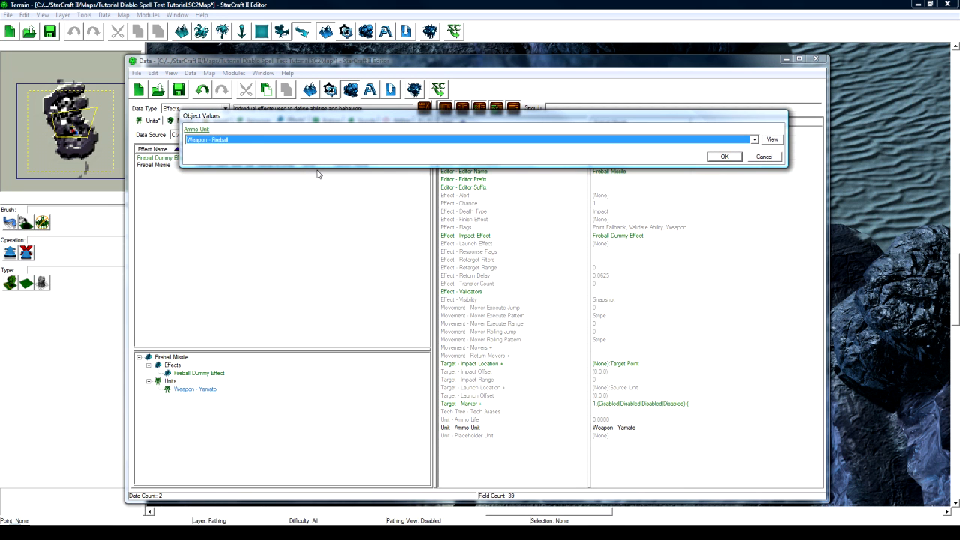
pyautogui.press('Return')
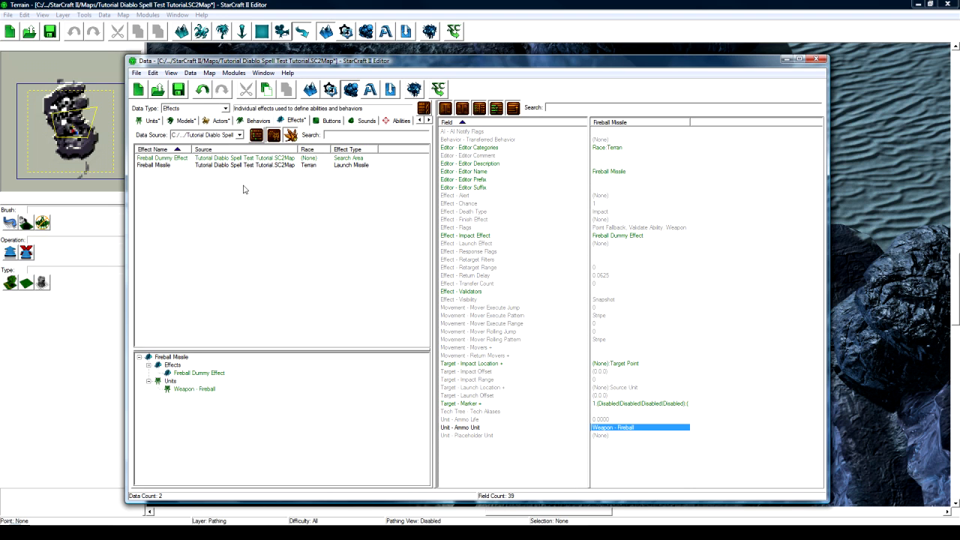
# Set both the AI notify effect and the main effect of the Fireball ability to Fireball Missile
pyautogui.click(396, 120)
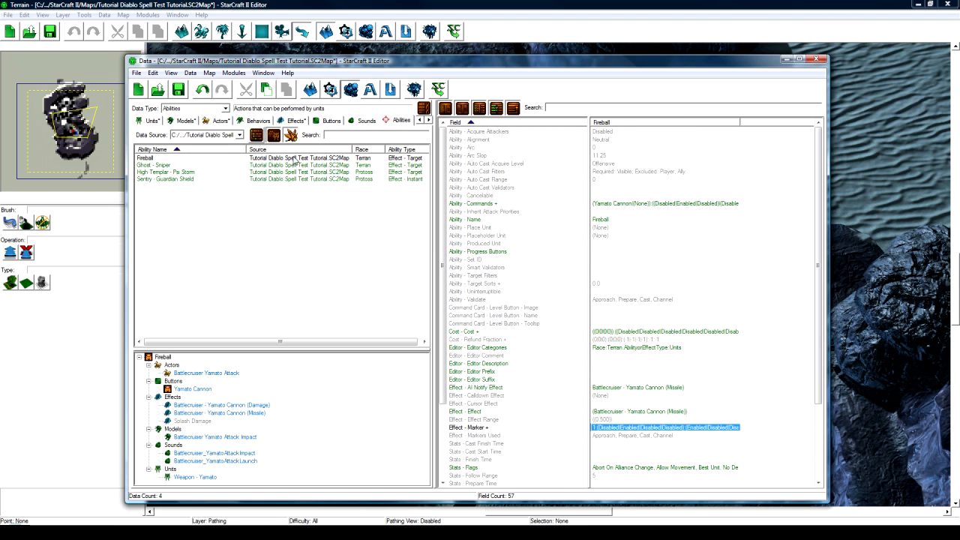
pyautogui.click(163, 159)
pyautogui.click(612, 356)
pyautogui.scroll(-1, 609, 365)
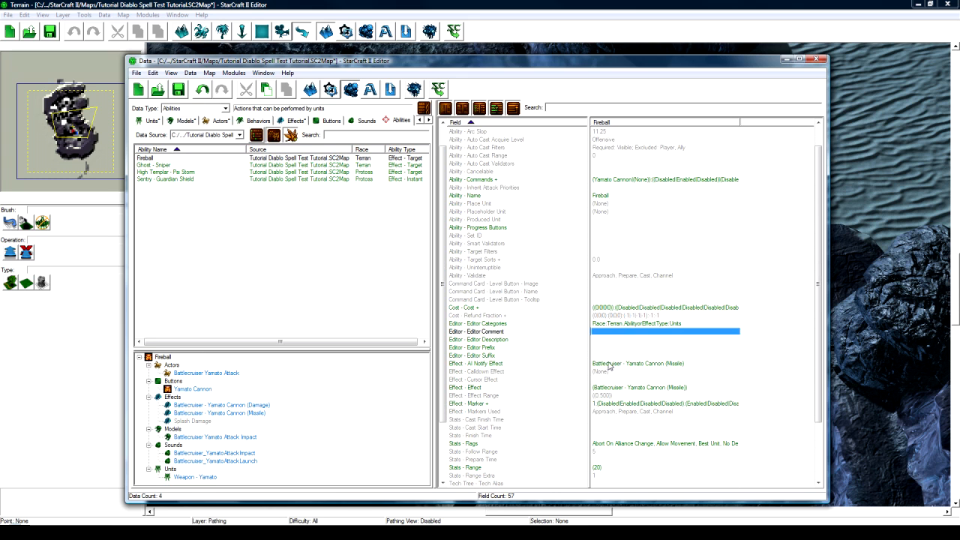
pyautogui.doubleClick(610, 364)
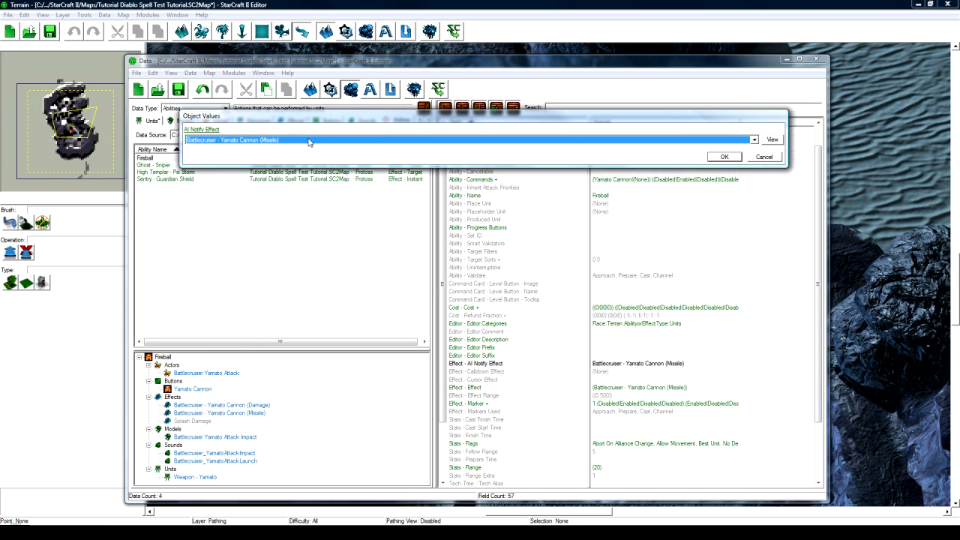
pyautogui.click(309, 142)
pyautogui.press('f')
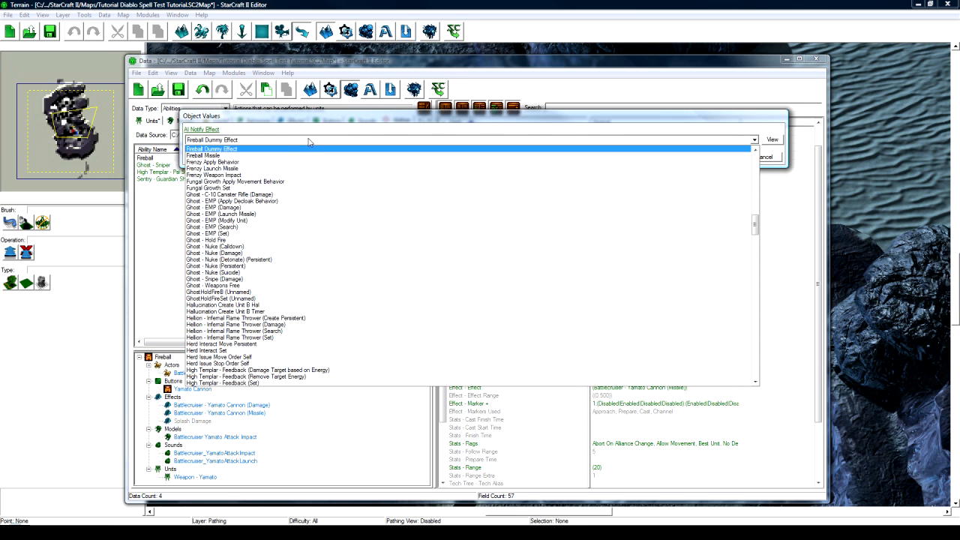
pyautogui.click(281, 156)
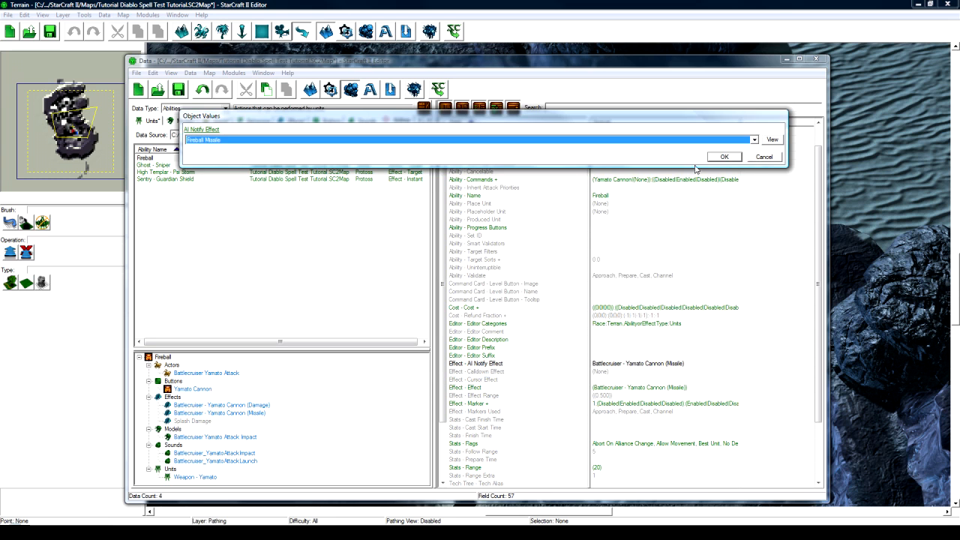
pyautogui.click(721, 158)
pyautogui.click(620, 389)
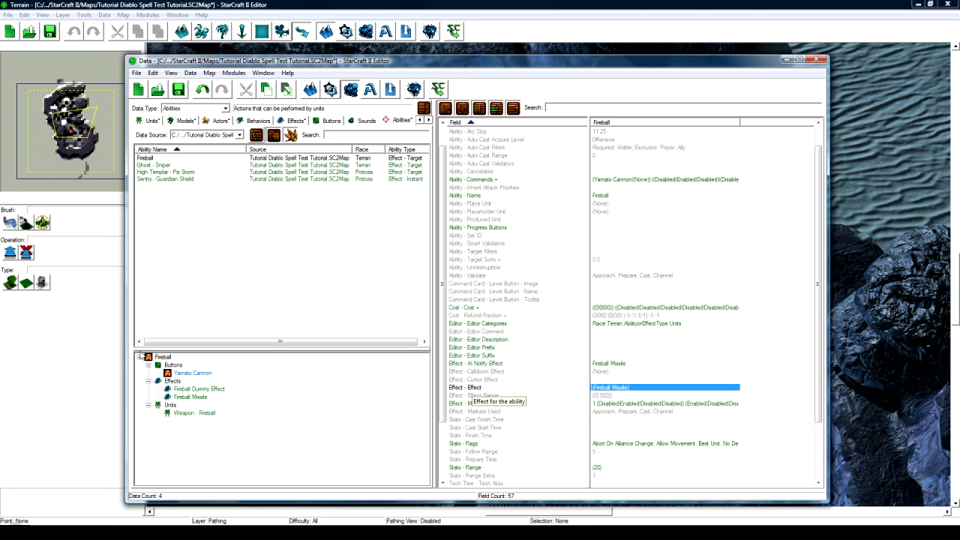
pyautogui.doubleClick(472, 389)
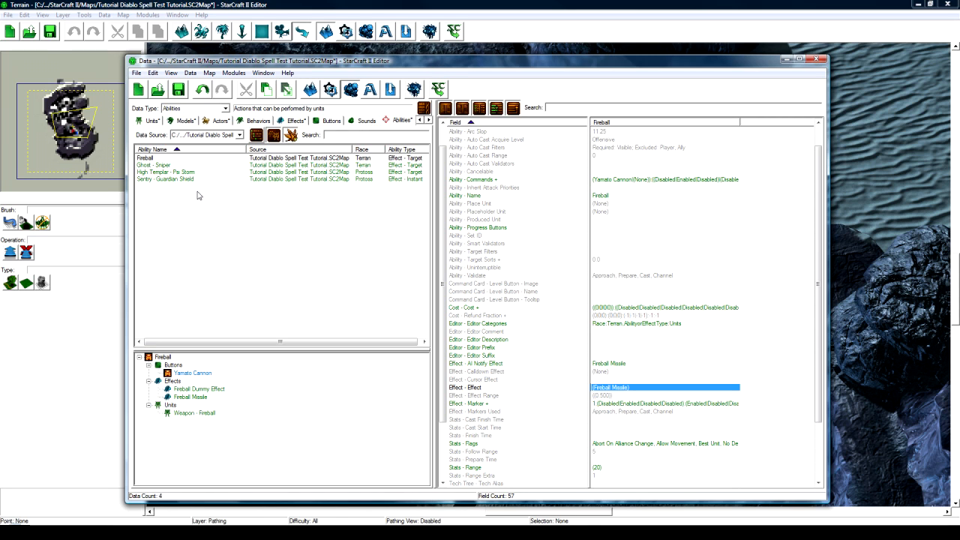
# Show actors from all data sources and filter the list by "battlecruiser"
pyautogui.click(219, 121)
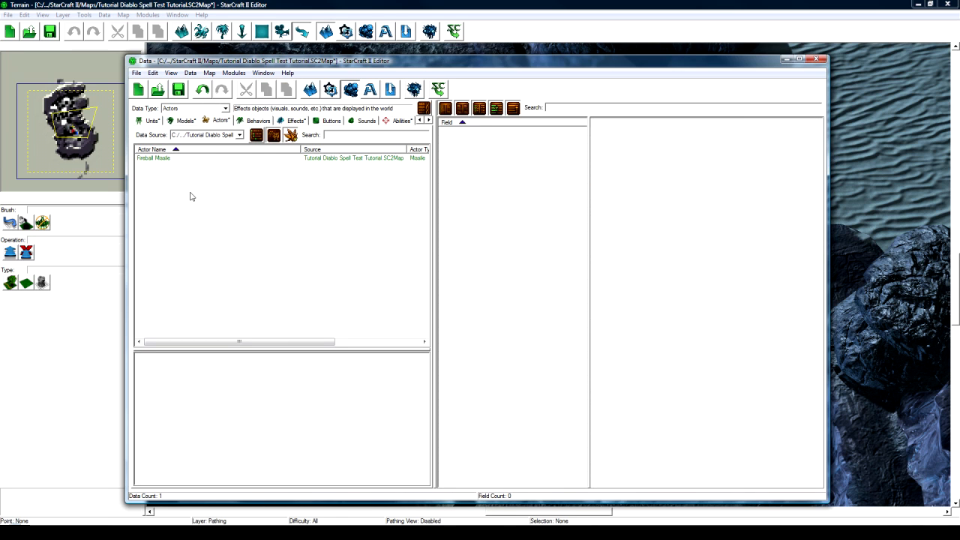
pyautogui.click(227, 136)
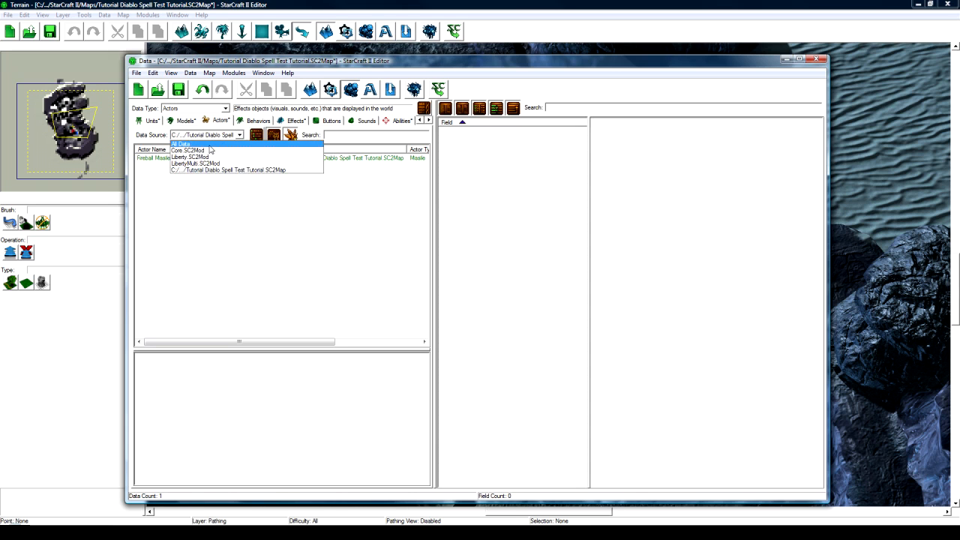
pyautogui.click(209, 142)
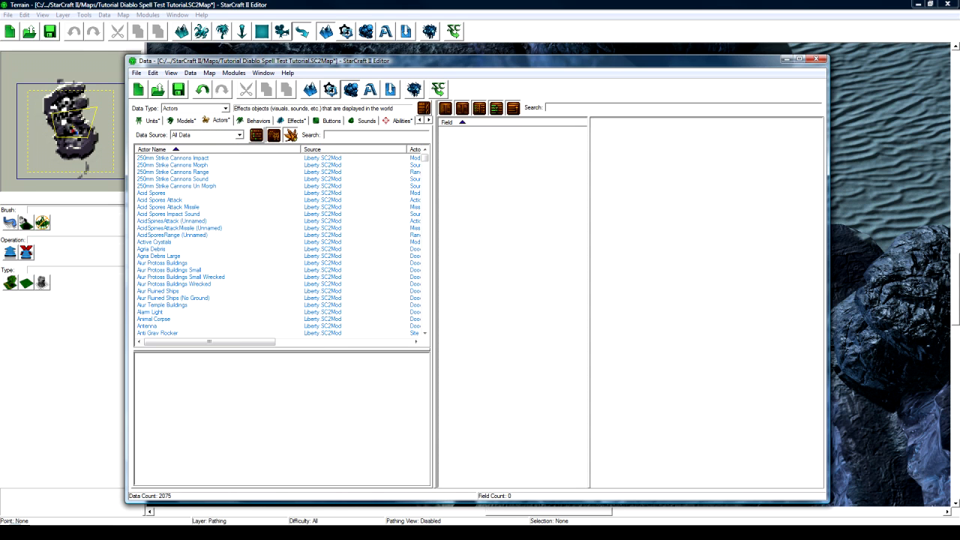
pyautogui.write('battlecruiser')
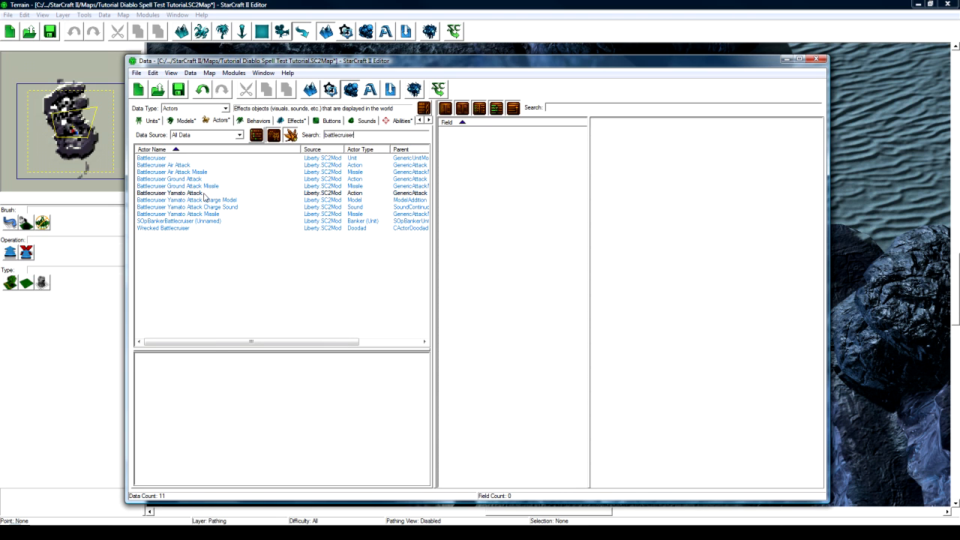
# Check the missile setting of the Battlecruiser Yamato Attack action actor and duplicate that actor
pyautogui.click(204, 194)
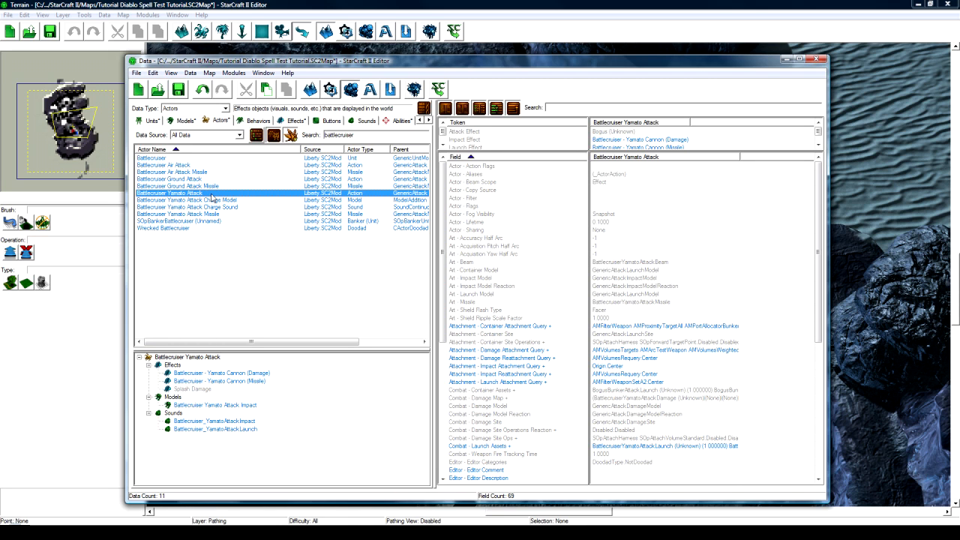
pyautogui.click(466, 301)
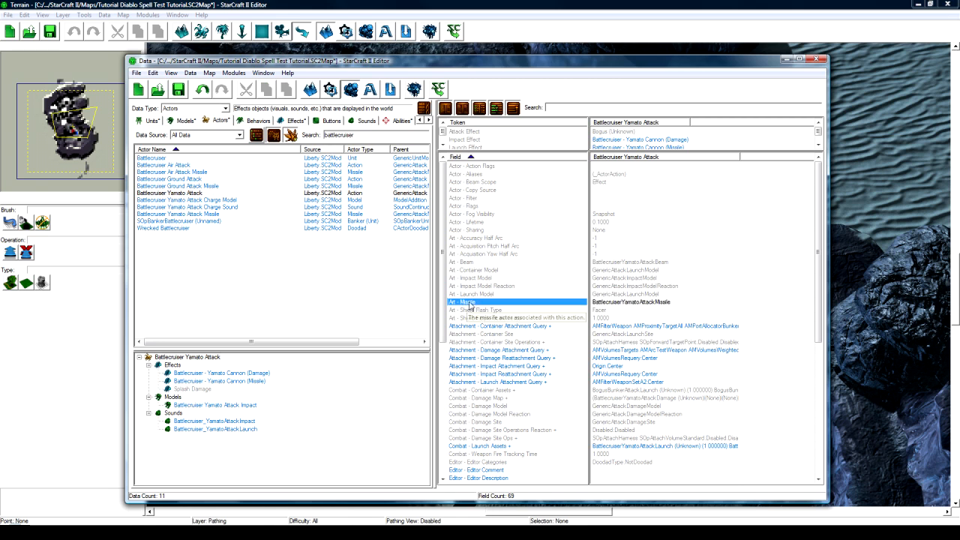
pyautogui.click(601, 302)
pyautogui.moveTo(467, 328); pyautogui.dragTo(521, 302)
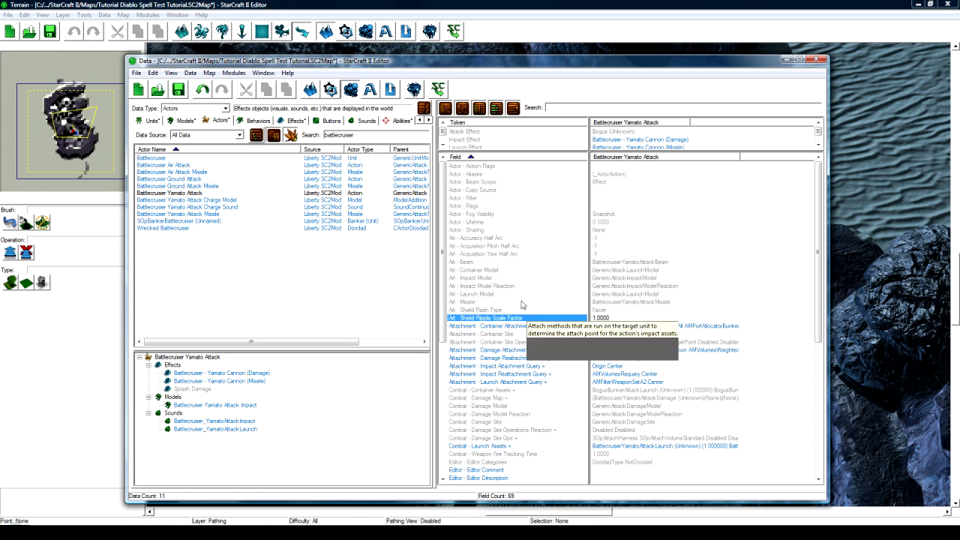
pyautogui.click(241, 186)
pyautogui.click(242, 194)
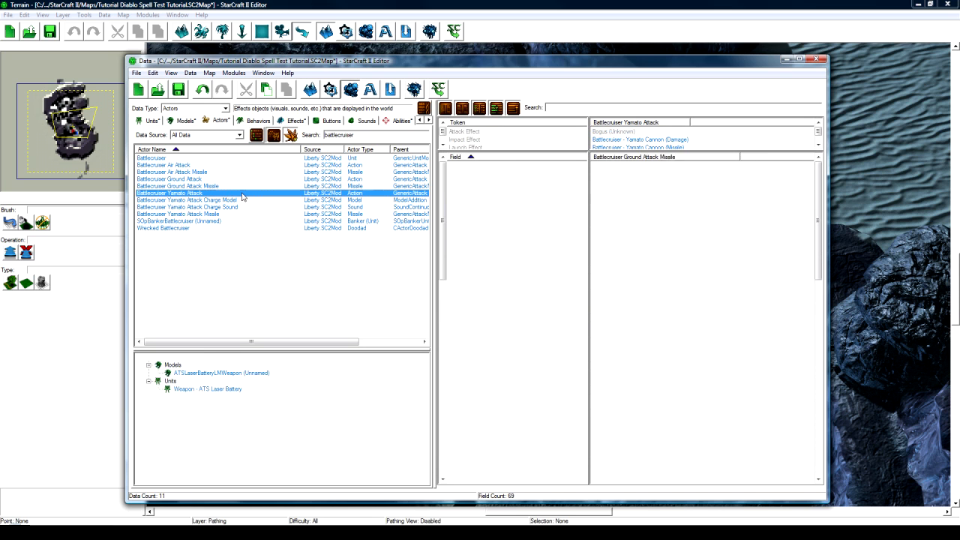
pyautogui.hotkey('ctrl', 'd')
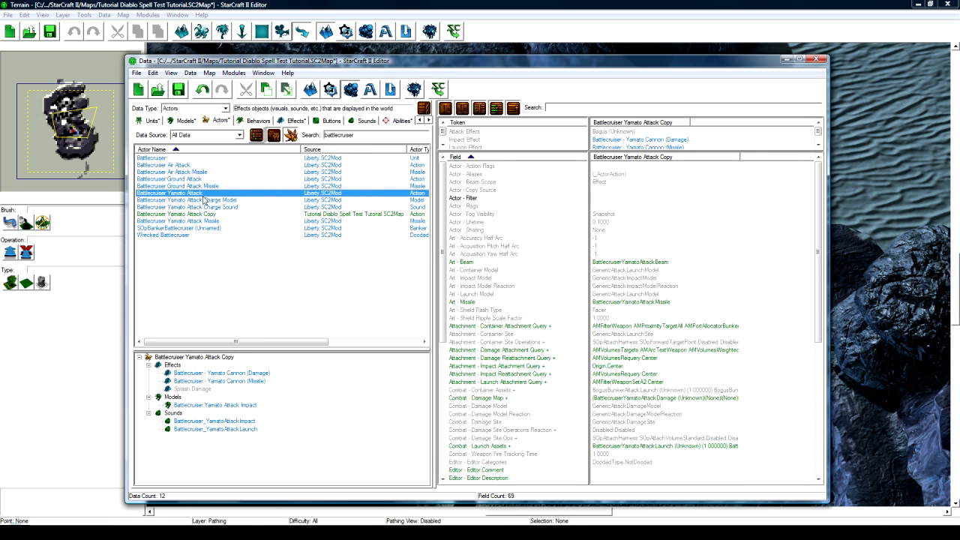
# Rename the copied Yamato attack actor to Fireball Action and give it the matching suggested ID
pyautogui.click(200, 213)
pyautogui.doubleClick(200, 213)
pyautogui.write('F')
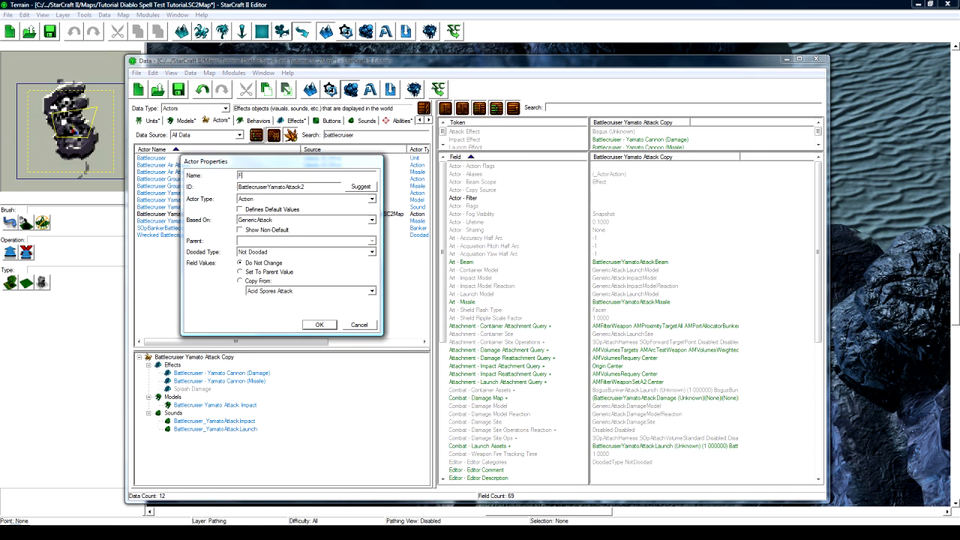
pyautogui.write('ireball Action')
pyautogui.click(351, 187)
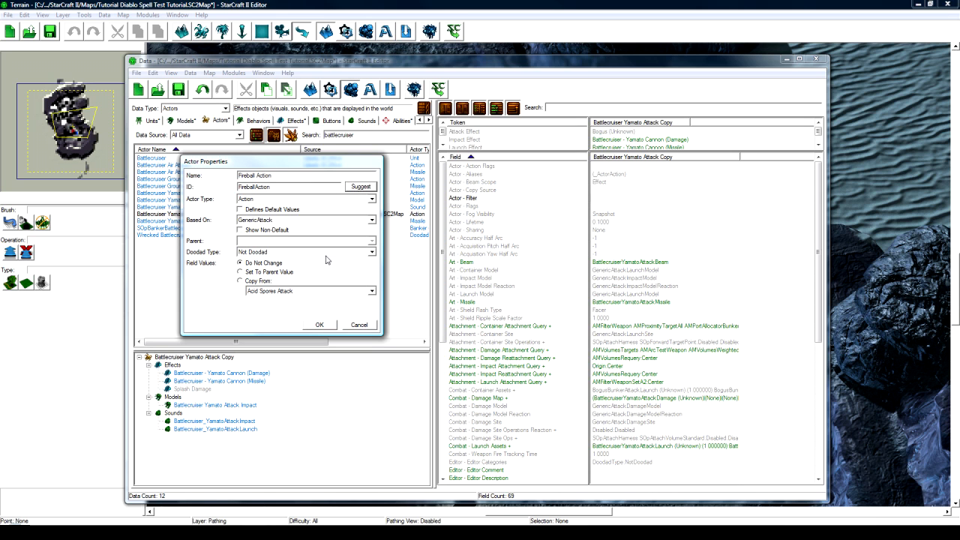
pyautogui.click(318, 327)
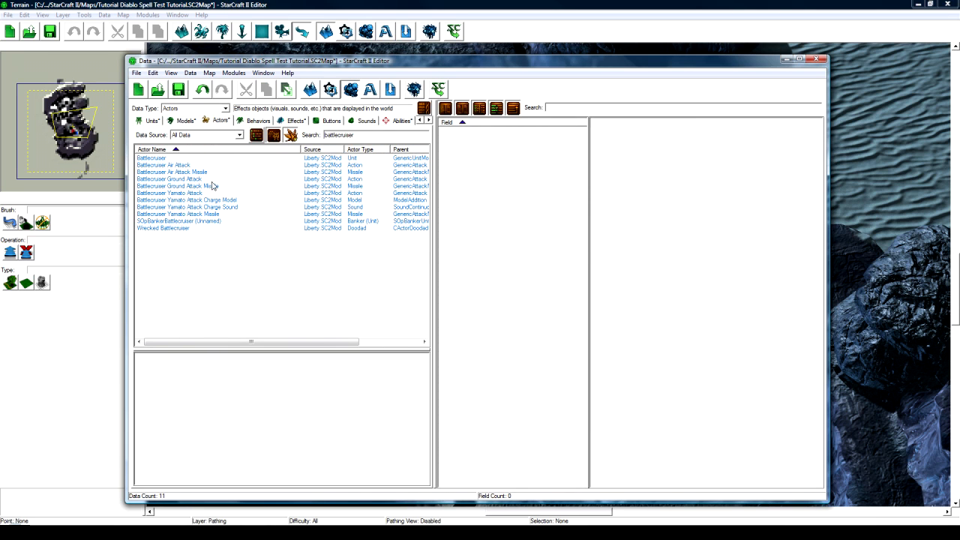
# Clear the actor search filter and show only the tutorial map's own actors
pyautogui.moveTo(361, 135); pyautogui.dragTo(265, 135)
pyautogui.press('BackSpace')
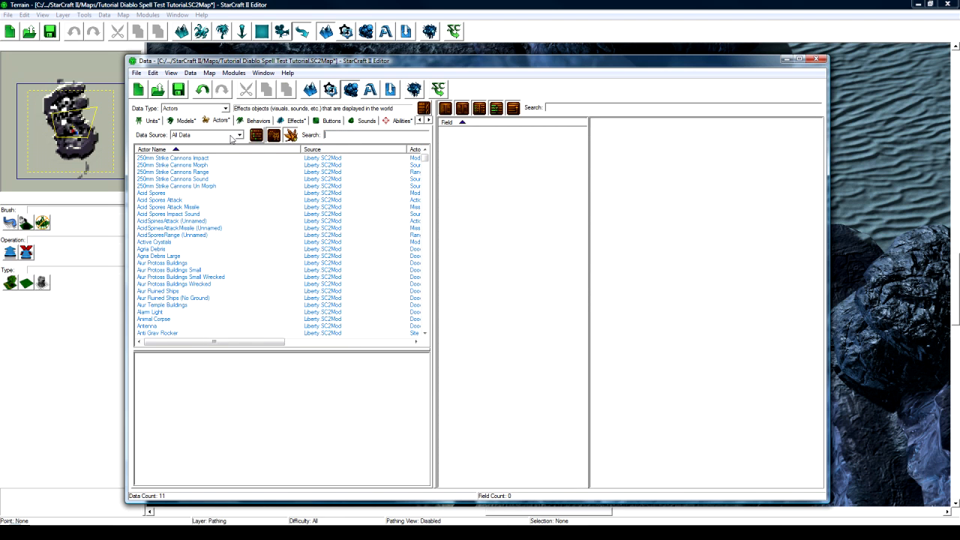
pyautogui.click(238, 135)
pyautogui.click(214, 171)
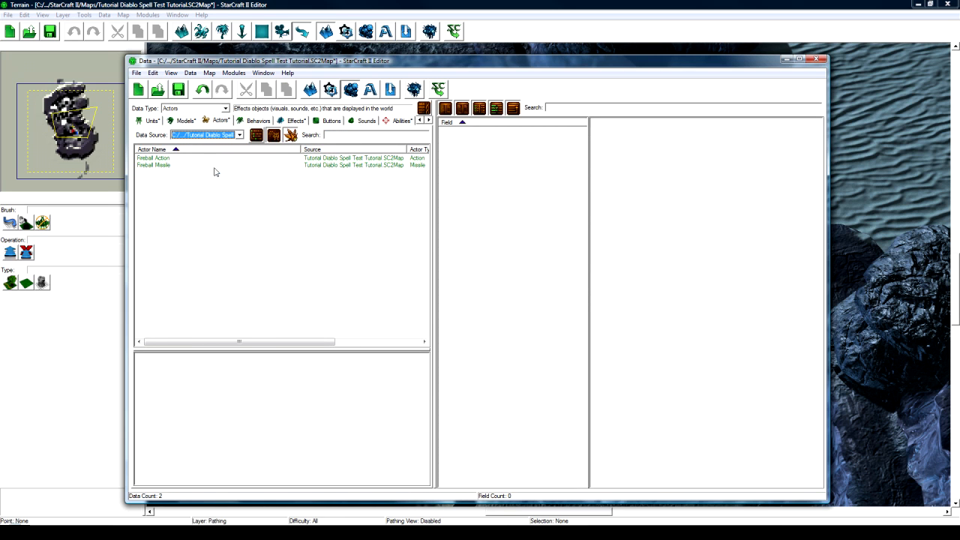
# Set the Impact Effect token of the Fireball Action actor to Fireball Dummy Effect
pyautogui.click(167, 158)
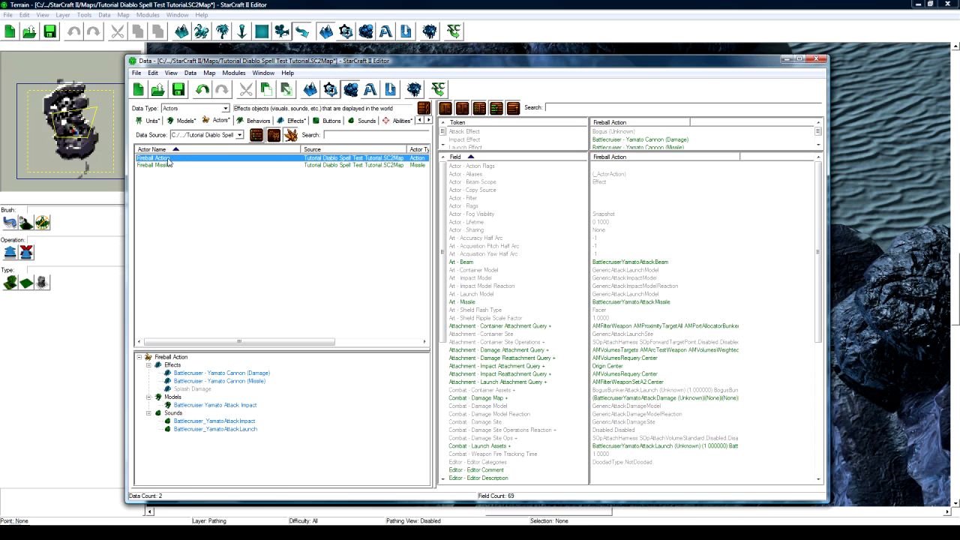
pyautogui.click(622, 141)
pyautogui.scroll(-1, 626, 146)
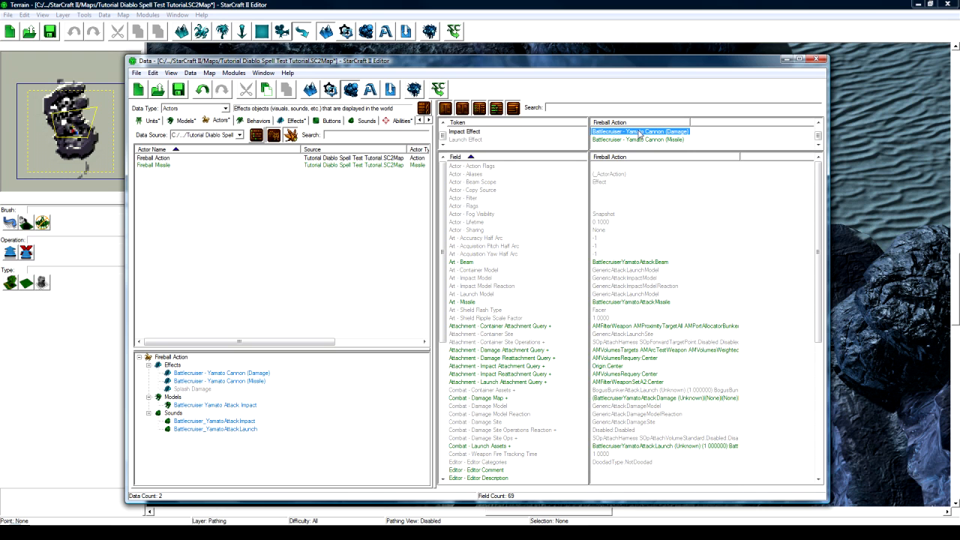
pyautogui.doubleClick(639, 133)
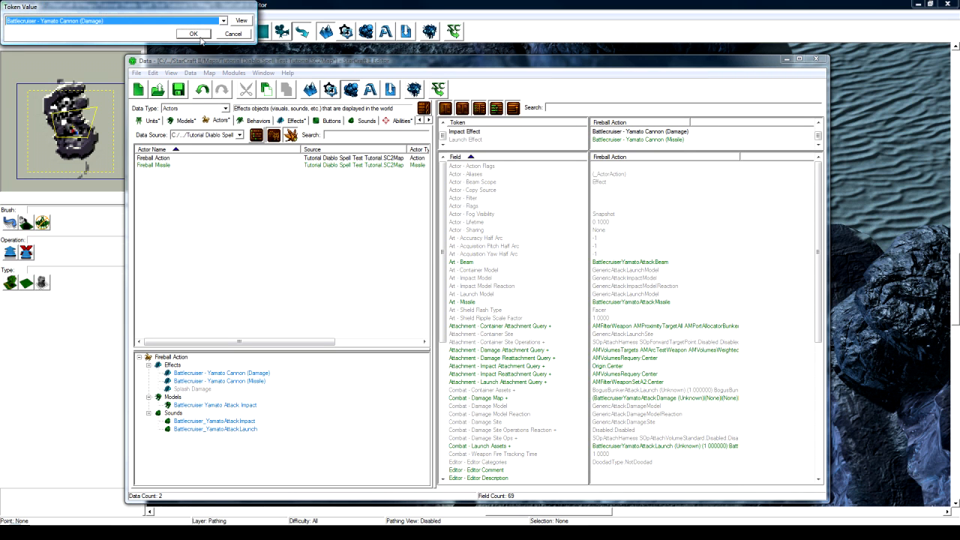
pyautogui.hotkey('ctrl', 'v')
pyautogui.click(196, 35)
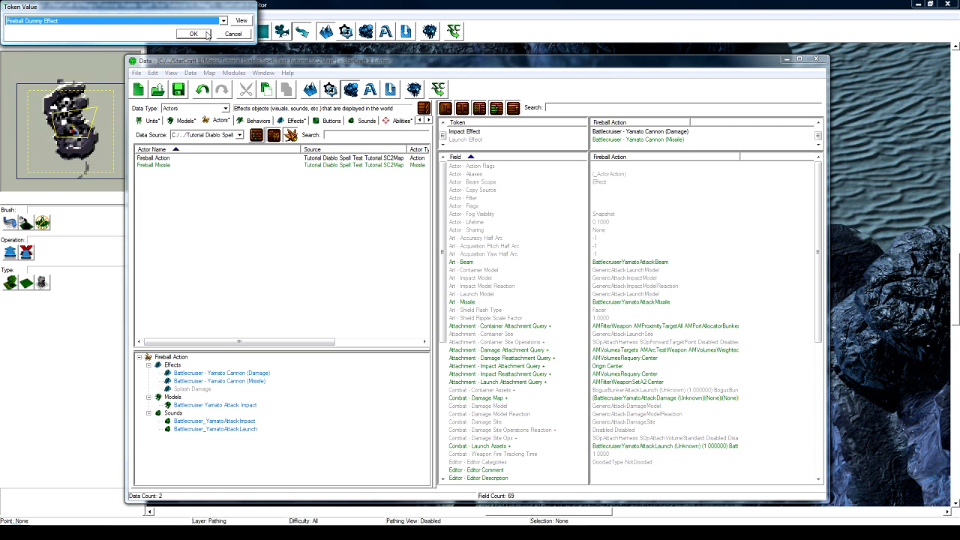
# Set the Launch Effect token of the Fireball Action actor to Fireball Missile
pyautogui.doubleClick(622, 141)
pyautogui.hotkey('ctrl', 'v')
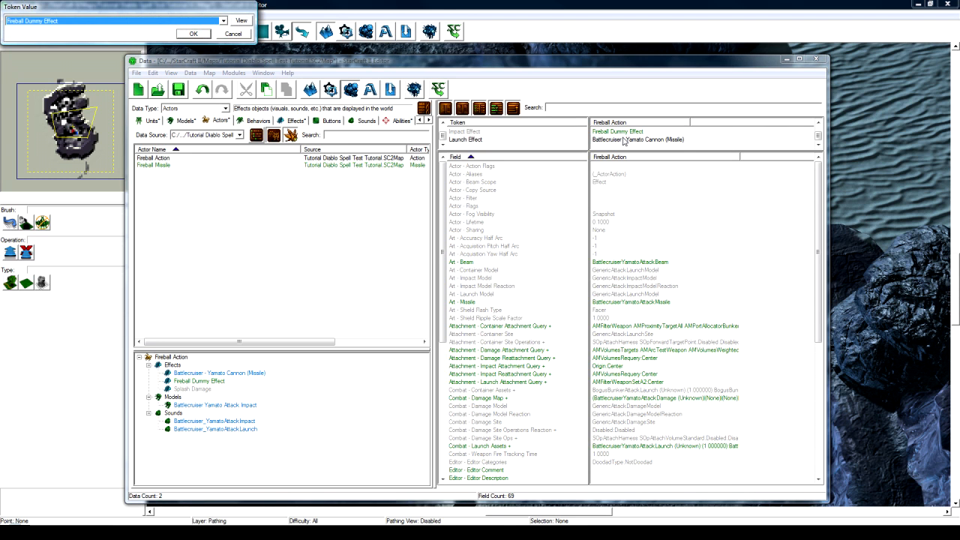
pyautogui.press('f')
pyautogui.press('Return')
pyautogui.scroll(1, 625, 146)
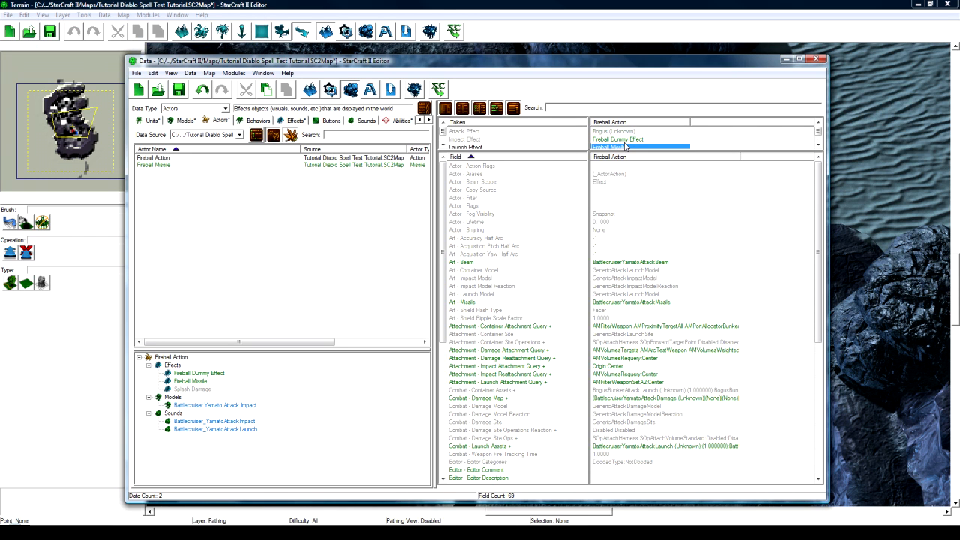
# Review the Fireball Action actor's effect tokens, events and remaining fields for leftover Yamato references
pyautogui.click(703, 358)
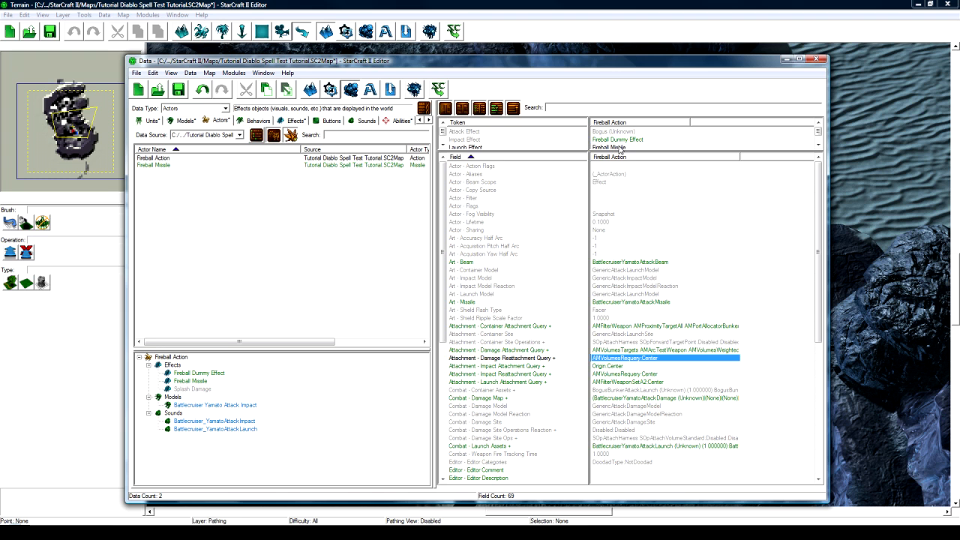
pyautogui.scroll(-5, 646, 266)
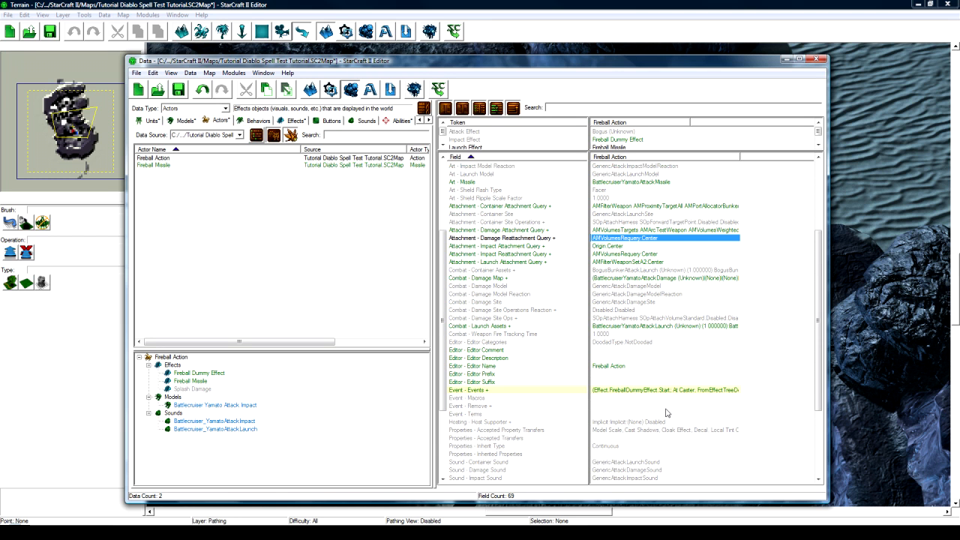
pyautogui.scroll(5, 653, 225)
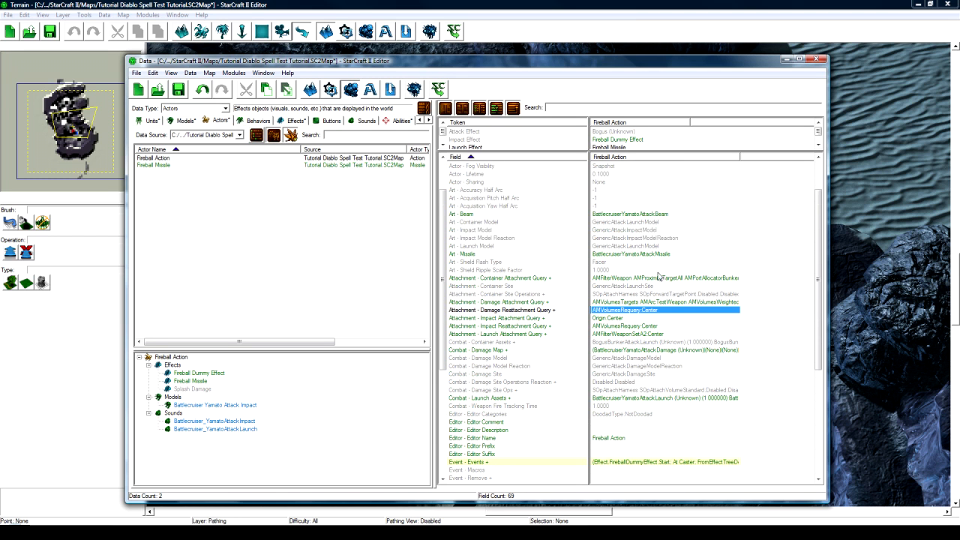
pyautogui.click(622, 146)
pyautogui.click(632, 132)
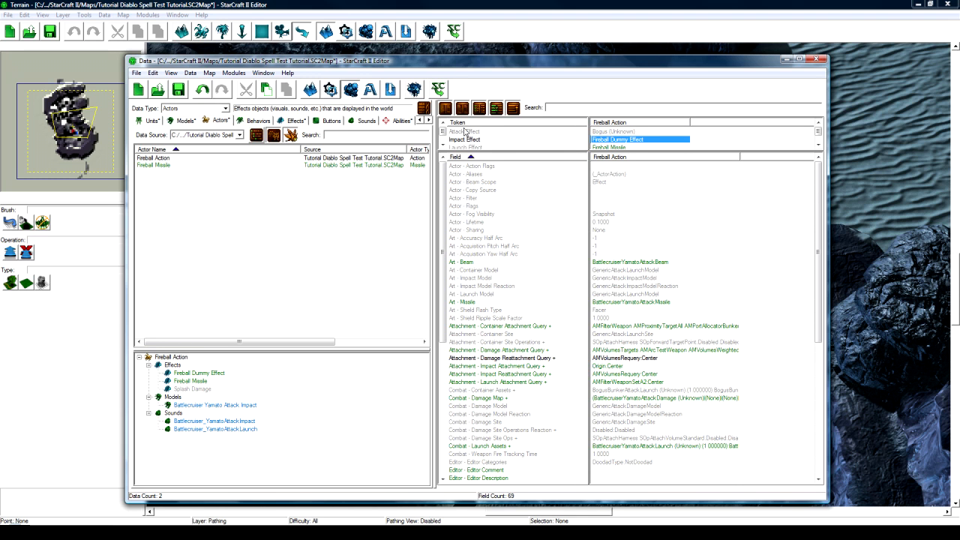
pyautogui.click(623, 223)
pyautogui.scroll(-7, 627, 288)
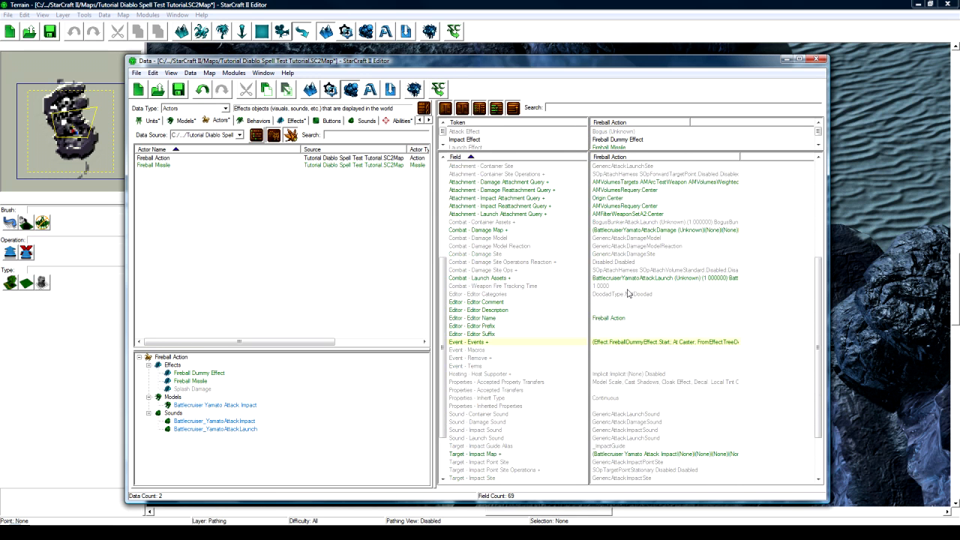
pyautogui.click(623, 350)
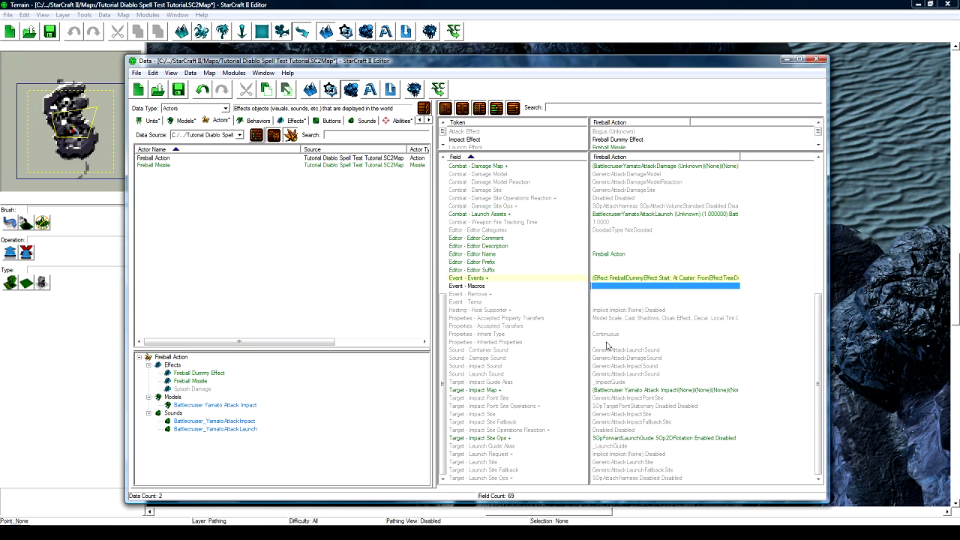
pyautogui.scroll(-3, 612, 342)
pyautogui.scroll(6, 654, 335)
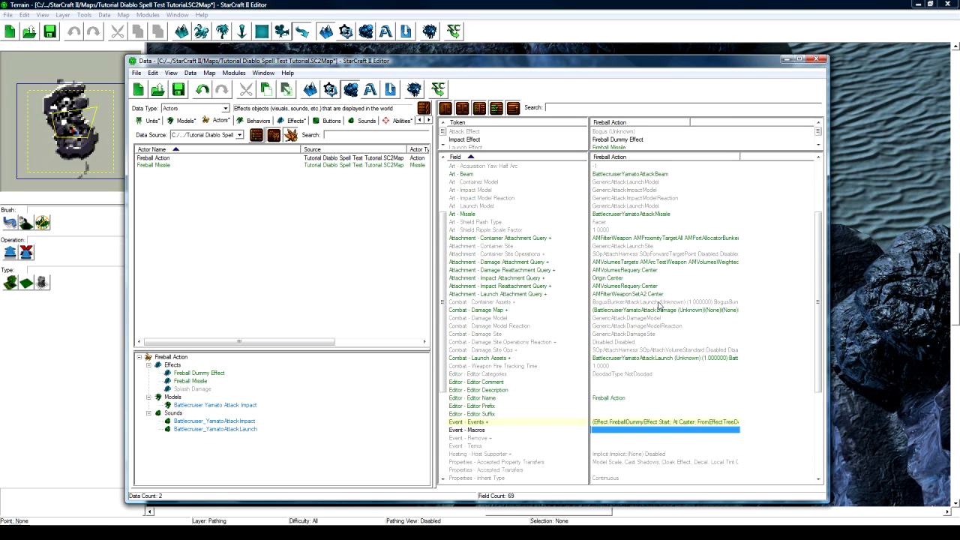
# Set the Art - Missile field of the Fireball Action actor to the Fireball Missile actor
pyautogui.scroll(2, 658, 306)
pyautogui.doubleClick(605, 261)
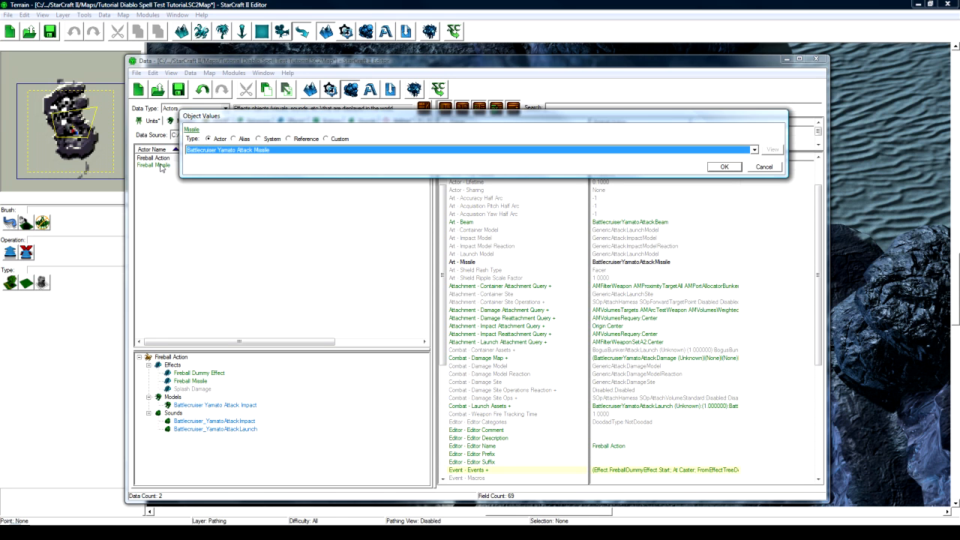
pyautogui.click(228, 149)
pyautogui.write('fire')
pyautogui.scroll(1, 218, 163)
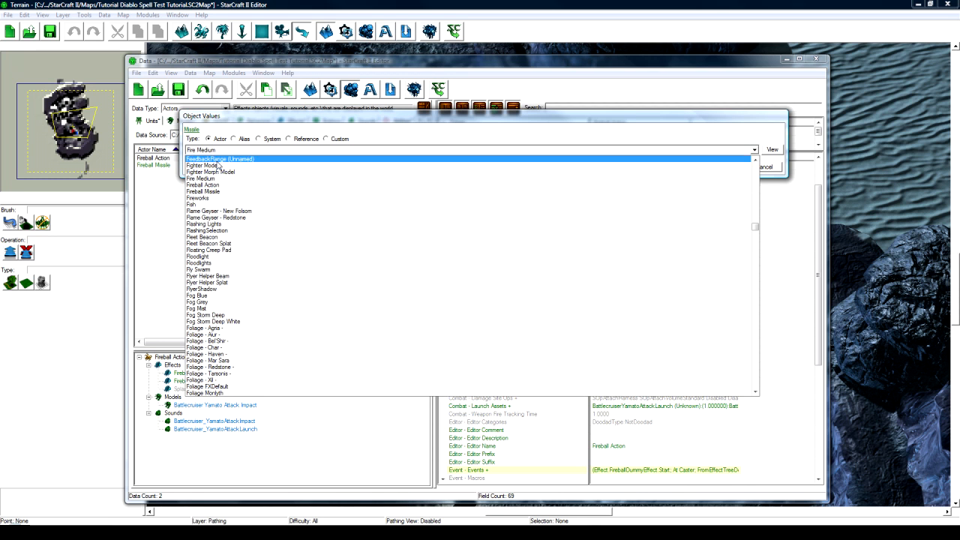
pyautogui.click(204, 191)
pyautogui.click(725, 167)
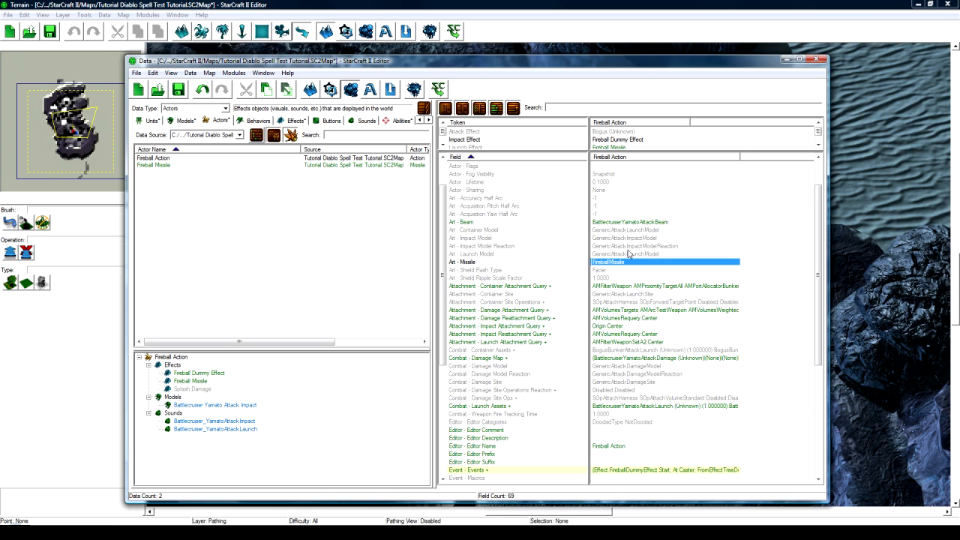
pyautogui.click(483, 223)
pyautogui.doubleClick(668, 223)
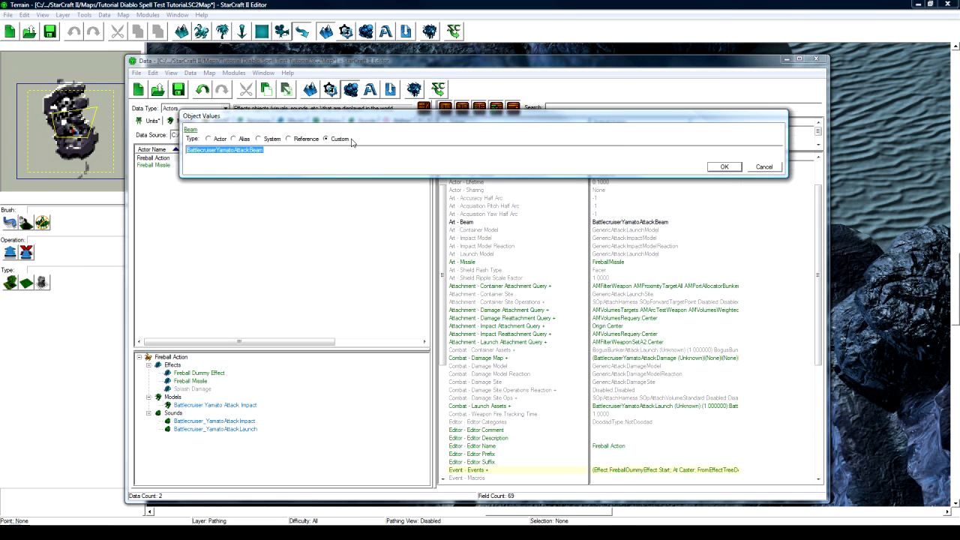
pyautogui.click(759, 167)
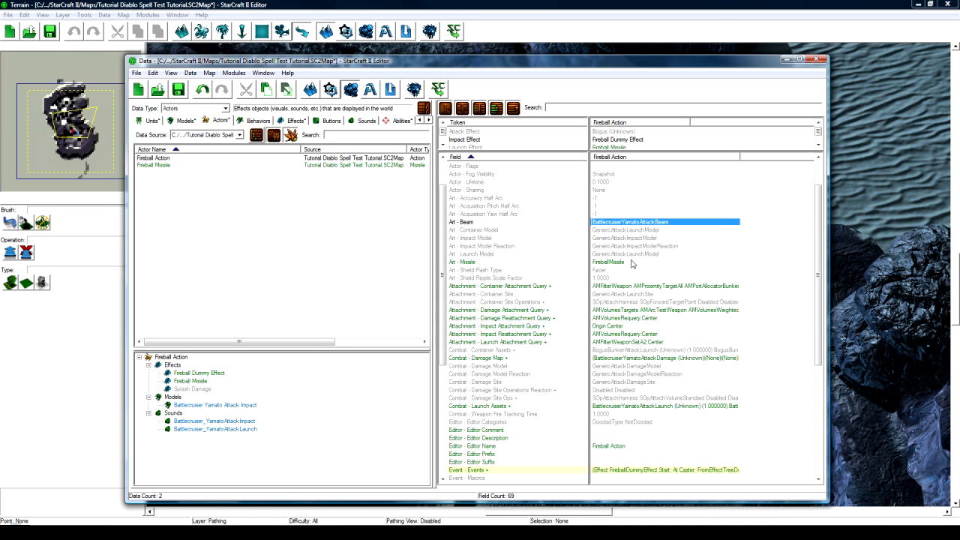
# Search all effects data for yamato and paste a copy of the Battlecruiser - Yamato Cannon (Damage) effect
pyautogui.click(297, 122)
pyautogui.click(291, 197)
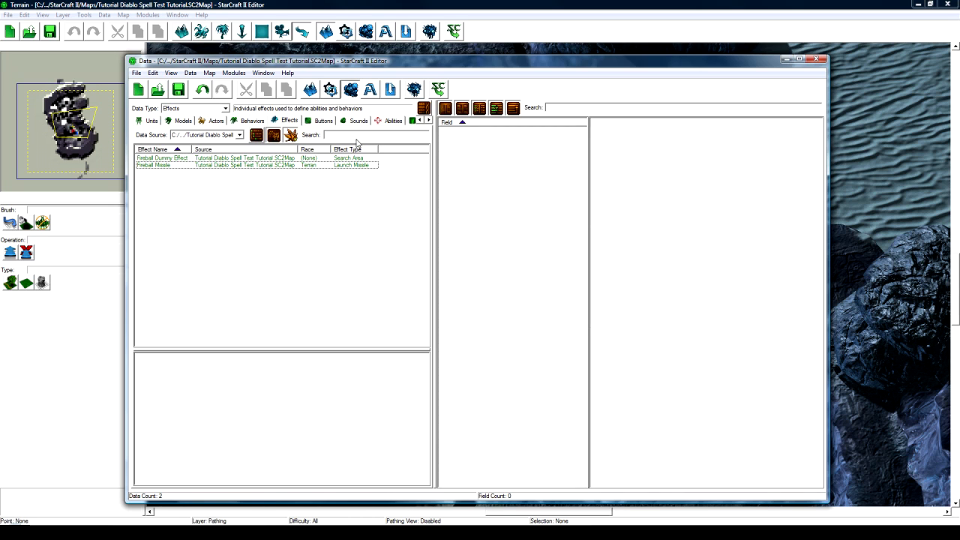
pyautogui.click(325, 135)
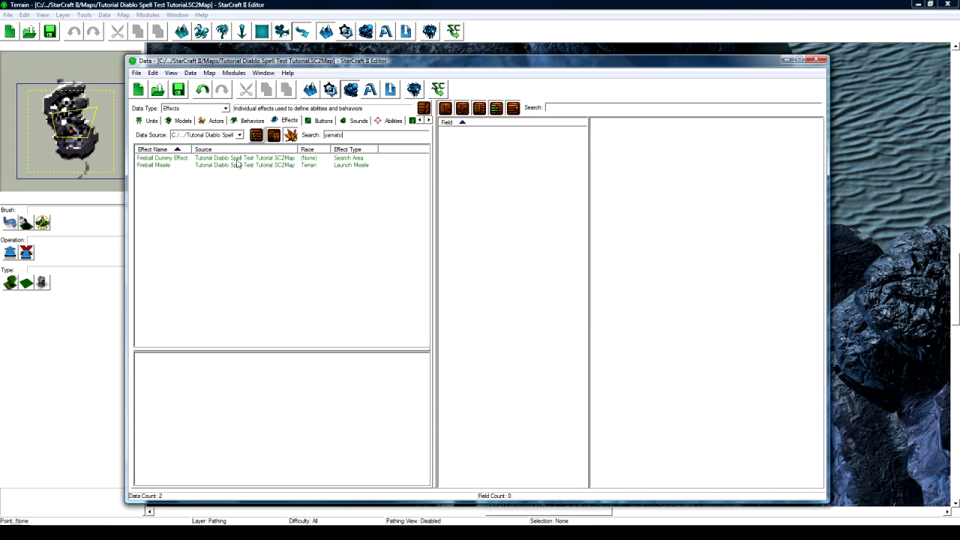
pyautogui.click(210, 135)
pyautogui.click(207, 144)
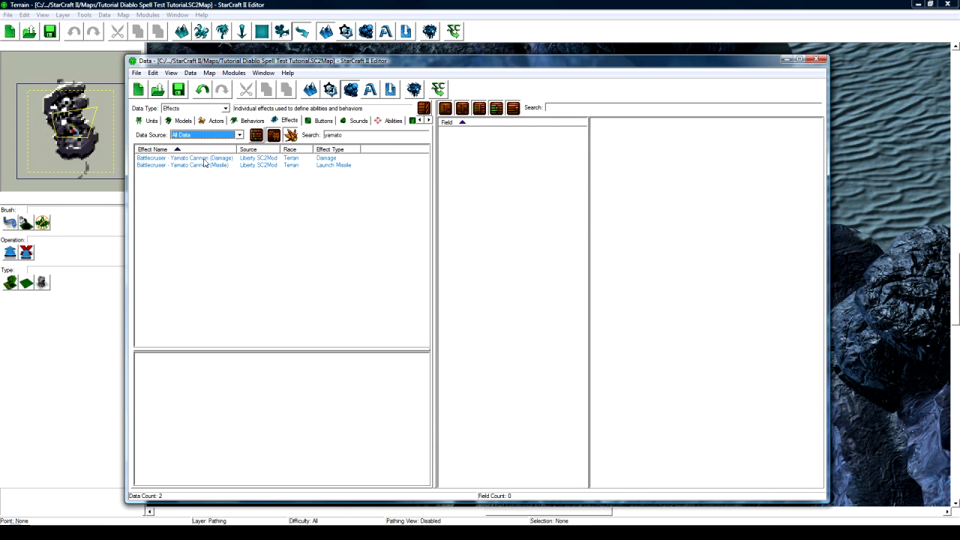
pyautogui.click(205, 158)
pyautogui.hotkey('ctrl', 'c')
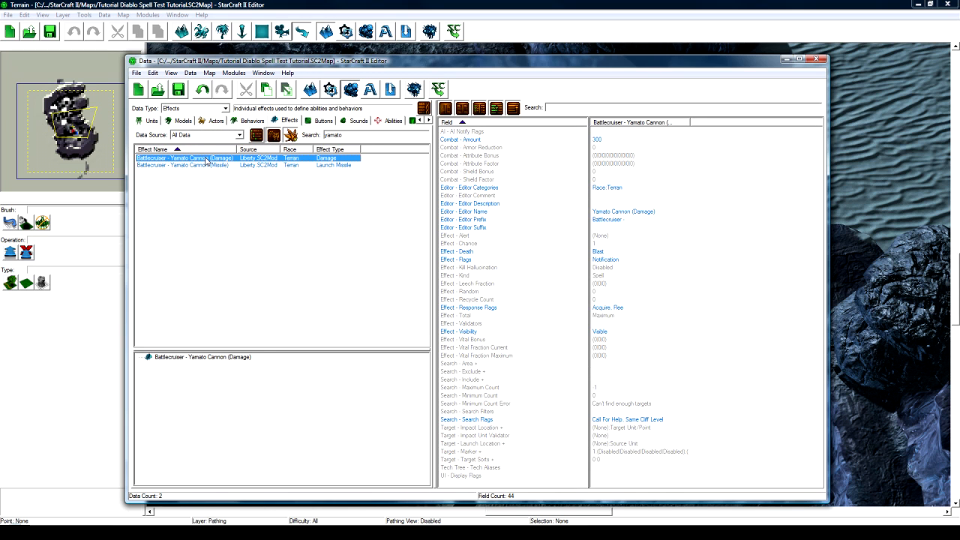
pyautogui.hotkey('ctrl', 'v')
# Rename the copied Yamato Cannon damage effect to Fireball Damage and generate a matching suggested ID
pyautogui.doubleClick(225, 167)
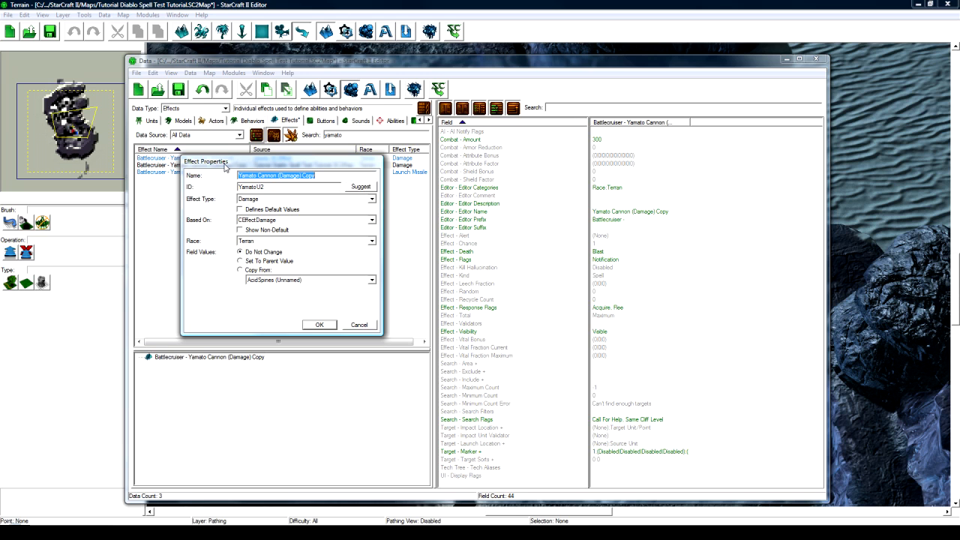
pyautogui.write('F')
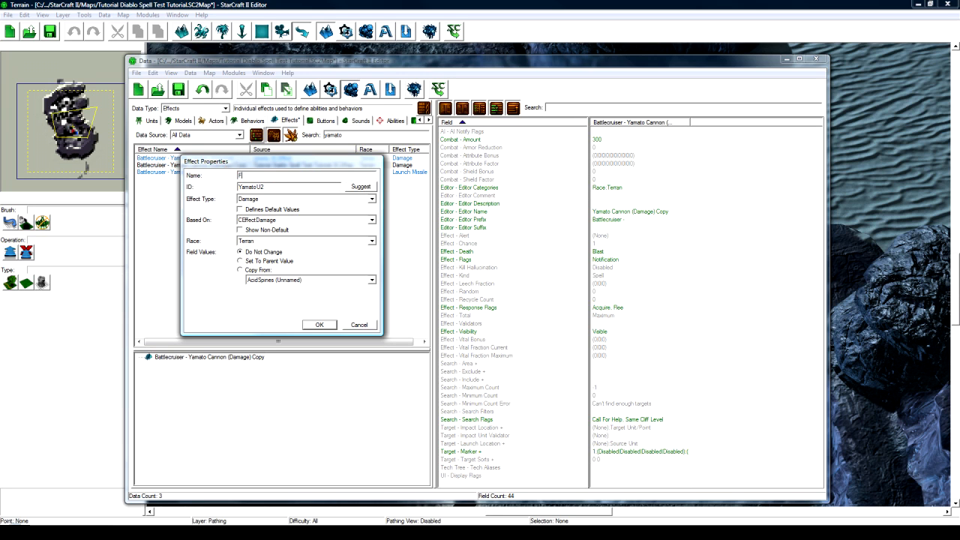
pyautogui.write('ireball Damage')
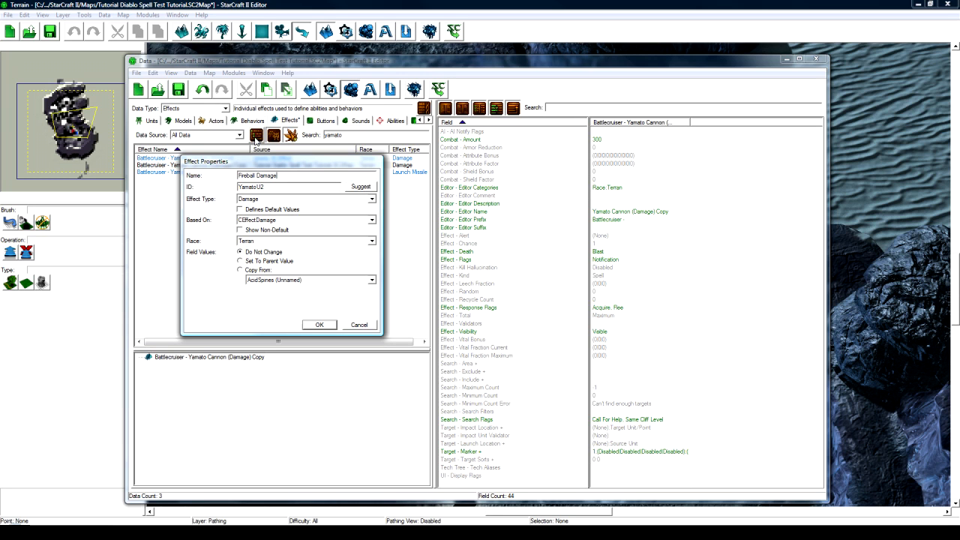
pyautogui.click(361, 186)
pyautogui.click(320, 325)
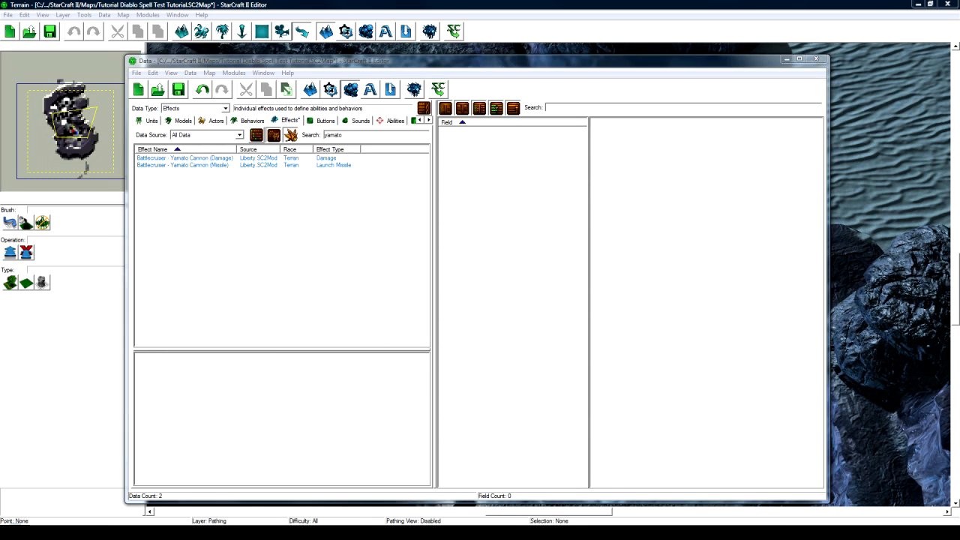
# Clear the effect search filter and show only the tutorial map's own effects
pyautogui.moveTo(348, 136); pyautogui.dragTo(250, 141)
pyautogui.press('BackSpace')
pyautogui.click(230, 136)
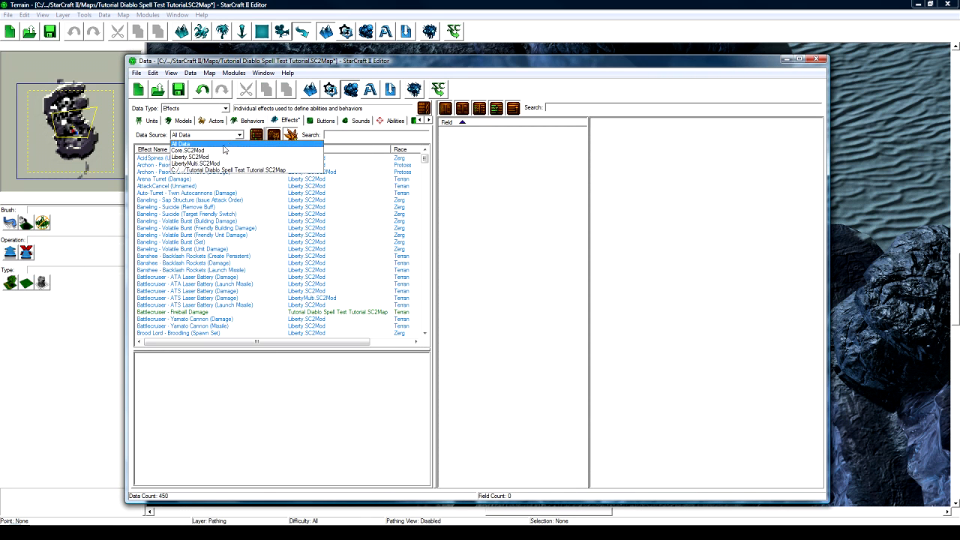
pyautogui.click(223, 170)
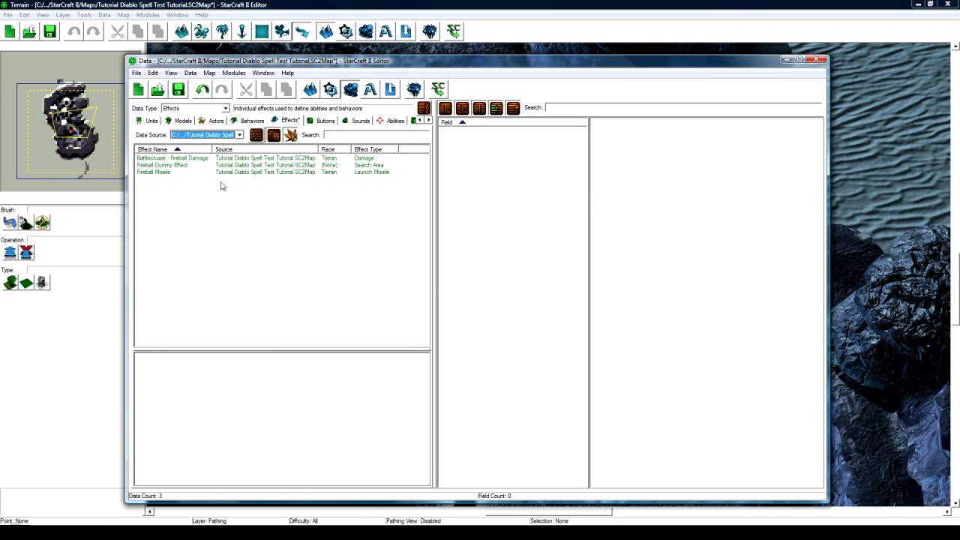
# Remove the Battlecruiser editor prefix from the Fireball Damage effect
pyautogui.click(173, 168)
pyautogui.click(178, 158)
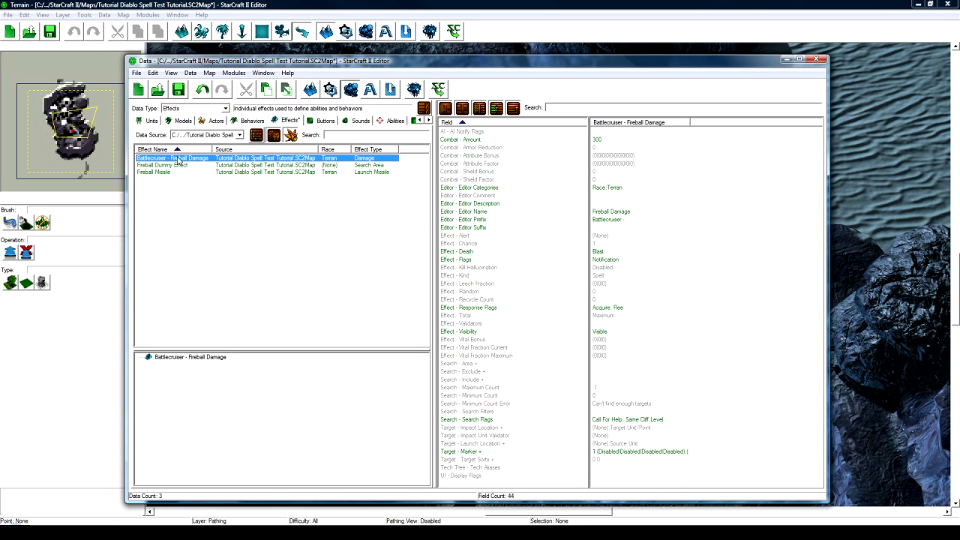
pyautogui.doubleClick(621, 220)
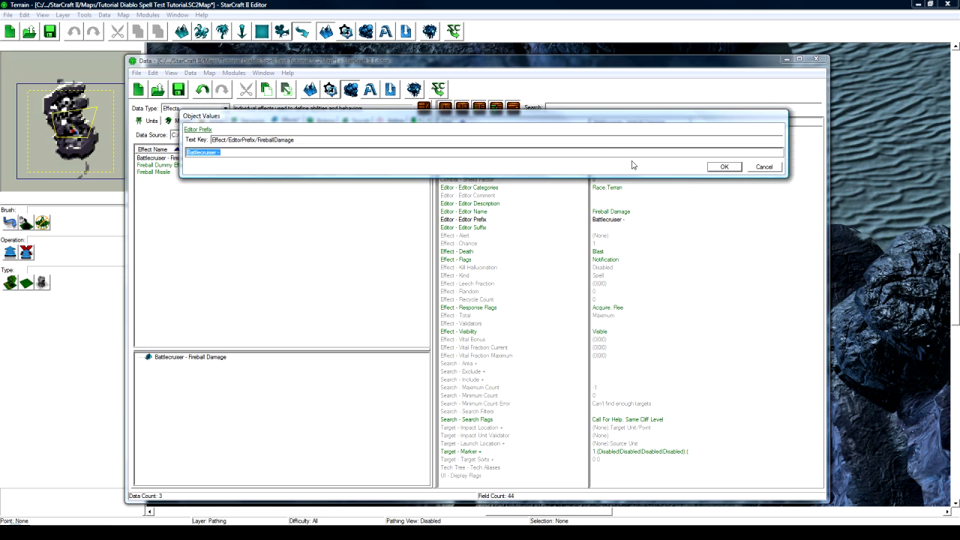
pyautogui.press('BackSpace')
pyautogui.click(729, 169)
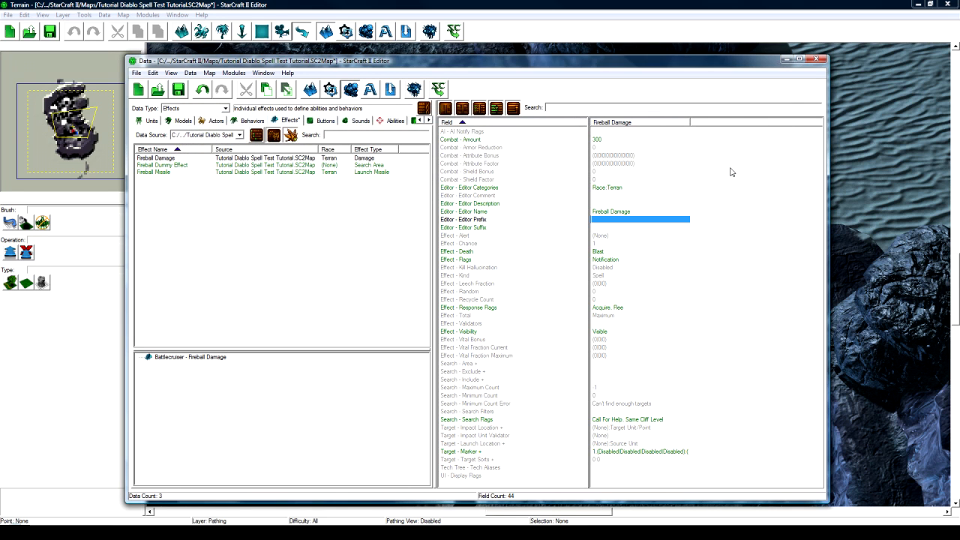
# Set the Fireball Damage effect's combat amount to 50 and its death type to Fire
pyautogui.click(609, 140)
pyautogui.doubleClick(609, 140)
pyautogui.write('50')
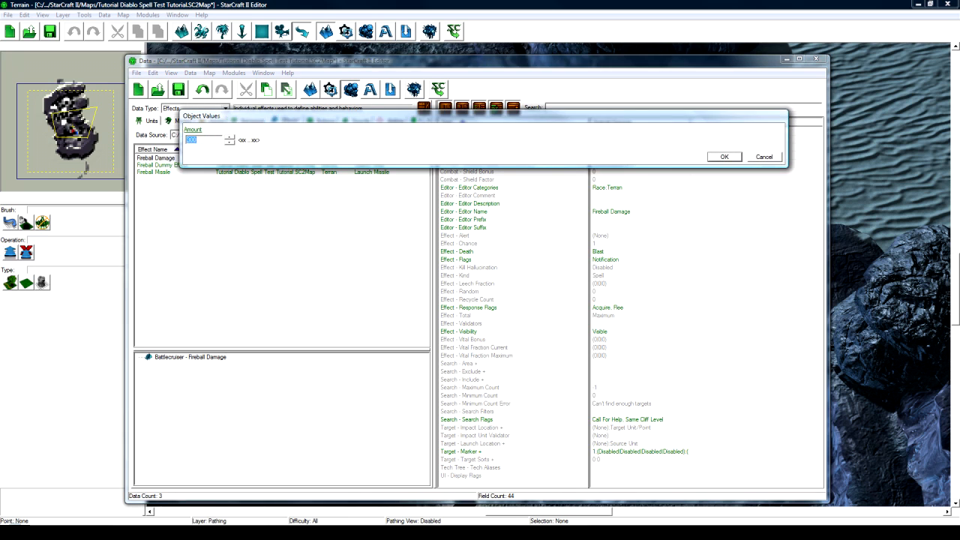
pyautogui.press('Return')
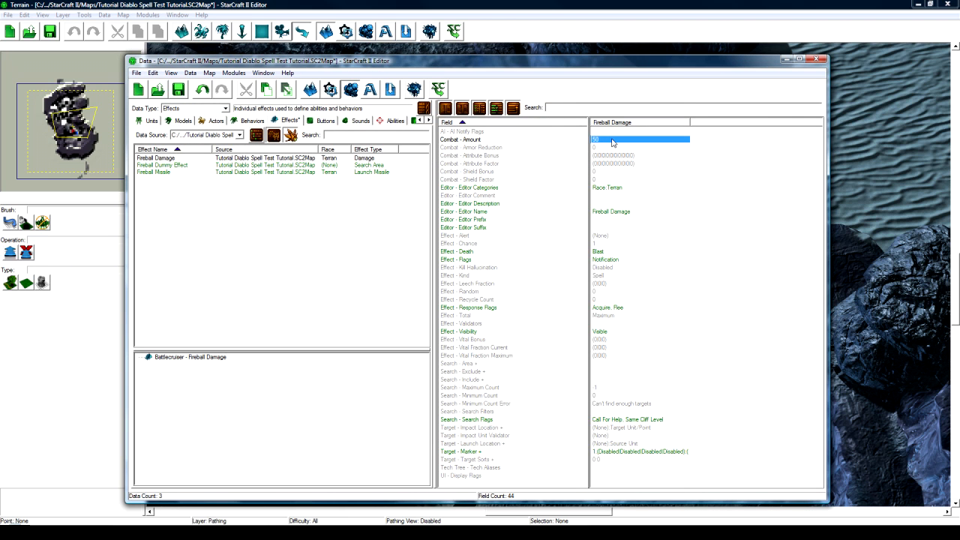
pyautogui.click(610, 148)
pyautogui.click(613, 140)
pyautogui.doubleClick(613, 252)
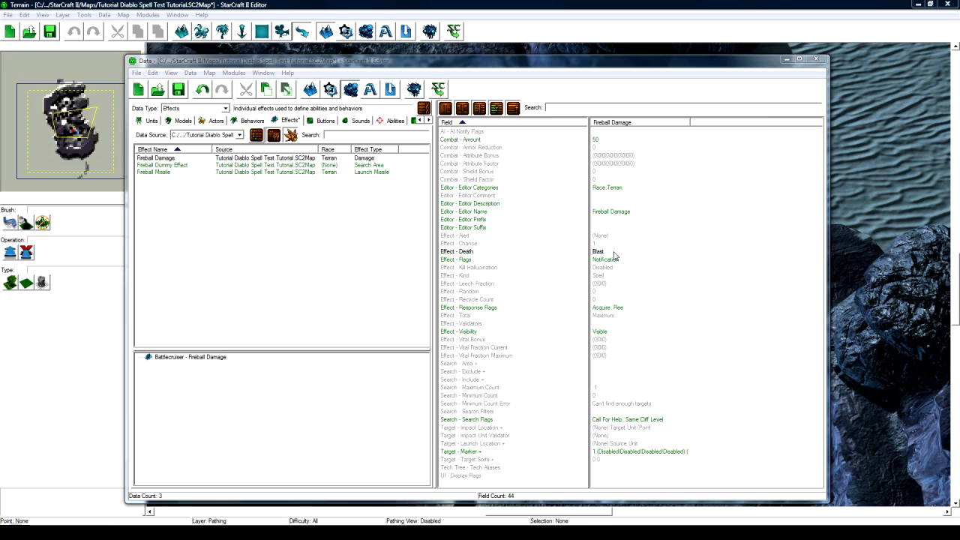
pyautogui.press('Return')
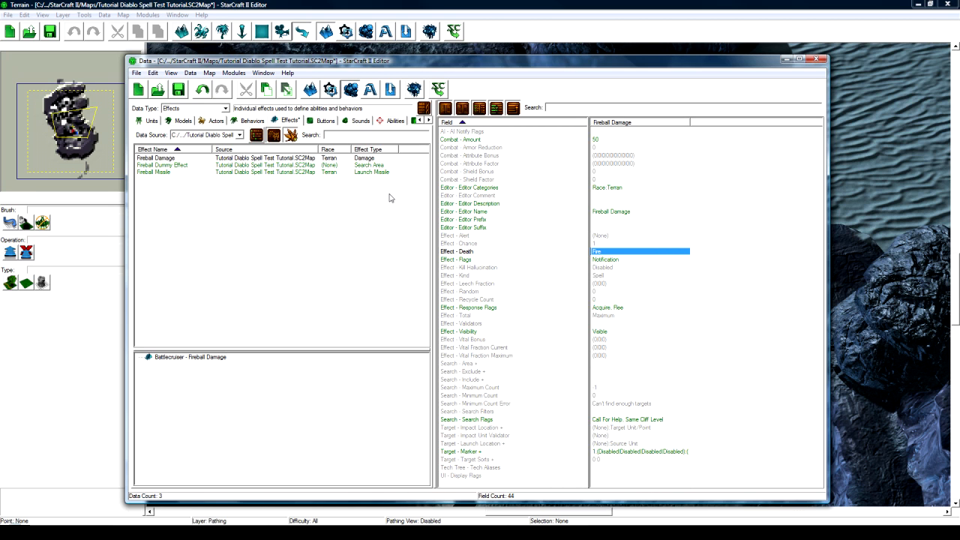
# Create a new effect named Fireball Set with a suggested ID and the effect type Set
pyautogui.rightClick(186, 208)
pyautogui.click(208, 215)
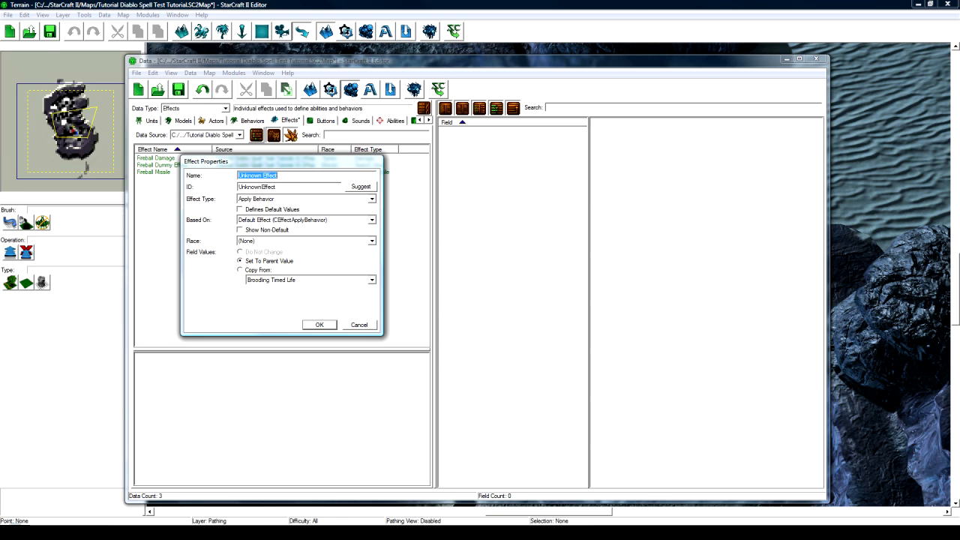
pyautogui.write('Fireball Set')
pyautogui.click(362, 187)
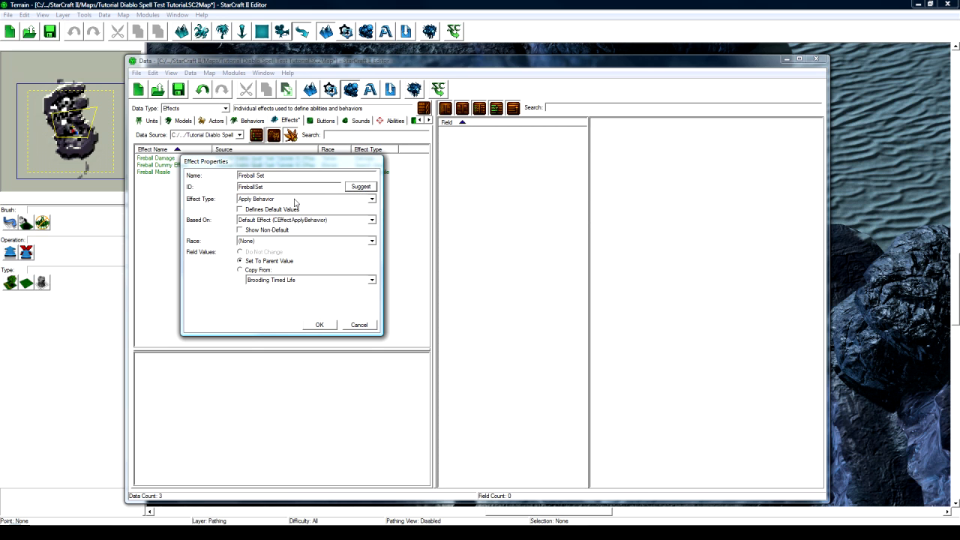
pyautogui.click(272, 201)
pyautogui.click(300, 322)
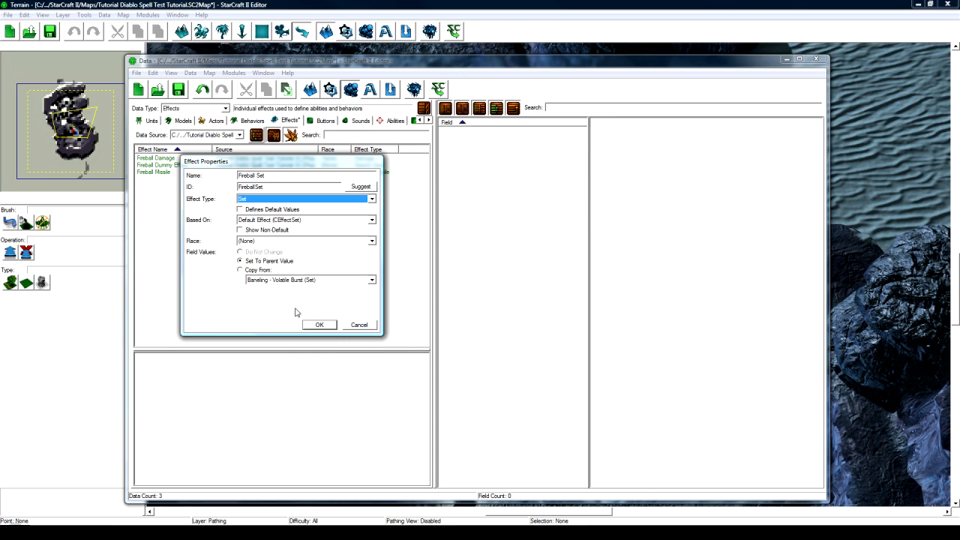
pyautogui.click(319, 325)
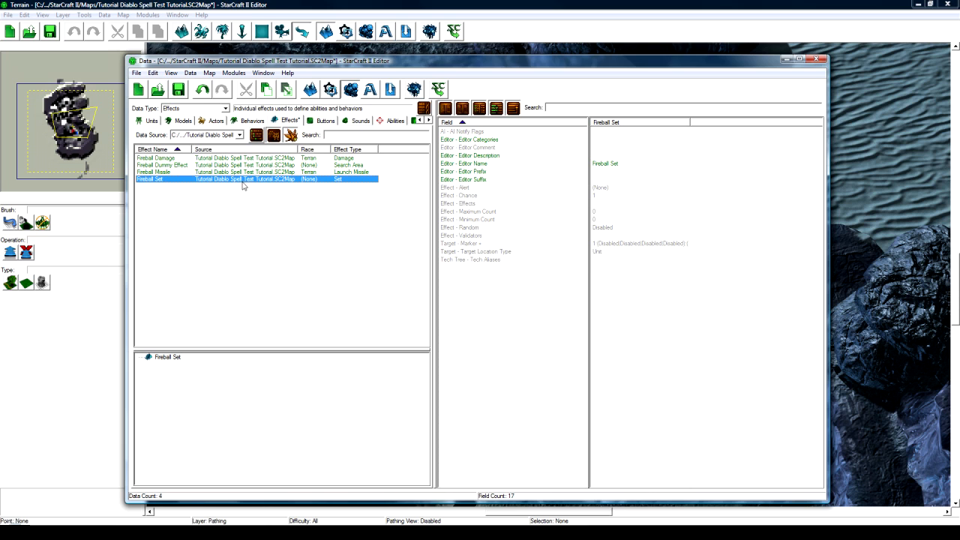
# Add Fireball Damage to the Effects list of the Fireball Set effect
pyautogui.rightClick(157, 200)
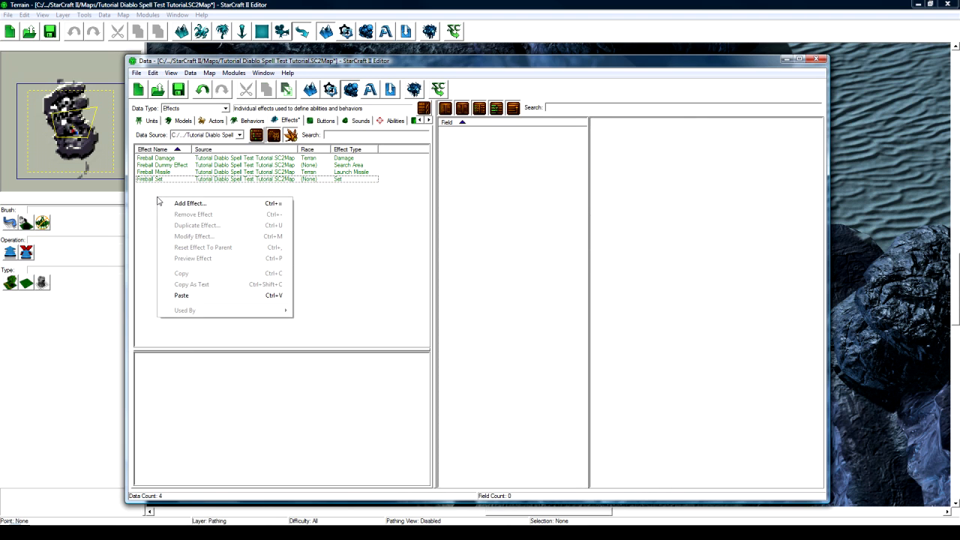
pyautogui.click(165, 180)
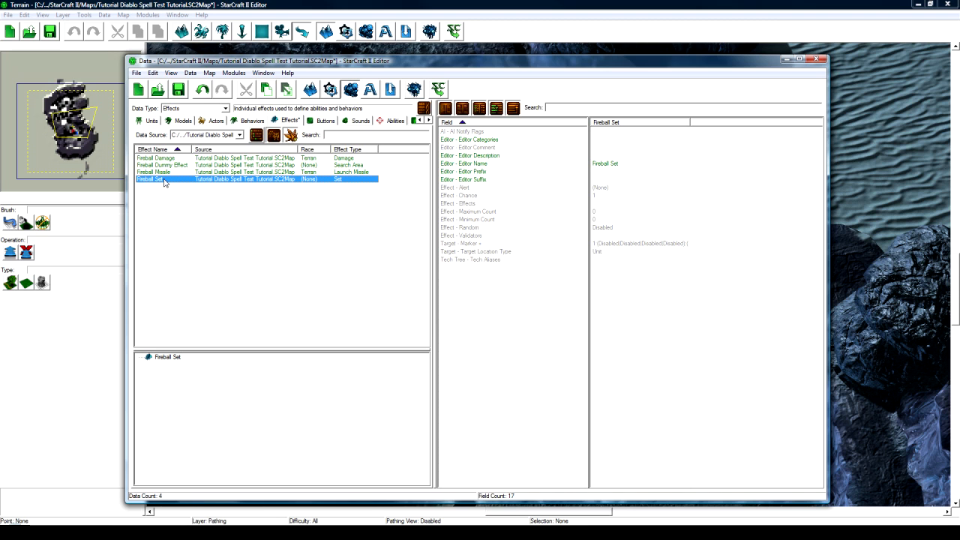
pyautogui.click(611, 204)
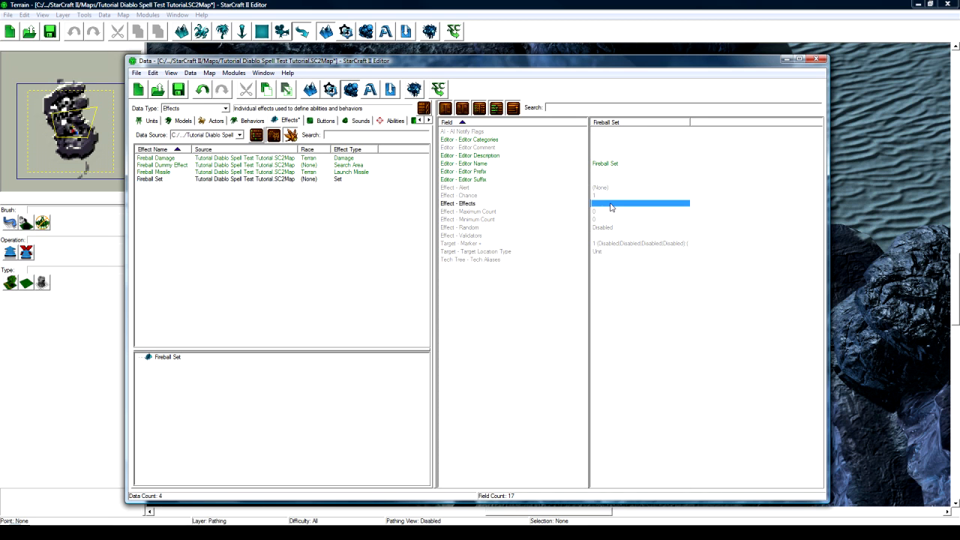
pyautogui.doubleClick(611, 206)
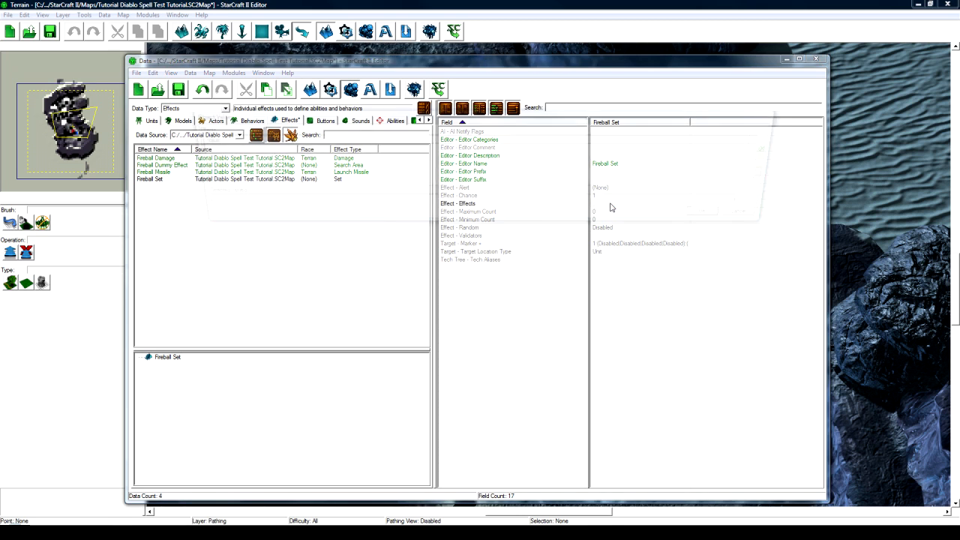
pyautogui.rightClick(289, 154)
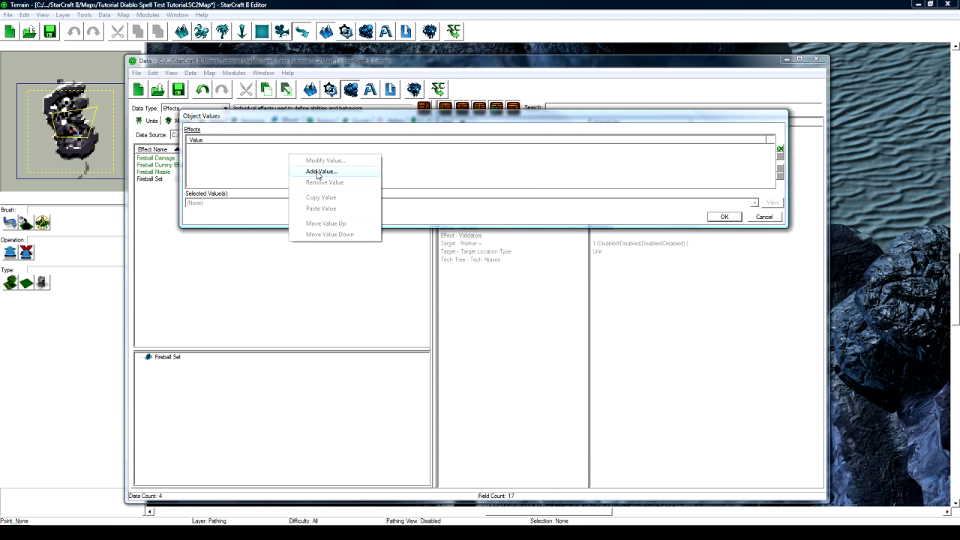
pyautogui.click(318, 172)
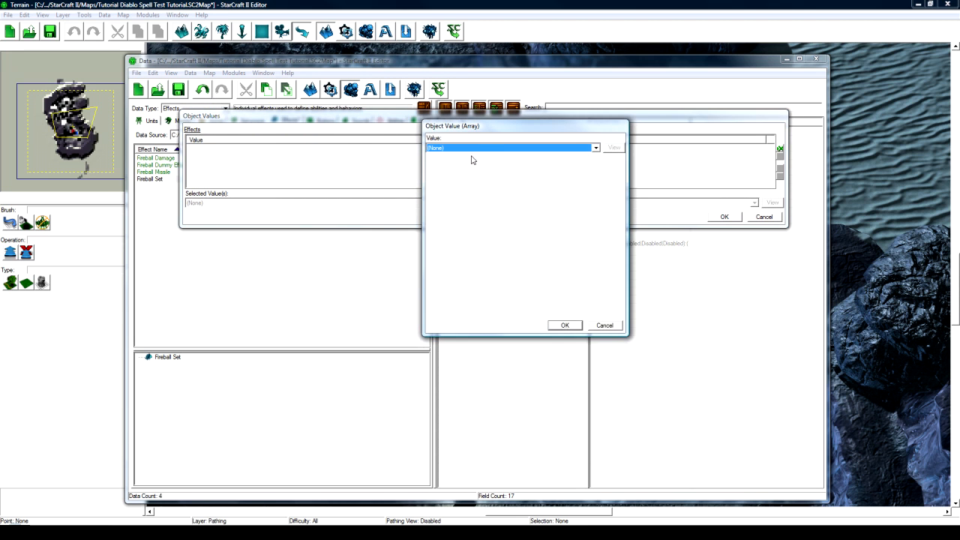
pyautogui.click(480, 154)
pyautogui.click(480, 154)
pyautogui.moveTo(474, 125); pyautogui.dragTo(471, 156)
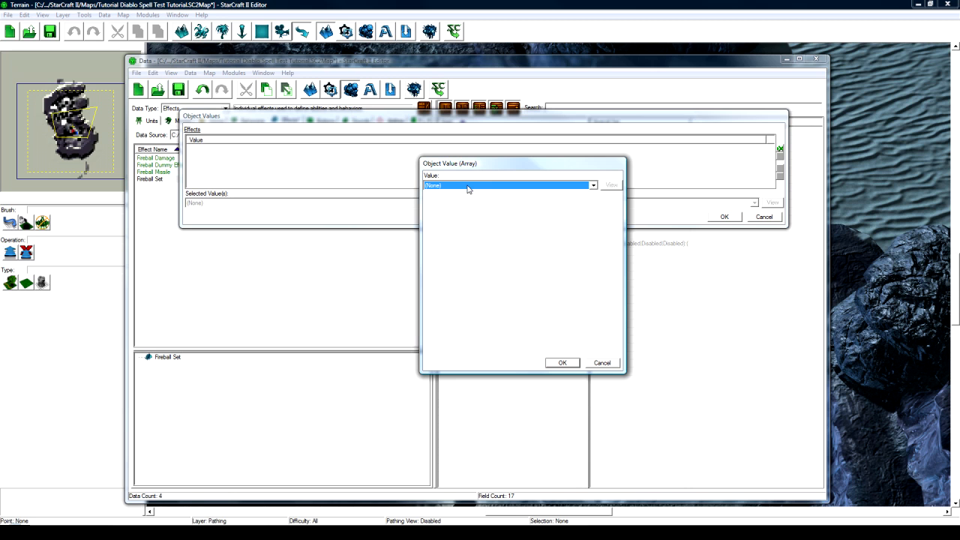
pyautogui.click(467, 188)
pyautogui.press('f')
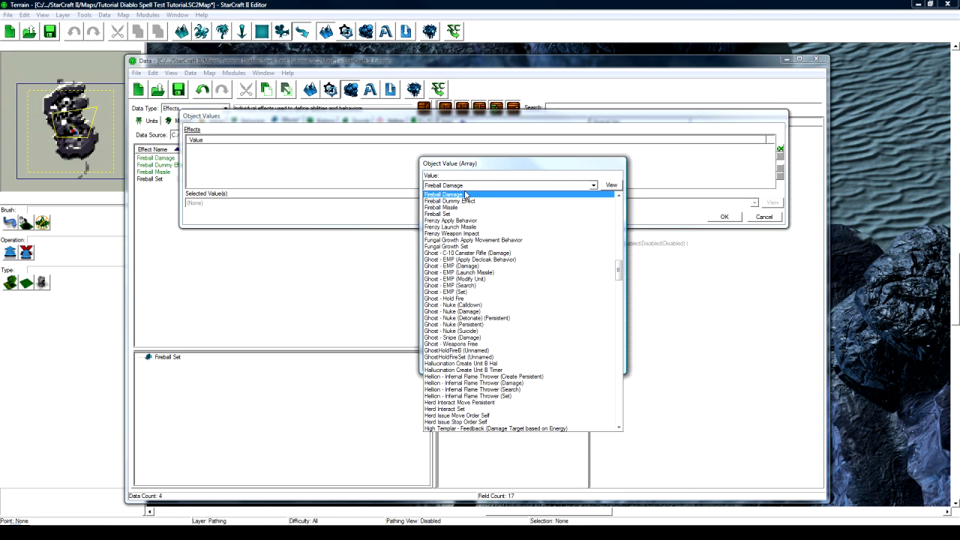
pyautogui.click(466, 194)
pyautogui.click(561, 364)
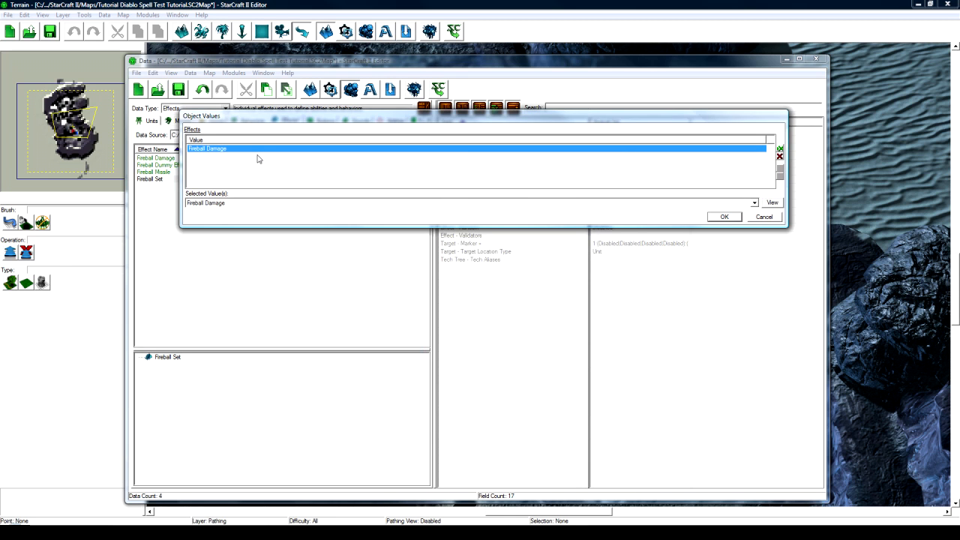
# Add the Suicide effect to the Effects list of Fireball Set and apply the list
pyautogui.click(779, 149)
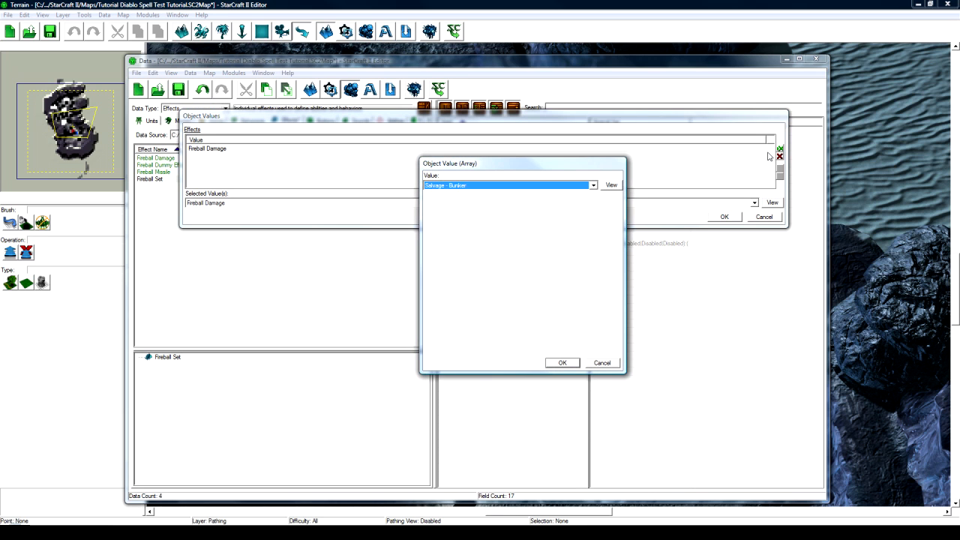
pyautogui.write('su')
pyautogui.click(555, 364)
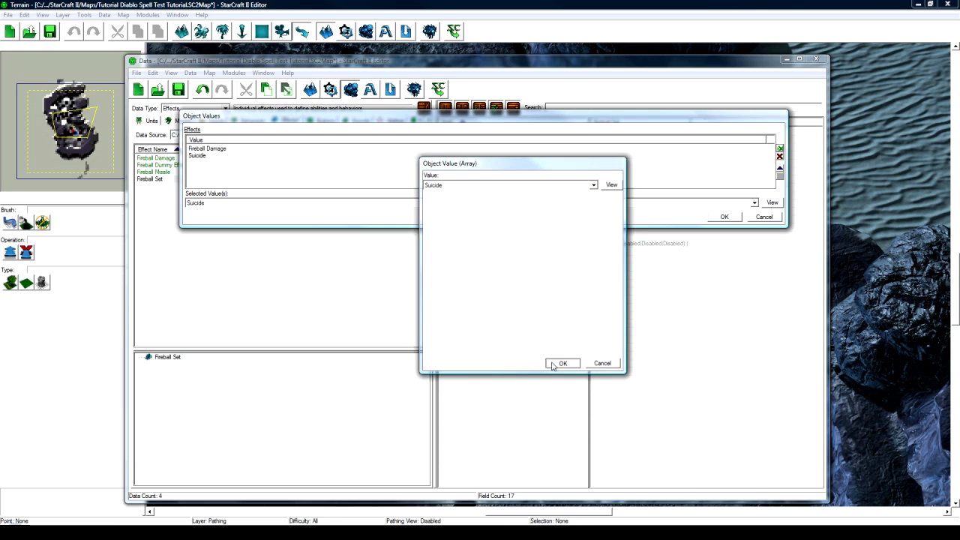
pyautogui.click(217, 155)
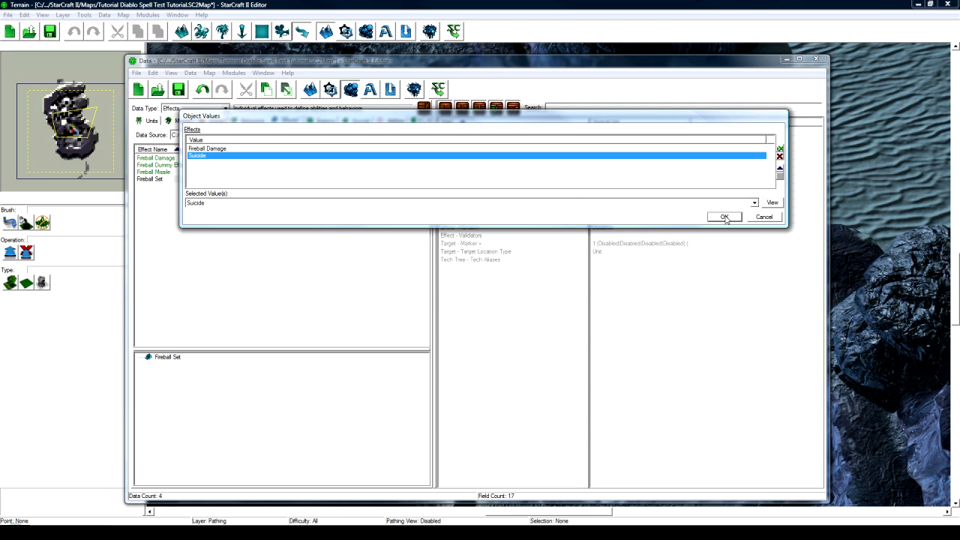
pyautogui.click(724, 218)
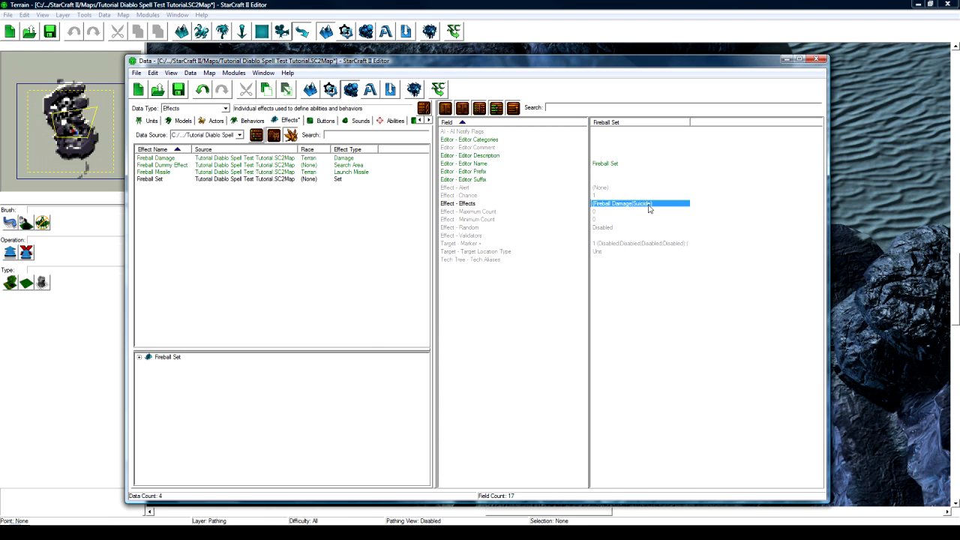
# Create a new effect named Fireball Search with a suggested ID and the effect type Search Area
pyautogui.click(364, 296)
pyautogui.rightClick(245, 233)
pyautogui.click(247, 237)
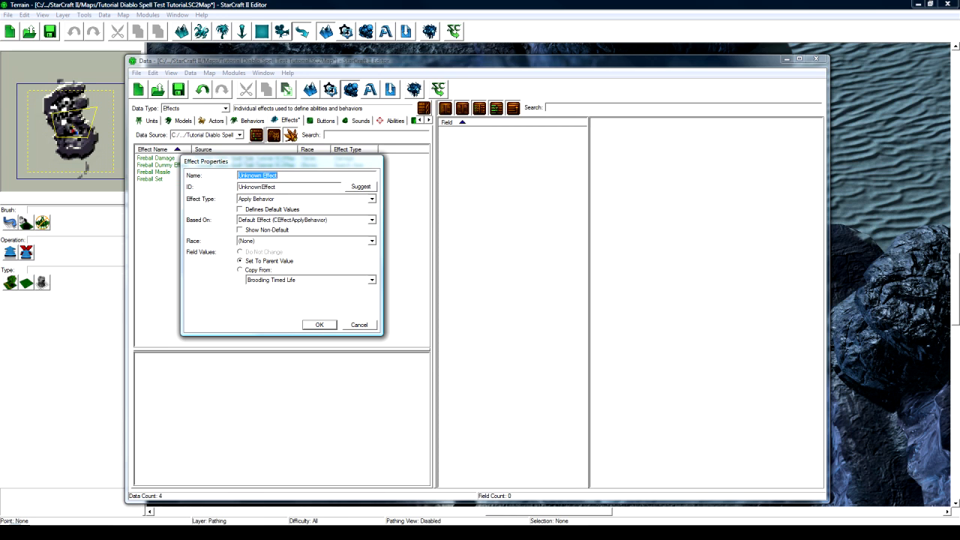
pyautogui.write('Fireball')
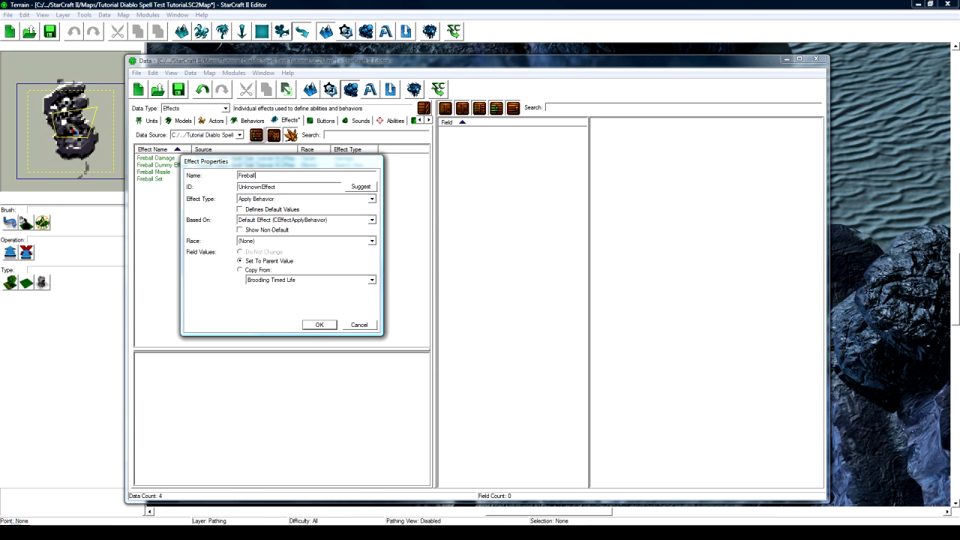
pyautogui.write(' Search')
pyautogui.click(361, 187)
pyautogui.click(274, 200)
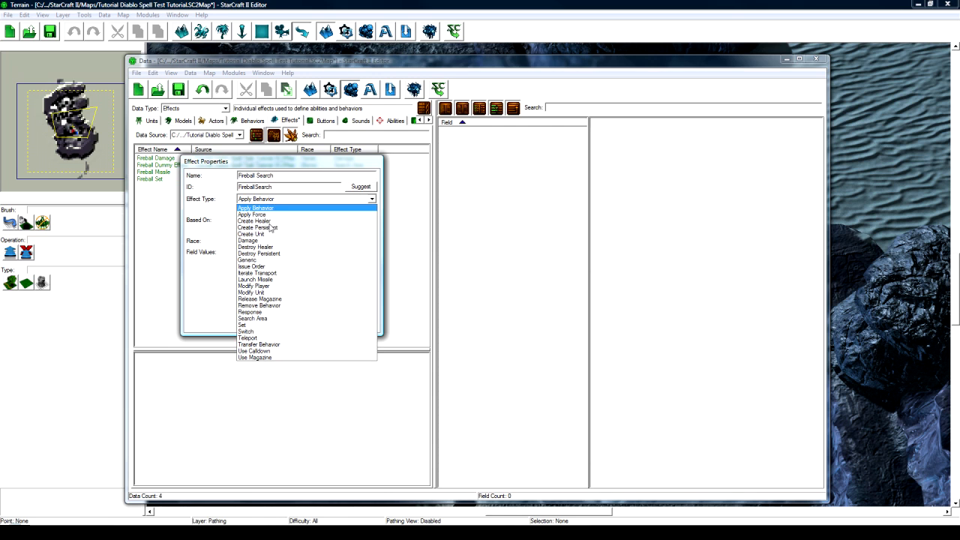
pyautogui.click(251, 319)
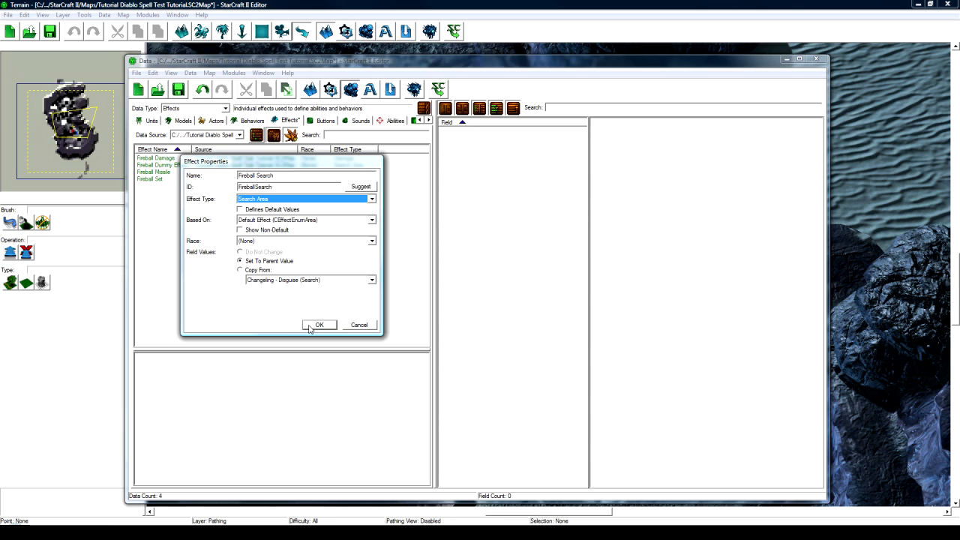
pyautogui.click(315, 324)
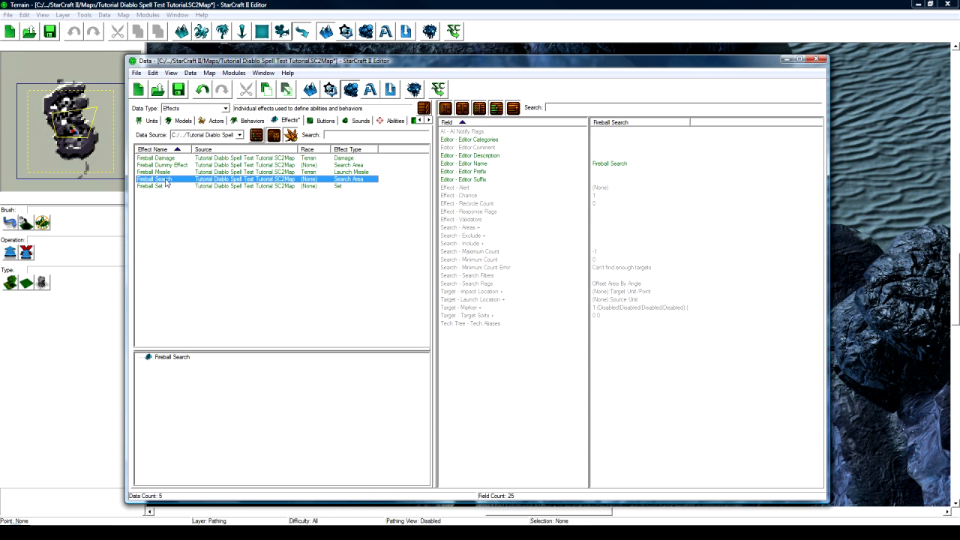
# Set the search maximum count of the Fireball Search effect to 1
pyautogui.doubleClick(608, 253)
pyautogui.write('1')
pyautogui.press('Return')
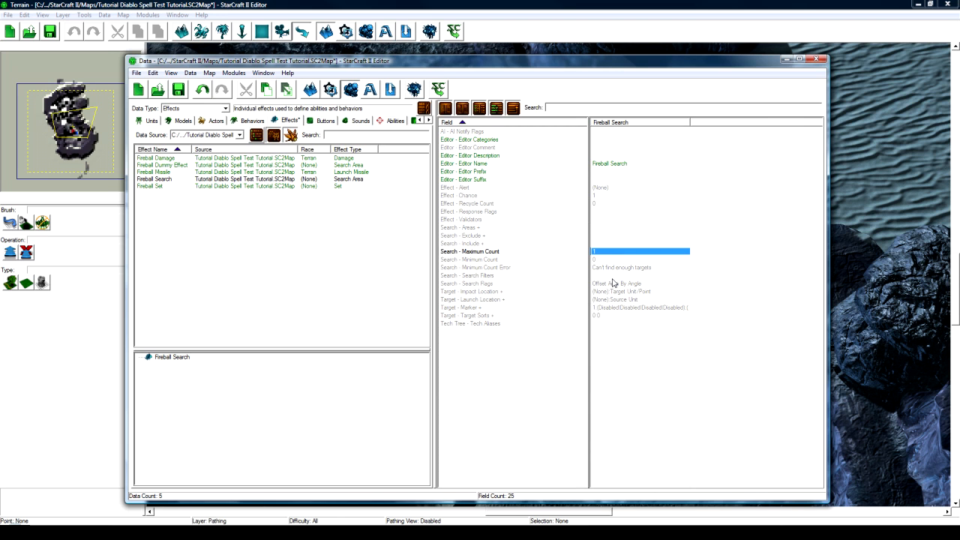
# Restrict Fireball Search's search filters to enemies by disabling Ally, Neutral and Player, and set Dead to Excluded
pyautogui.doubleClick(618, 277)
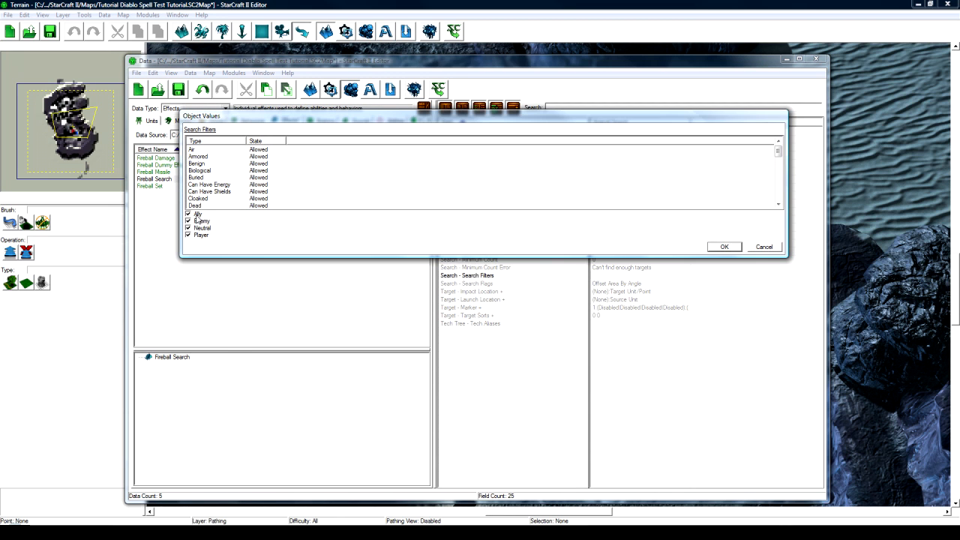
pyautogui.click(198, 215)
pyautogui.scroll(-2, 225, 176)
pyautogui.rightClick(205, 165)
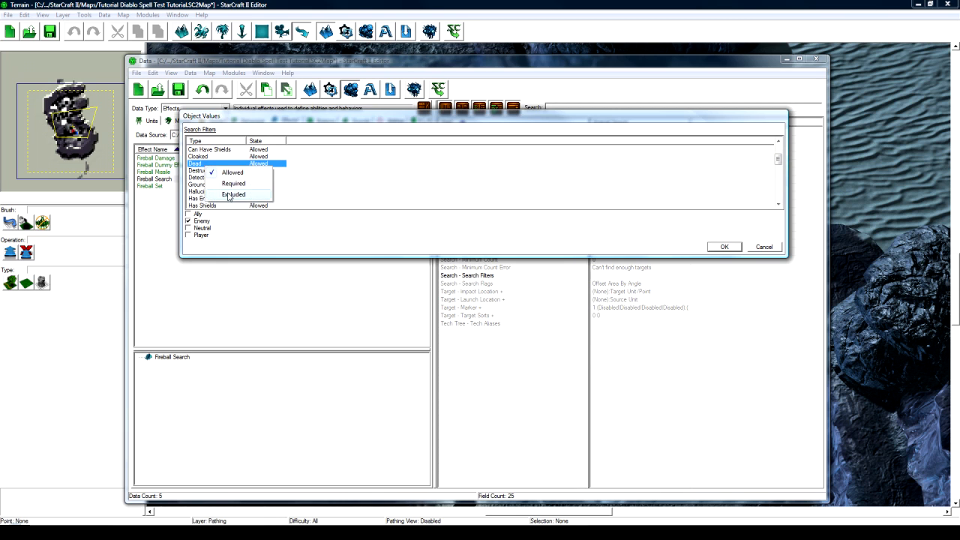
pyautogui.click(228, 194)
pyautogui.scroll(-1, 202, 185)
pyautogui.scroll(3, 202, 185)
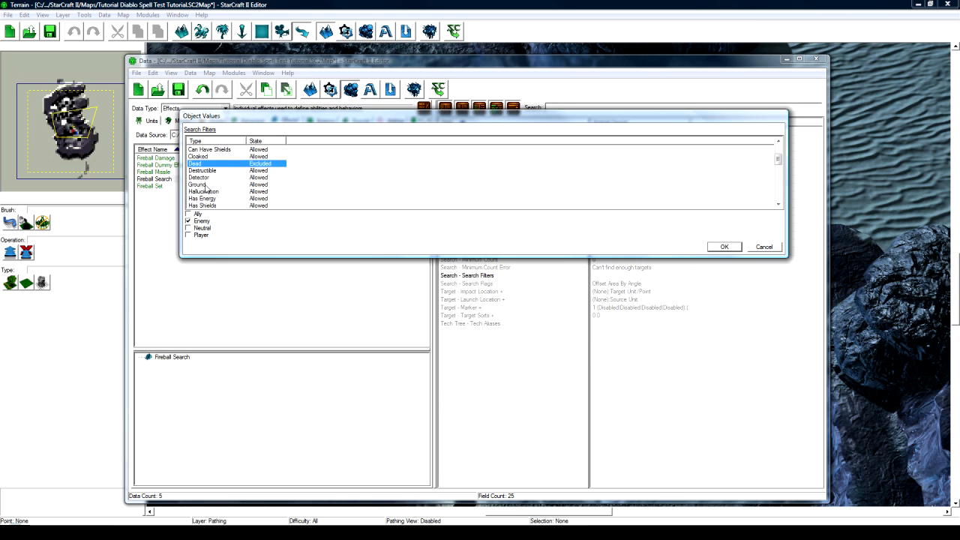
# Set the Invulnerable and Item search filters to Excluded
pyautogui.scroll(-4, 221, 187)
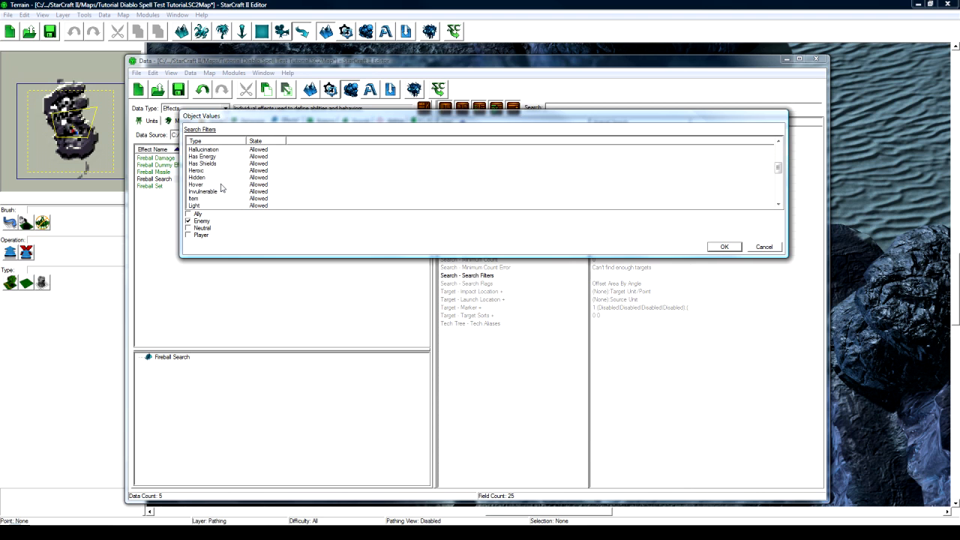
pyautogui.click(211, 172)
pyautogui.rightClick(210, 172)
pyautogui.click(230, 203)
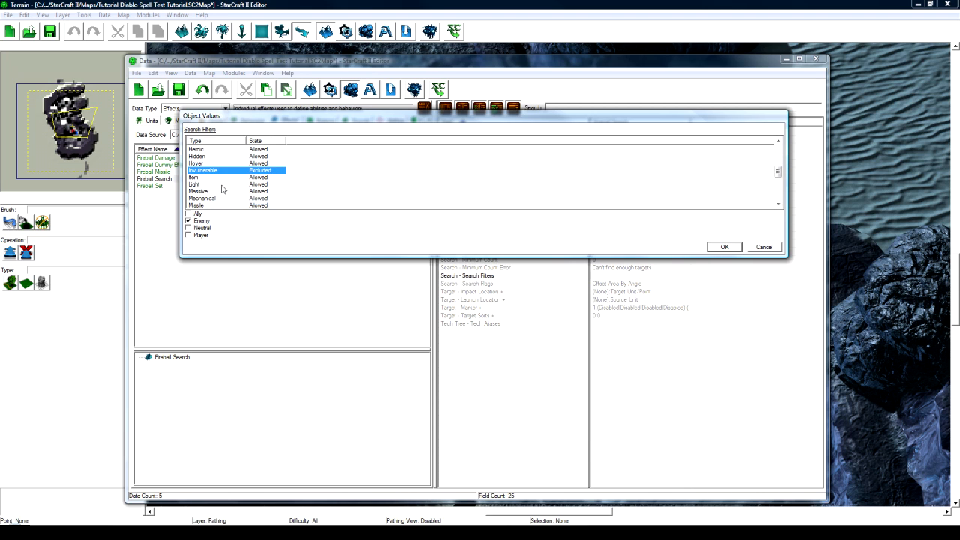
pyautogui.scroll(-1, 214, 185)
pyautogui.click(209, 157)
pyautogui.rightClick(210, 157)
pyautogui.click(233, 189)
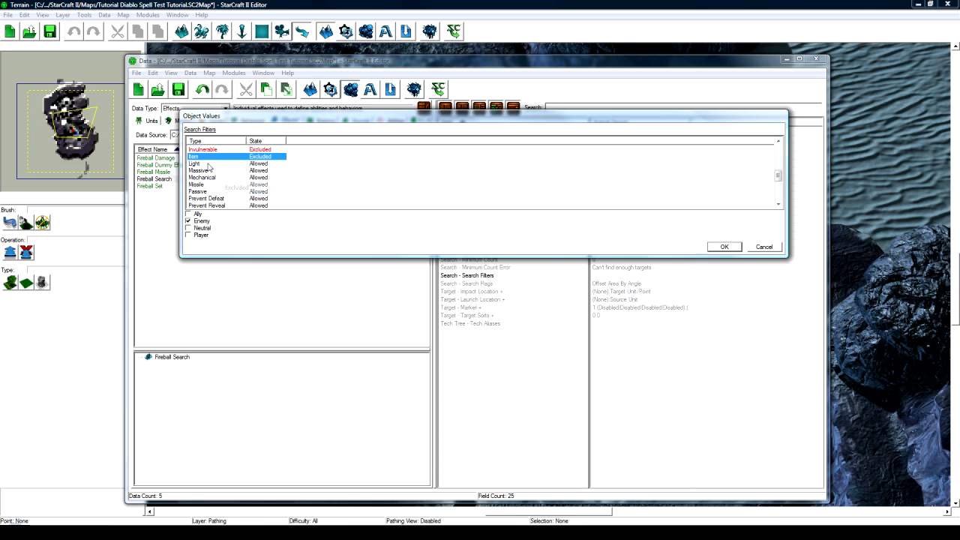
# Set the Missile search filter to Excluded and apply the search filters to Fireball Search
pyautogui.scroll(1, 224, 176)
pyautogui.scroll(-1, 222, 178)
pyautogui.rightClick(205, 185)
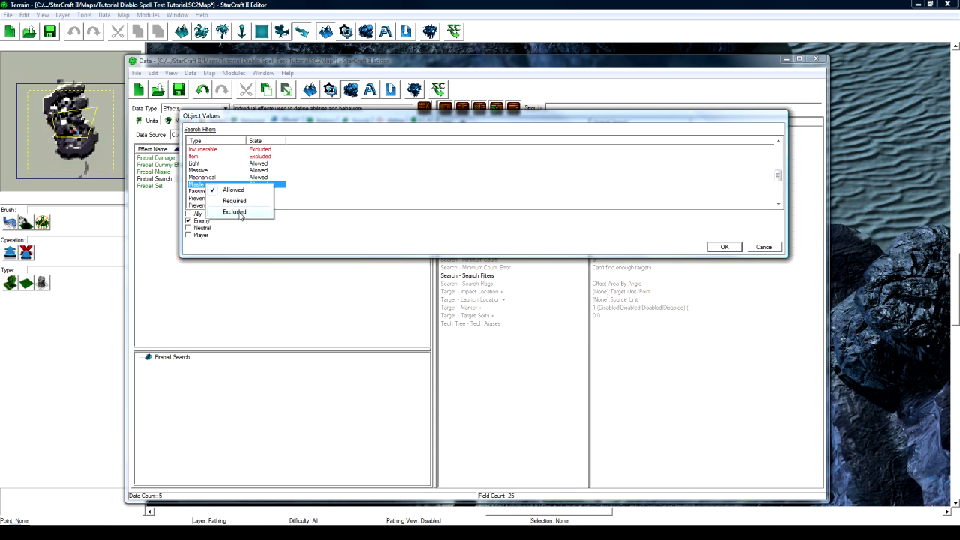
pyautogui.click(235, 213)
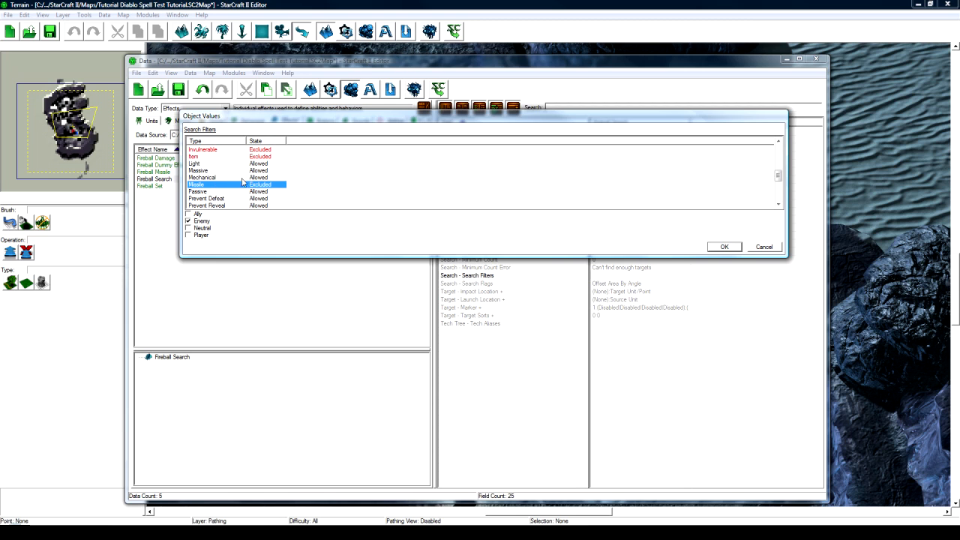
pyautogui.scroll(-3, 225, 187)
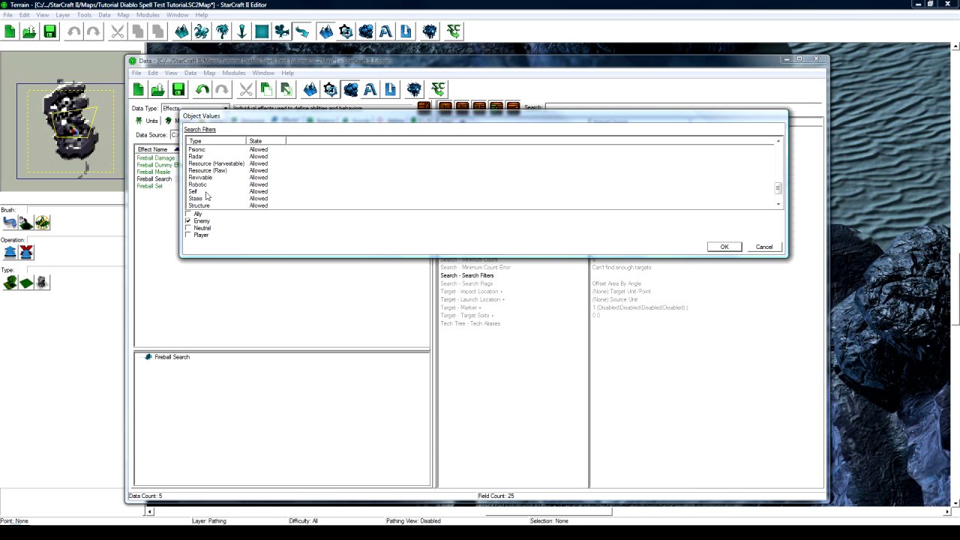
pyautogui.click(210, 198)
pyautogui.click(214, 184)
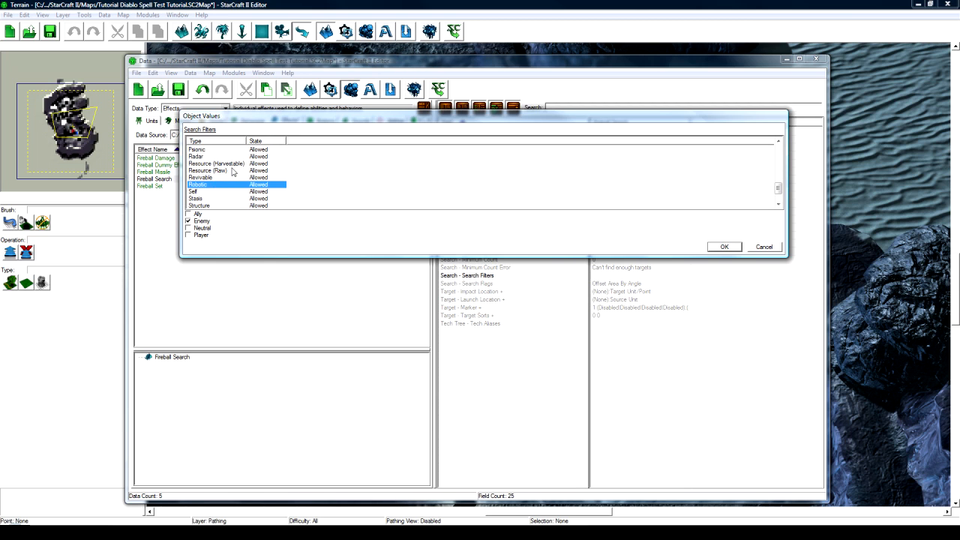
pyautogui.click(720, 249)
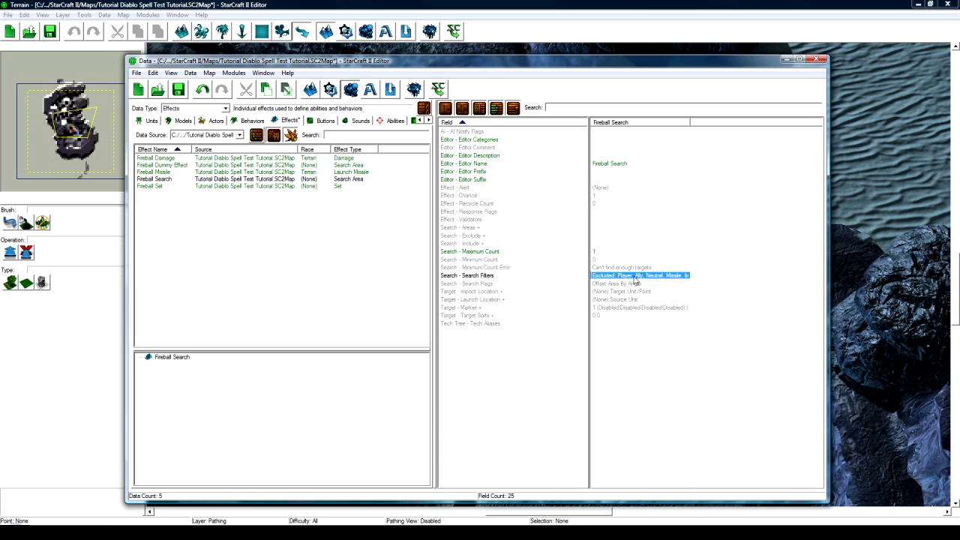
pyautogui.click(485, 532)
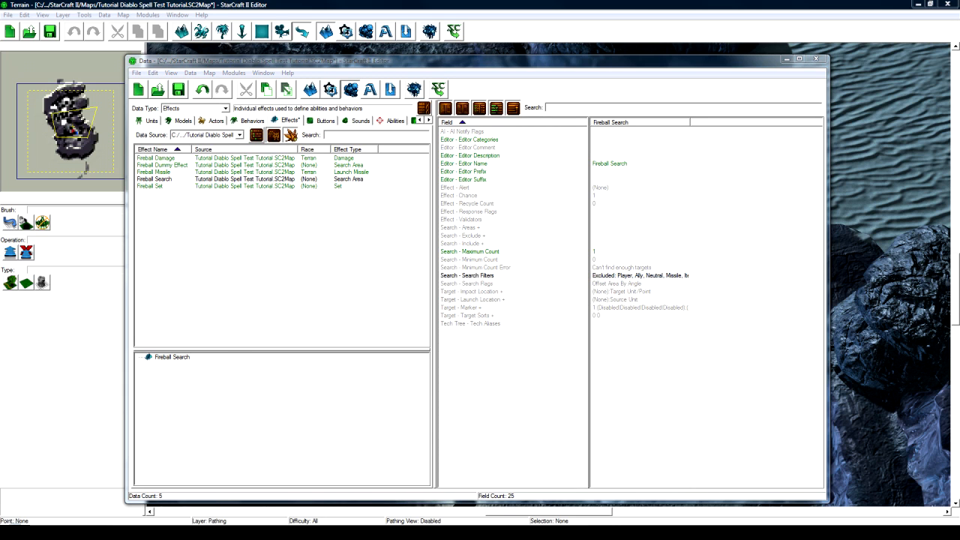
pyautogui.click(632, 278)
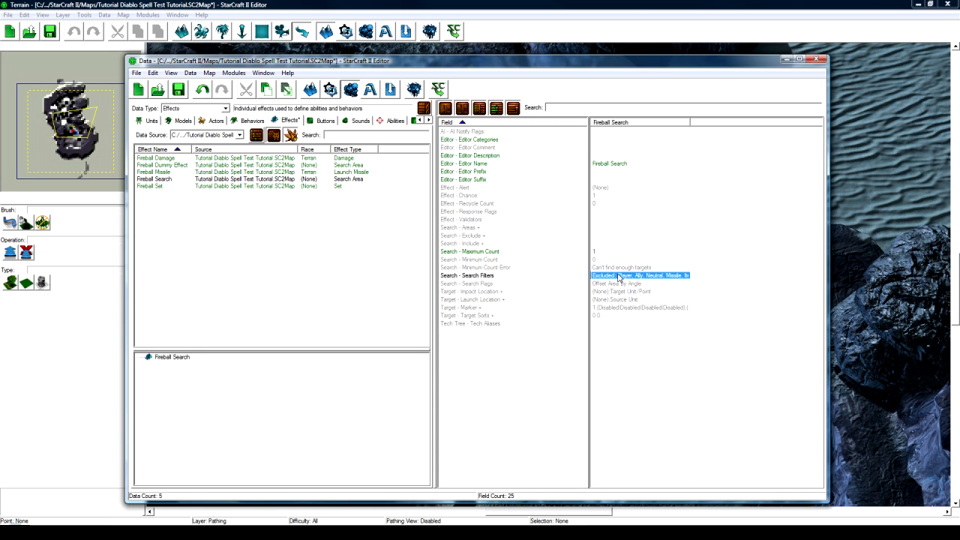
# Add a search area to Fireball Search and assign Fireball Set as its effect
pyautogui.click(470, 228)
pyautogui.doubleClick(604, 228)
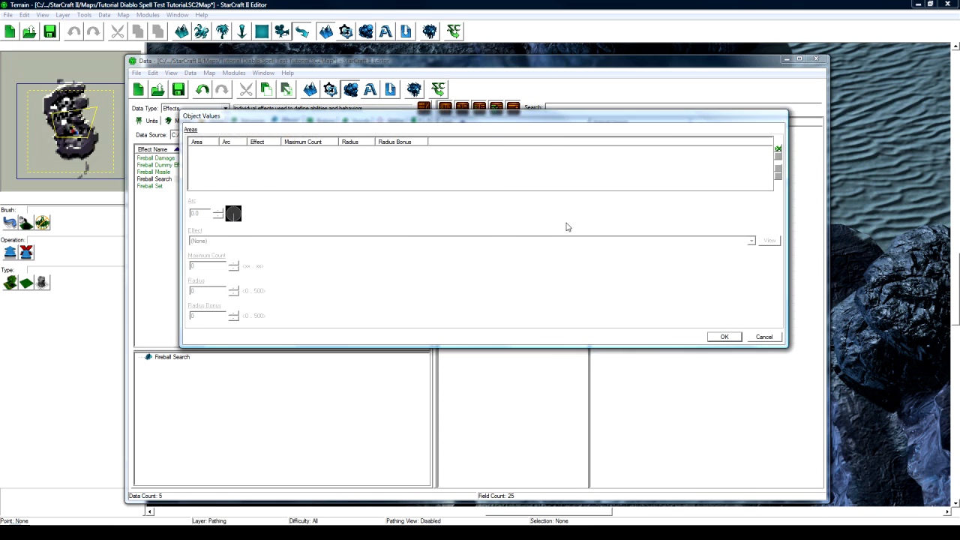
pyautogui.rightClick(229, 154)
pyautogui.click(250, 161)
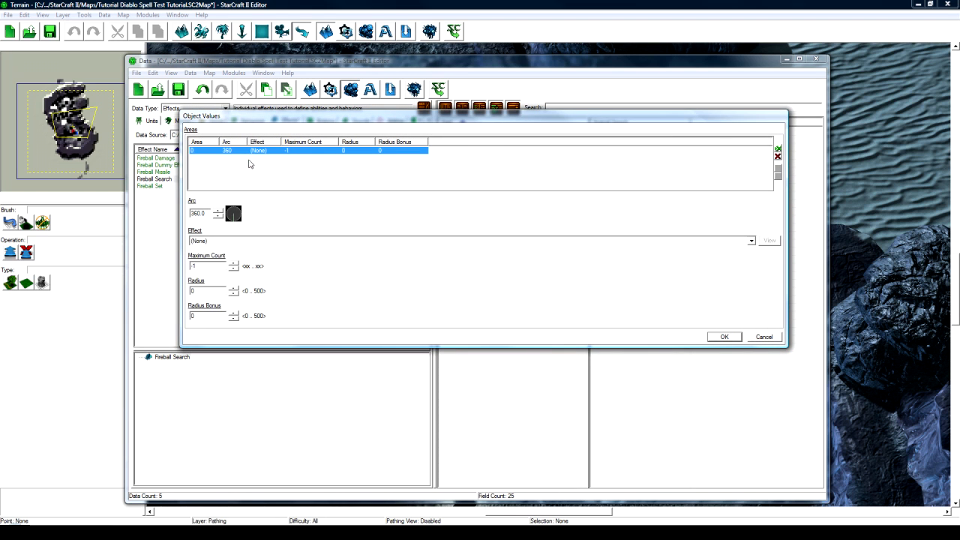
pyautogui.click(208, 241)
pyautogui.write('fireball')
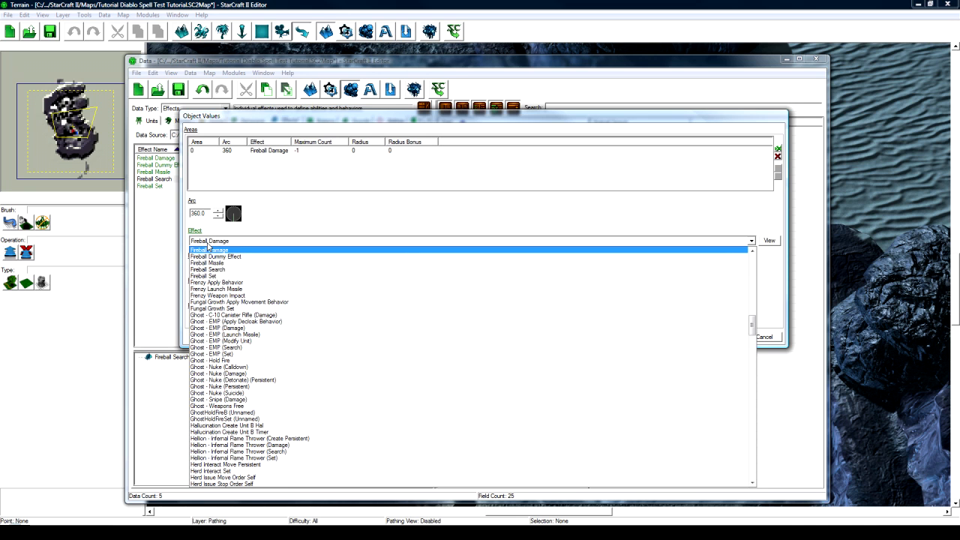
pyautogui.click(224, 276)
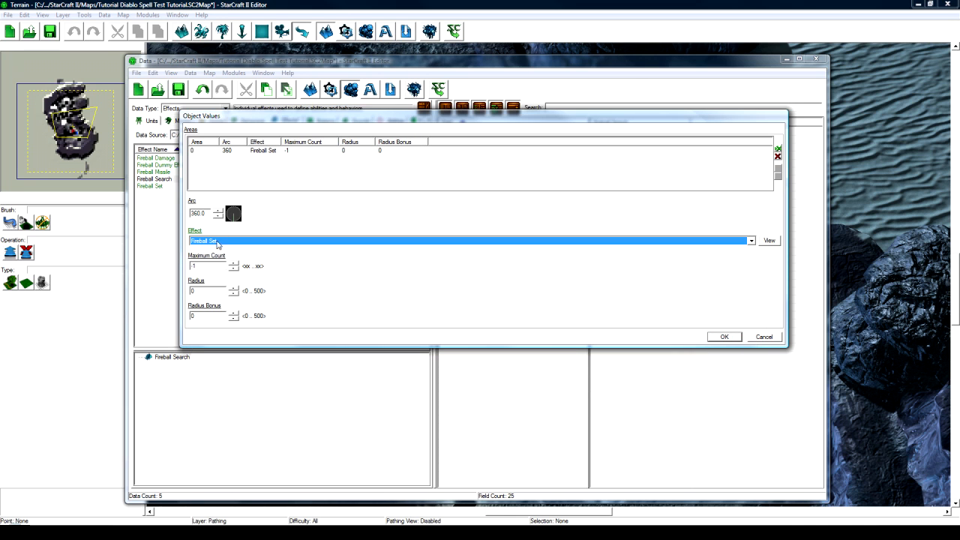
# Set the search area's radius to 1 and its maximum count to -1, and apply the area
pyautogui.press('Tab')
pyautogui.write('1')
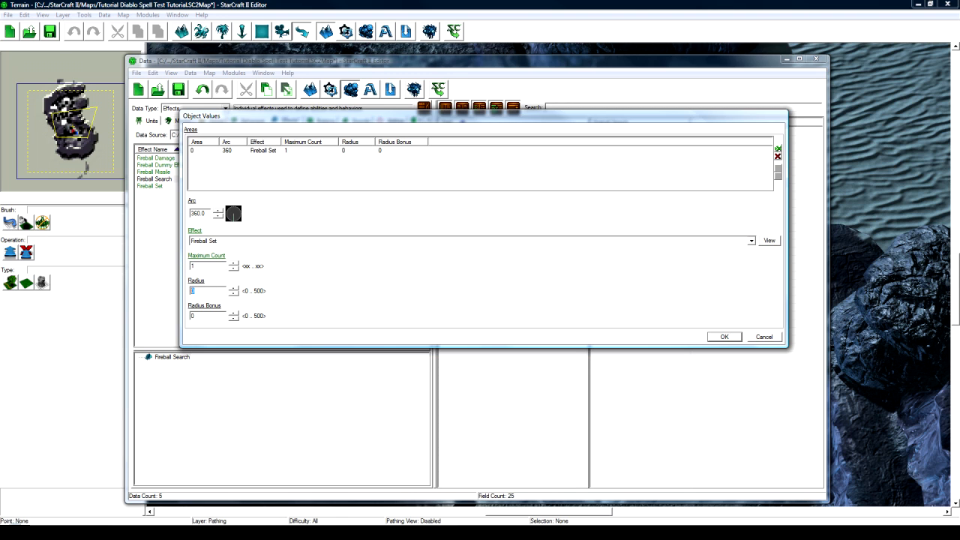
pyautogui.write('1')
pyautogui.moveTo(206, 266); pyautogui.dragTo(189, 266)
pyautogui.moveTo(368, 119); pyautogui.dragTo(325, 307)
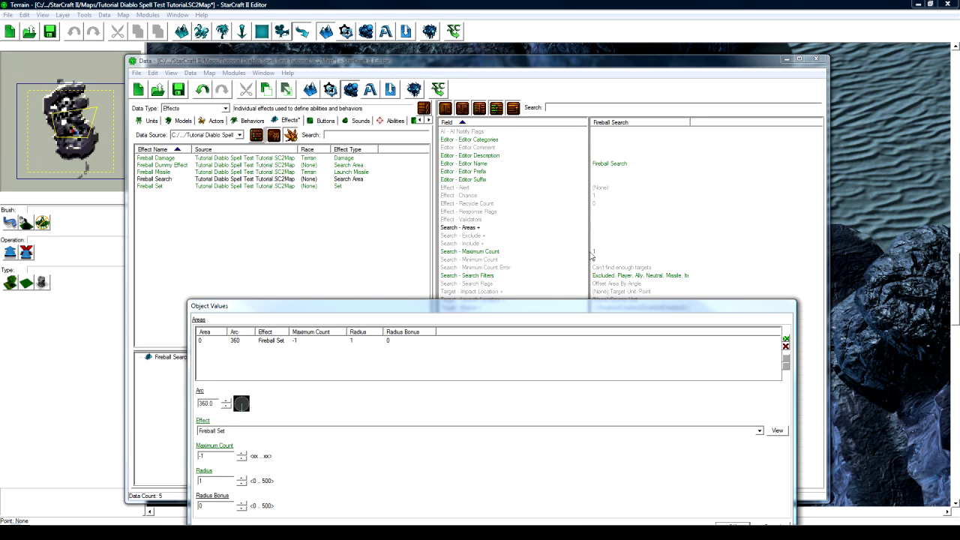
pyautogui.moveTo(525, 309); pyautogui.dragTo(516, 148)
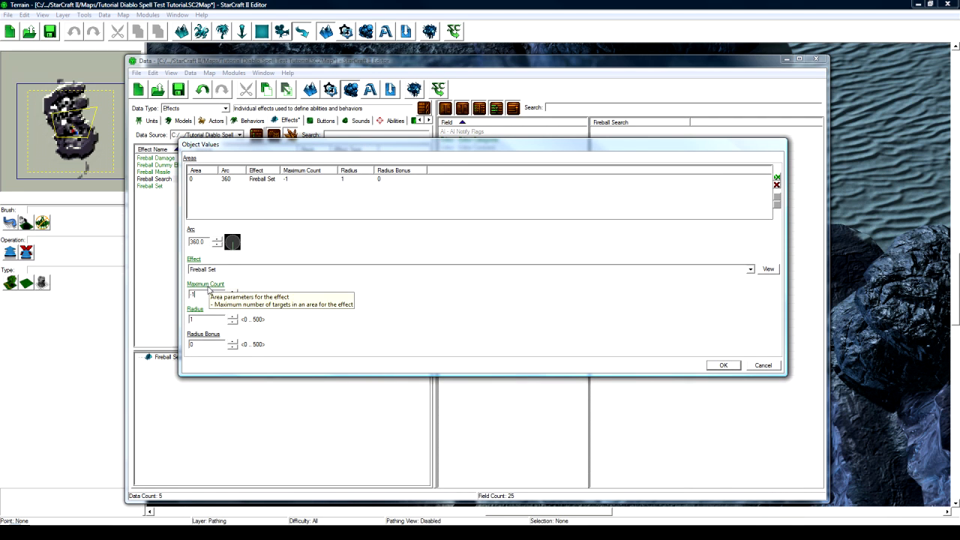
pyautogui.moveTo(360, 150); pyautogui.dragTo(360, 245)
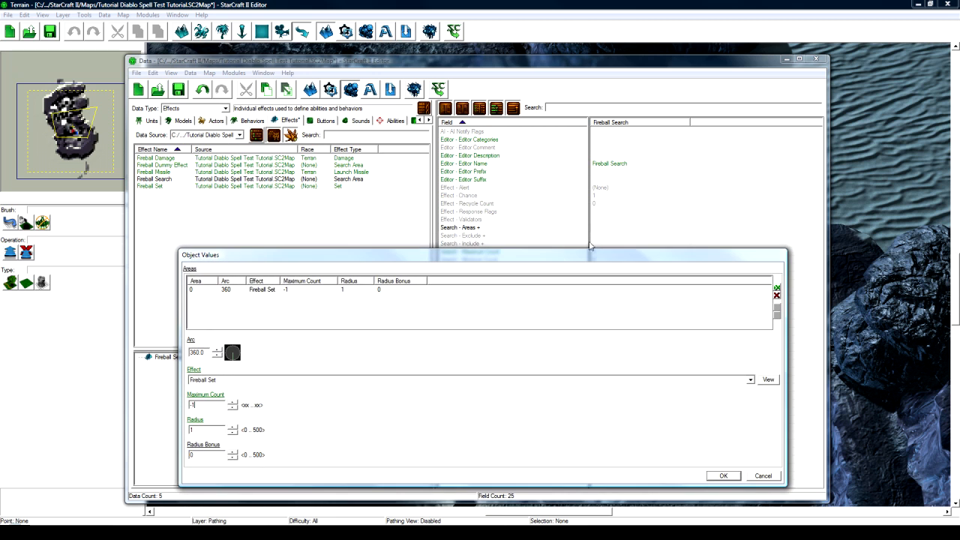
pyautogui.moveTo(281, 259); pyautogui.dragTo(296, 177)
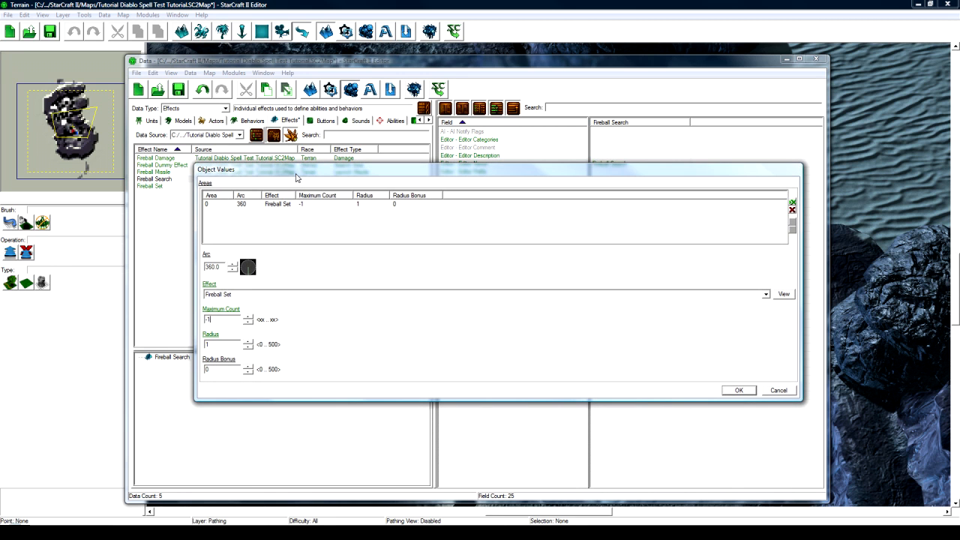
pyautogui.click(228, 368)
pyautogui.click(728, 390)
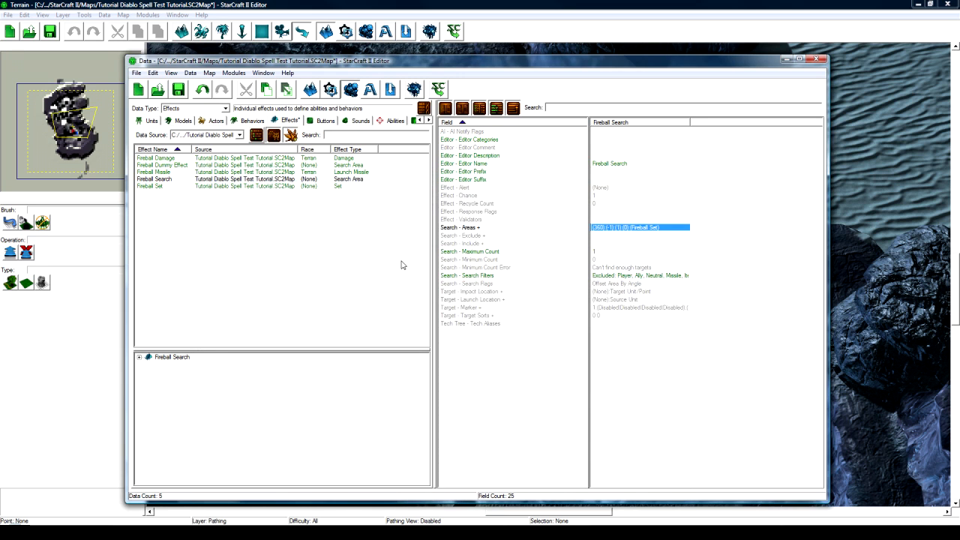
# Enable the Acquire and Flee response flags for the Fireball Search effect
pyautogui.doubleClick(600, 215)
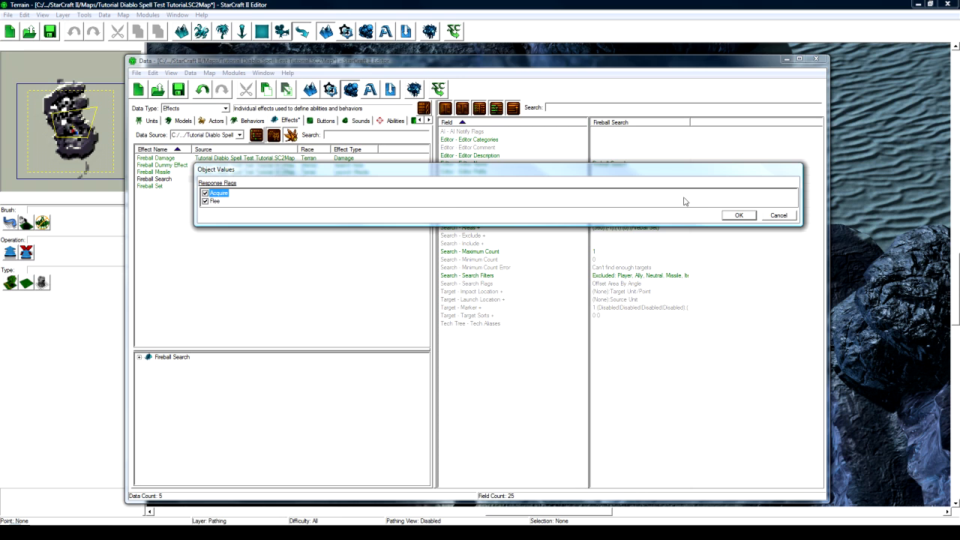
pyautogui.click(738, 215)
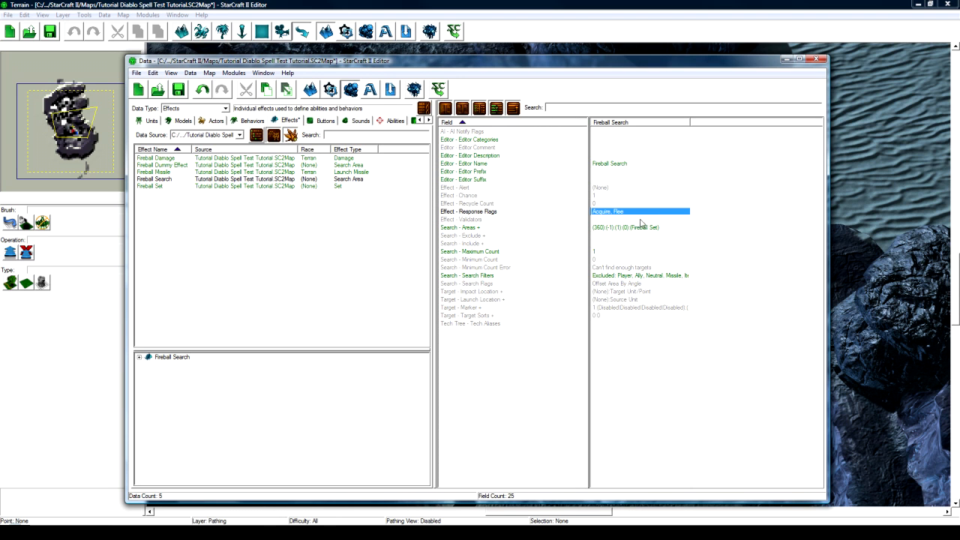
# Return to the data editor, save the map, and reselect the Fireball Search effect
pyautogui.click(640, 220)
pyautogui.click(639, 215)
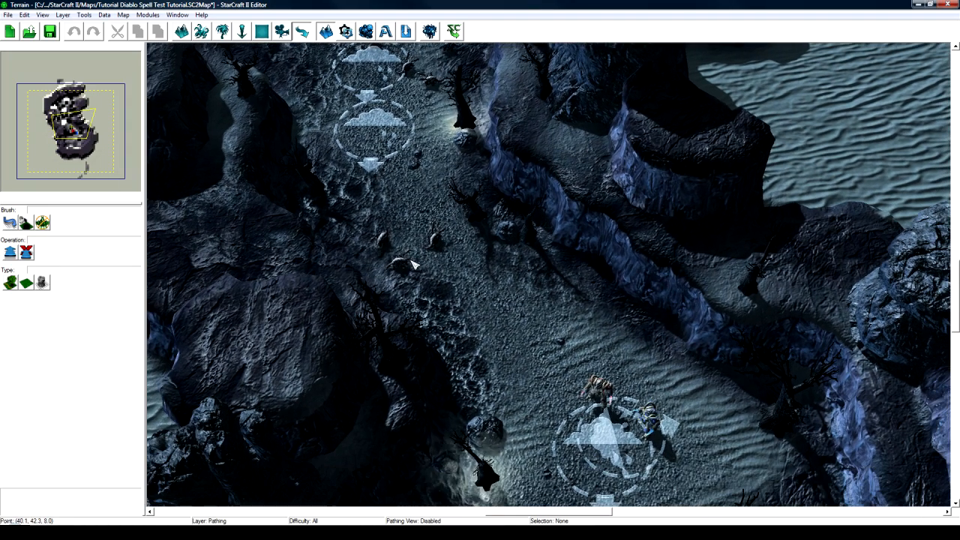
pyautogui.press('F7')
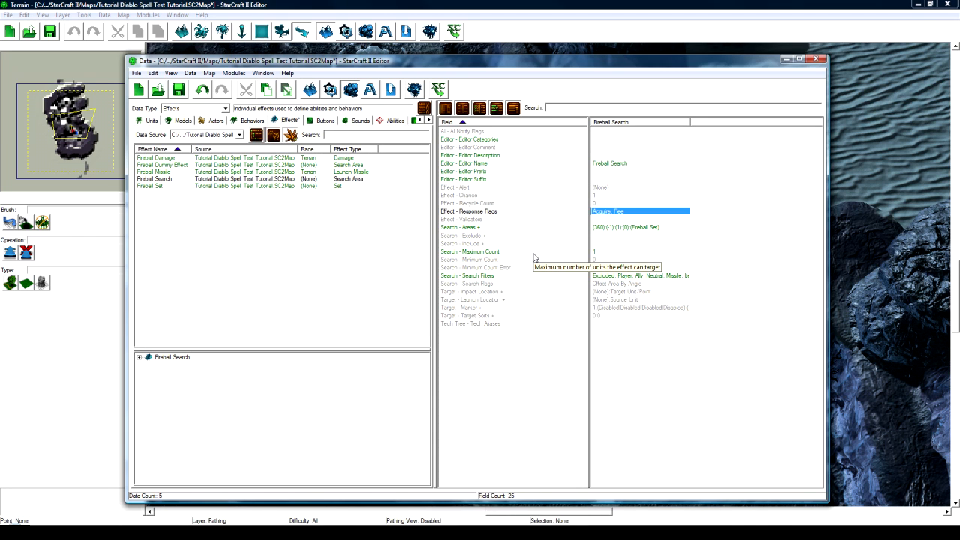
pyautogui.click(178, 90)
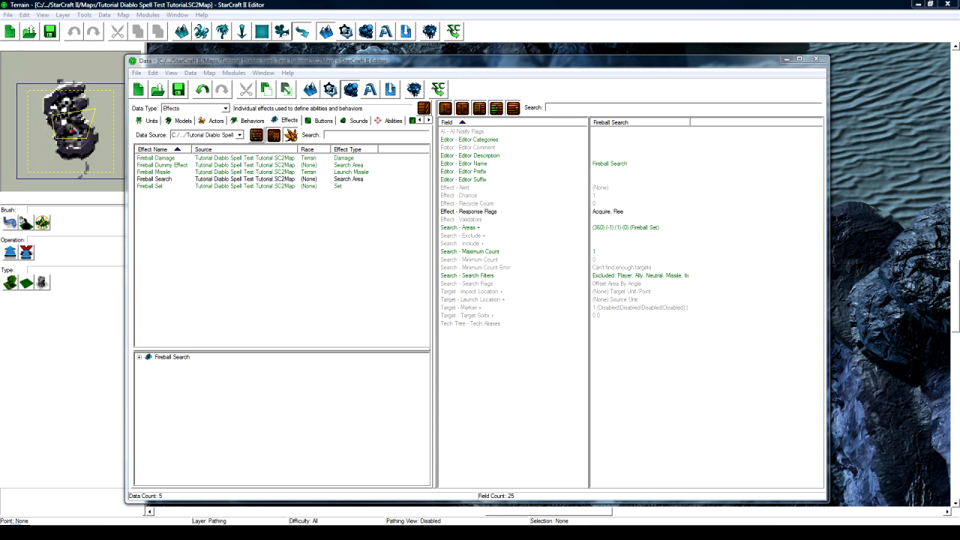
pyautogui.click(277, 180)
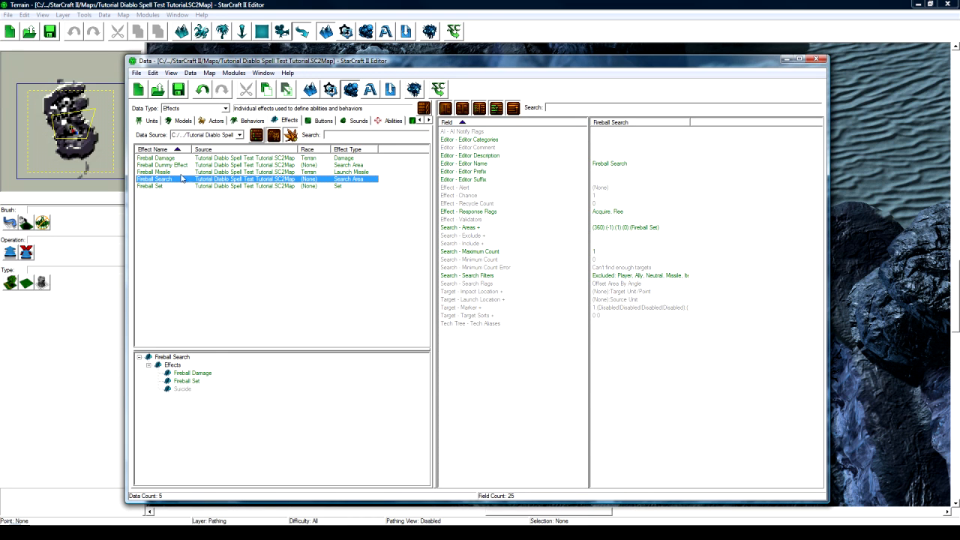
# Create a Buff behavior named Fireball Find Target with the suggested ID FireballFindTarget, keeping the default parent values
pyautogui.click(248, 121)
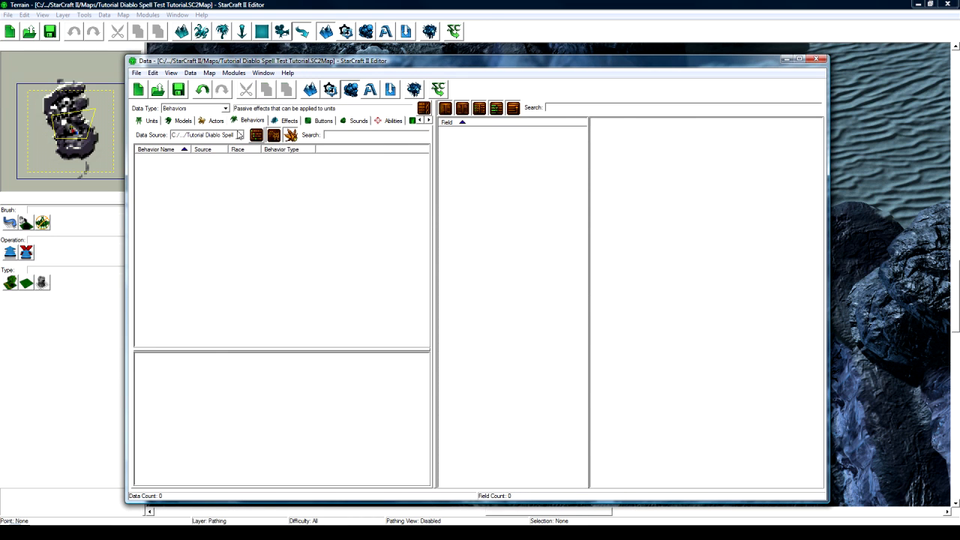
pyautogui.rightClick(177, 182)
pyautogui.click(197, 188)
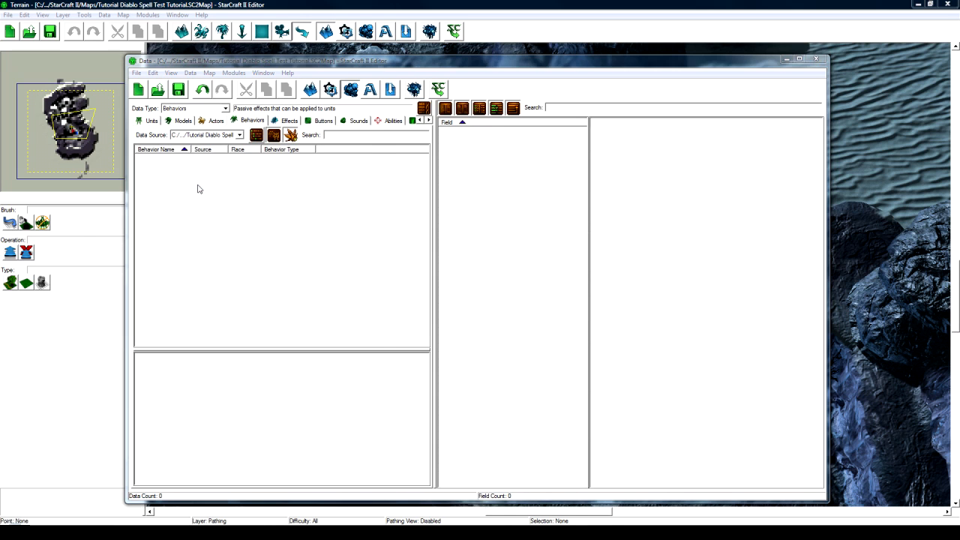
pyautogui.write('Fire')
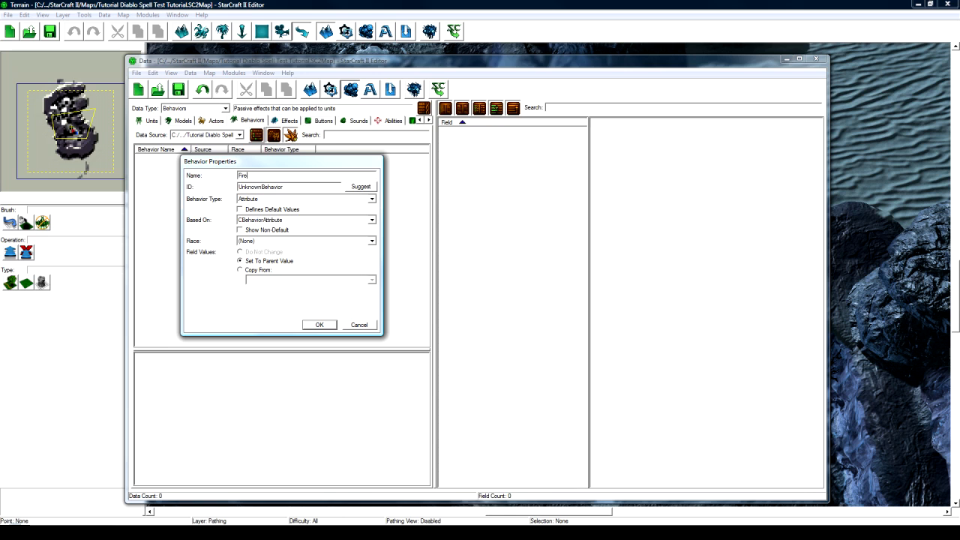
pyautogui.write('ball Find Target')
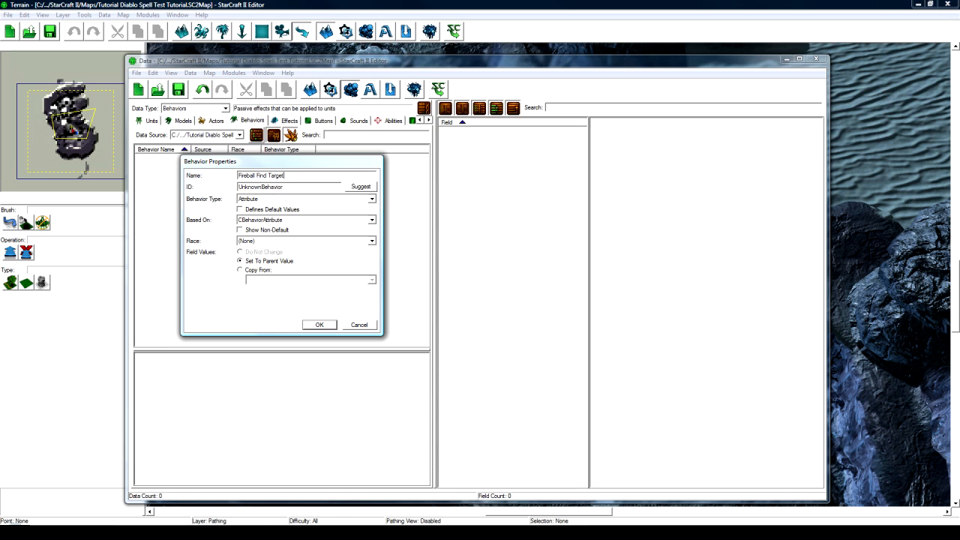
pyautogui.click(361, 186)
pyautogui.click(266, 200)
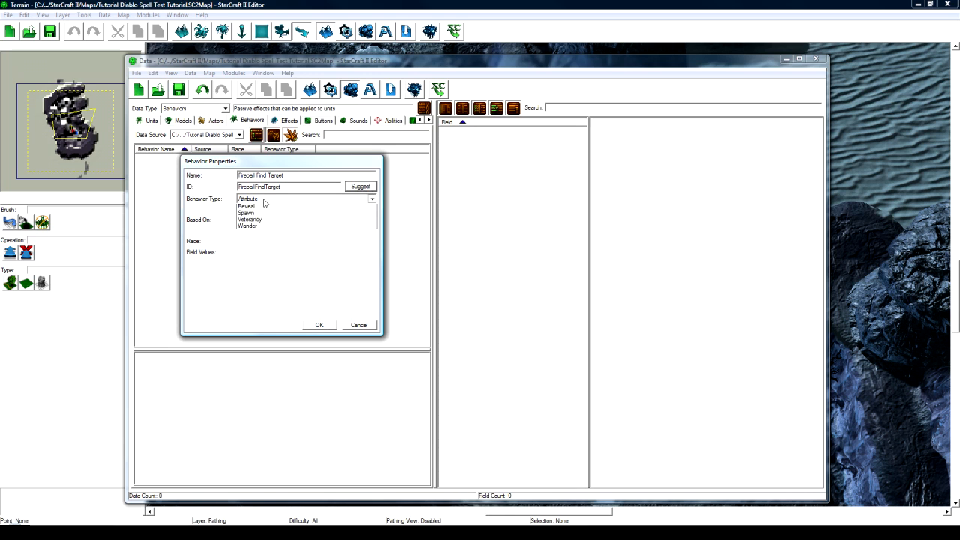
pyautogui.click(258, 215)
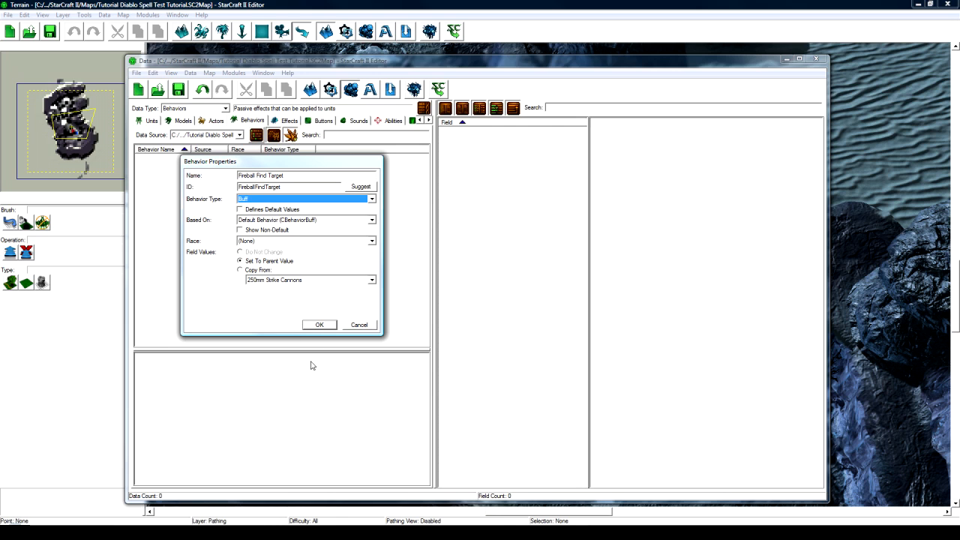
pyautogui.click(318, 325)
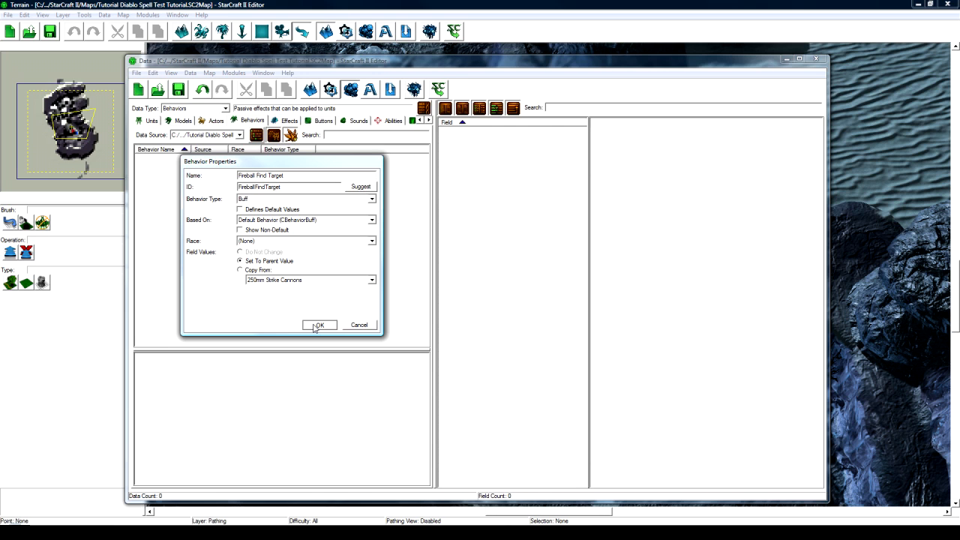
pyautogui.click(316, 326)
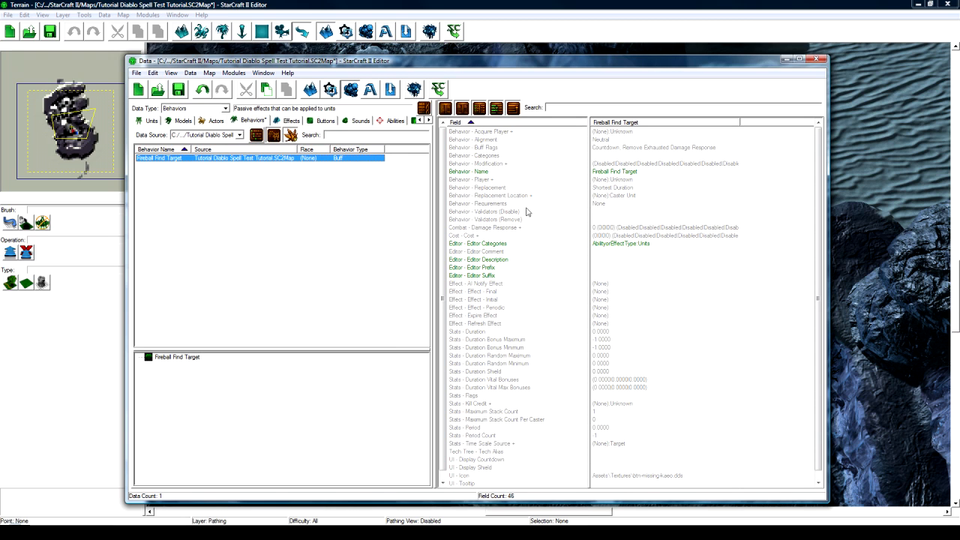
# Assign Fireball Search as the periodic effect of the Fireball Find Target behavior
pyautogui.click(613, 299)
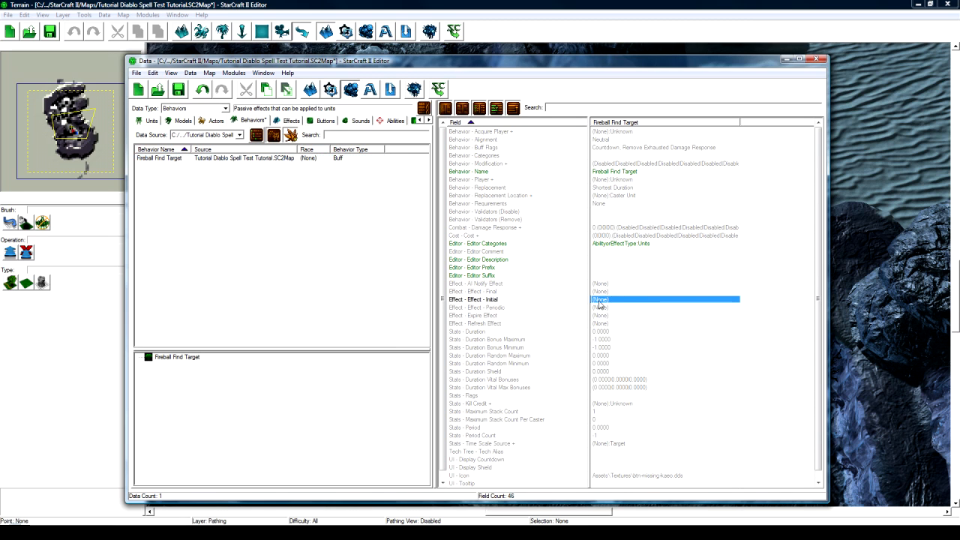
pyautogui.click(477, 307)
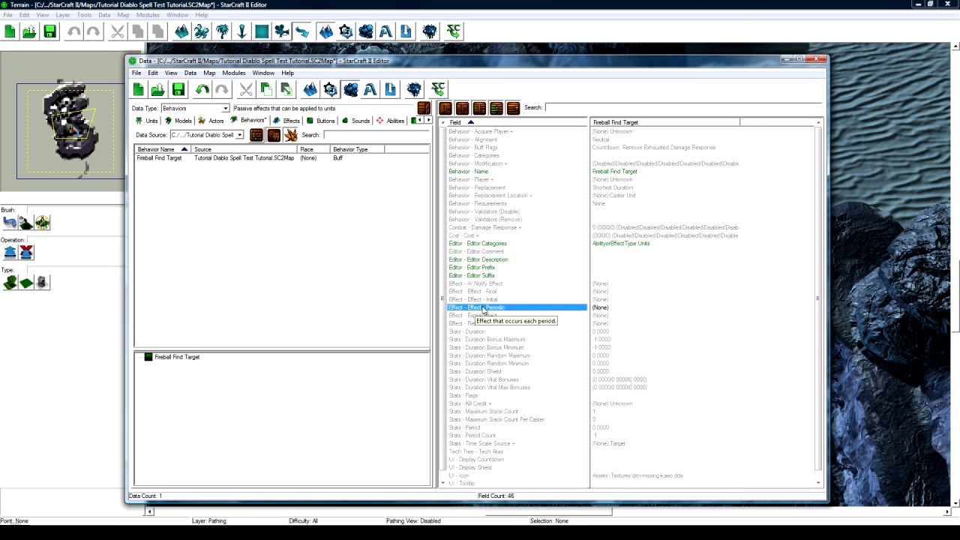
pyautogui.doubleClick(602, 309)
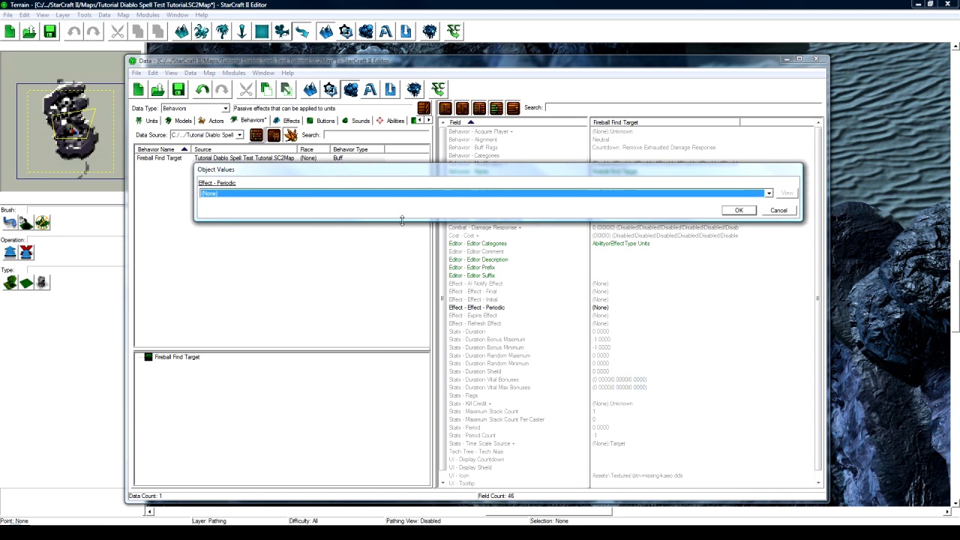
pyautogui.click(316, 195)
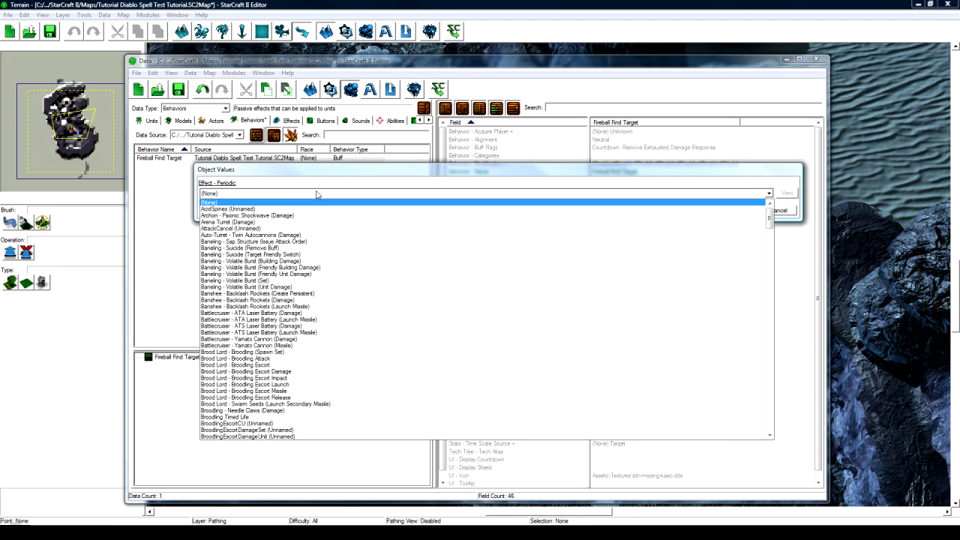
pyautogui.press('f')
pyautogui.click(238, 224)
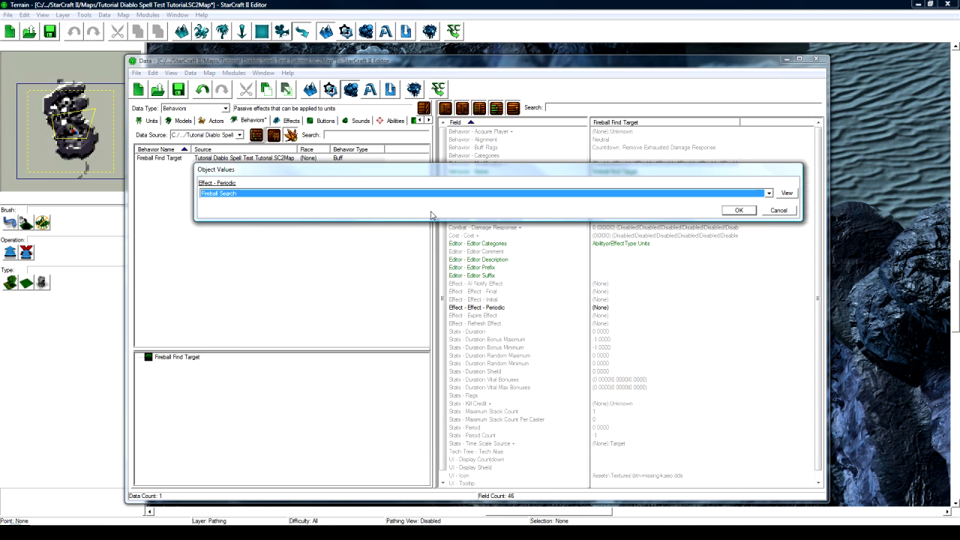
pyautogui.click(459, 195)
pyautogui.click(460, 195)
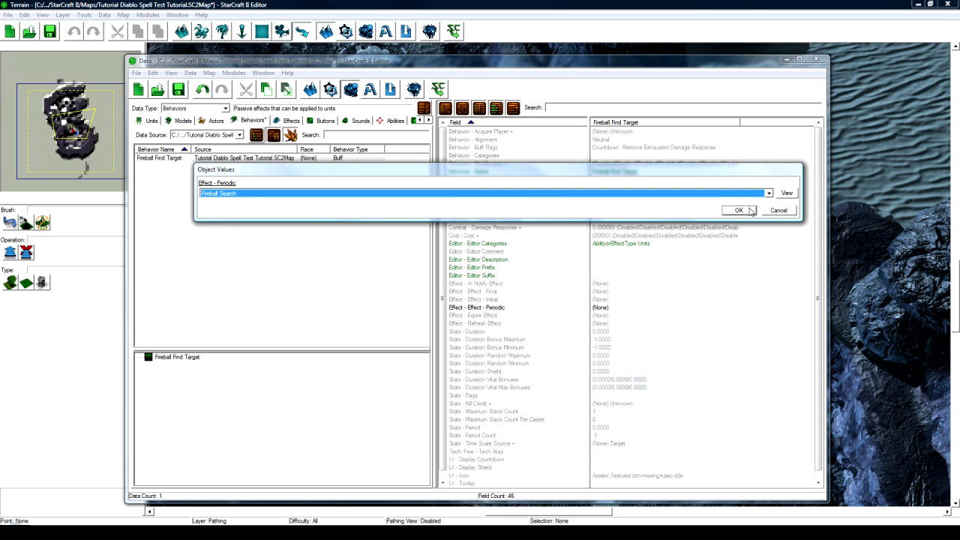
pyautogui.click(739, 210)
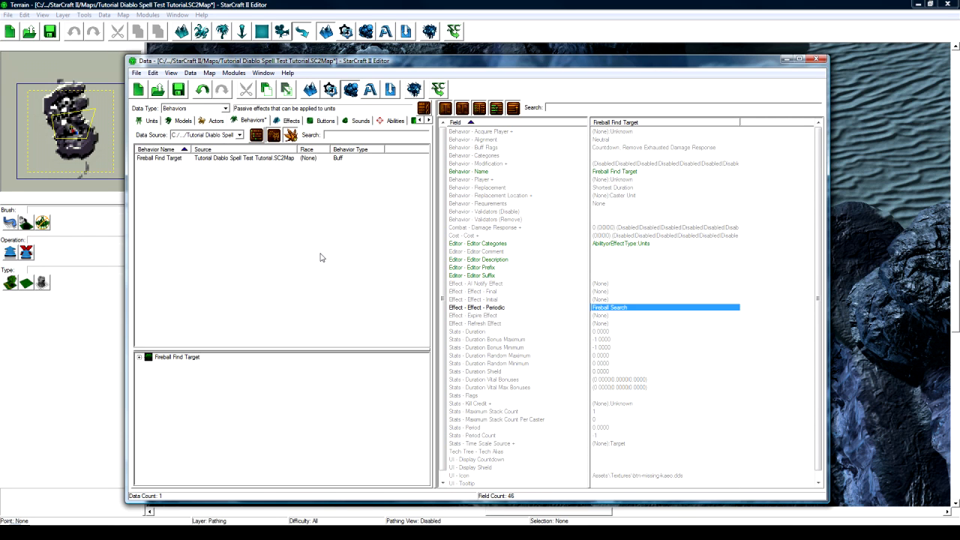
# Enable the Hidden flag in the stats of the Fireball Find Target behavior
pyautogui.click(643, 355)
pyautogui.click(623, 396)
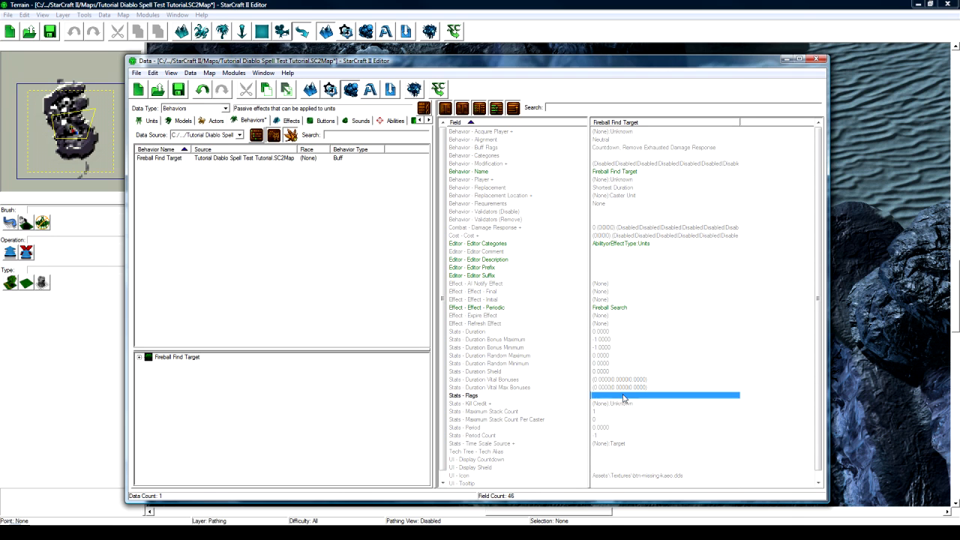
pyautogui.doubleClick(623, 398)
pyautogui.click(205, 193)
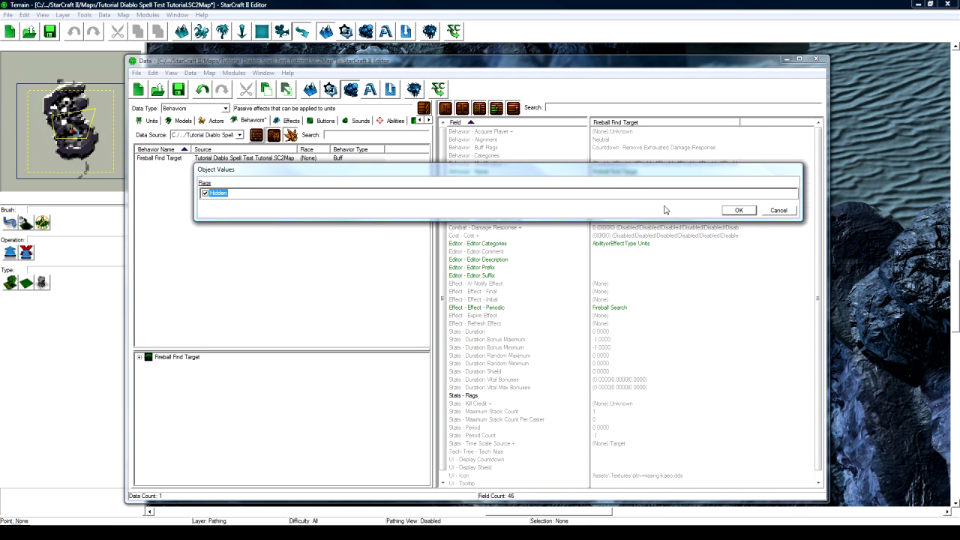
pyautogui.click(731, 210)
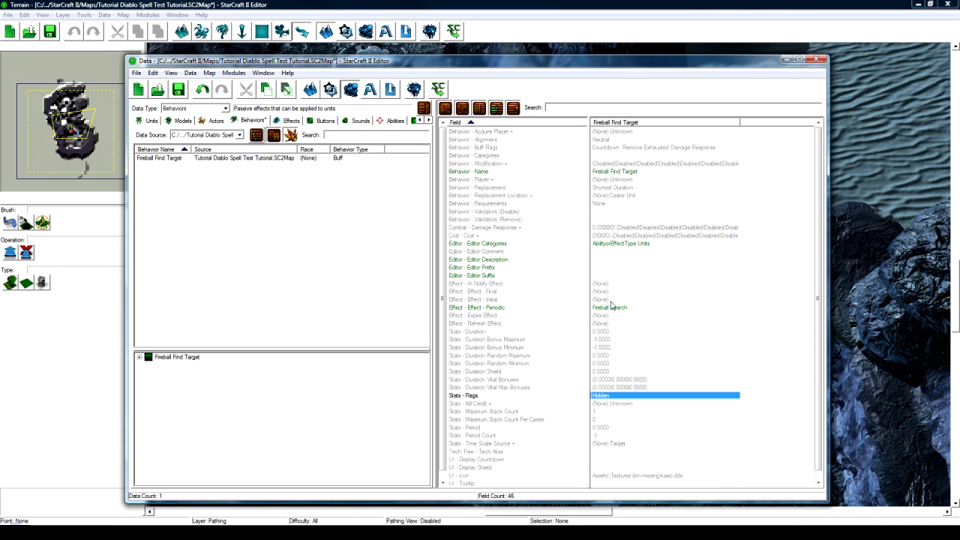
# Select the Period stat of the Fireball Find Target behavior
pyautogui.click(606, 427)
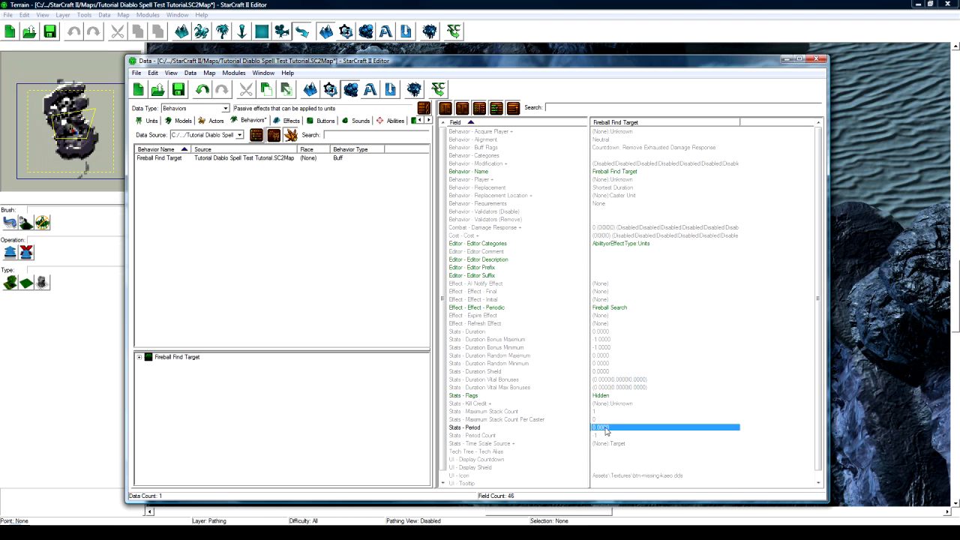
# Set the Stats - Period of the Fireball Find Target behavior to 0.1
pyautogui.doubleClick(606, 429)
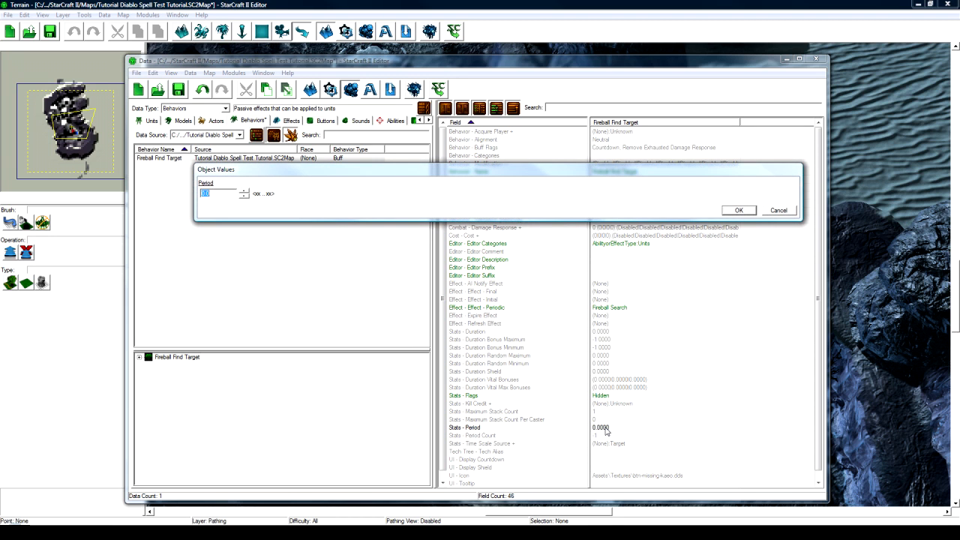
pyautogui.write('0.1')
pyautogui.press('Return')
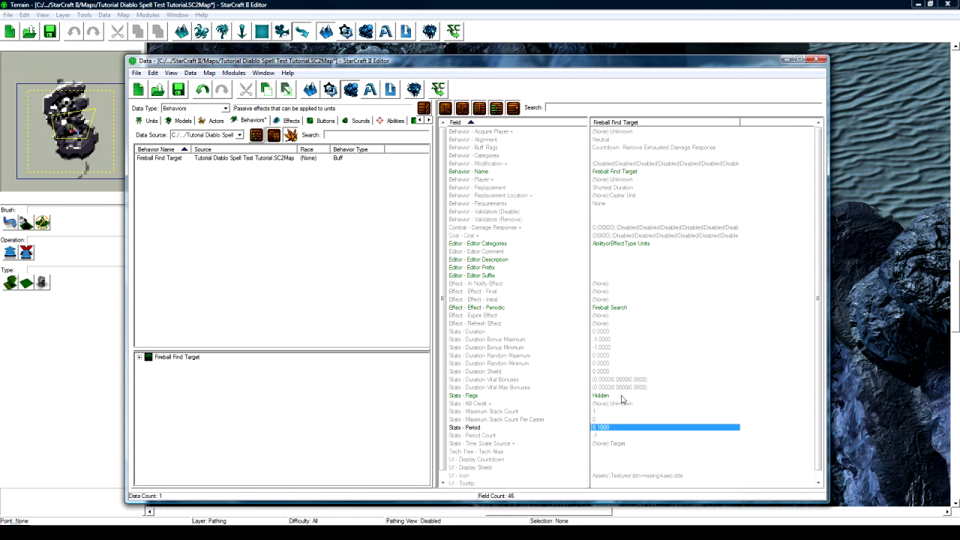
pyautogui.click(610, 373)
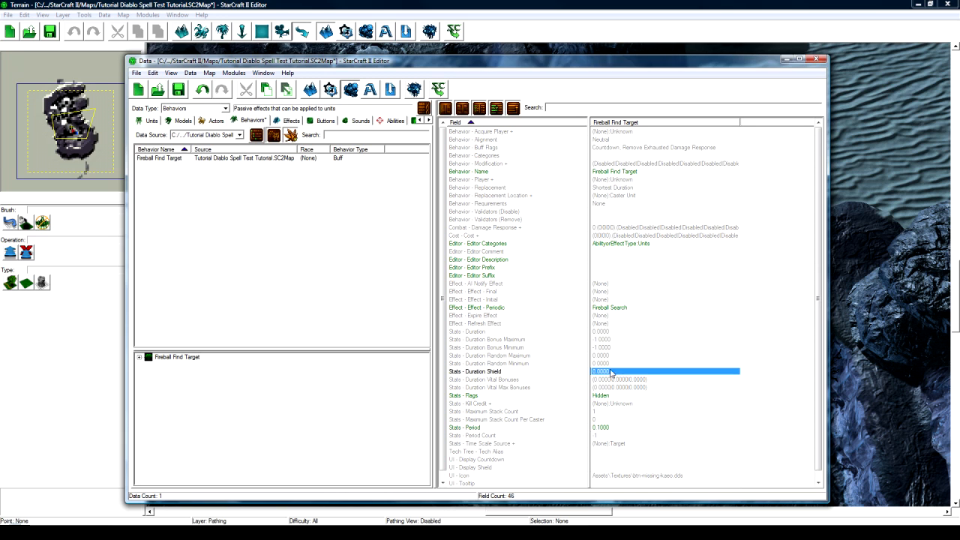
pyautogui.click(623, 308)
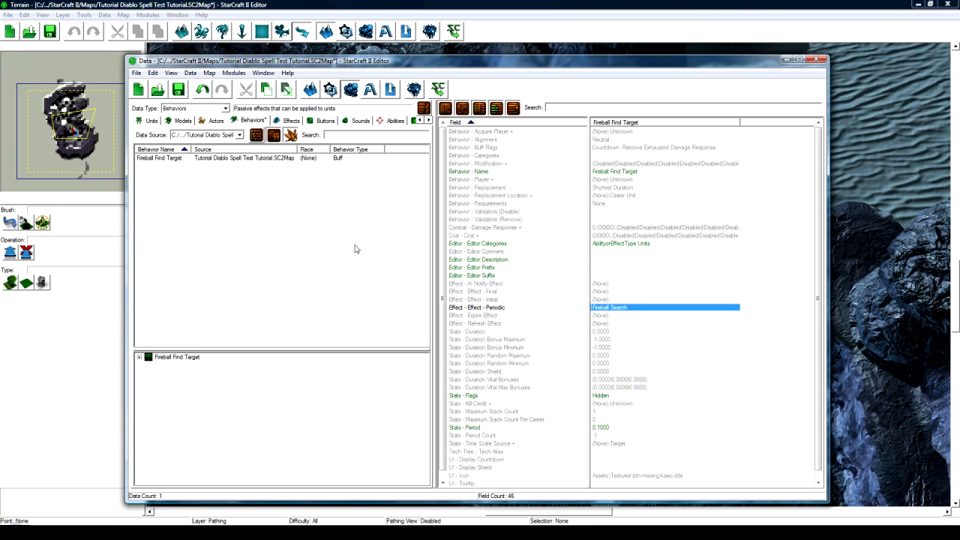
# Add the Fireball Find Target behavior to the Weapon - Fireball unit
pyautogui.click(150, 121)
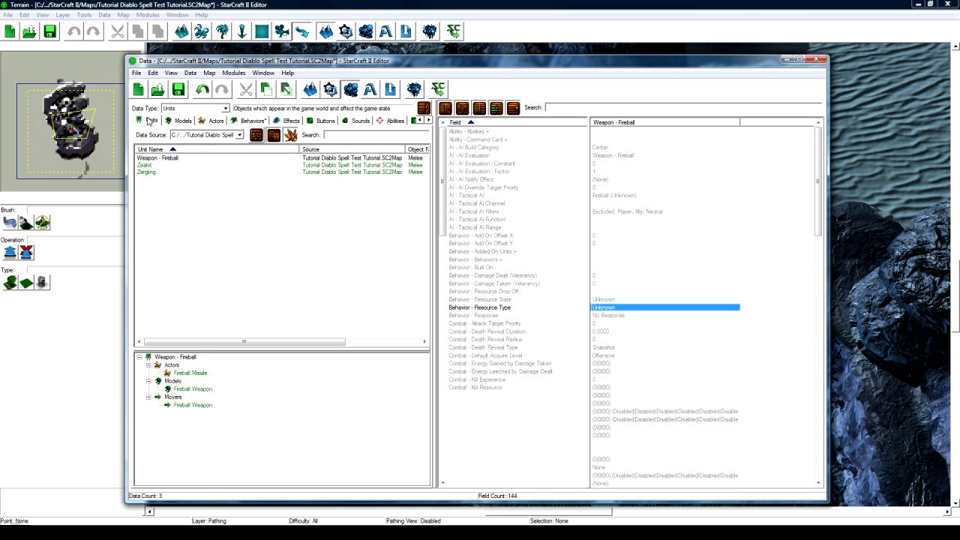
pyautogui.click(162, 160)
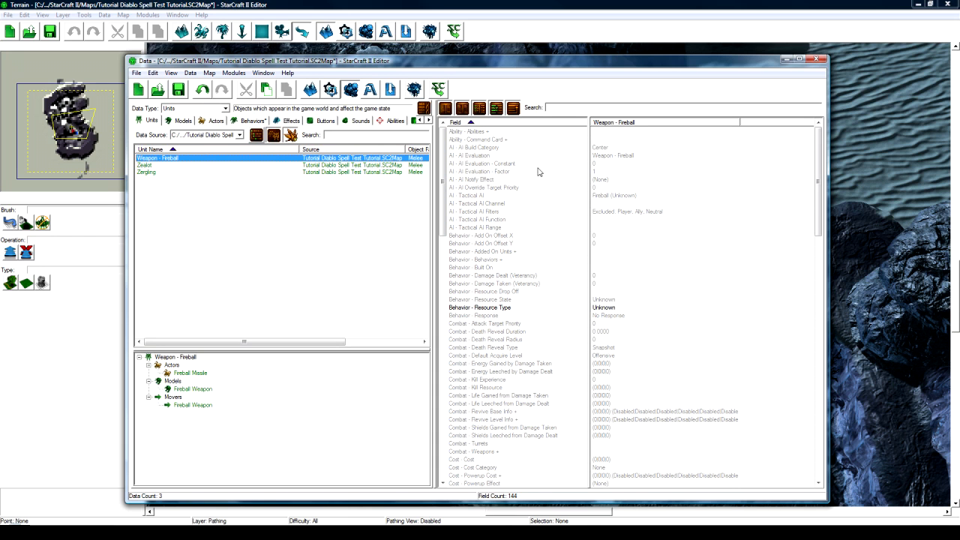
pyautogui.doubleClick(607, 260)
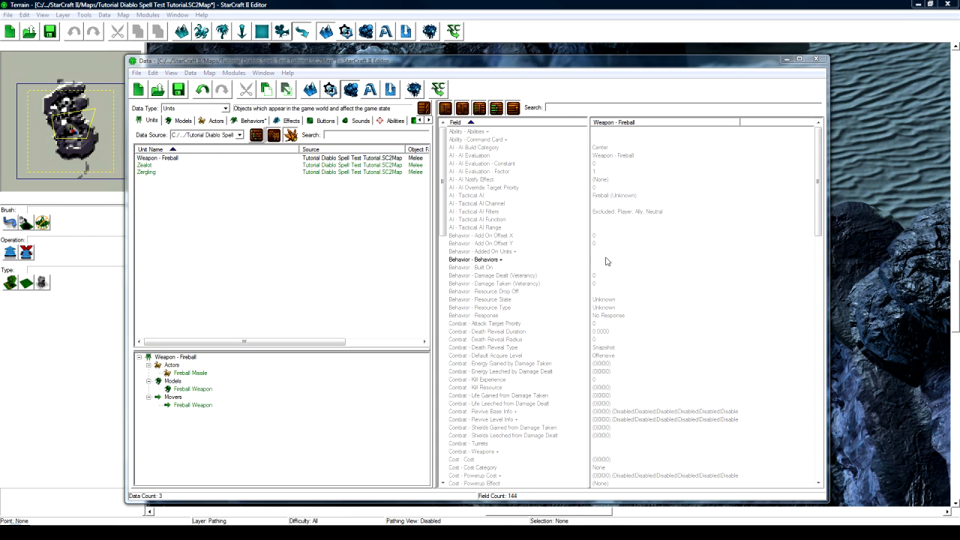
pyautogui.rightClick(220, 220)
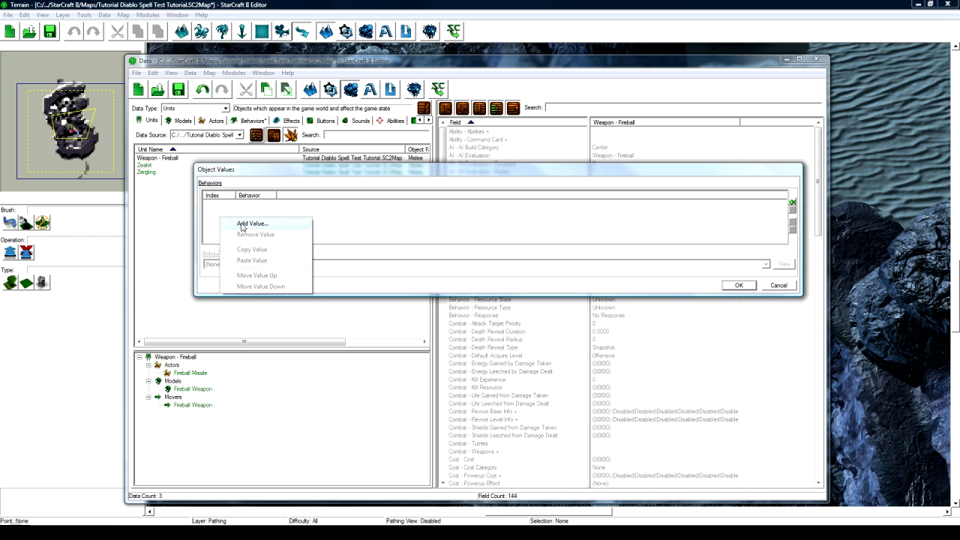
pyautogui.click(244, 224)
pyautogui.click(236, 267)
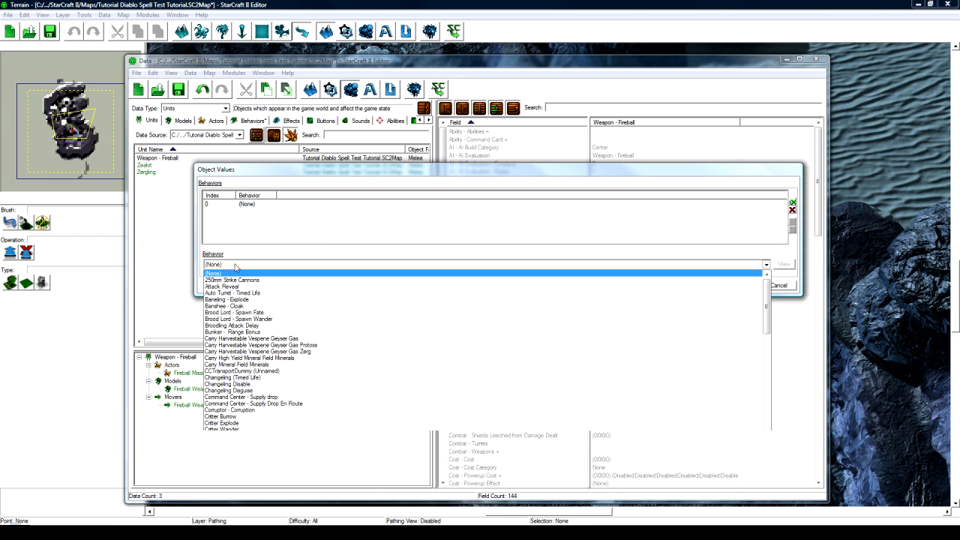
pyautogui.press('f')
pyautogui.click(233, 275)
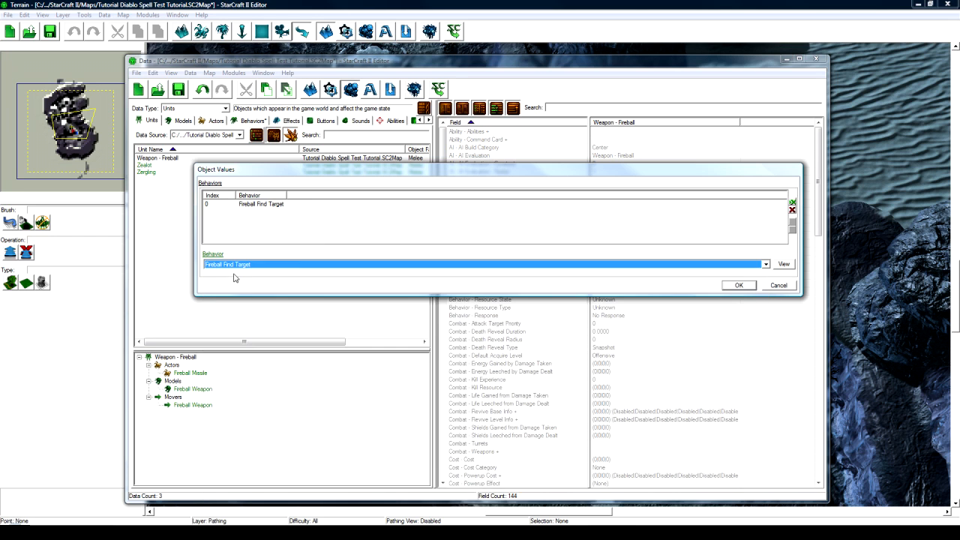
pyautogui.click(738, 286)
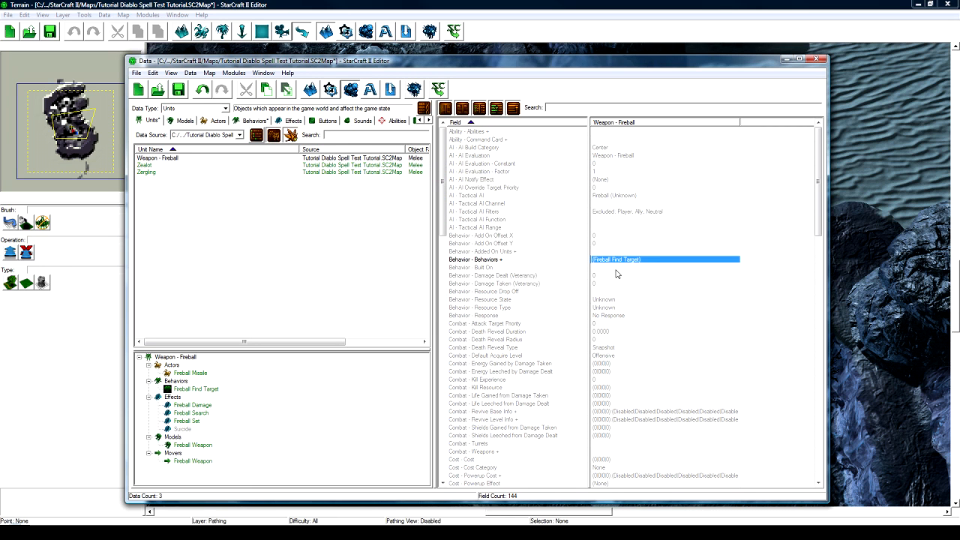
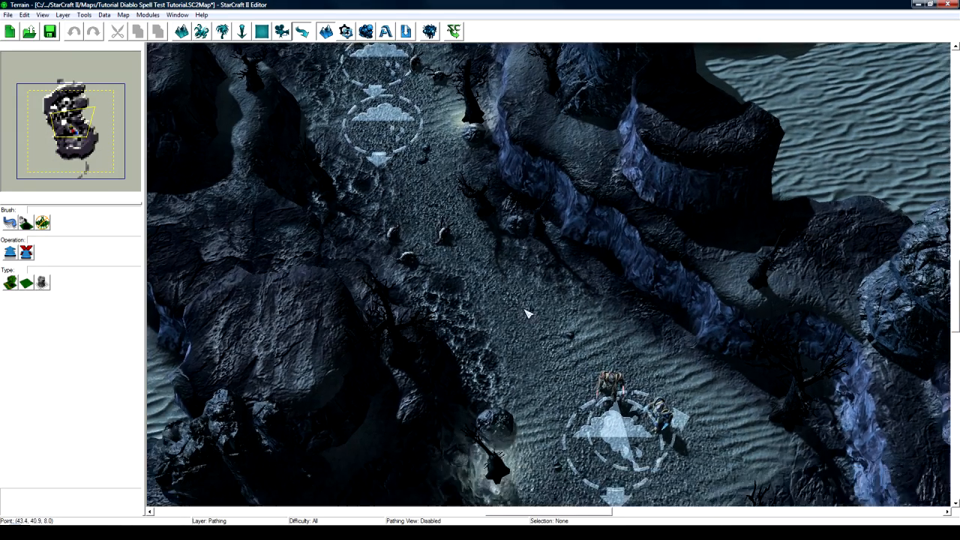
pyautogui.moveTo(528, 314); pyautogui.dragTo(507, 229, button='right')
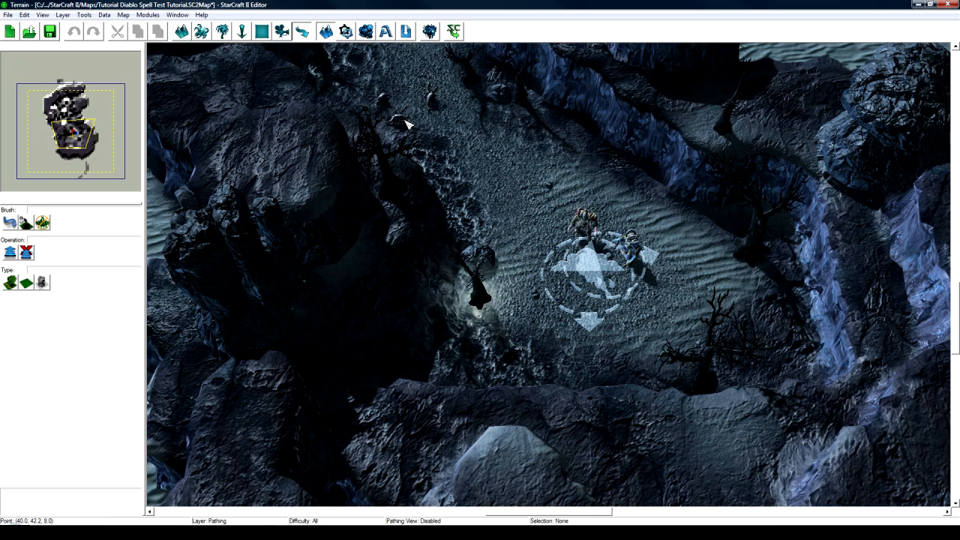
pyautogui.moveTo(454, 143); pyautogui.dragTo(464, 203, button='right')
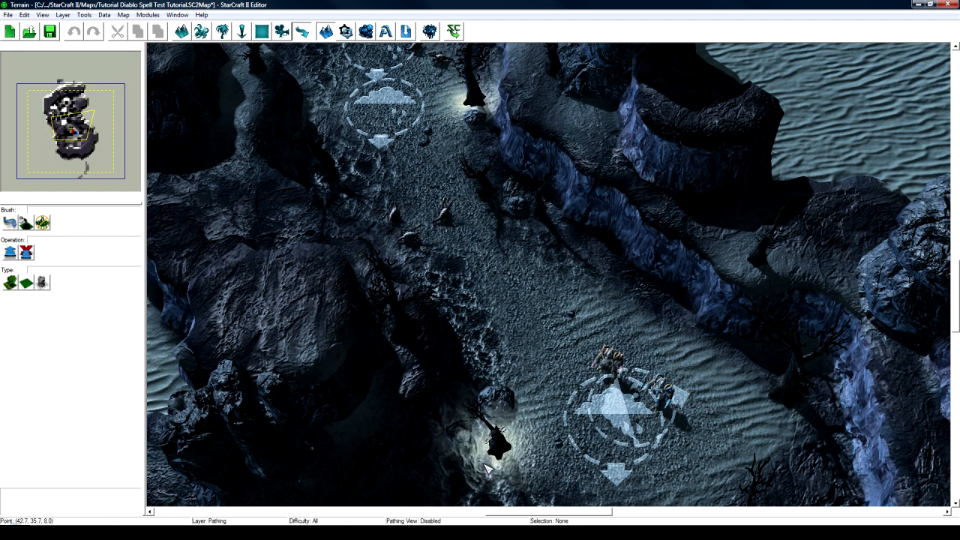
# Return to the data editor, select the Fireball Search effect and save the map
pyautogui.press('F7')
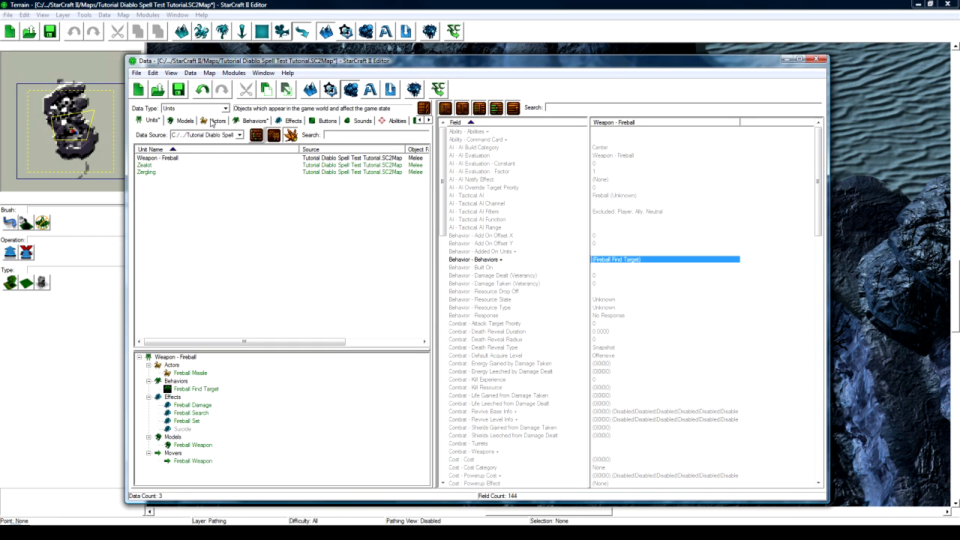
pyautogui.click(291, 121)
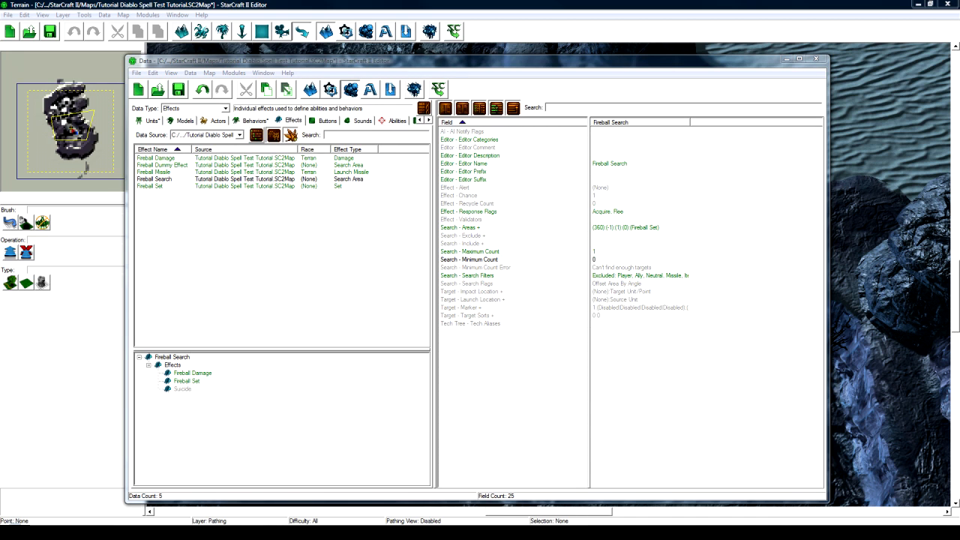
pyautogui.click(231, 180)
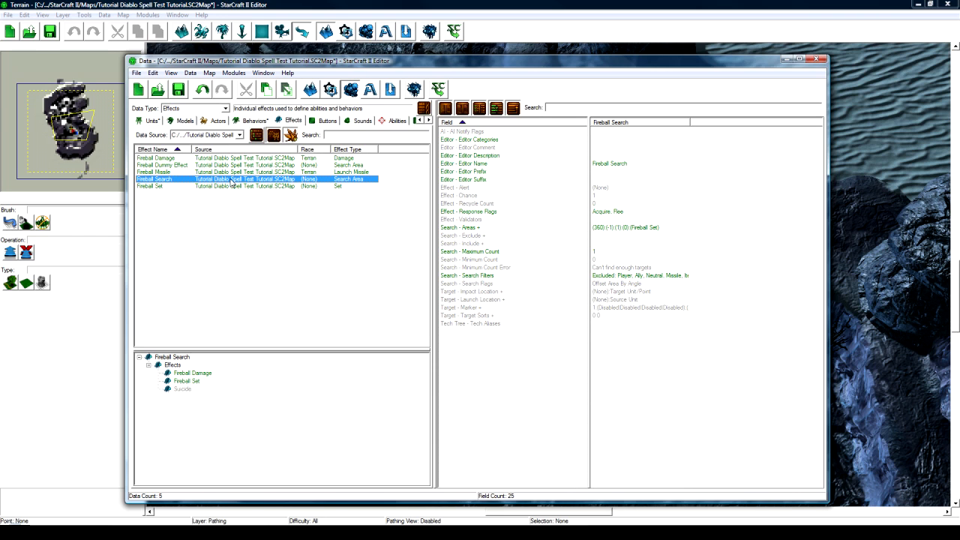
pyautogui.hotkey('ctrl', 's')
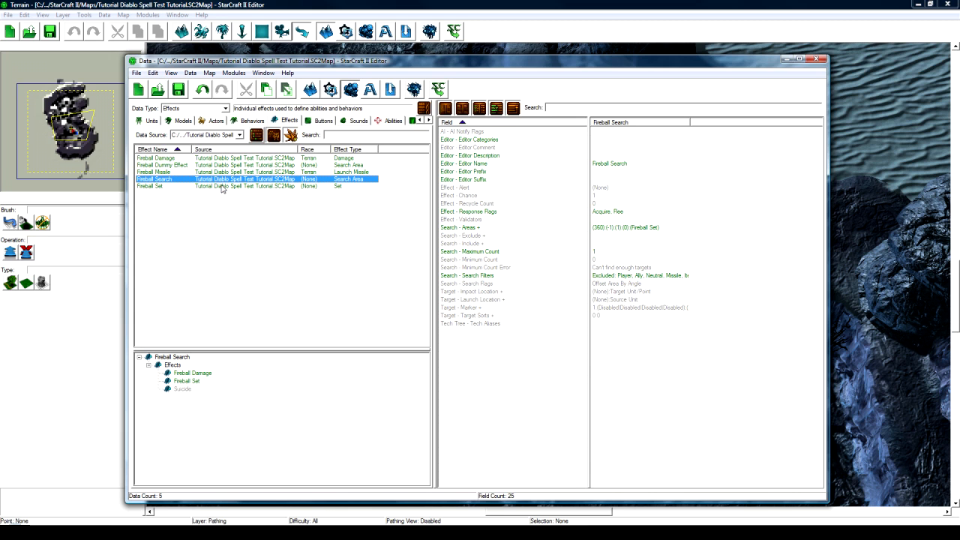
# Start a new actor named Fireball Hit Target Explode Model and generate its matching ID
pyautogui.click(215, 121)
pyautogui.rightClick(173, 185)
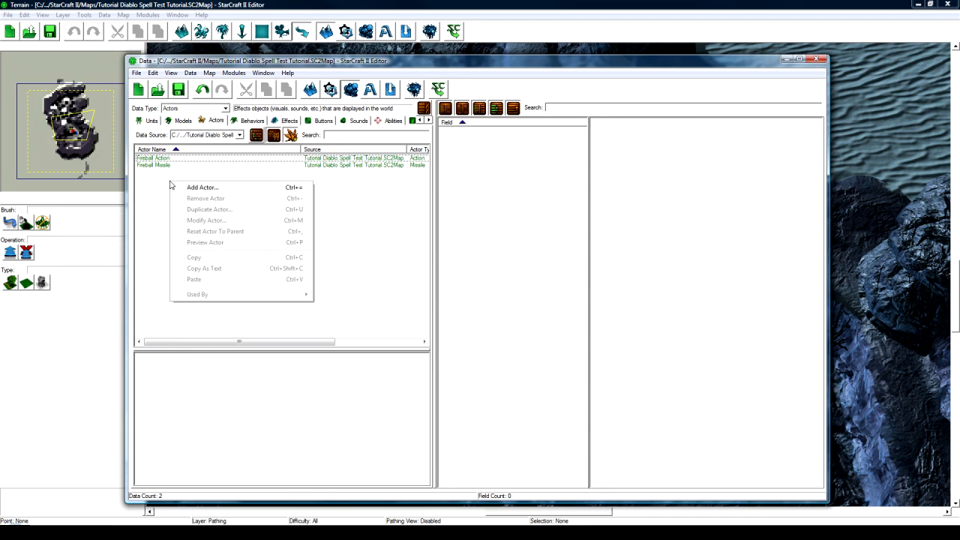
pyautogui.click(201, 188)
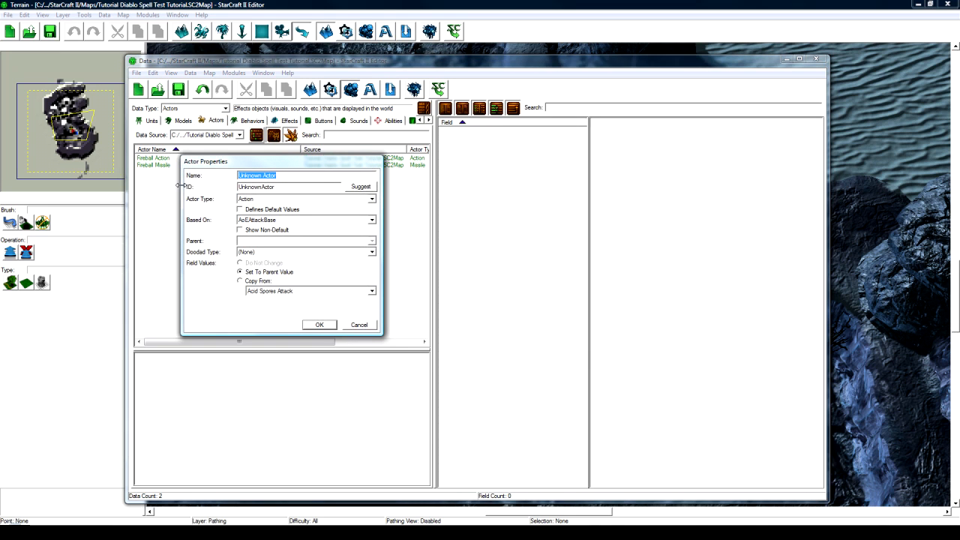
pyautogui.write('Fireball Hit Target Explode Mo')
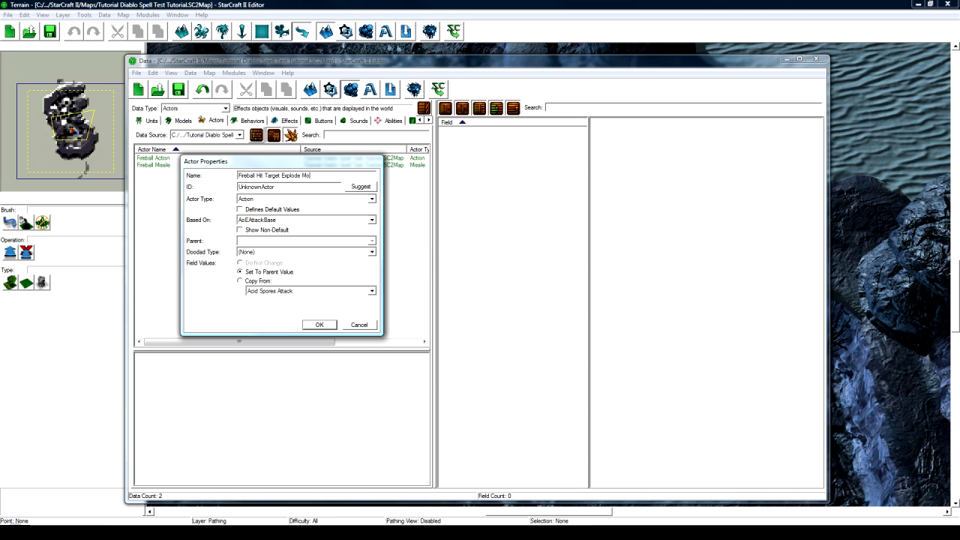
pyautogui.click(361, 186)
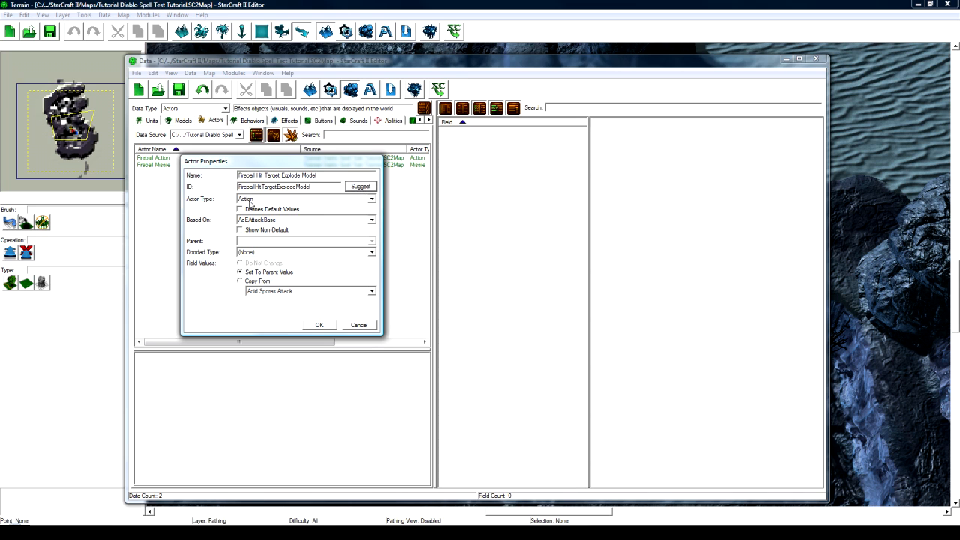
# Set the new actor's type to Model, base it on BuffOneShot and create it
pyautogui.click(303, 199)
pyautogui.click(247, 338)
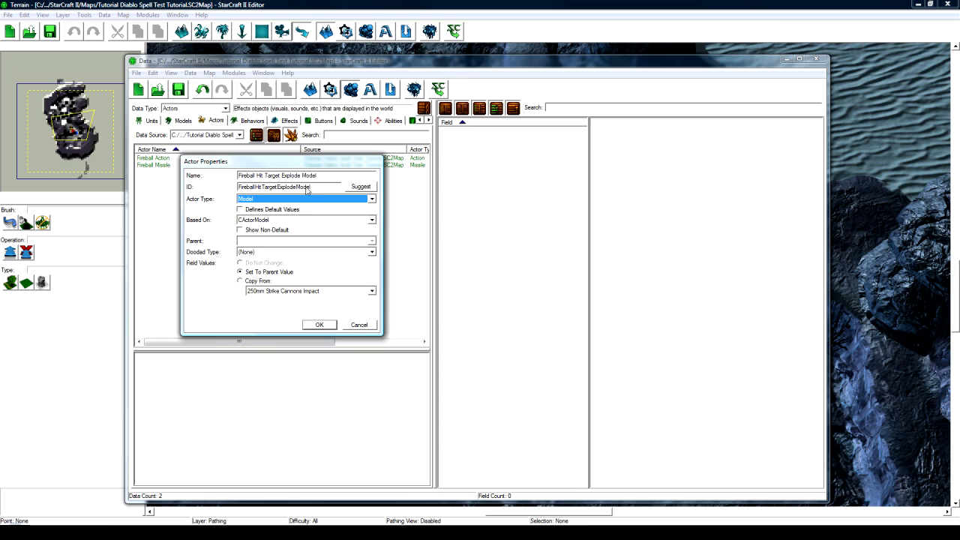
pyautogui.moveTo(318, 175); pyautogui.dragTo(239, 175)
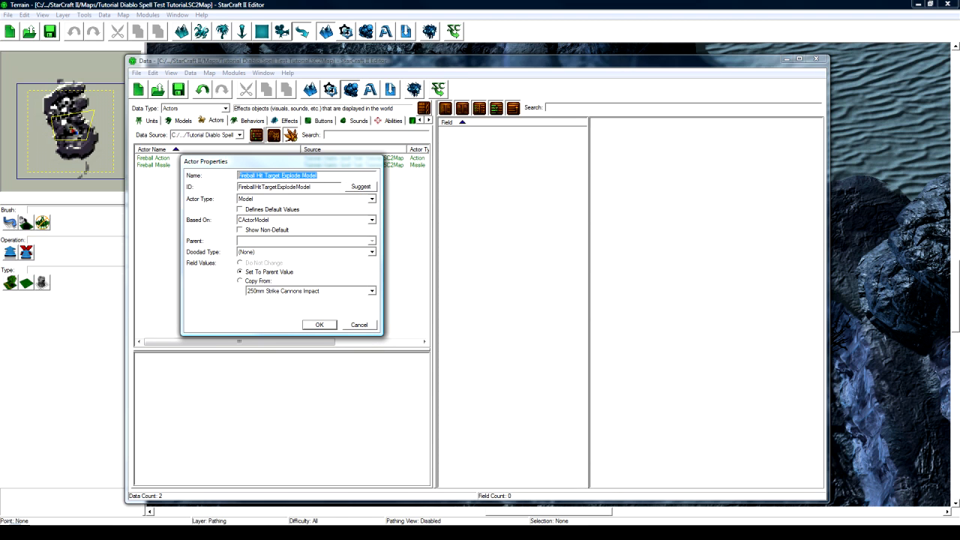
pyautogui.click(268, 220)
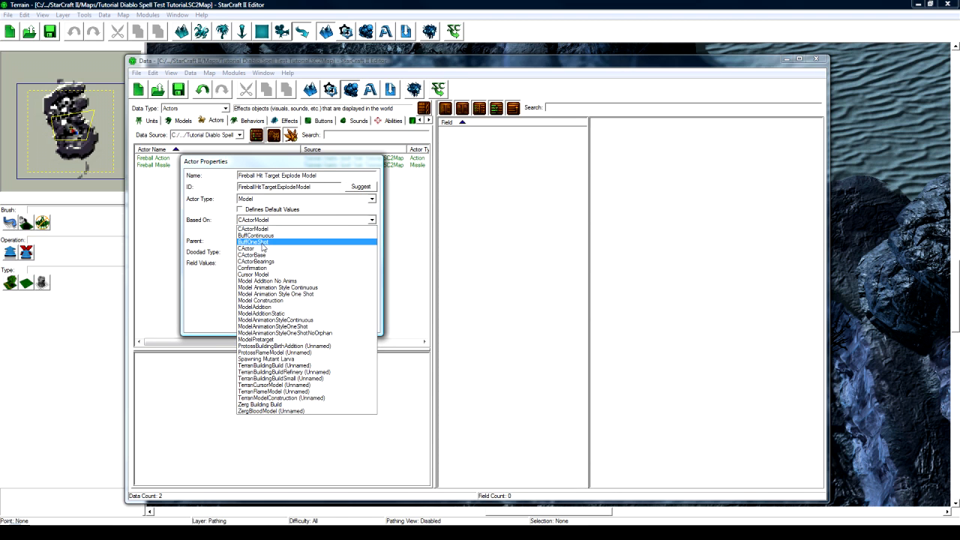
pyautogui.click(259, 242)
pyautogui.click(315, 324)
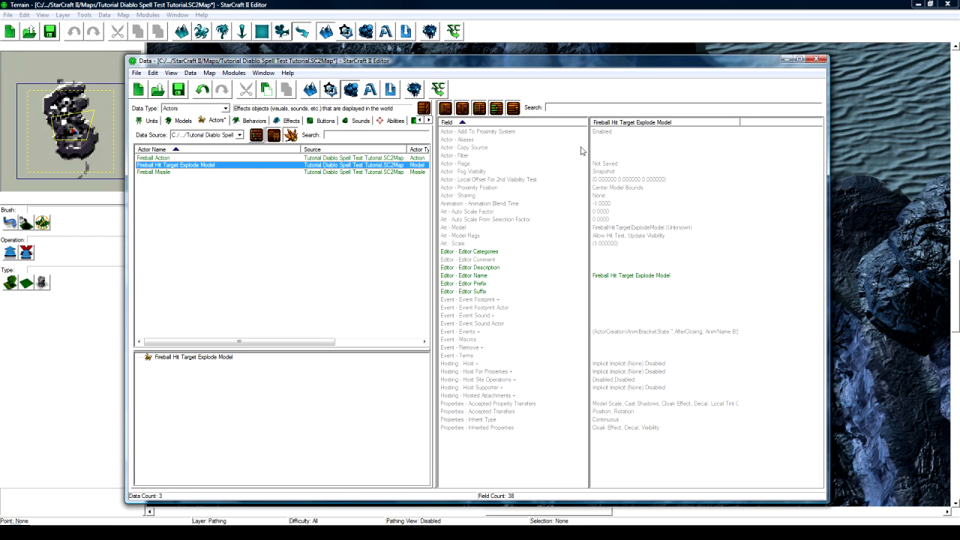
# Set the Art - Model of the Fireball Hit Target Explode Model actor to Battlecruiser Yamato Attack Impact
pyautogui.doubleClick(623, 228)
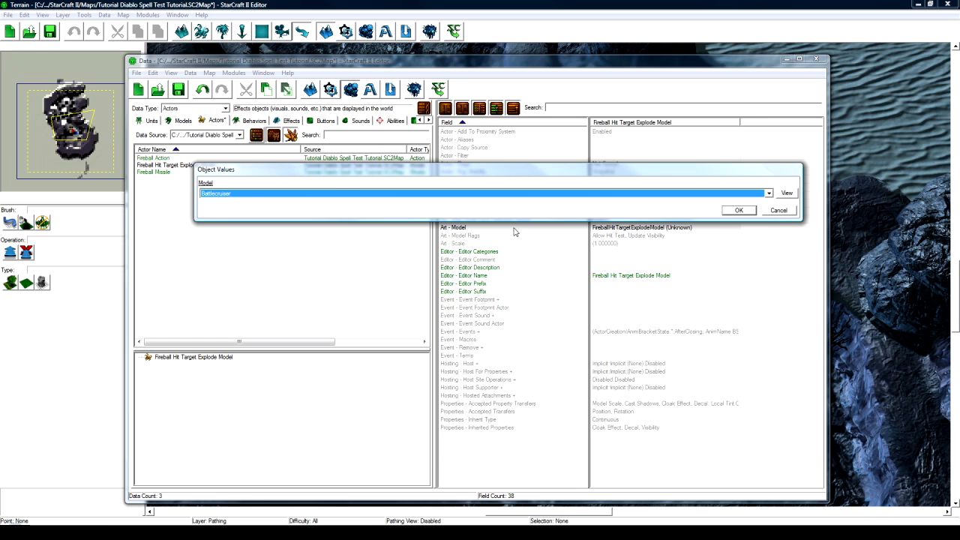
pyautogui.click(337, 195)
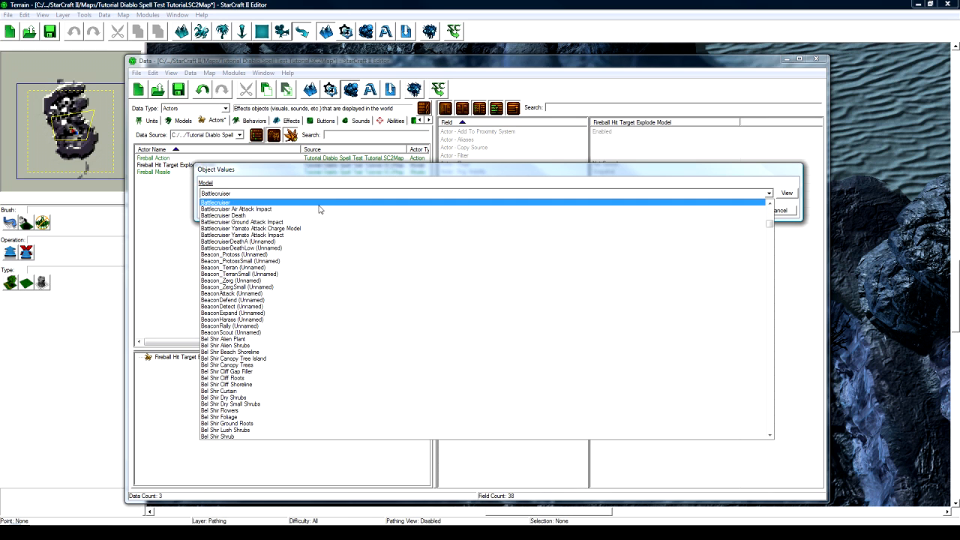
pyautogui.click(291, 236)
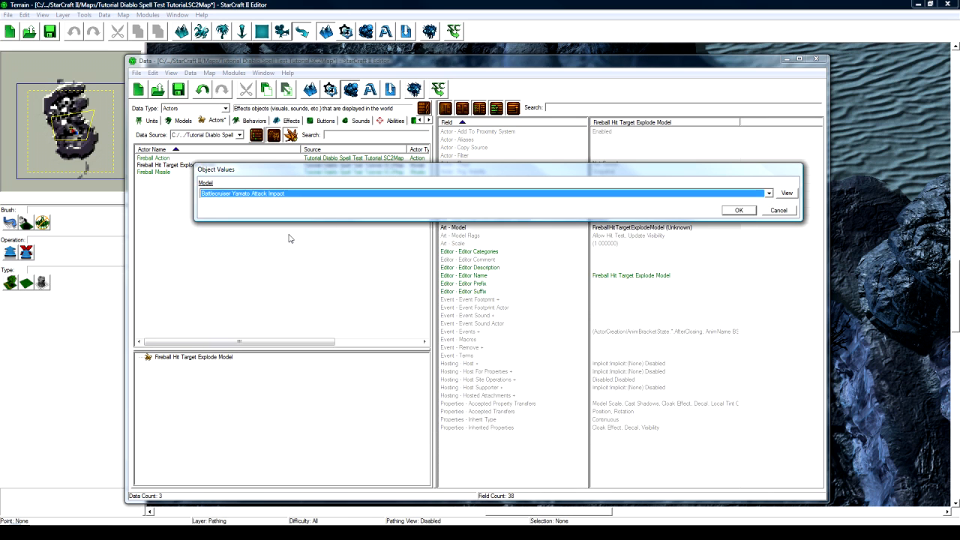
pyautogui.click(733, 210)
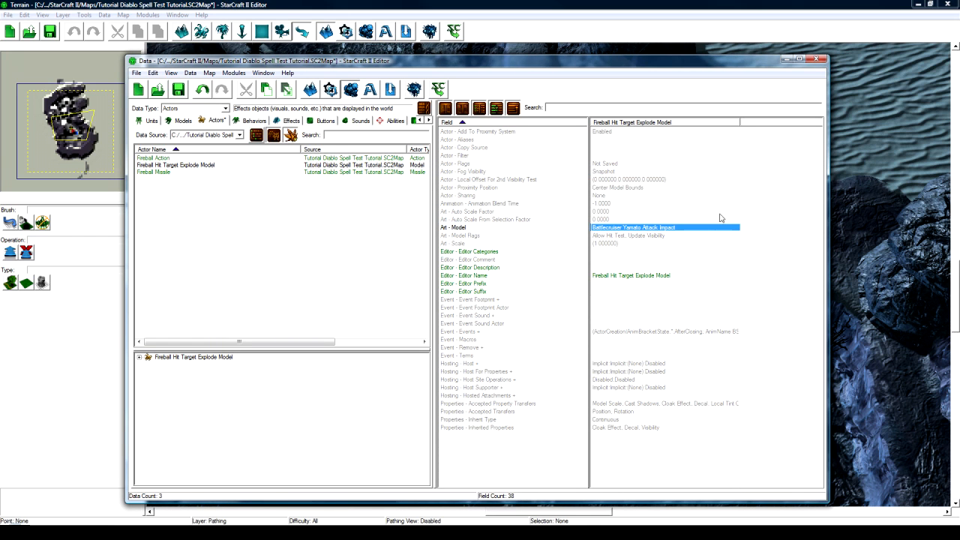
pyautogui.click(659, 237)
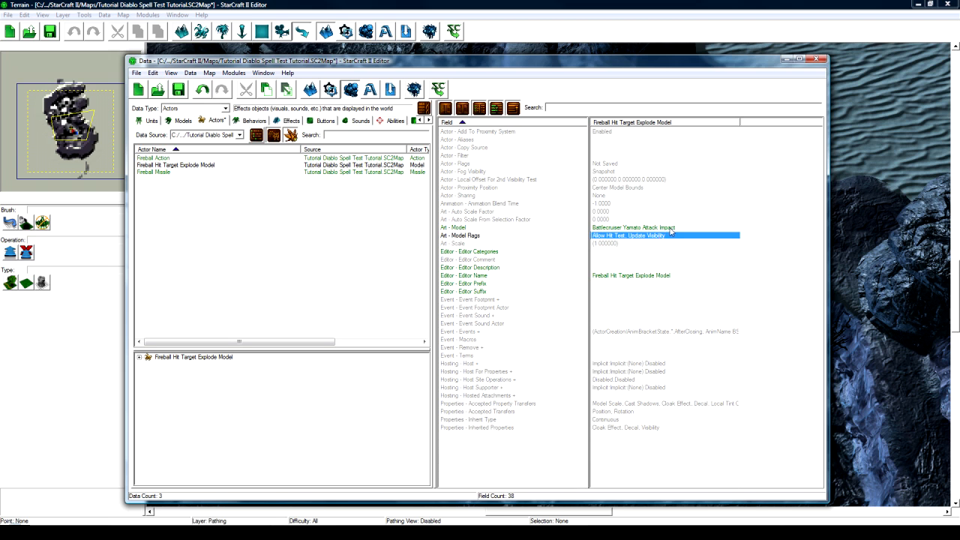
pyautogui.press('Up')
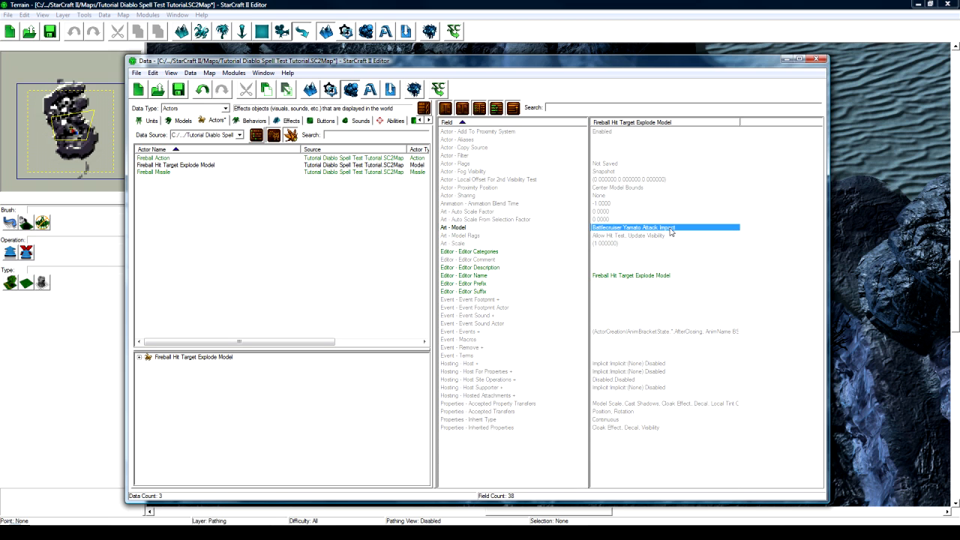
# Examine the explode model actor's event list, covering its creation, animation bracket and orphan events with their messages
pyautogui.doubleClick(618, 331)
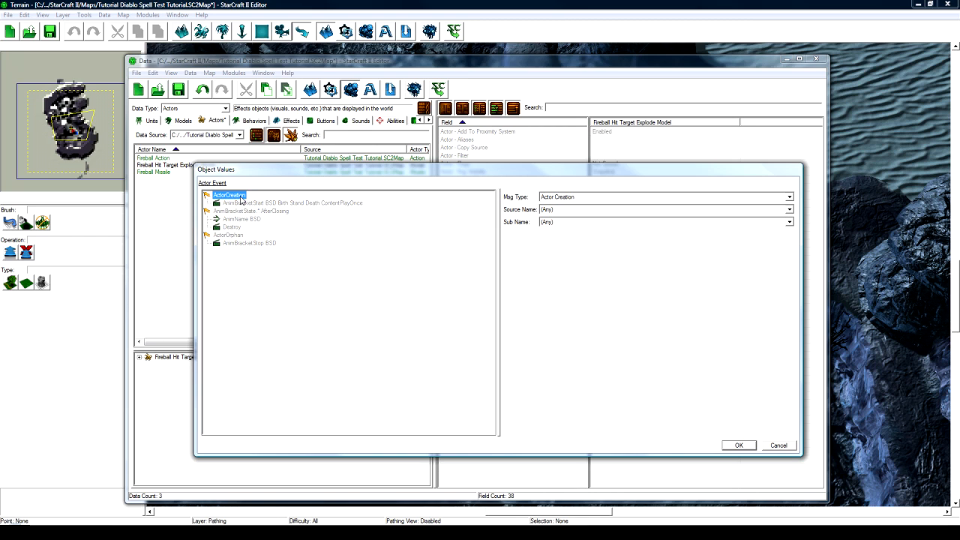
pyautogui.click(248, 203)
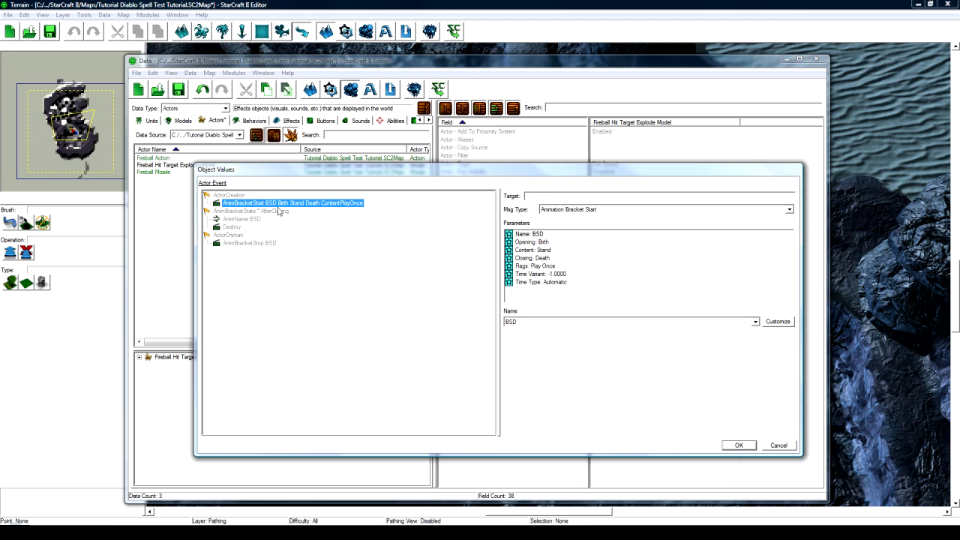
pyautogui.click(229, 195)
pyautogui.click(236, 202)
pyautogui.click(235, 196)
pyautogui.click(239, 203)
pyautogui.click(240, 203)
pyautogui.click(245, 210)
pyautogui.click(238, 236)
pyautogui.click(239, 243)
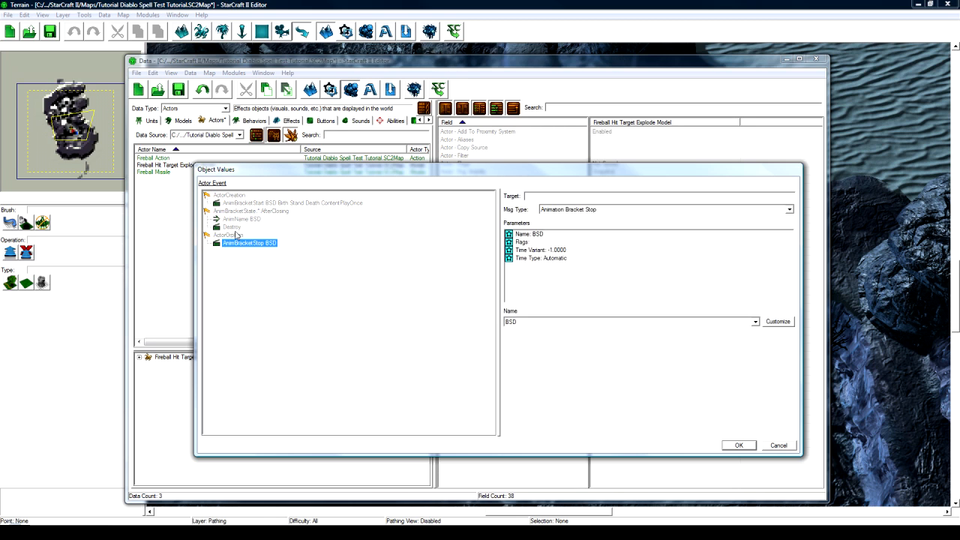
# Add a new event after the orphan event of the explode model actor and set its message type to Effect
pyautogui.click(236, 235)
pyautogui.click(238, 243)
pyautogui.click(237, 236)
pyautogui.rightClick(237, 237)
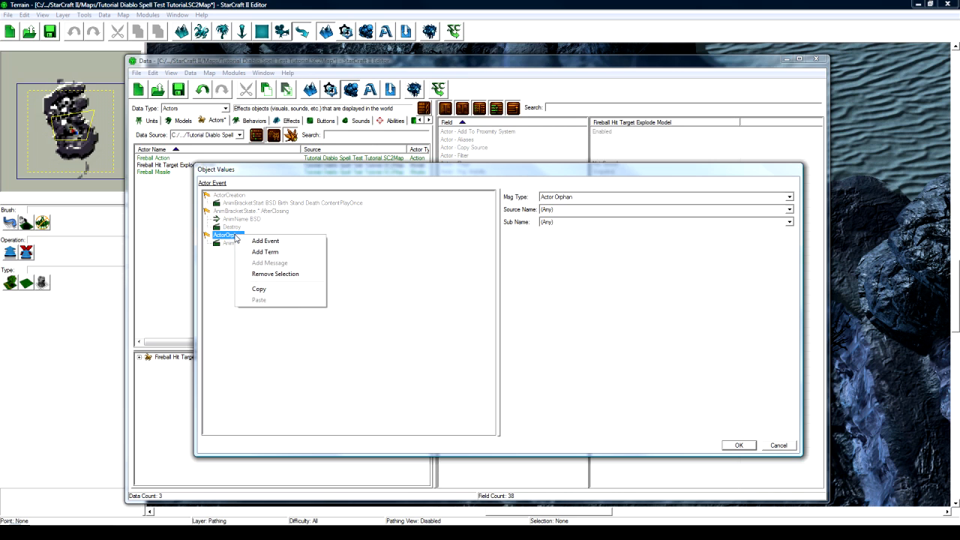
pyautogui.click(257, 243)
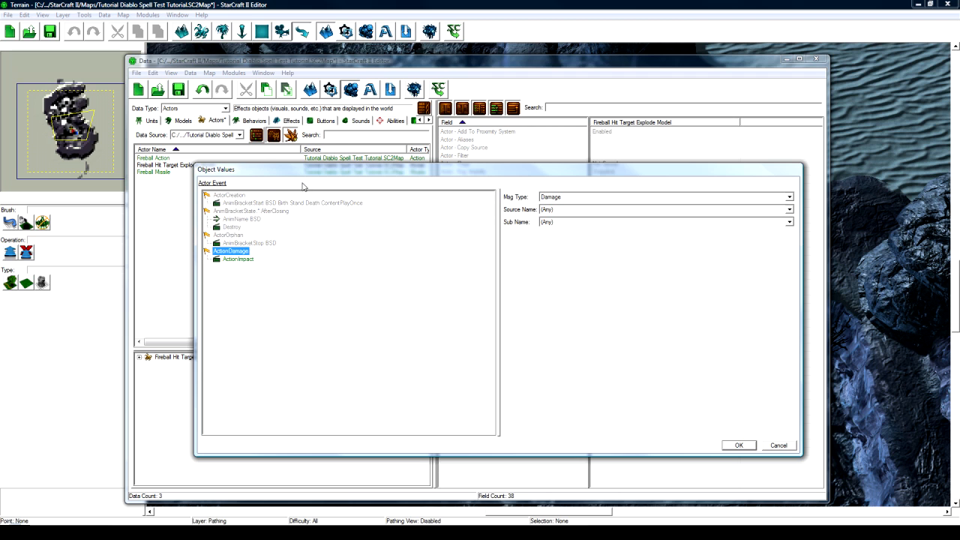
pyautogui.moveTo(318, 171); pyautogui.dragTo(296, 172)
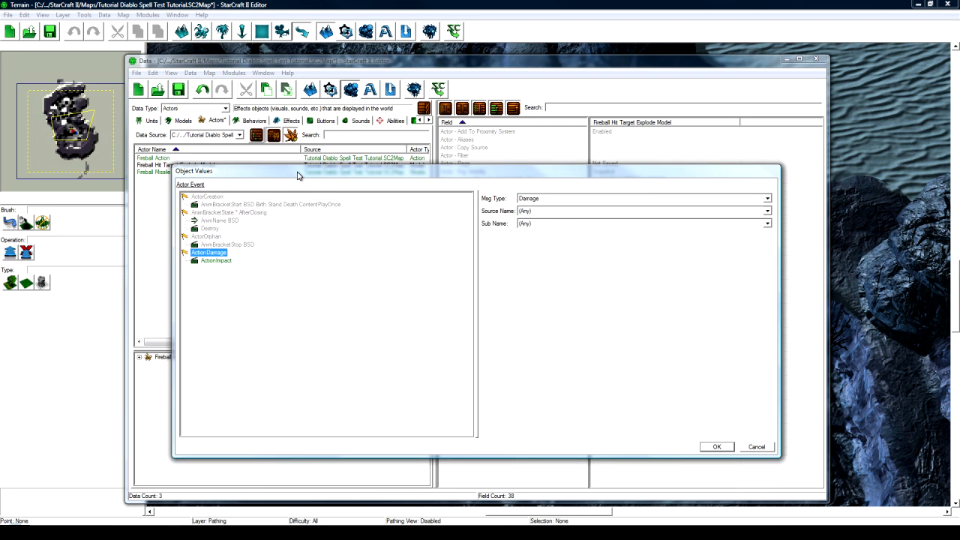
pyautogui.click(532, 202)
pyautogui.press('e')
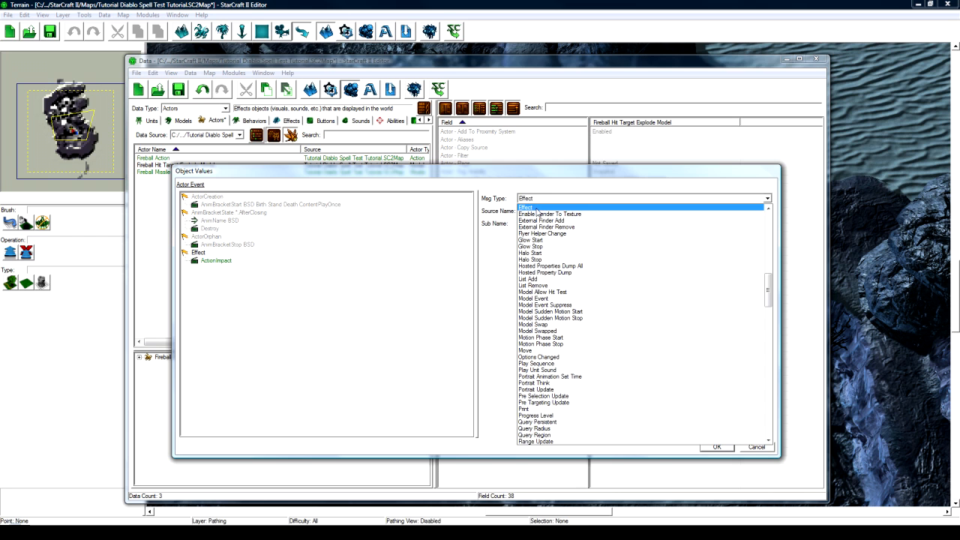
pyautogui.click(536, 209)
# Set the new Effect event's source name to Fireball Set and its sub name to Start
pyautogui.click(529, 213)
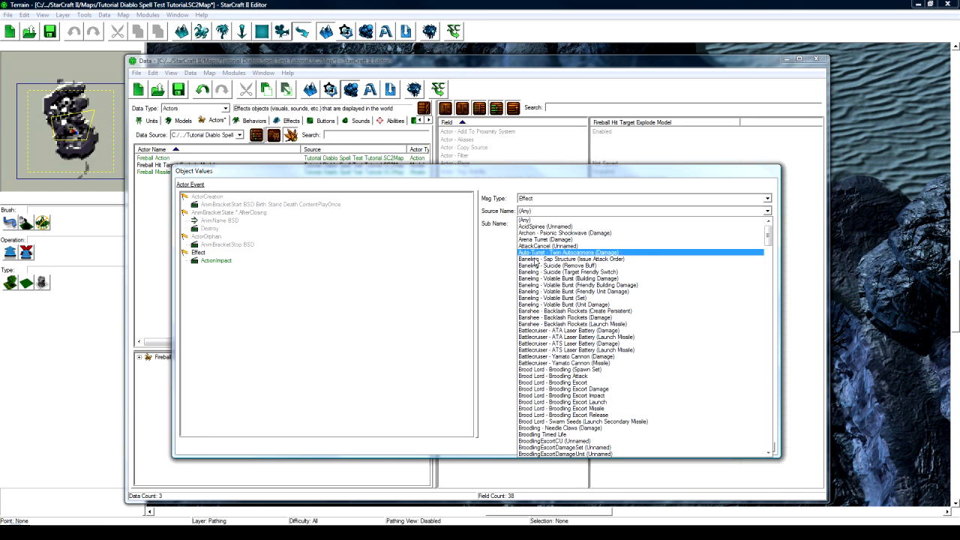
pyautogui.press('f')
pyautogui.click(553, 246)
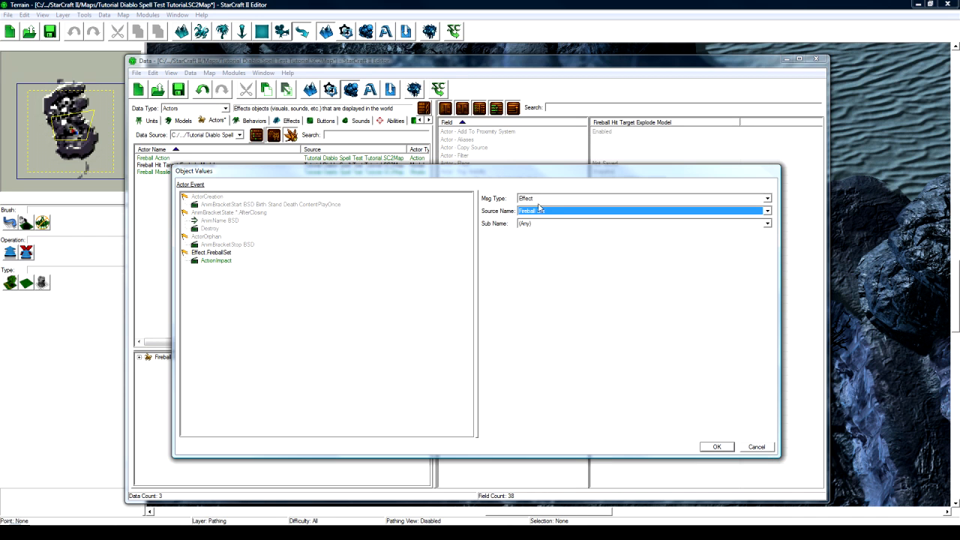
pyautogui.click(540, 213)
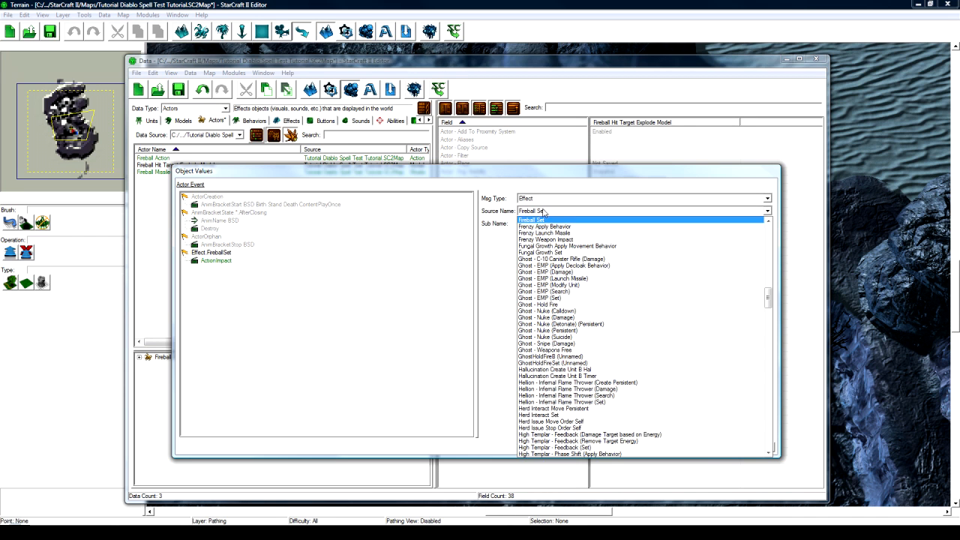
pyautogui.scroll(-10, 547, 233)
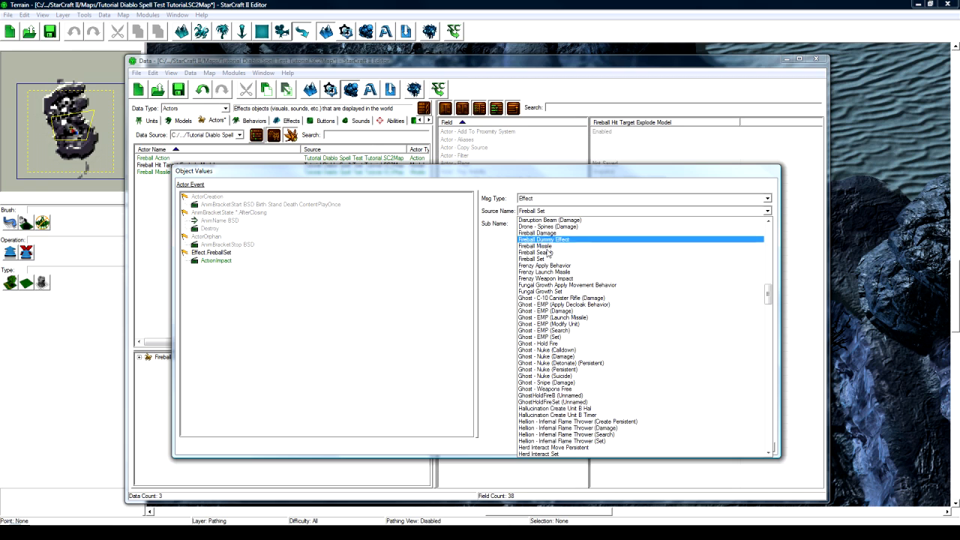
pyautogui.click(549, 259)
pyautogui.click(537, 223)
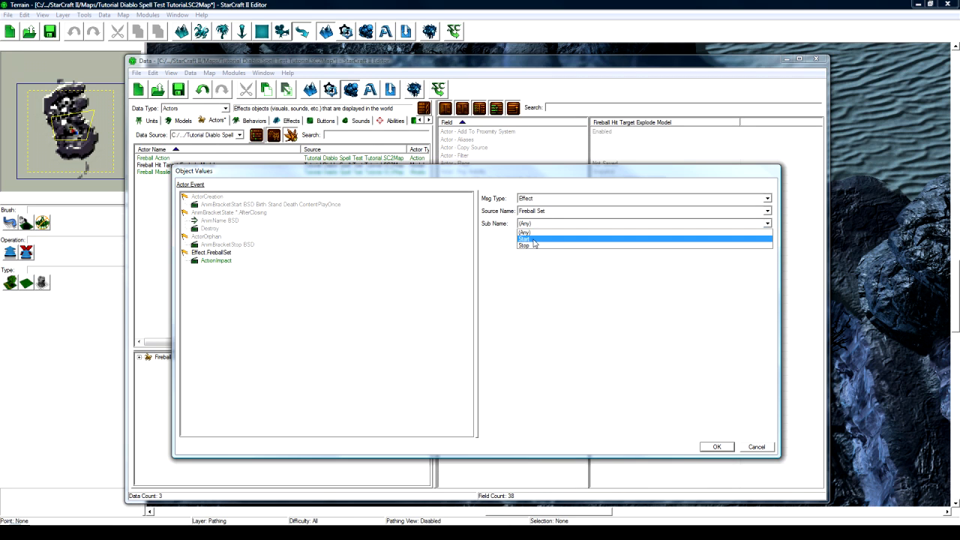
pyautogui.click(533, 239)
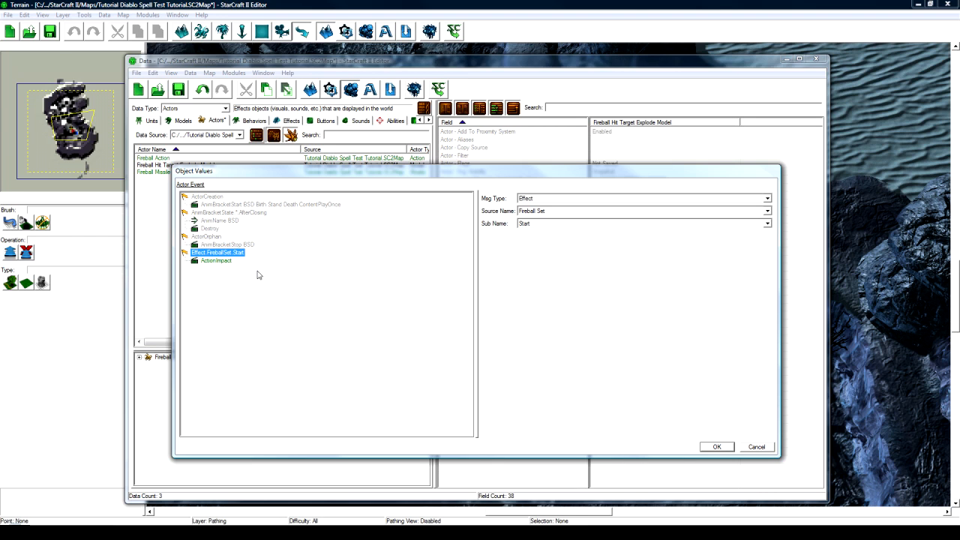
# Change the message under the Fireball Set start event from Action Impact to Create
pyautogui.click(217, 261)
pyautogui.click(563, 212)
pyautogui.scroll(-3, 562, 214)
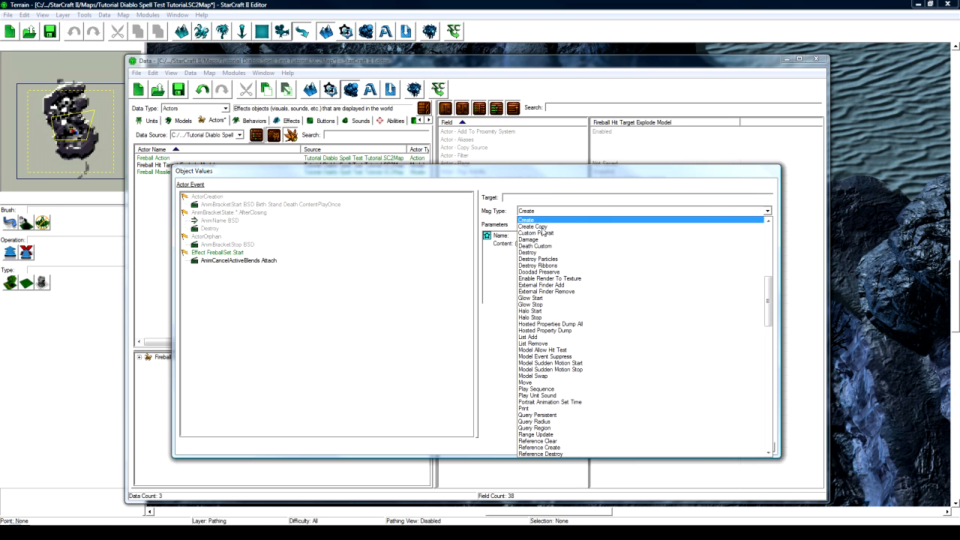
pyautogui.click(527, 278)
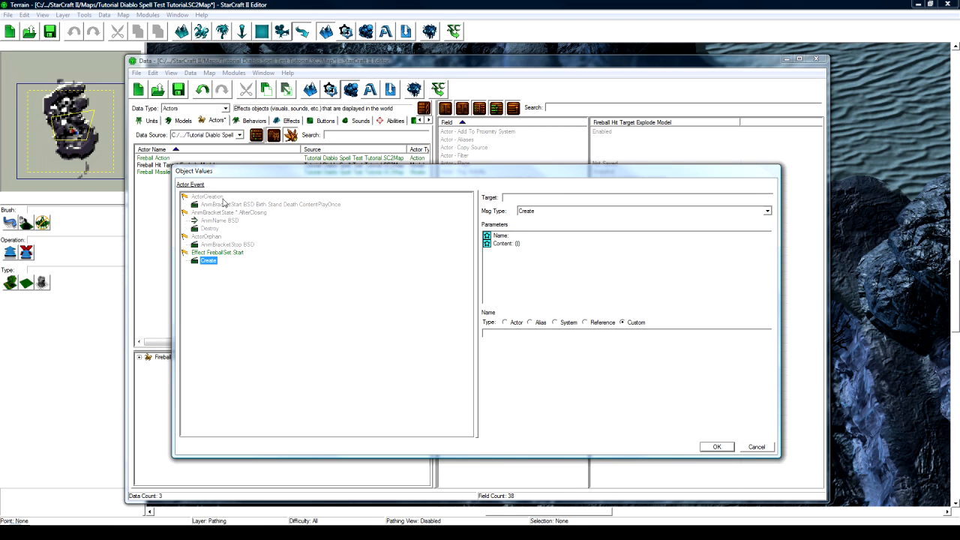
# Review the creation, animation bracket and orphan events, and apply the event list changes to the explode model actor
pyautogui.click(221, 197)
pyautogui.click(224, 204)
pyautogui.click(223, 197)
pyautogui.click(225, 204)
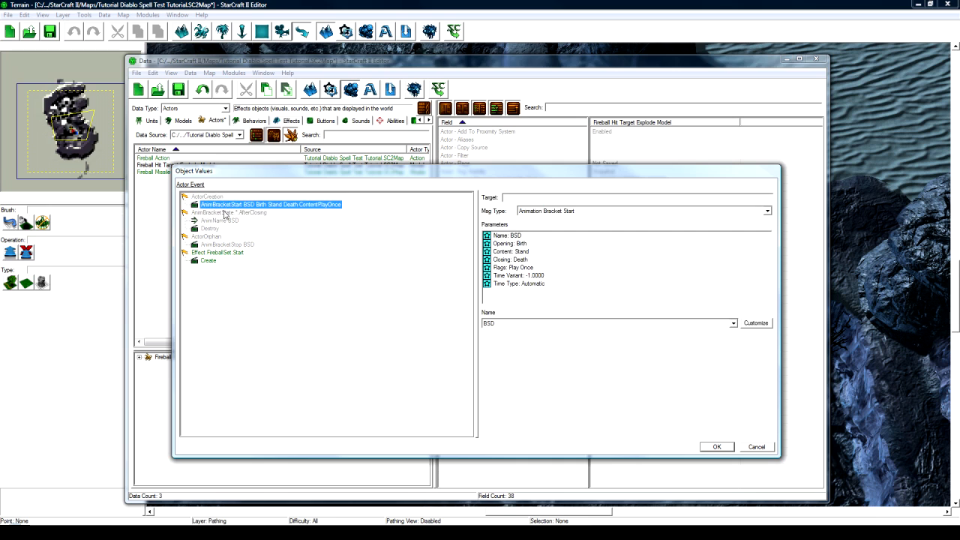
pyautogui.click(225, 213)
pyautogui.click(229, 221)
pyautogui.click(225, 213)
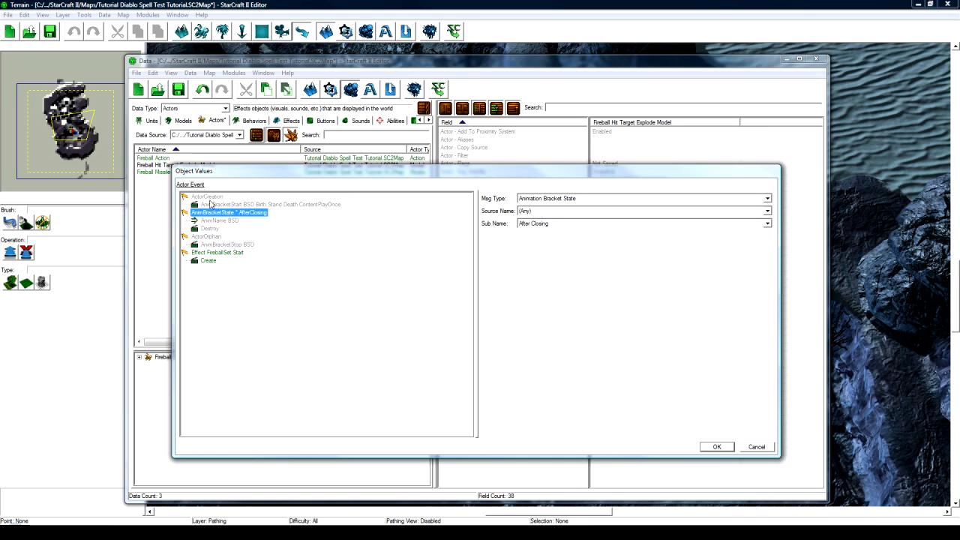
pyautogui.click(218, 222)
pyautogui.click(215, 237)
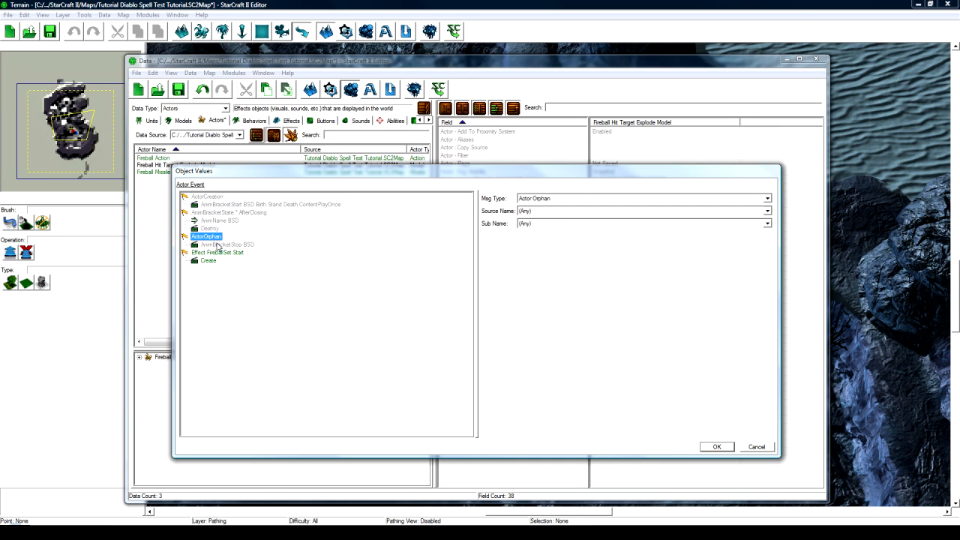
pyautogui.click(217, 244)
pyautogui.click(216, 235)
pyautogui.click(715, 447)
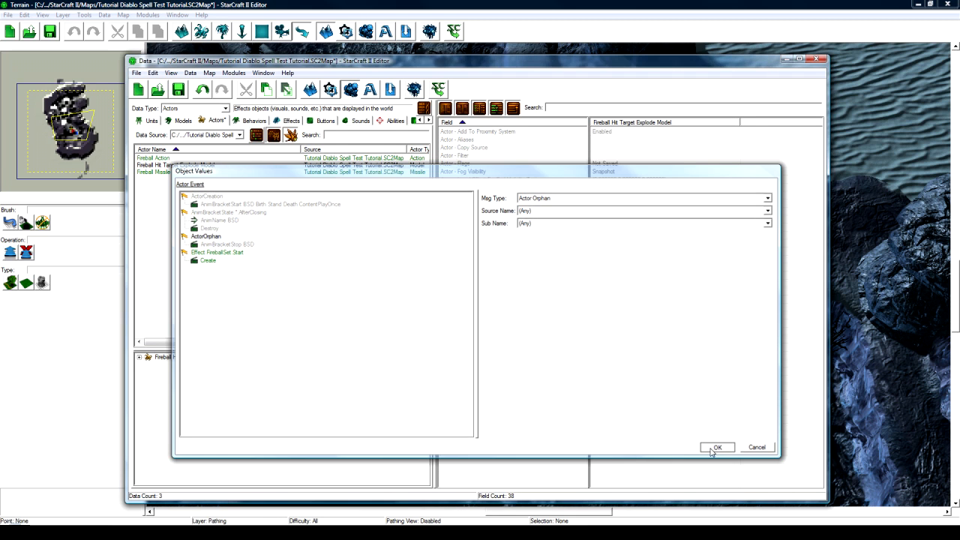
# Start a new actor named Fireball Hit Target Sound and generate its matching ID
pyautogui.click(194, 166)
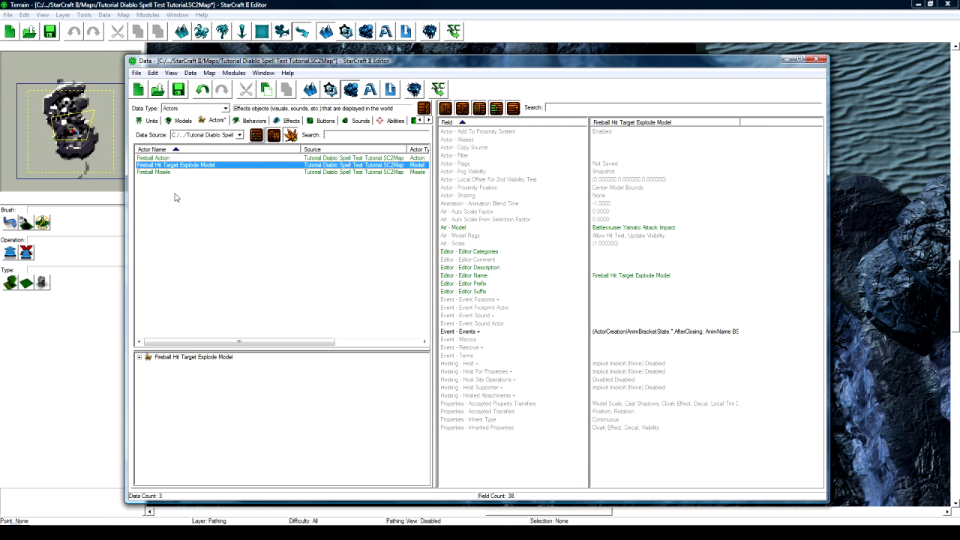
pyautogui.rightClick(175, 197)
pyautogui.click(193, 203)
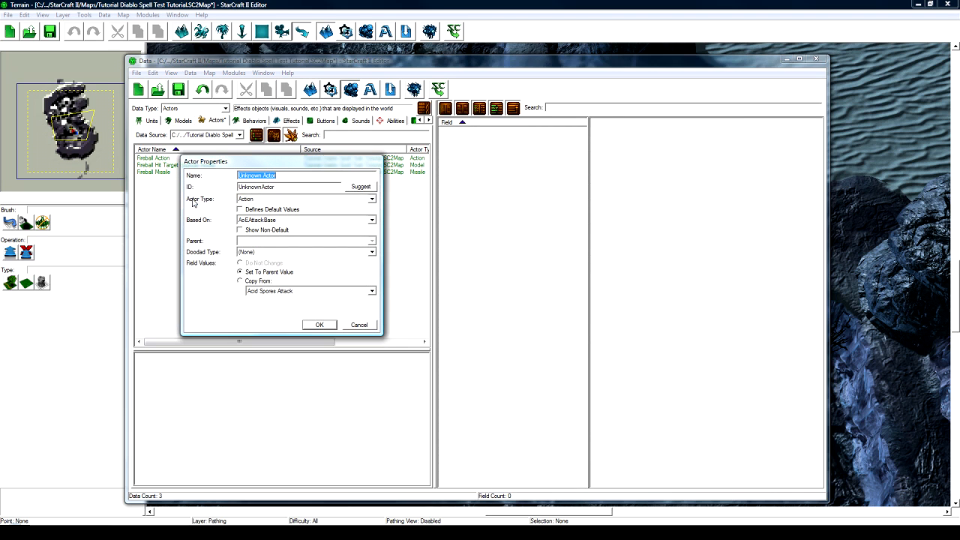
pyautogui.write('Fireball Hit Target Sound')
pyautogui.click(360, 186)
# Set the new actor's type to Sound, base it on SoundOneShot and create it
pyautogui.click(335, 198)
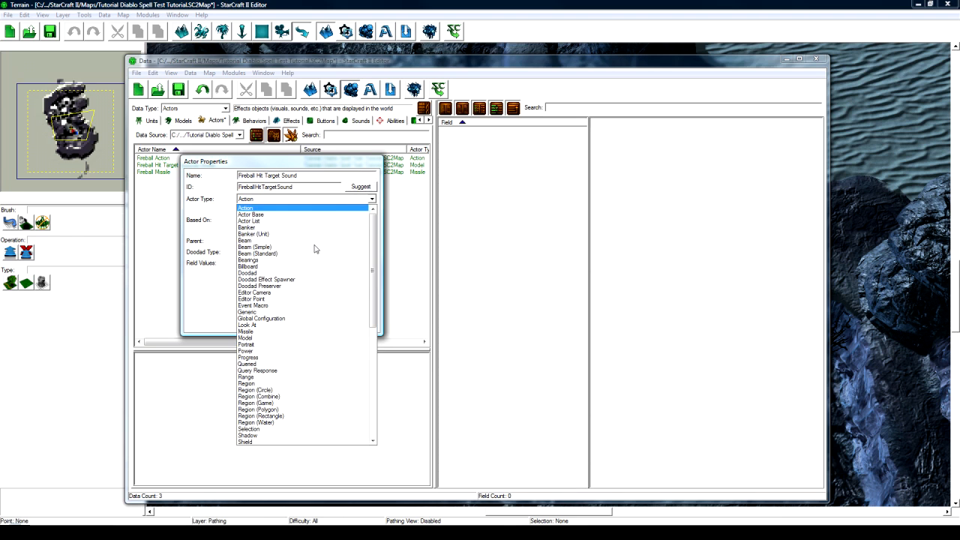
pyautogui.scroll(-9, 286, 398)
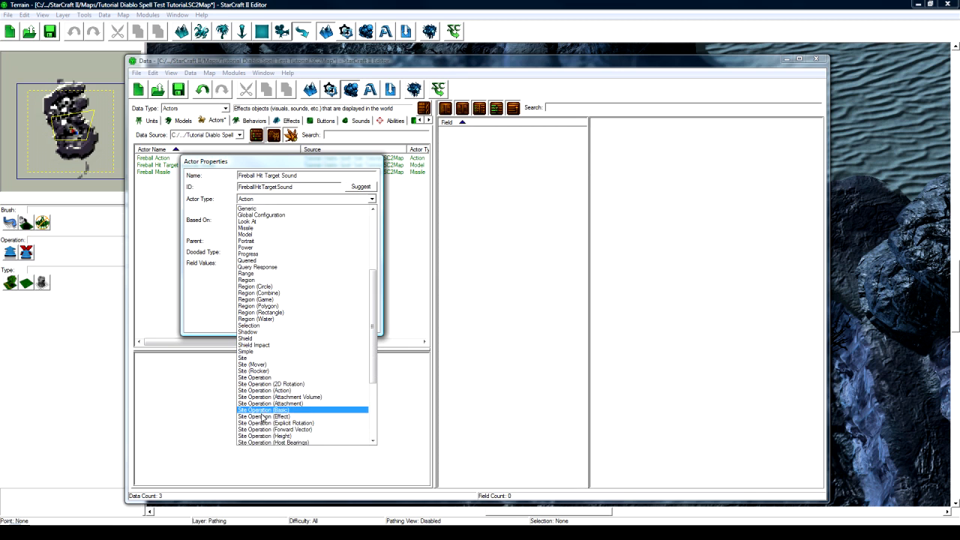
pyautogui.scroll(-5, 264, 403)
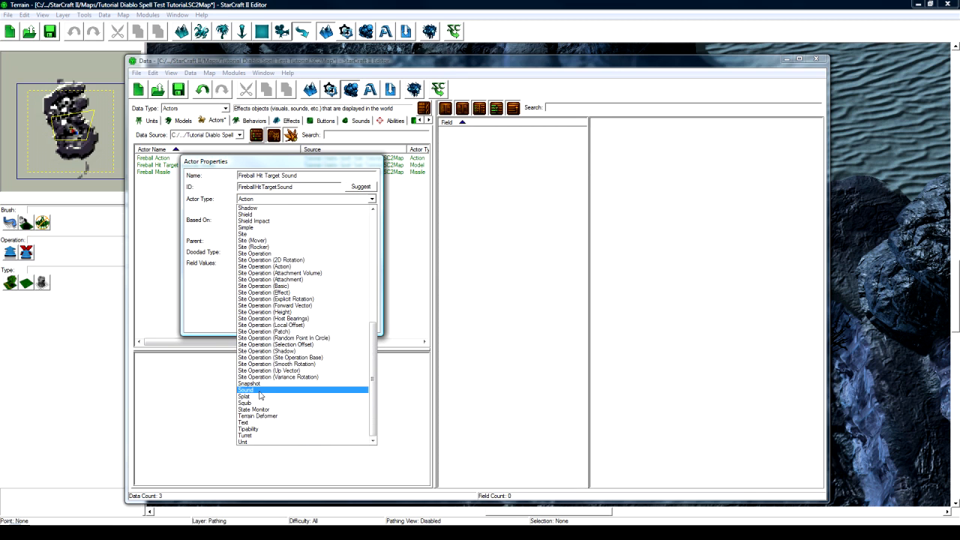
pyautogui.click(258, 392)
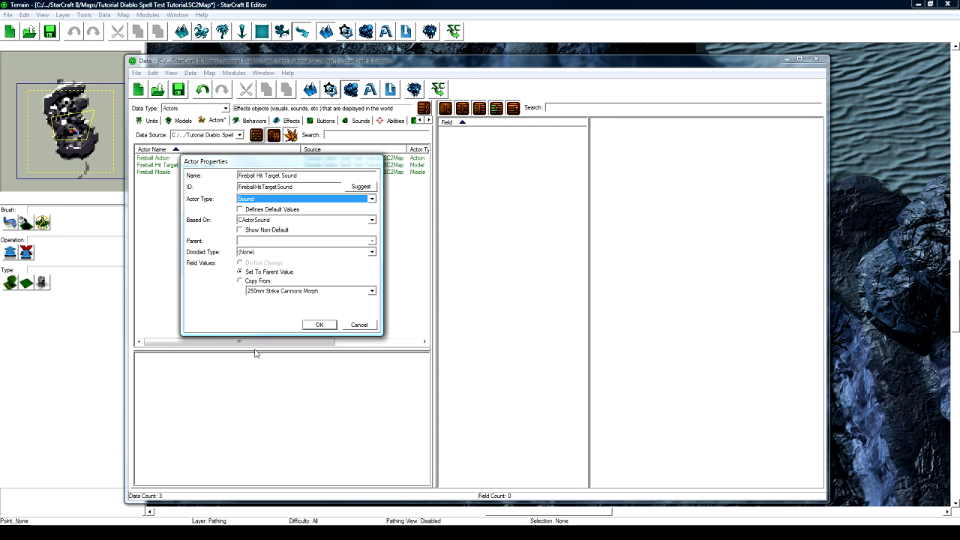
pyautogui.click(268, 220)
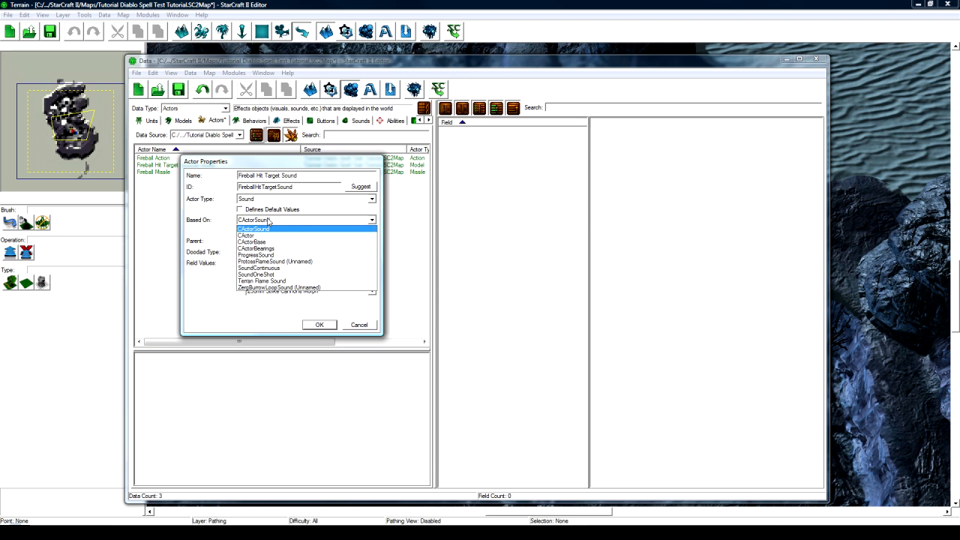
pyautogui.click(267, 274)
pyautogui.click(319, 325)
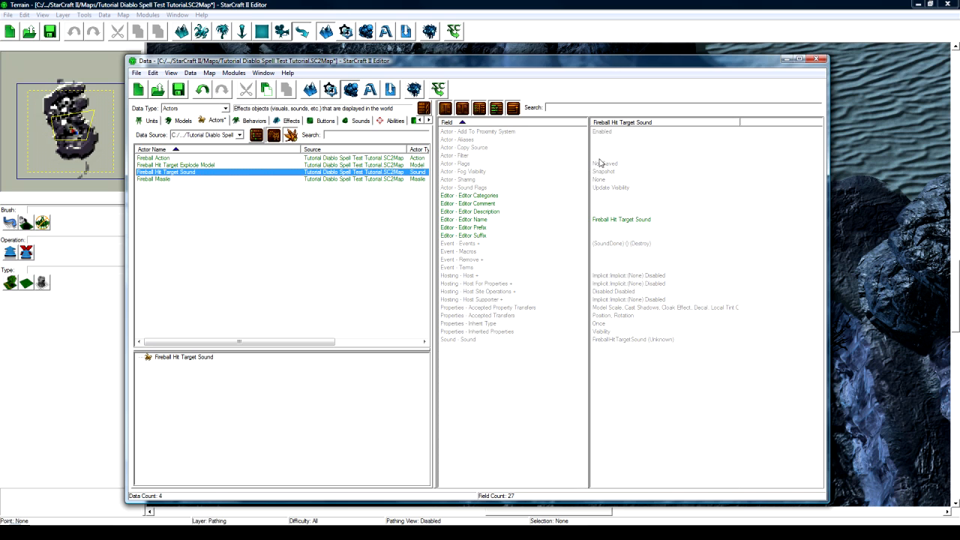
# Set the Sound field of the Fireball Hit Target Sound actor to Battlecruiser_YamatoAttackImpact
pyautogui.doubleClick(612, 342)
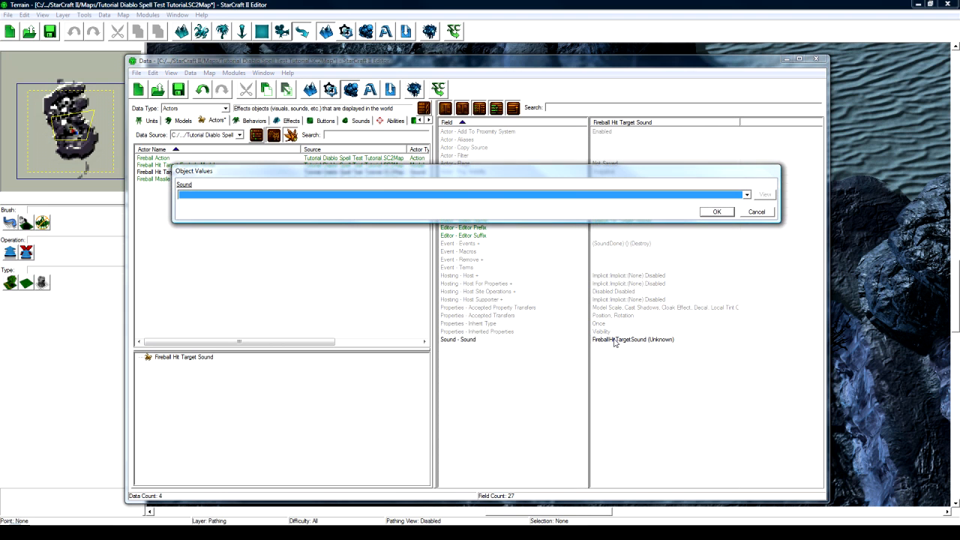
pyautogui.write('bat')
pyautogui.click(289, 197)
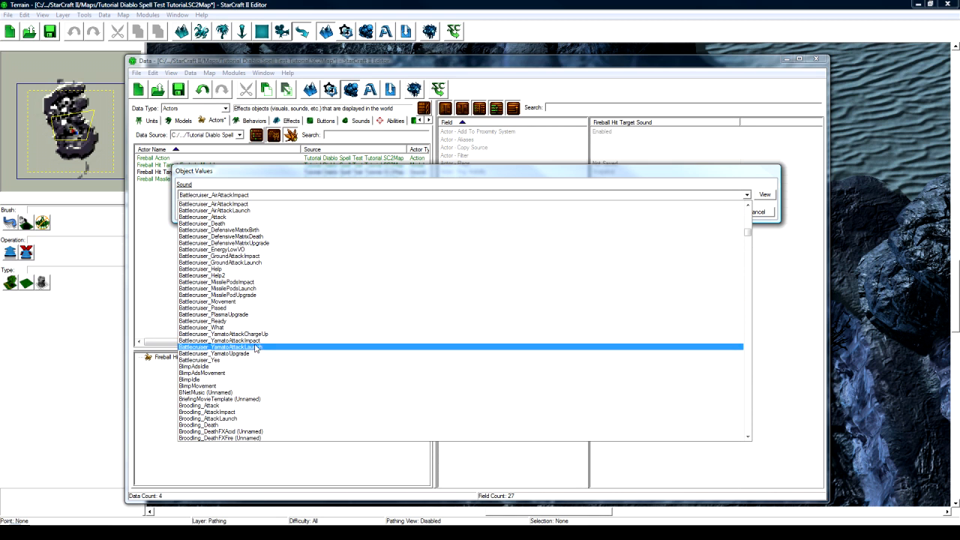
pyautogui.click(258, 342)
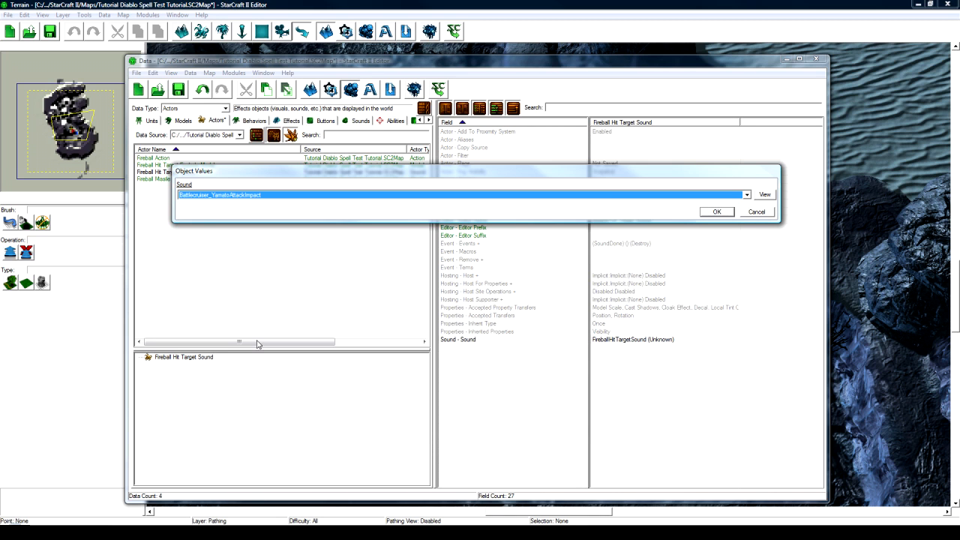
pyautogui.click(717, 212)
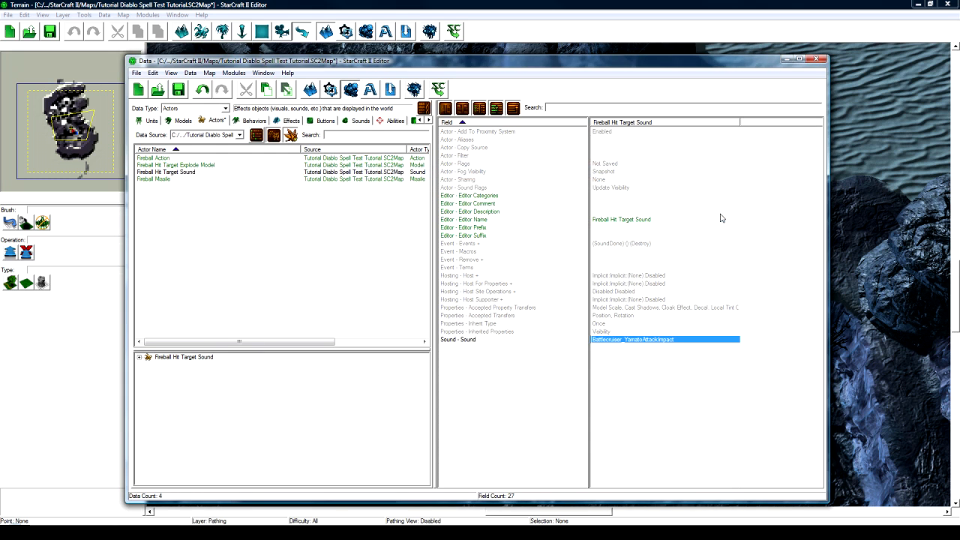
# Add a new event to the Fireball Hit Target Sound actor and set its message type to Effect
pyautogui.click(632, 245)
pyautogui.doubleClick(485, 244)
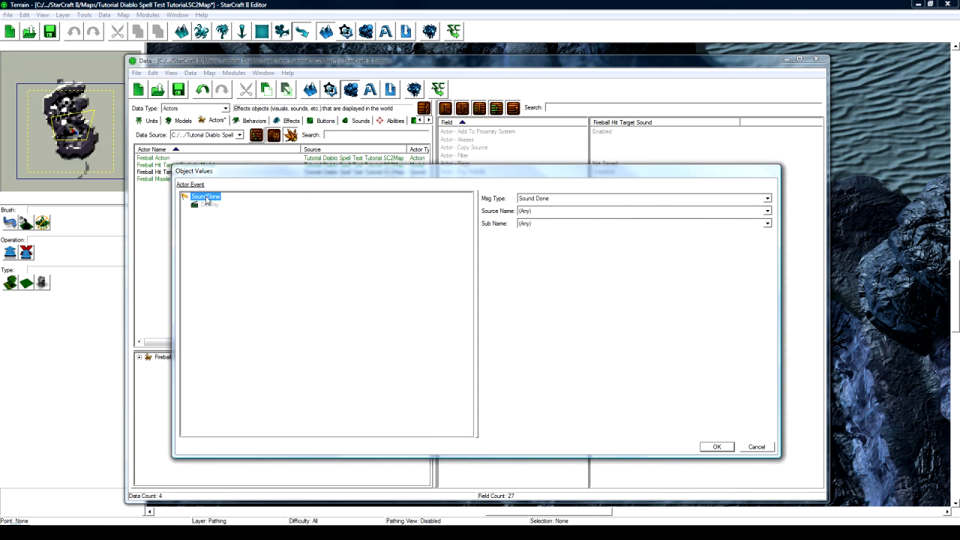
pyautogui.rightClick(206, 199)
pyautogui.click(235, 203)
pyautogui.click(542, 199)
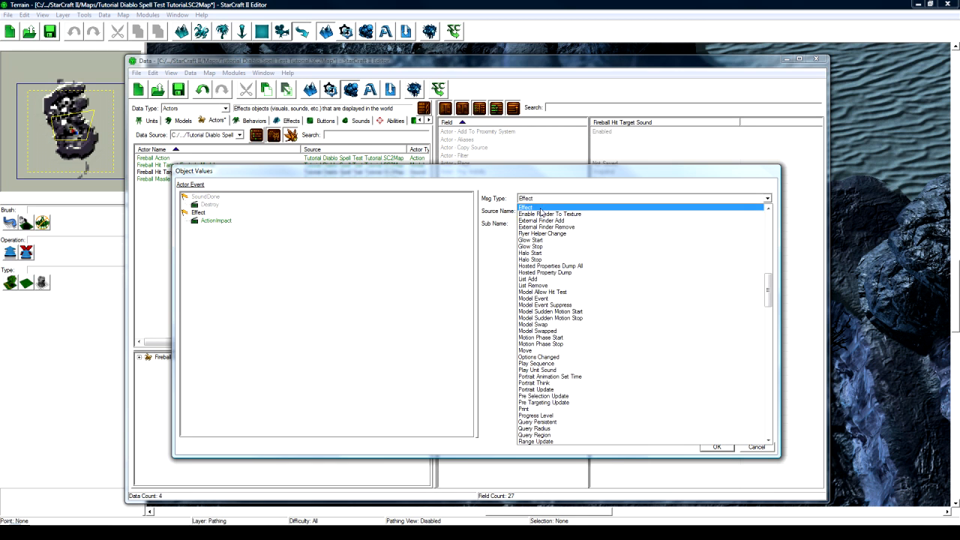
pyautogui.click(533, 208)
# Set the sound actor's Effect event to source name Fireball Set and sub name Start
pyautogui.click(538, 212)
pyautogui.press('f')
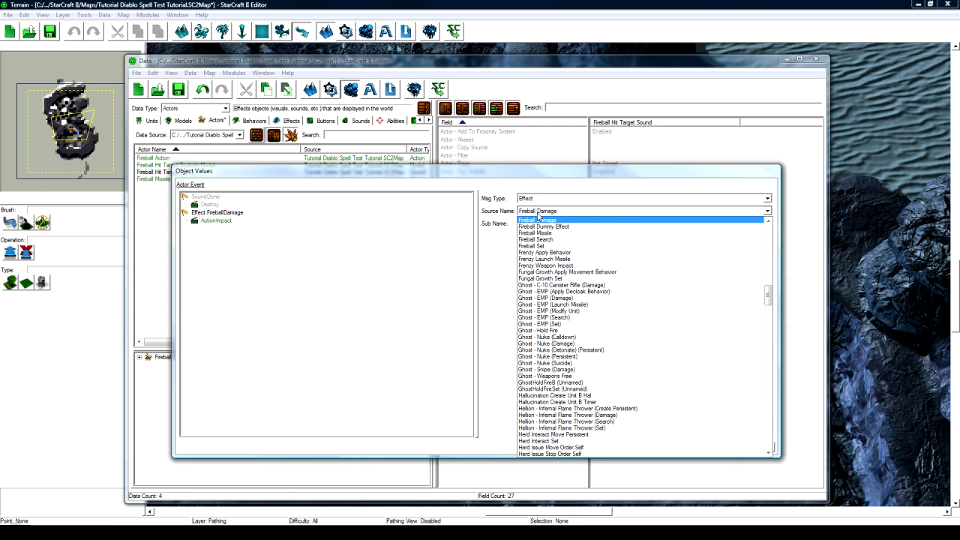
pyautogui.click(541, 246)
pyautogui.click(537, 223)
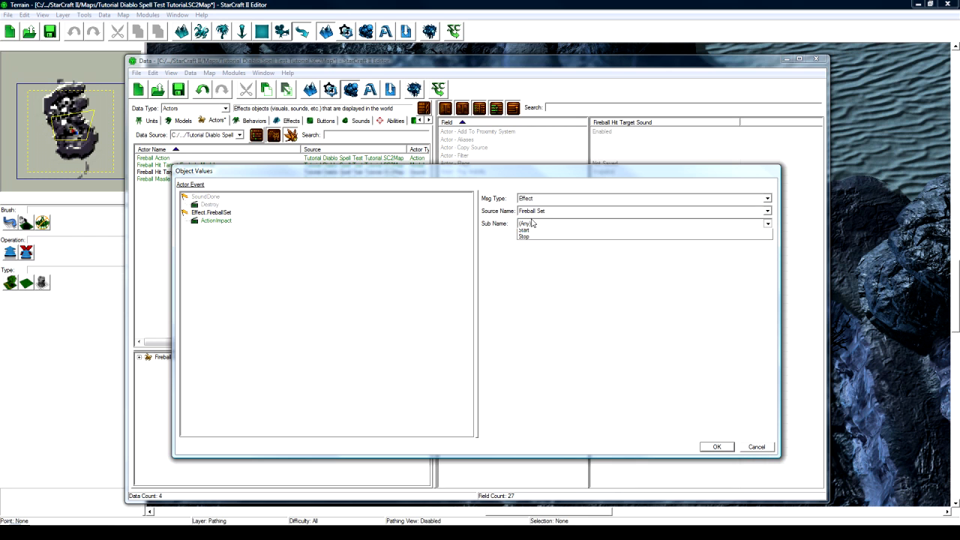
pyautogui.click(536, 240)
# Set the message under the sound actor's Fireball Set start event to Create
pyautogui.click(216, 220)
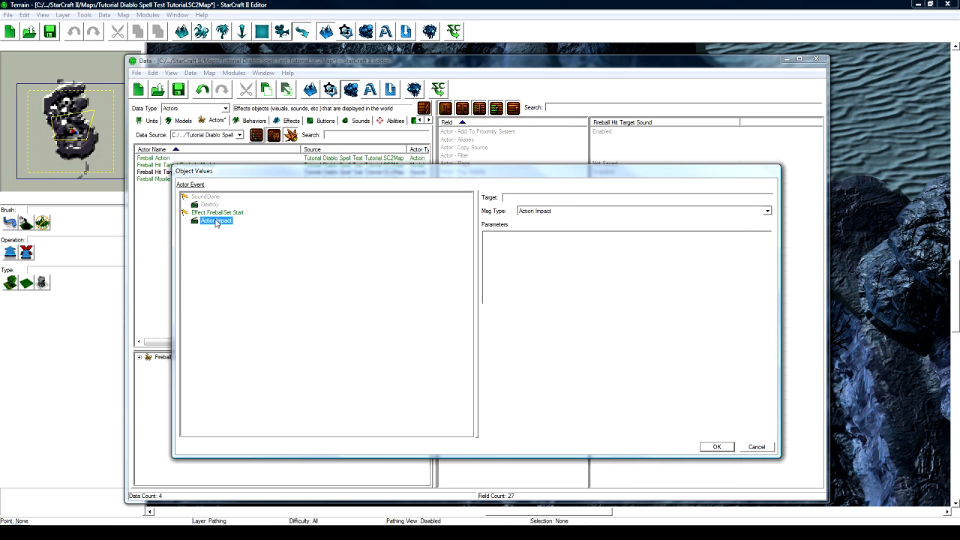
pyautogui.click(535, 213)
pyautogui.press('c')
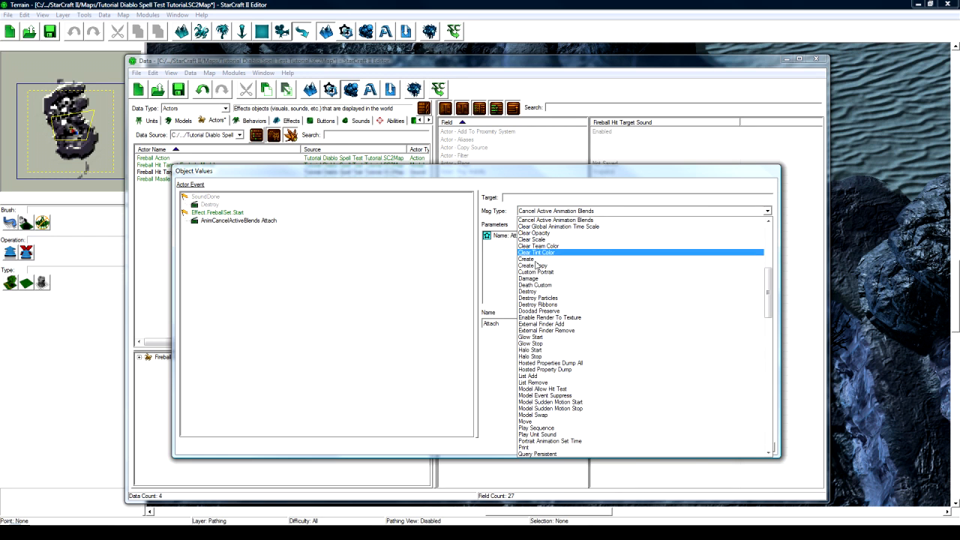
pyautogui.click(537, 260)
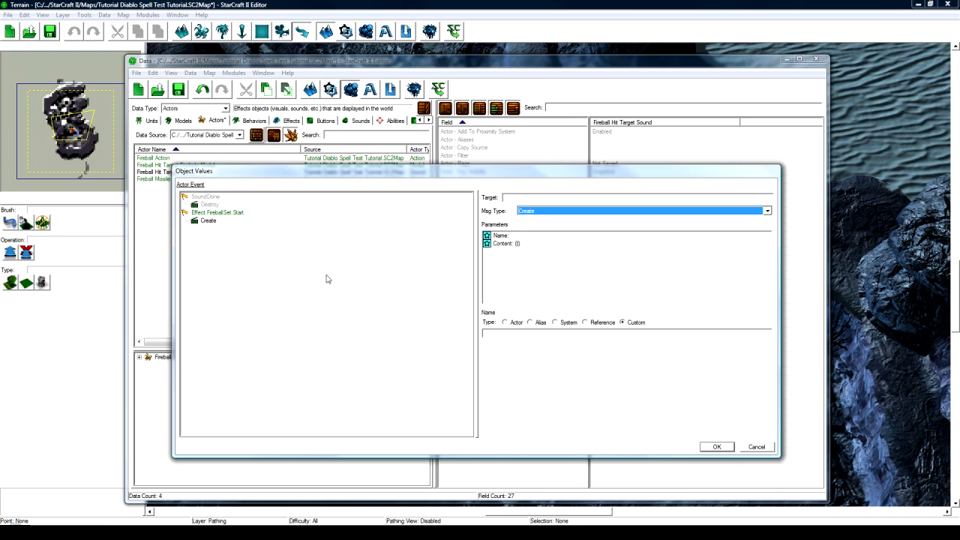
# Check the Effect.FireballSet.Start event and accept the event list of the Fireball Hit Target Sound actor
pyautogui.click(231, 213)
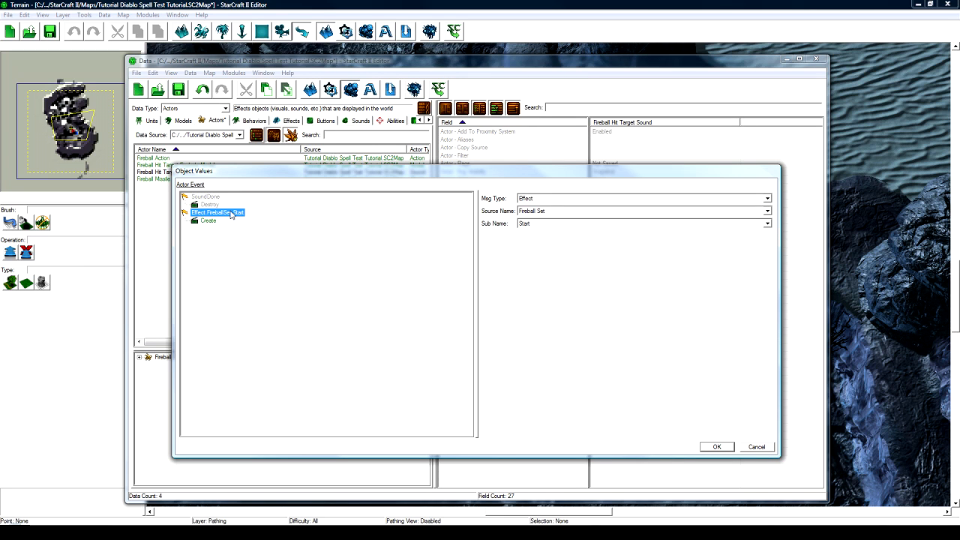
pyautogui.click(717, 447)
pyautogui.click(609, 257)
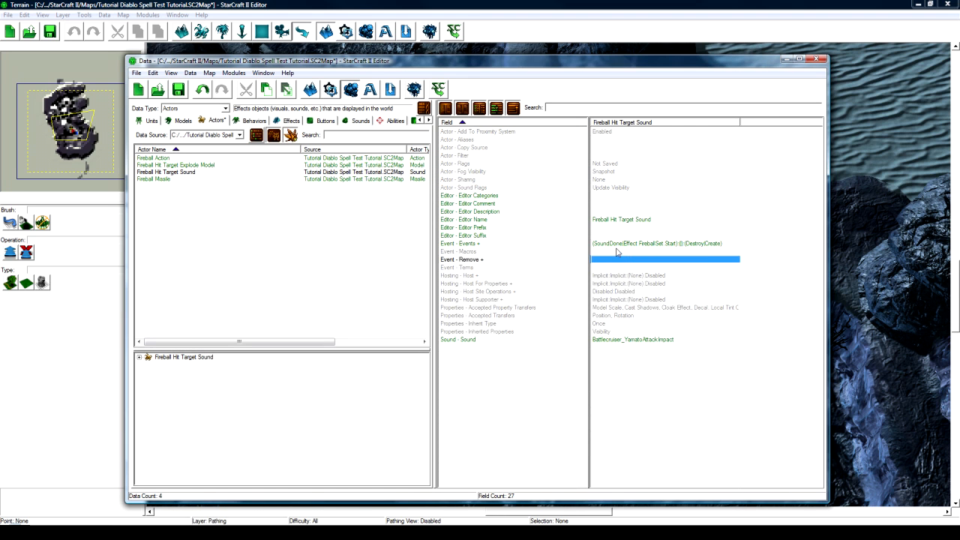
pyautogui.click(617, 251)
pyautogui.click(618, 243)
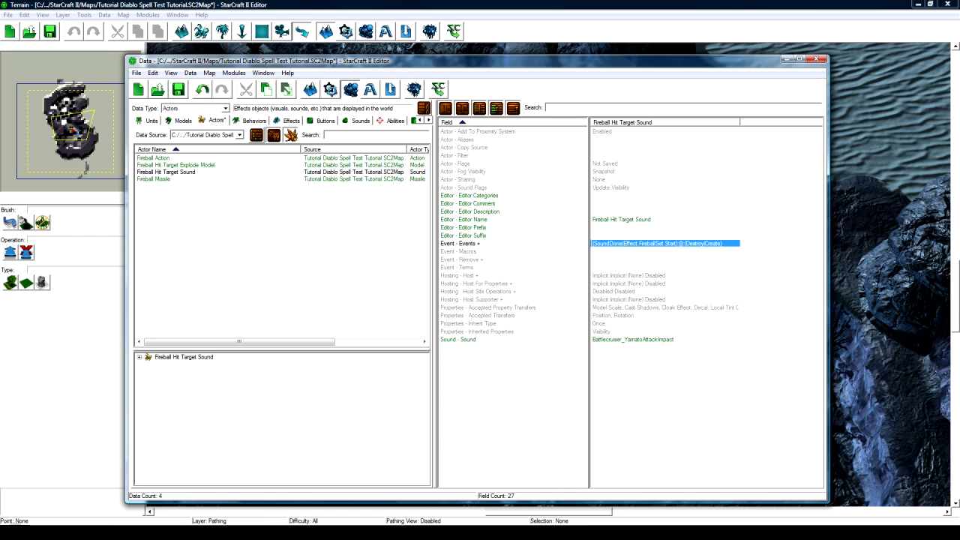
pyautogui.doubleClick(657, 244)
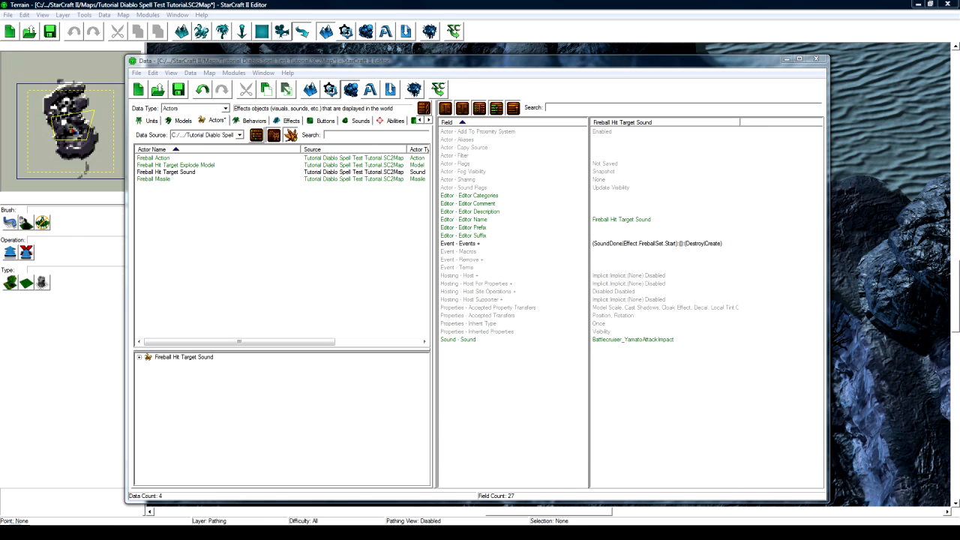
pyautogui.click(249, 173)
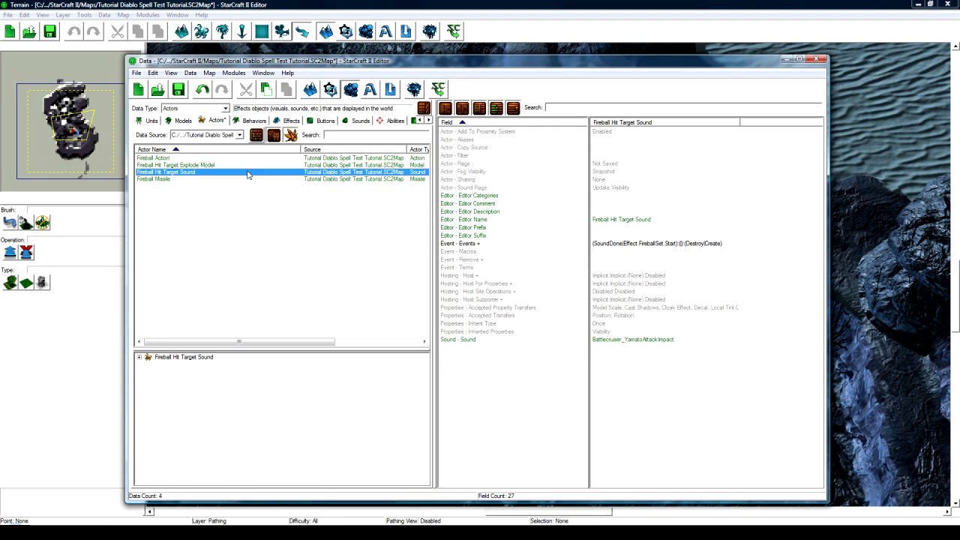
# Duplicate the Sentry - Guardian Shield entry in the Zealot unit's Abilities list
pyautogui.click(151, 121)
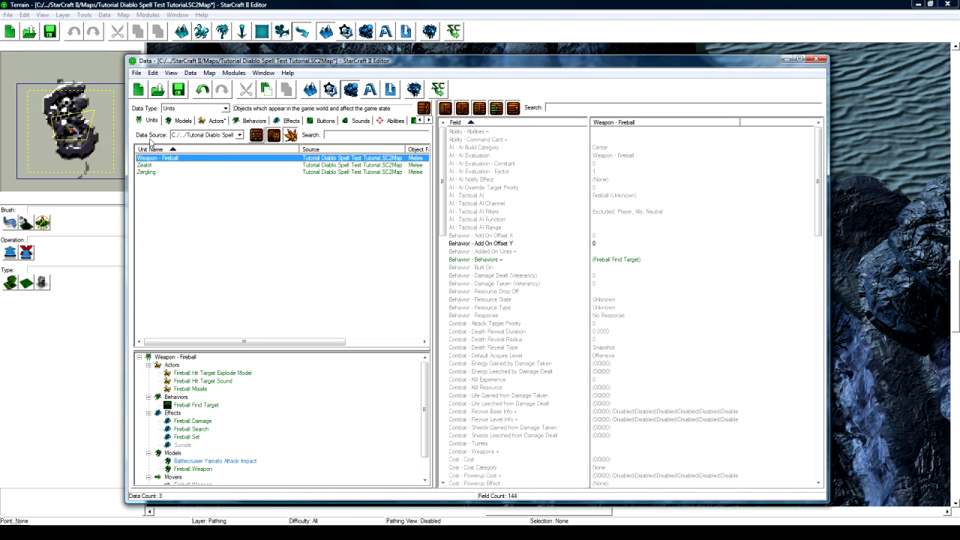
pyautogui.click(156, 166)
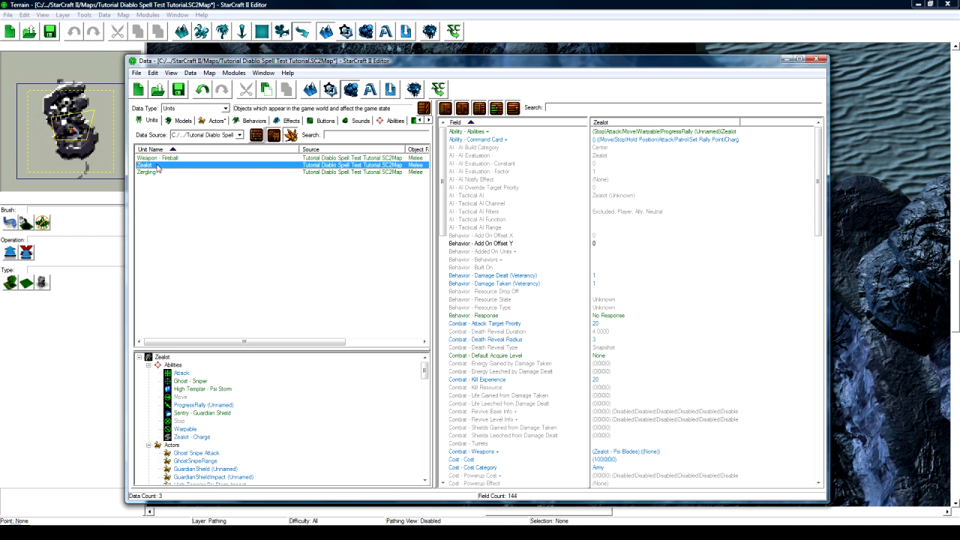
pyautogui.doubleClick(623, 133)
pyautogui.click(259, 233)
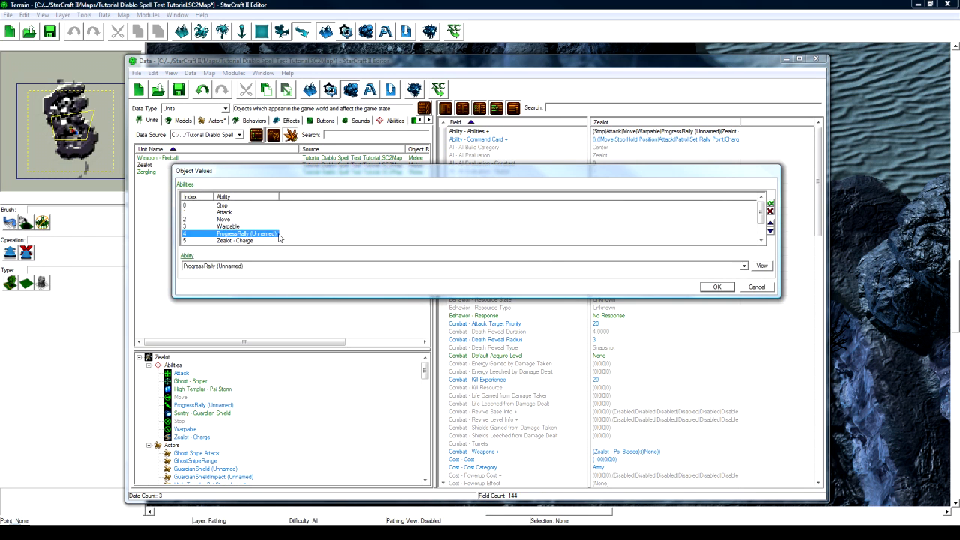
pyautogui.scroll(-1, 261, 235)
pyautogui.click(247, 242)
pyautogui.hotkey('ctrl', 'c')
pyautogui.hotkey('ctrl', 'v')
# Set the duplicated Zealot ability entry to Fireball, accept the list and save the map
pyautogui.click(248, 266)
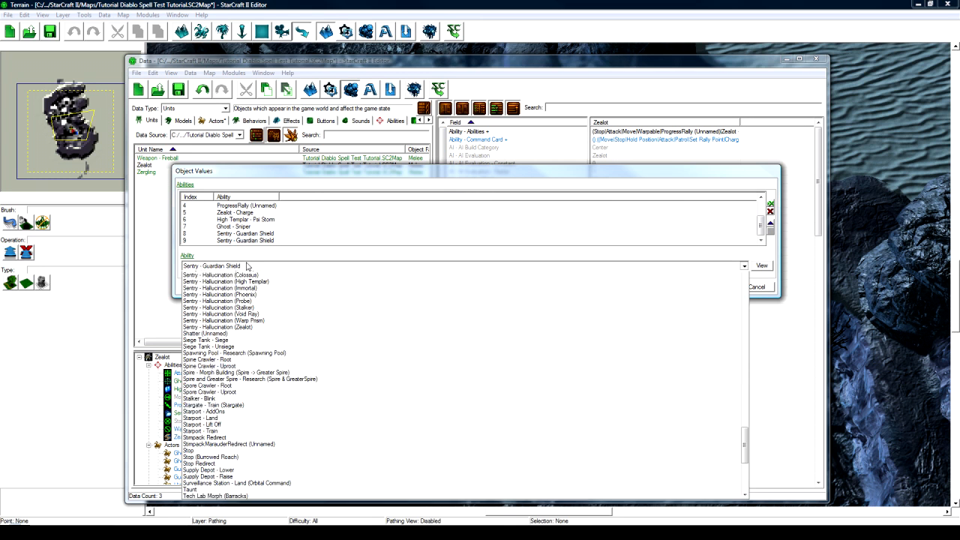
pyautogui.press('f')
pyautogui.click(212, 301)
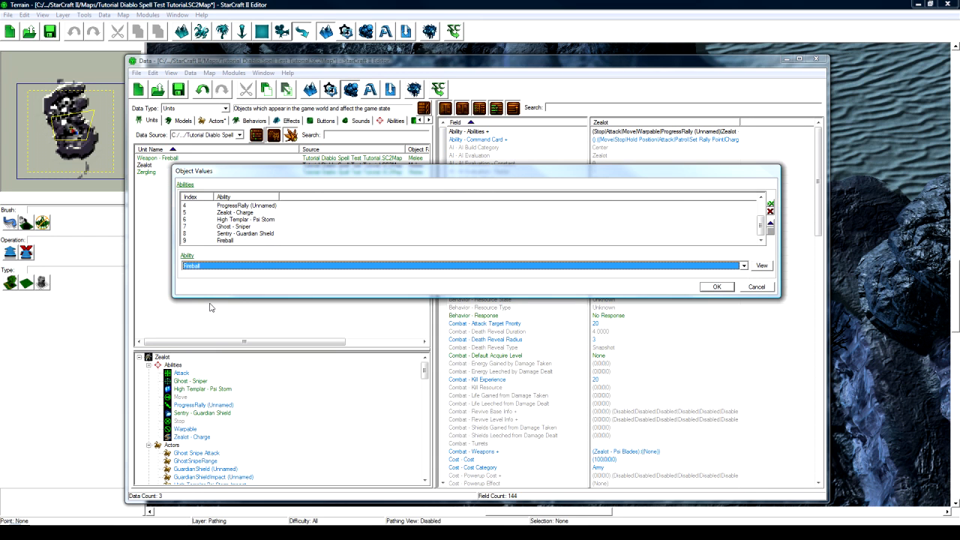
pyautogui.click(706, 288)
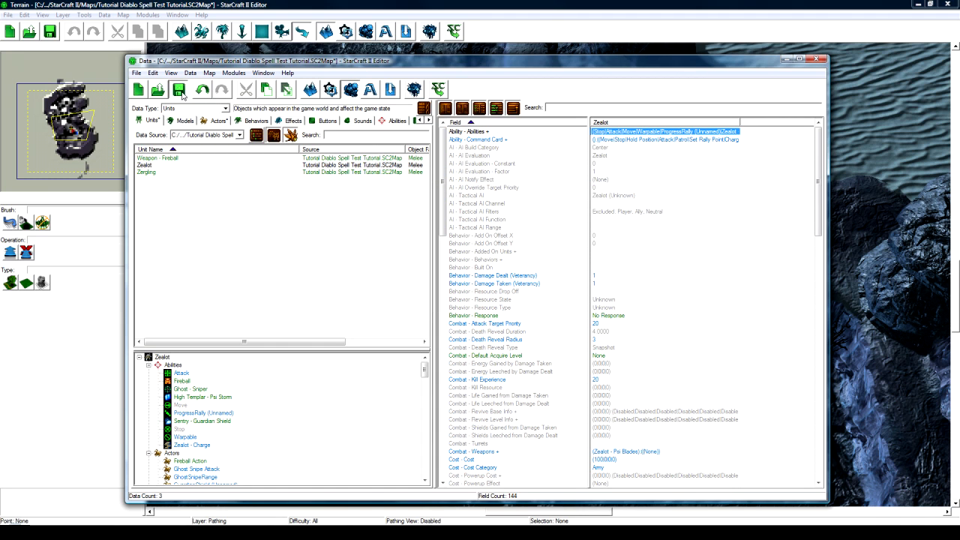
pyautogui.click(179, 90)
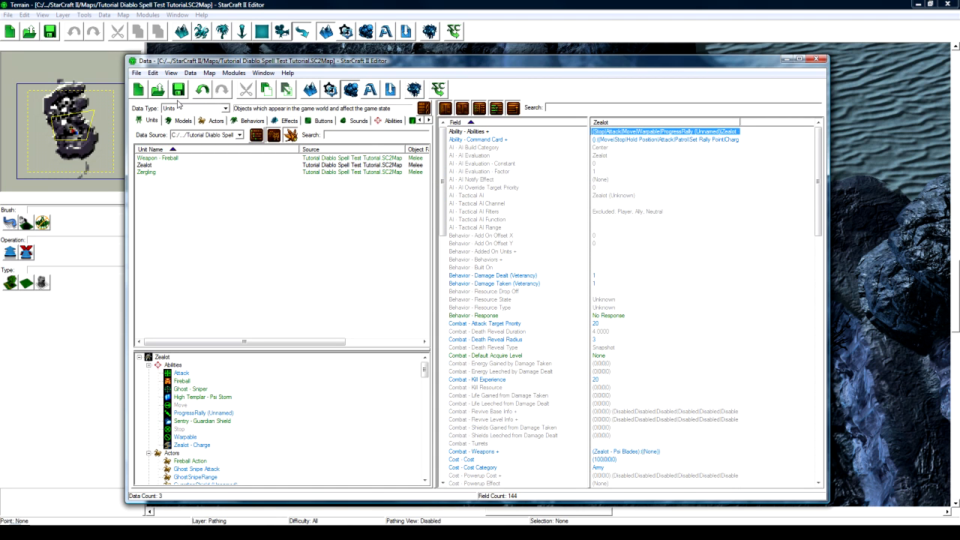
# Duplicate the Change To Spell 3 (Guardian Shield) trigger in the Trigger Editor's Spells folder
pyautogui.click(633, 141)
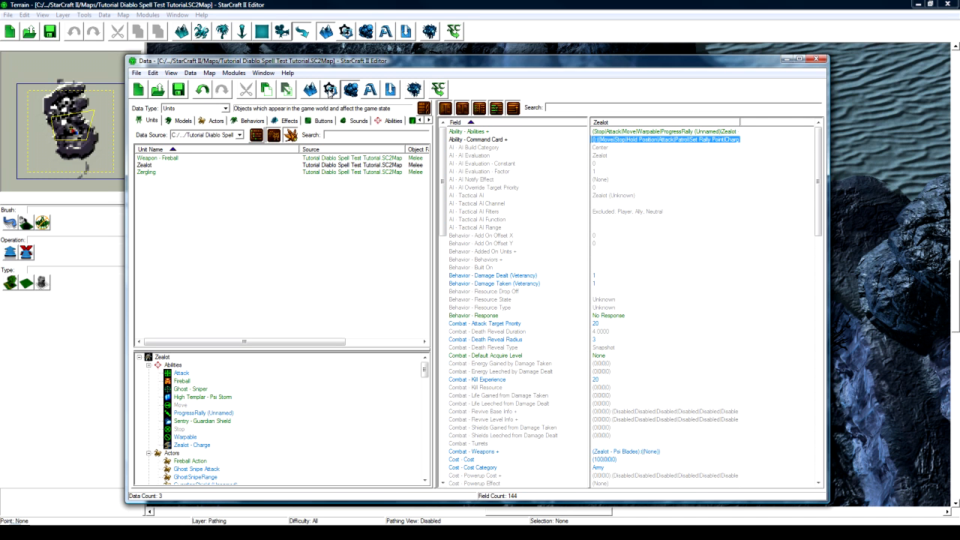
pyautogui.click(330, 90)
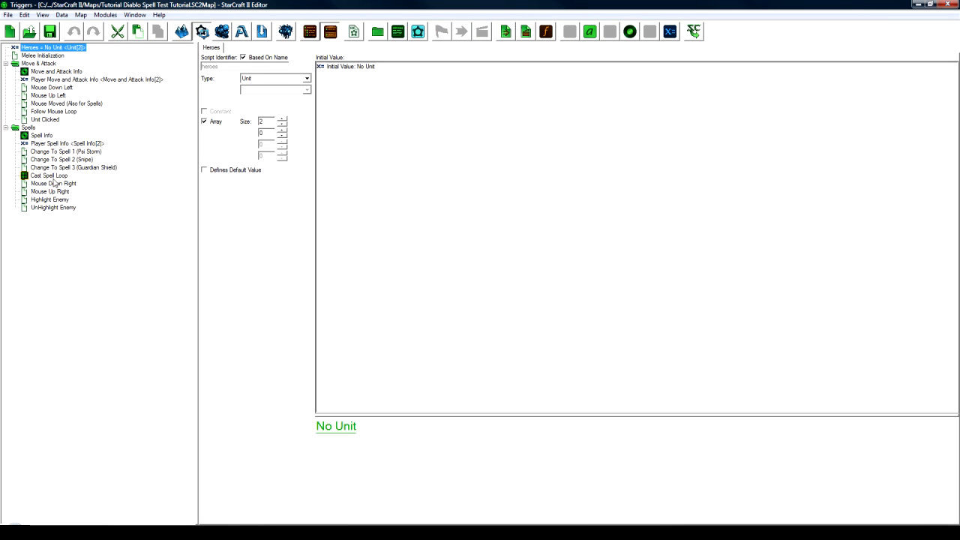
pyautogui.click(59, 168)
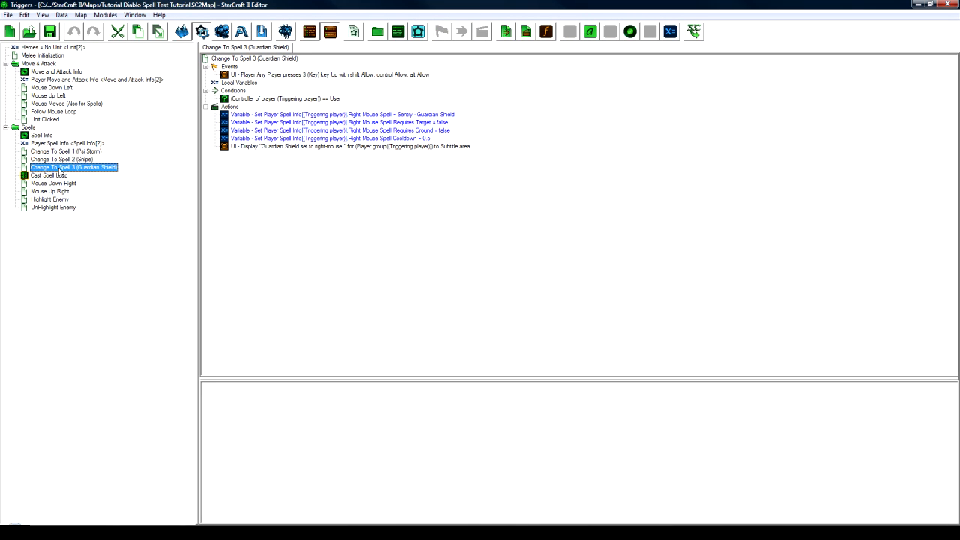
pyautogui.hotkey('ctrl', 'v')
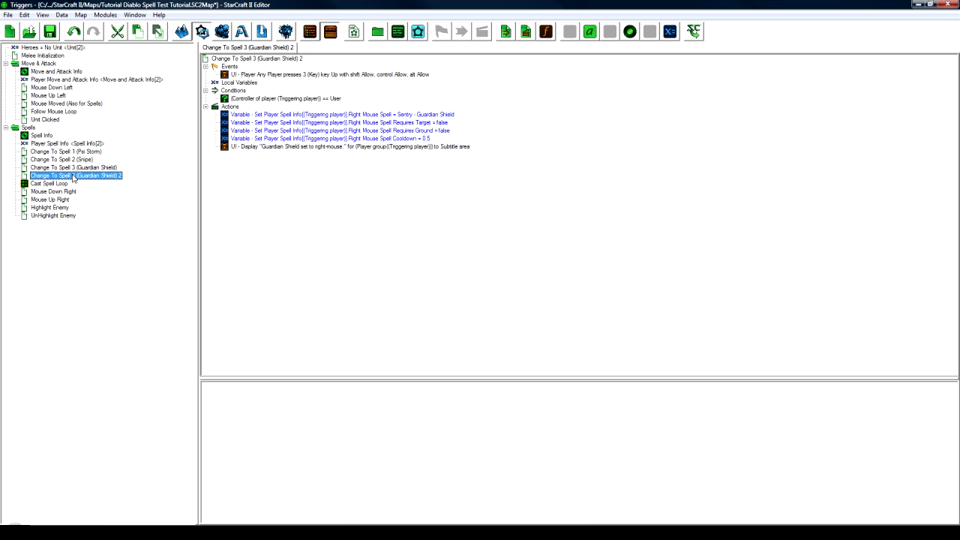
# Rename the duplicated trigger to Change To Spell 4 (Fireball)
pyautogui.click(73, 176)
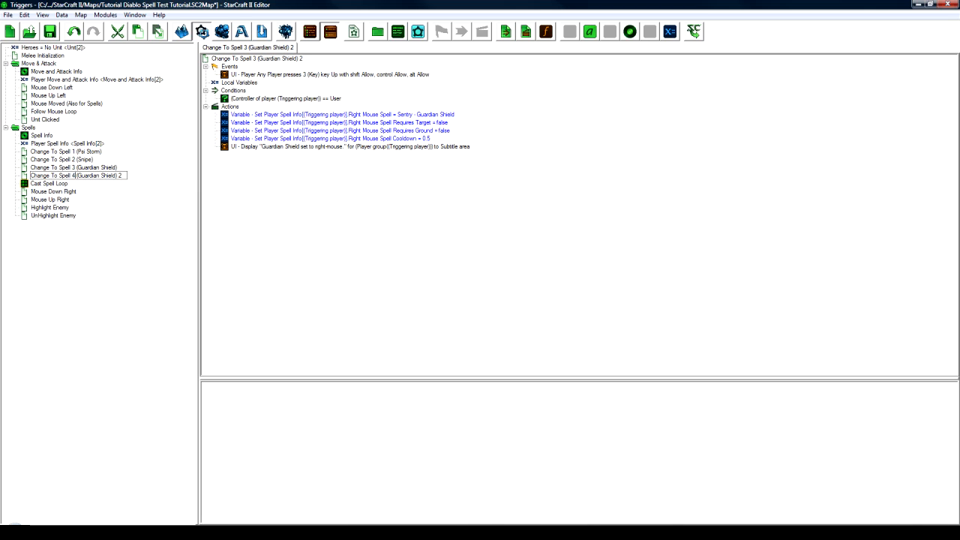
pyautogui.hotkey('shift', 'End')
pyautogui.write('(F')
pyautogui.press('Return')
# Set the key in the Change To Spell 4 (Fireball) trigger's key-press event to 4 (Key)
pyautogui.click(294, 75)
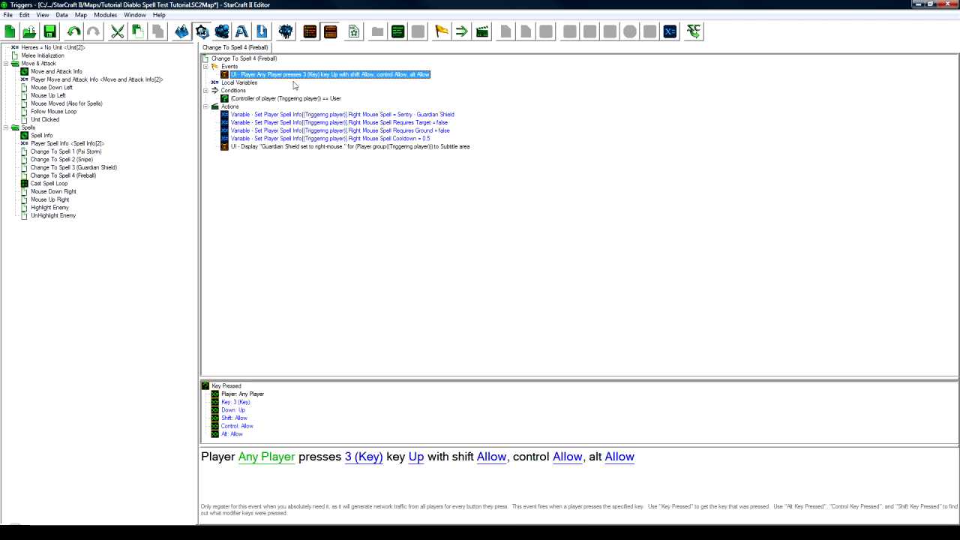
pyautogui.click(363, 458)
pyautogui.press('Down')
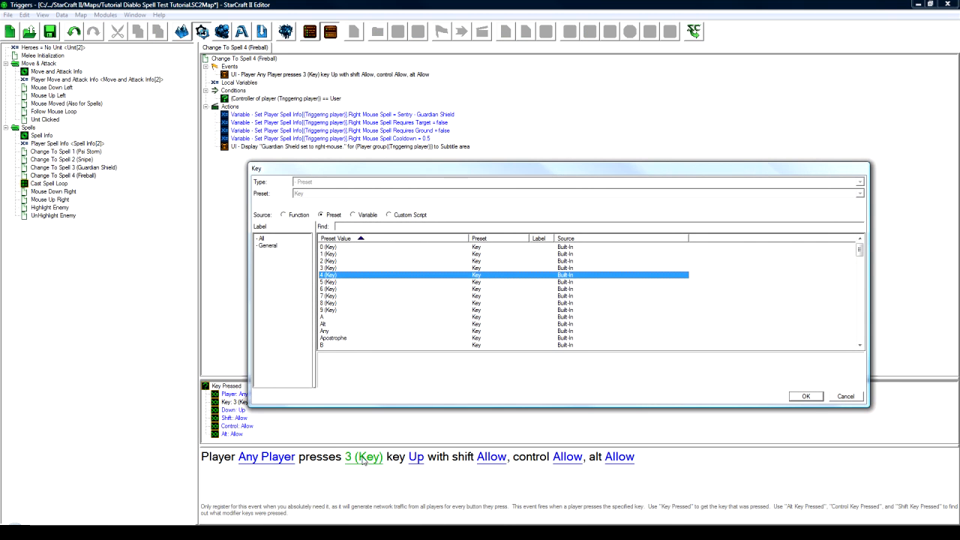
pyautogui.press('Return')
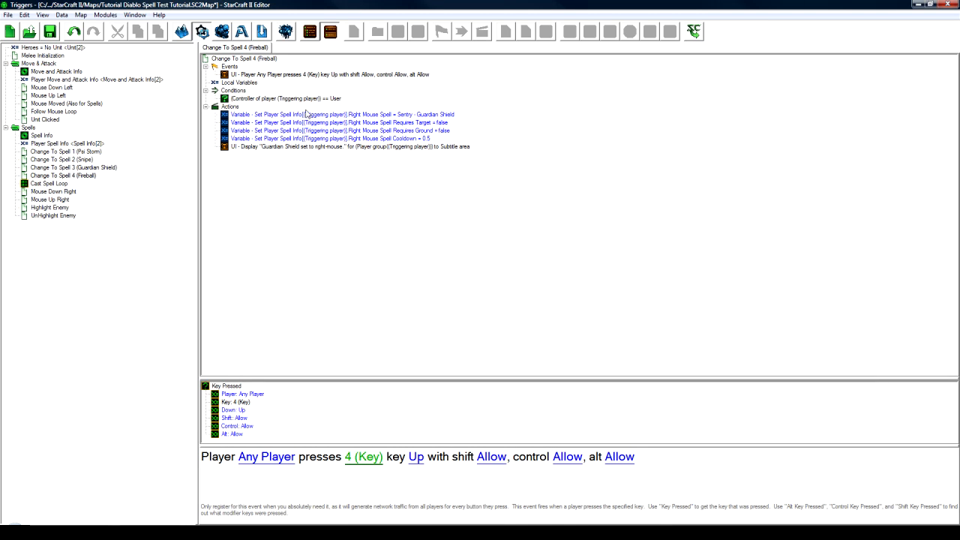
# Set the Right Mouse Spell value in the Fireball trigger to the Yamato Cannon command of the Fireball ability
pyautogui.click(311, 115)
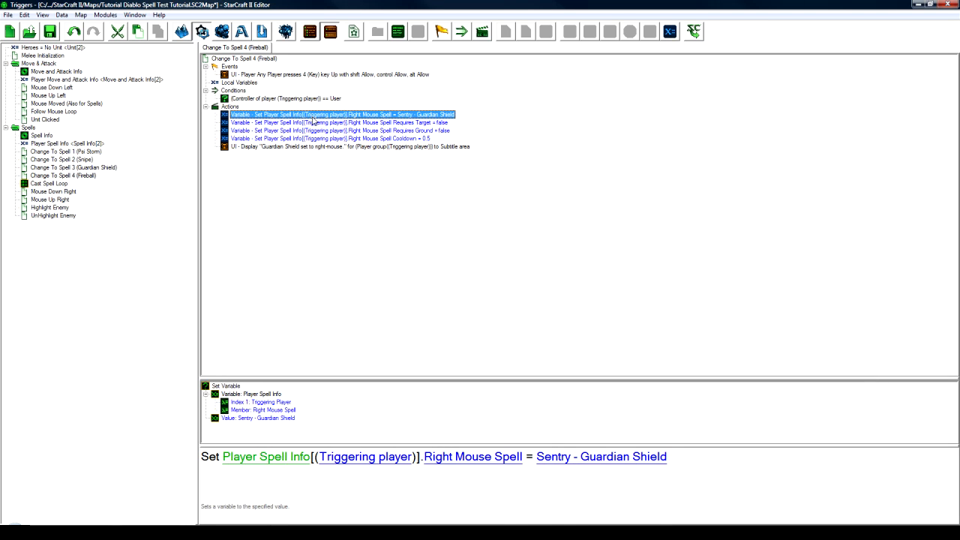
pyautogui.click(567, 459)
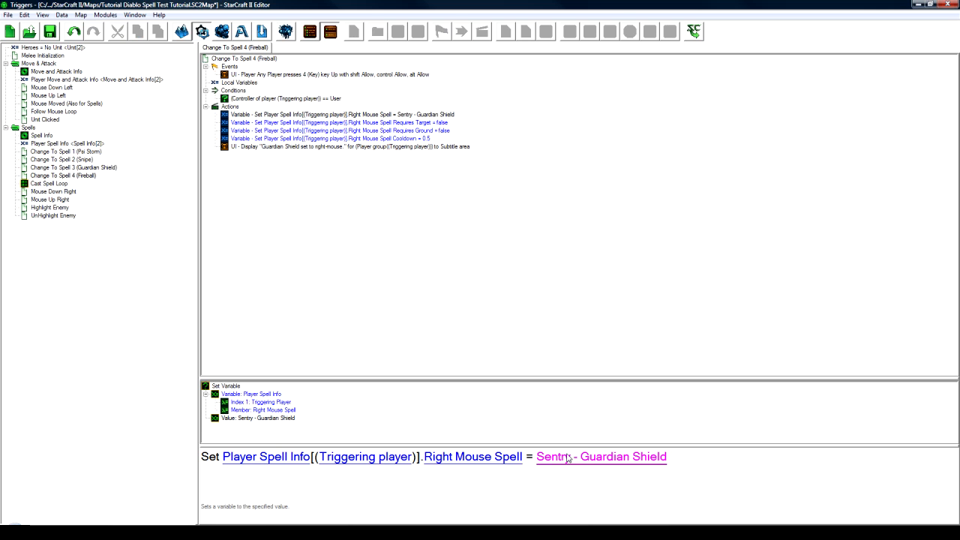
pyautogui.click(568, 459)
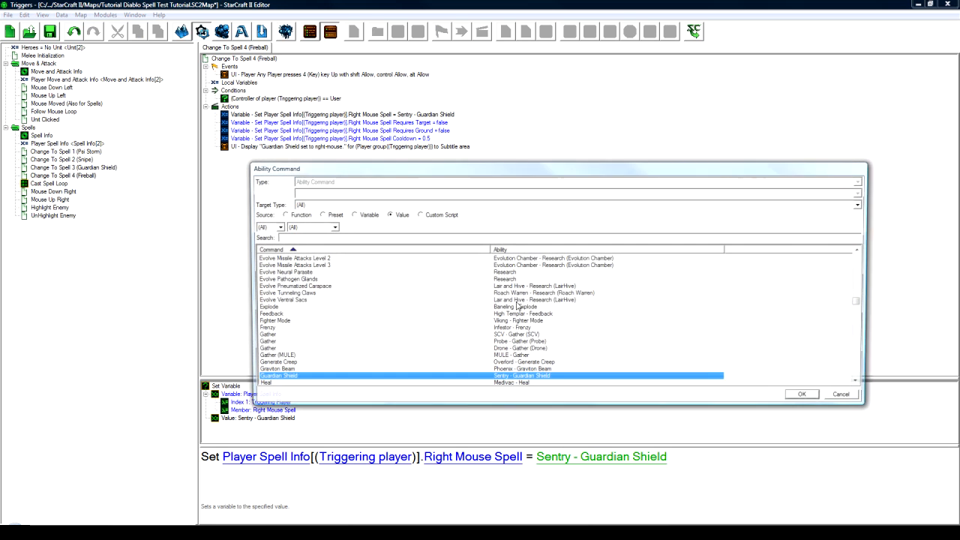
pyautogui.write('fireball')
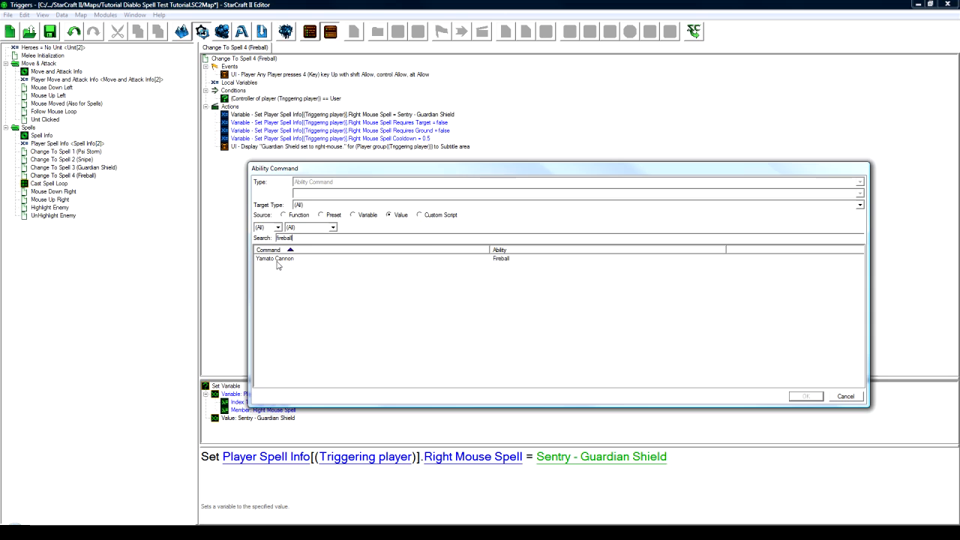
pyautogui.click(283, 260)
pyautogui.click(298, 261)
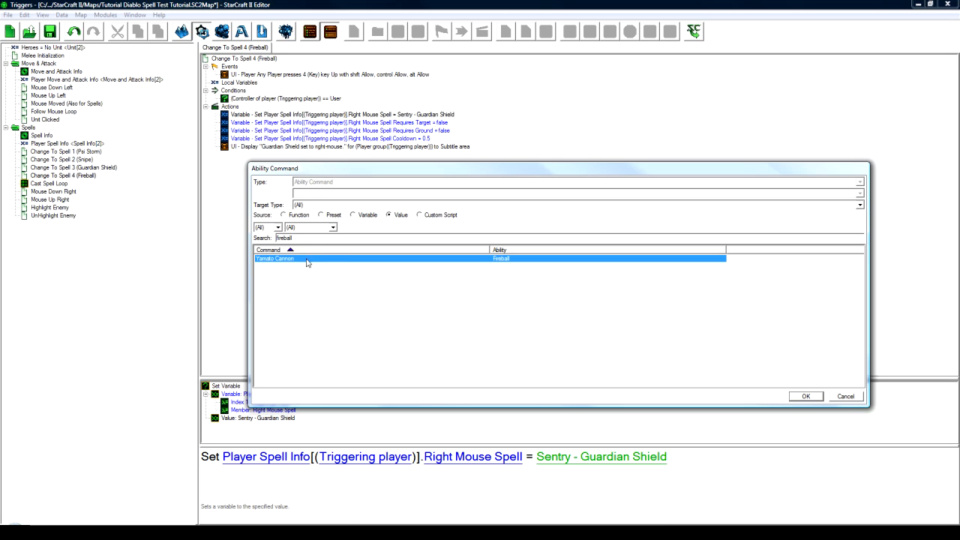
pyautogui.click(804, 396)
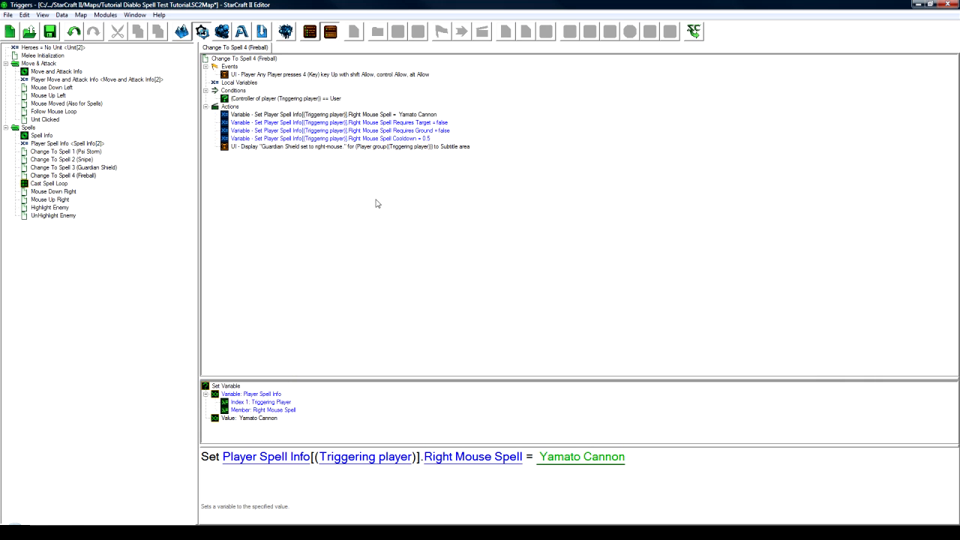
# Set Right Mouse Spell Requires Ground to true in the Fireball trigger
pyautogui.click(369, 123)
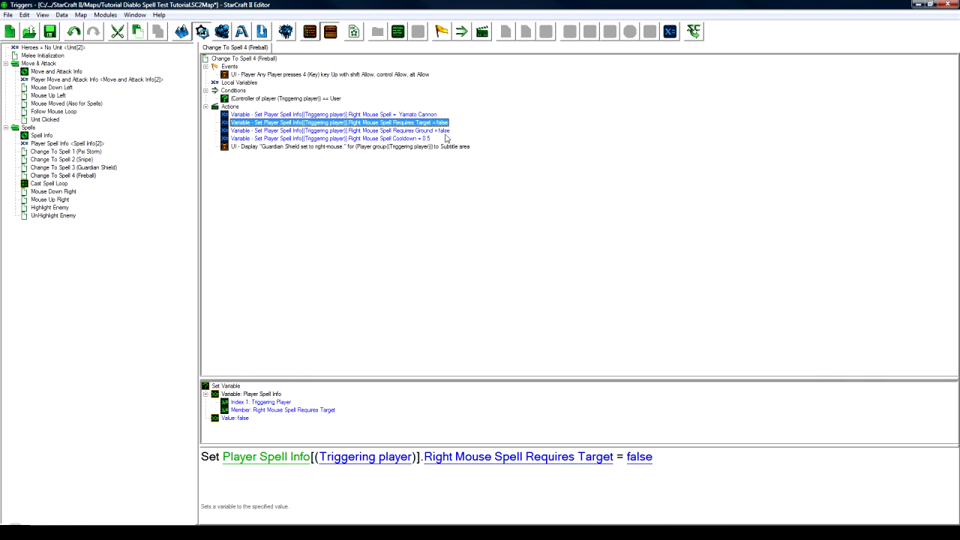
pyautogui.press('Down')
pyautogui.click(644, 456)
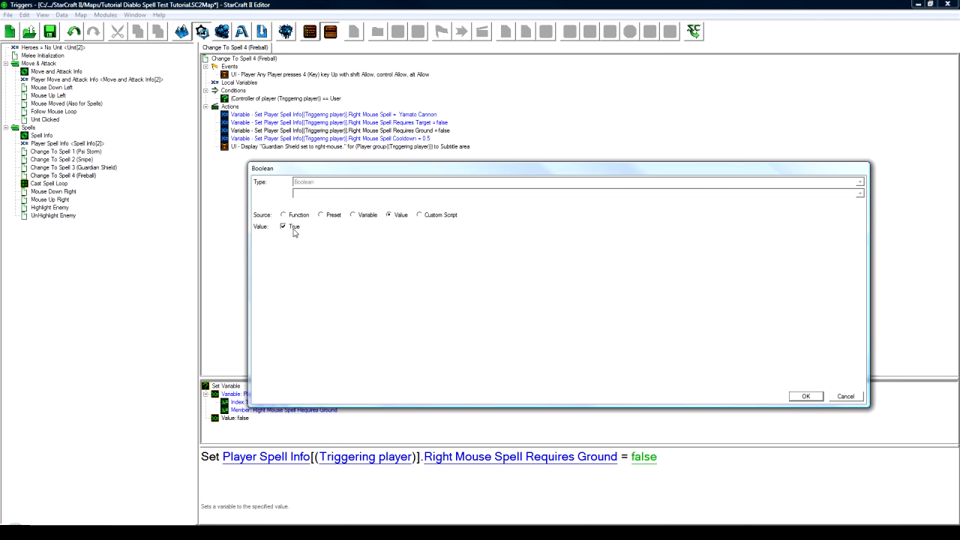
pyautogui.press('Return')
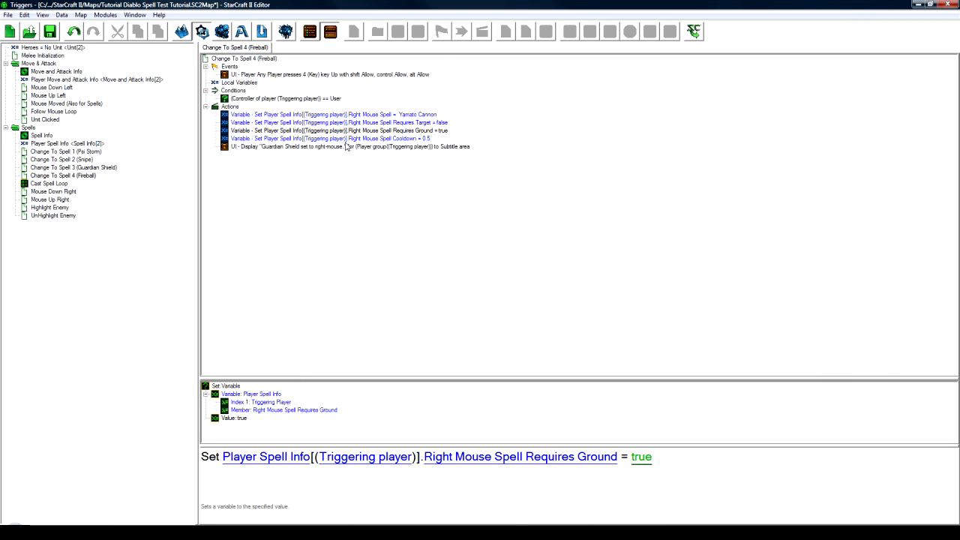
# Change the Fireball trigger's displayed message to "Fireball set to right-mouse."
pyautogui.click(365, 139)
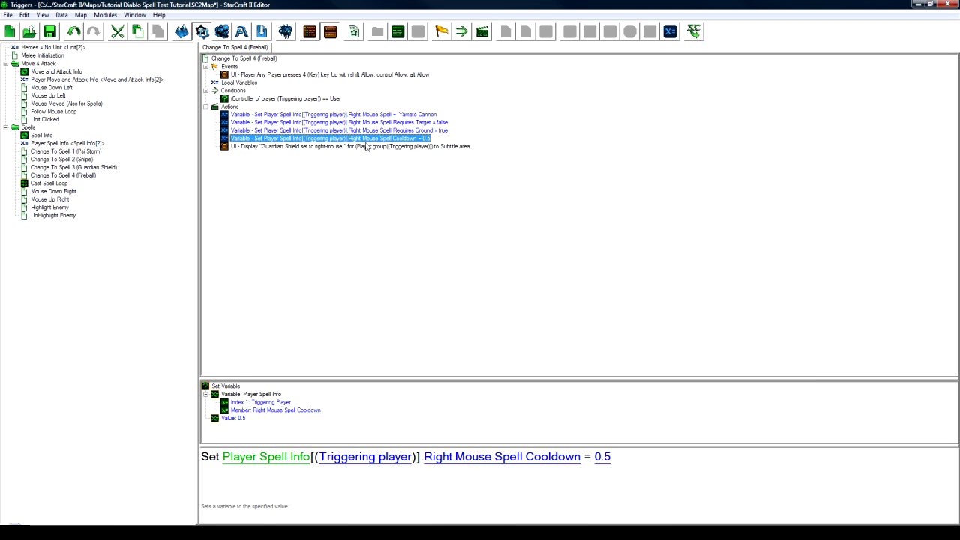
pyautogui.click(367, 147)
pyautogui.click(338, 457)
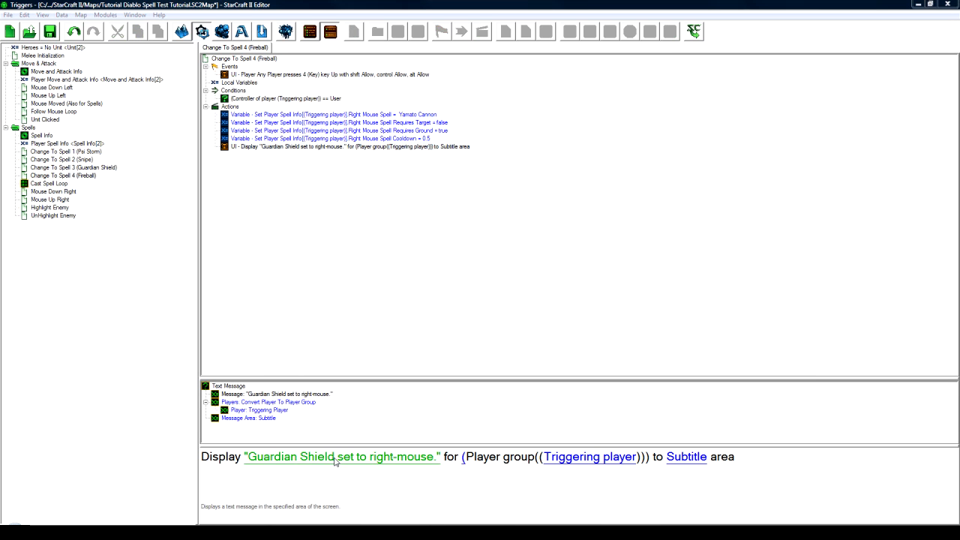
pyautogui.click(279, 236)
pyautogui.moveTo(253, 236); pyautogui.dragTo(290, 236)
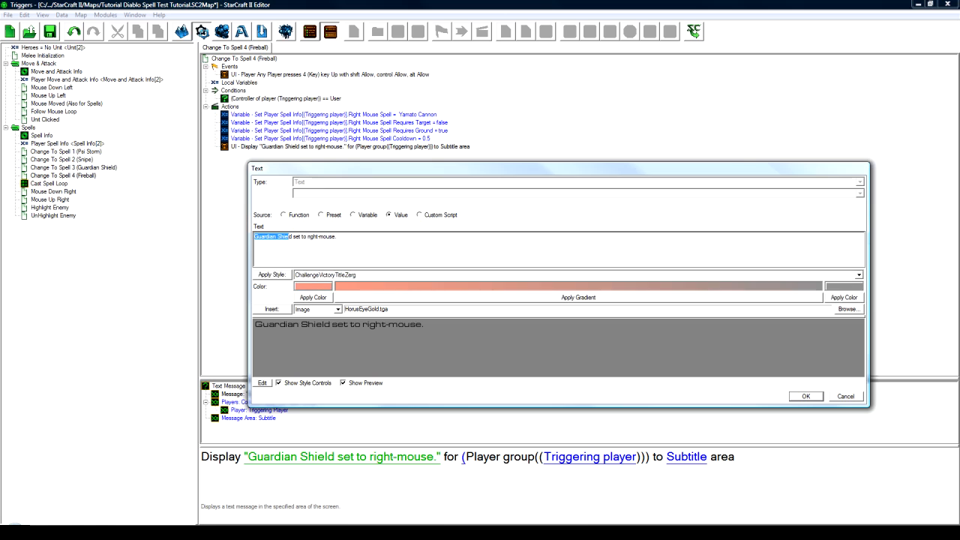
pyautogui.press('Delete')
pyautogui.press('Delete')
pyautogui.press('Delete')
pyautogui.write('Fireball')
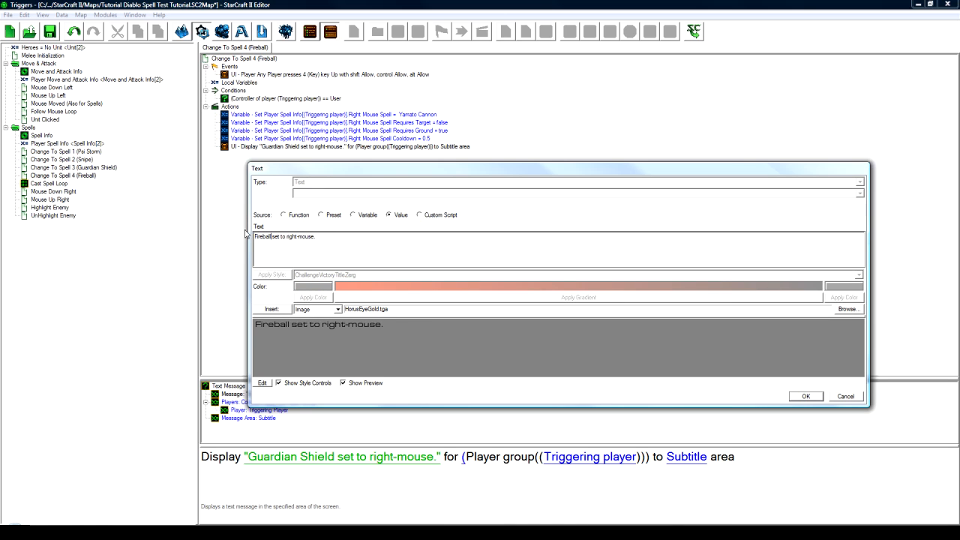
pyautogui.click(806, 396)
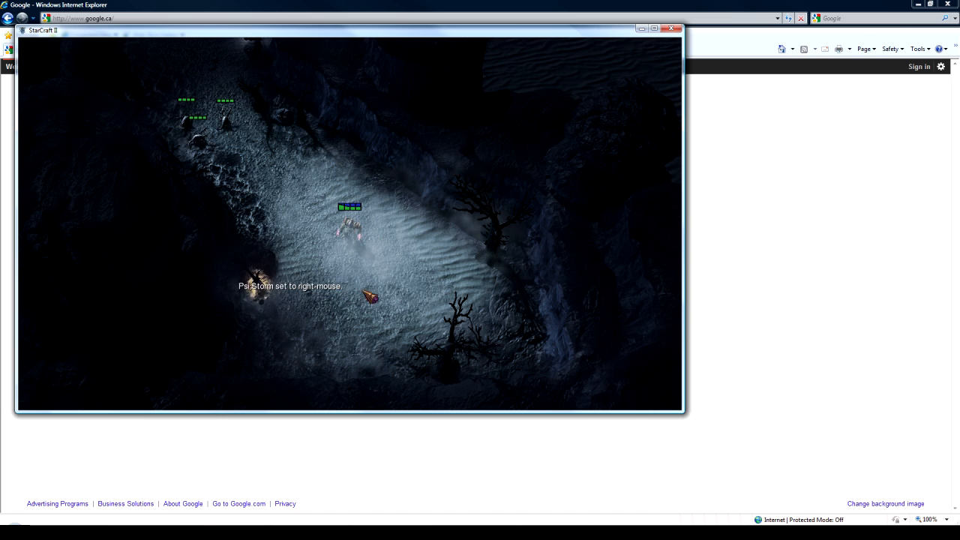
# Select Fireball as the right-mouse spell and test it on open ground and on the nearby Zergling group
pyautogui.press('2')
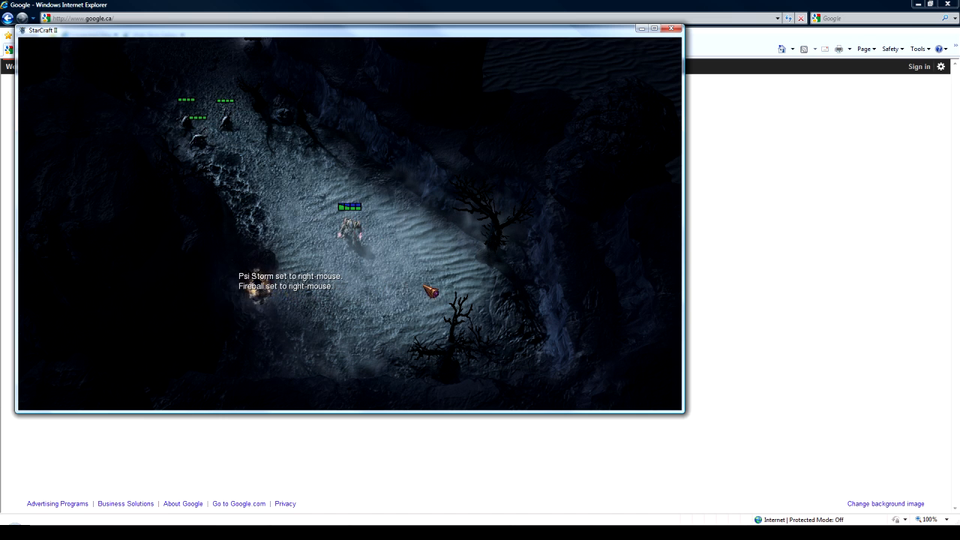
pyautogui.rightClick(476, 287)
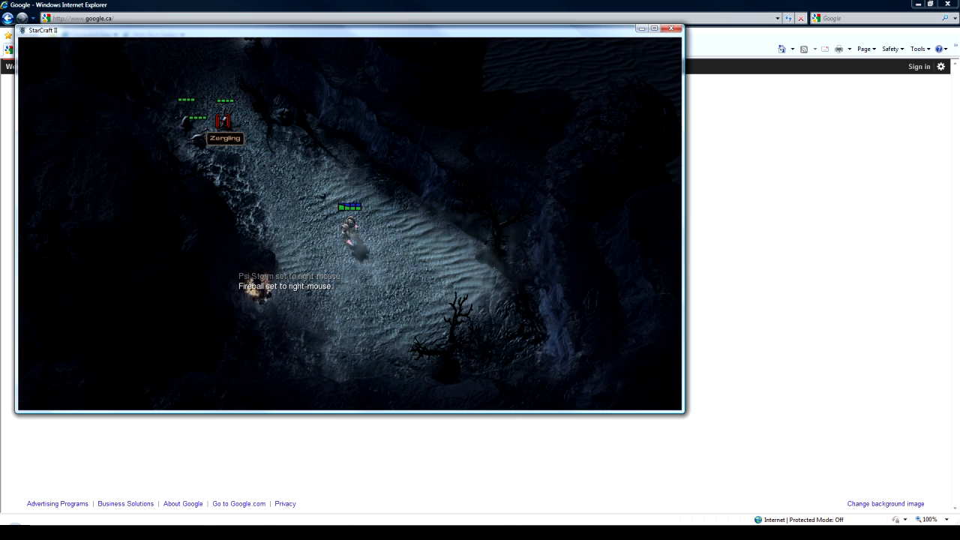
pyautogui.rightClick(271, 159)
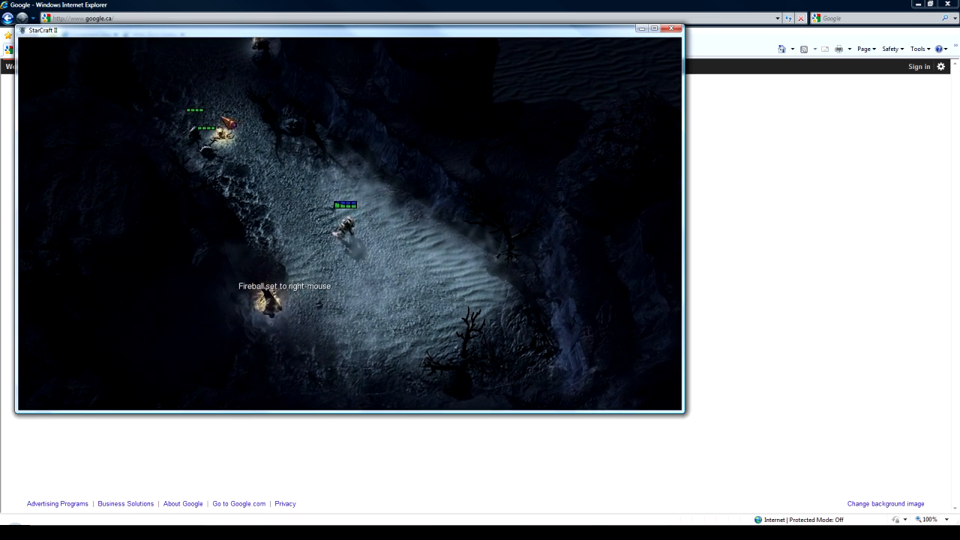
pyautogui.rightClick(184, 124)
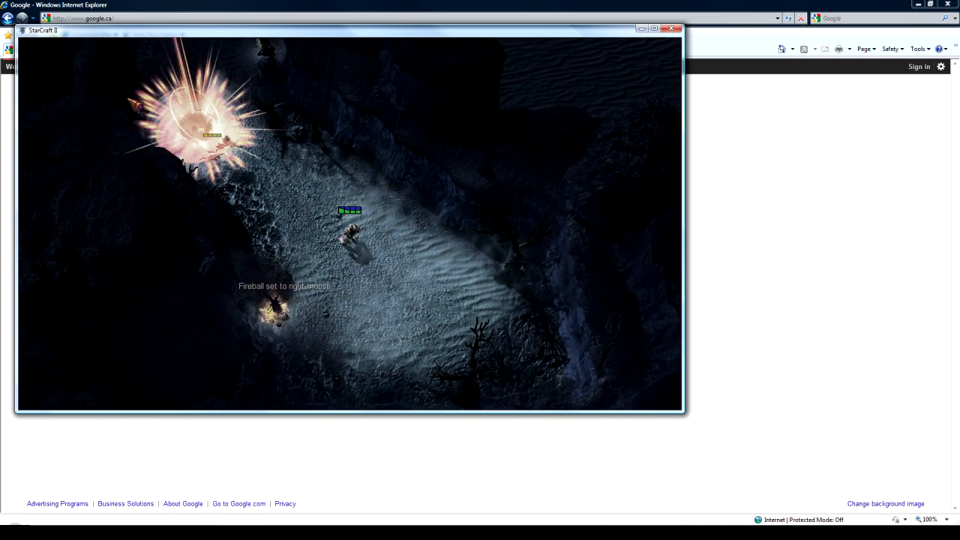
pyautogui.rightClick(211, 146)
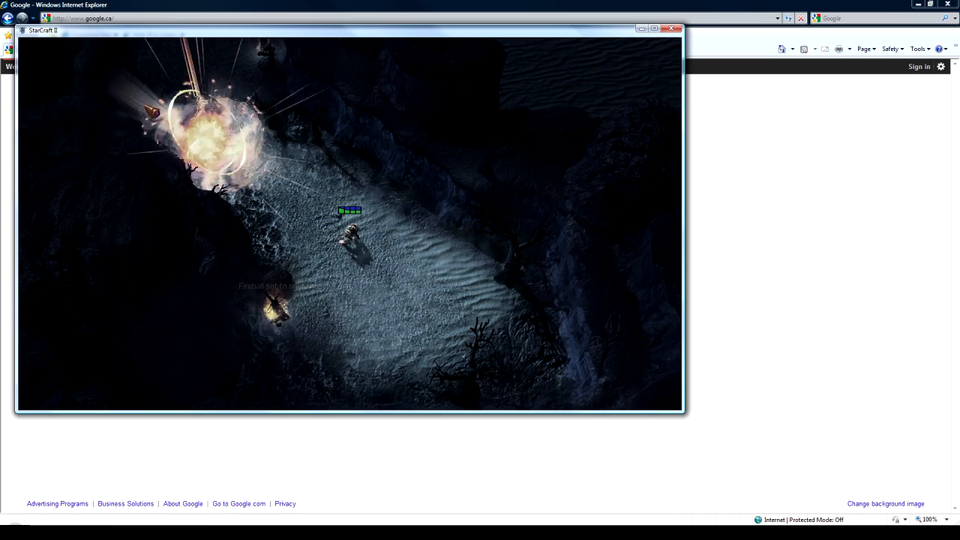
# Advance the Zealot up the path and cast Fireball at the next enemy groups to check the impact effect
pyautogui.click(199, 122)
pyautogui.click(289, 152)
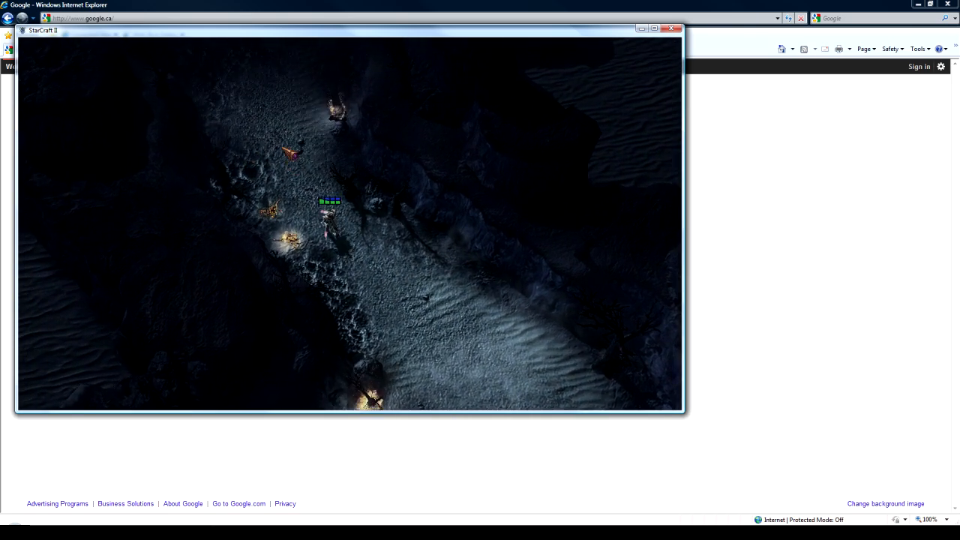
pyautogui.rightClick(335, 112)
pyautogui.rightClick(377, 73)
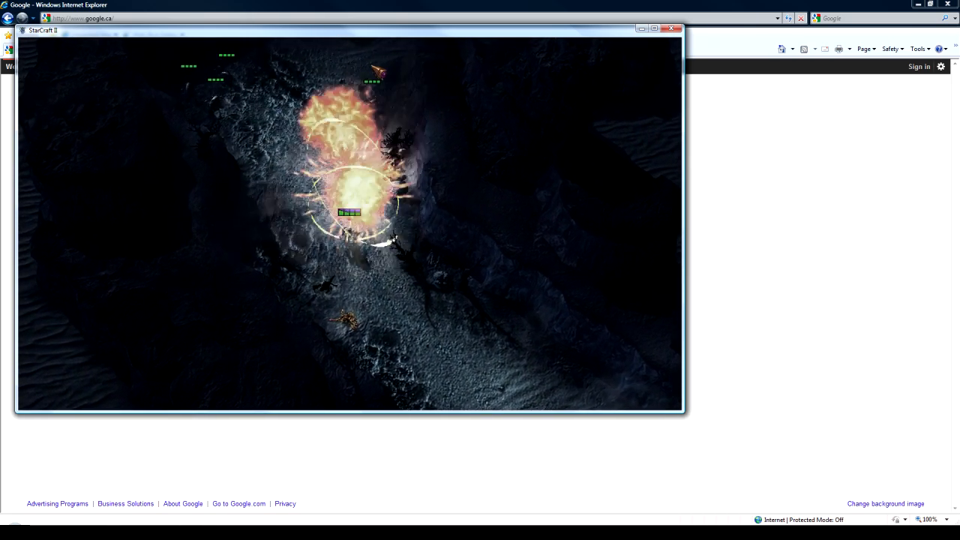
pyautogui.rightClick(223, 71)
pyautogui.rightClick(198, 69)
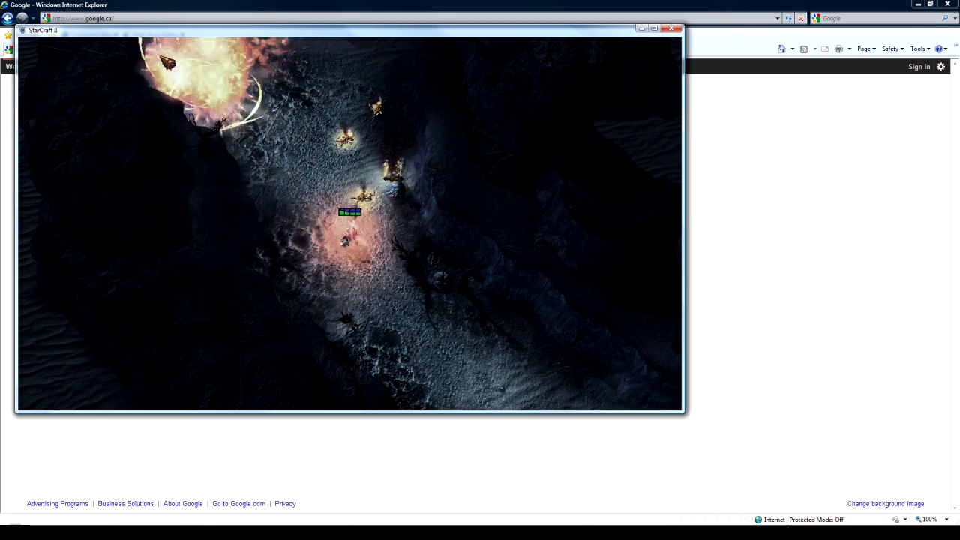
pyautogui.click(252, 109)
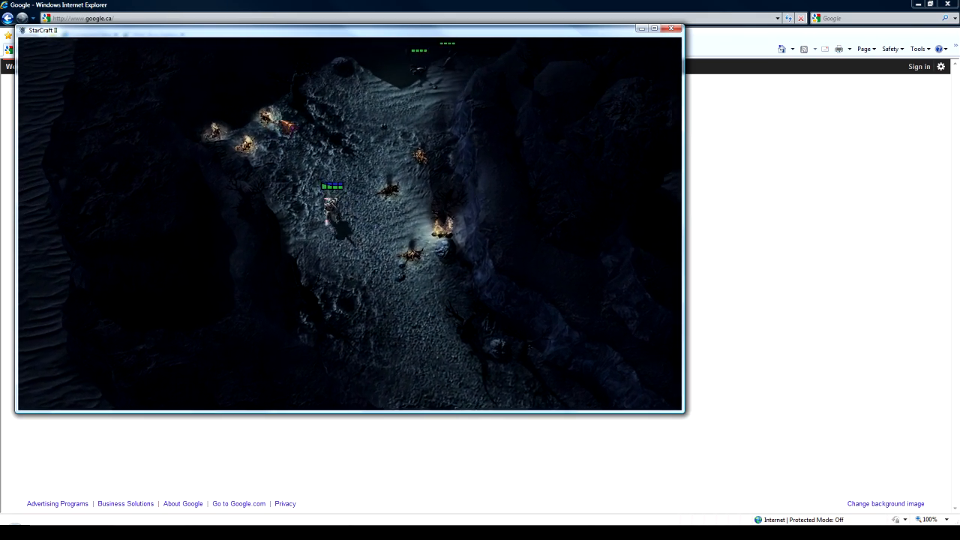
# Move the Zealot towards the end of the path and test Fireball on the remaining enemies there
pyautogui.click(423, 139)
pyautogui.rightClick(484, 89)
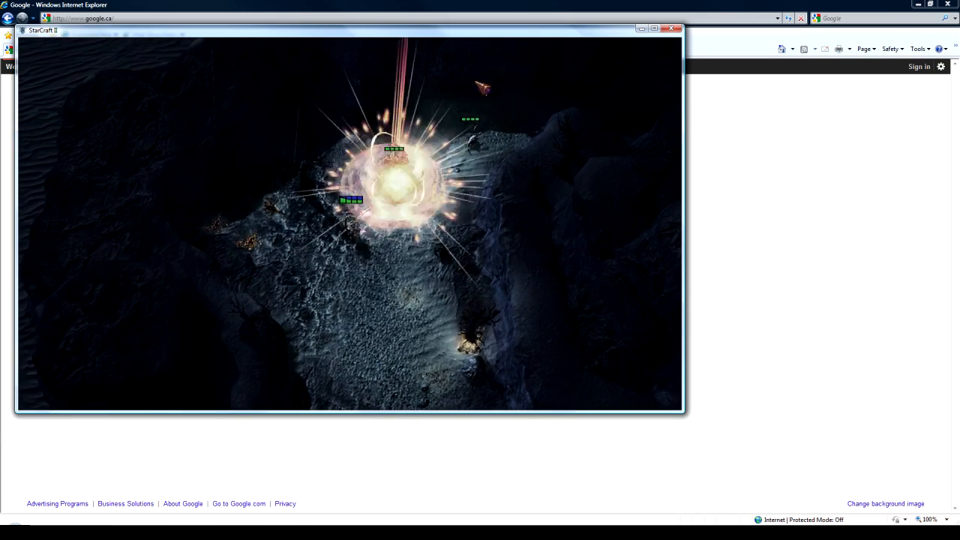
pyautogui.rightClick(541, 92)
pyautogui.rightClick(543, 89)
pyautogui.click(415, 324)
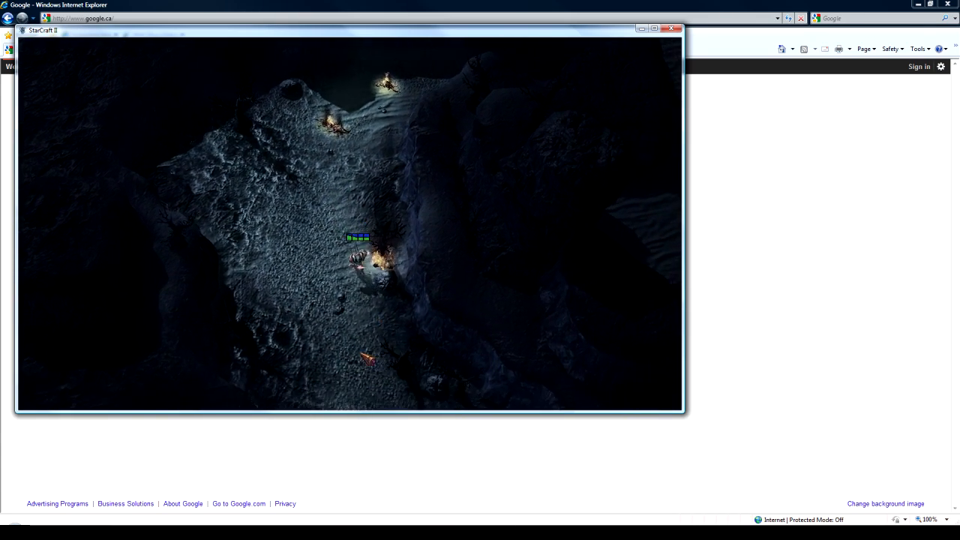
pyautogui.rightClick(308, 316)
pyautogui.rightClick(262, 228)
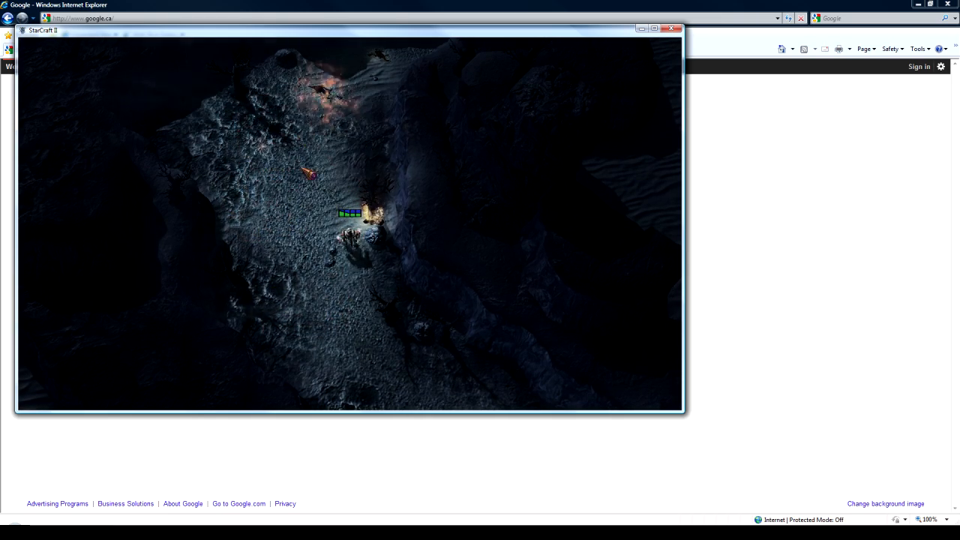
# Walk the Zealot back down to the dead trees and return to the rocky clearing up the path
pyautogui.click(361, 329)
pyautogui.click(426, 355)
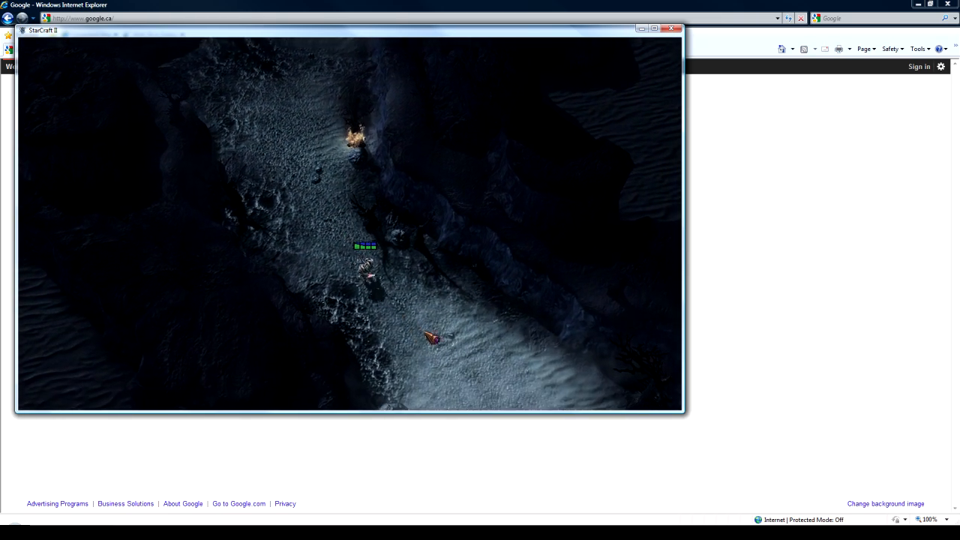
pyautogui.click(369, 363)
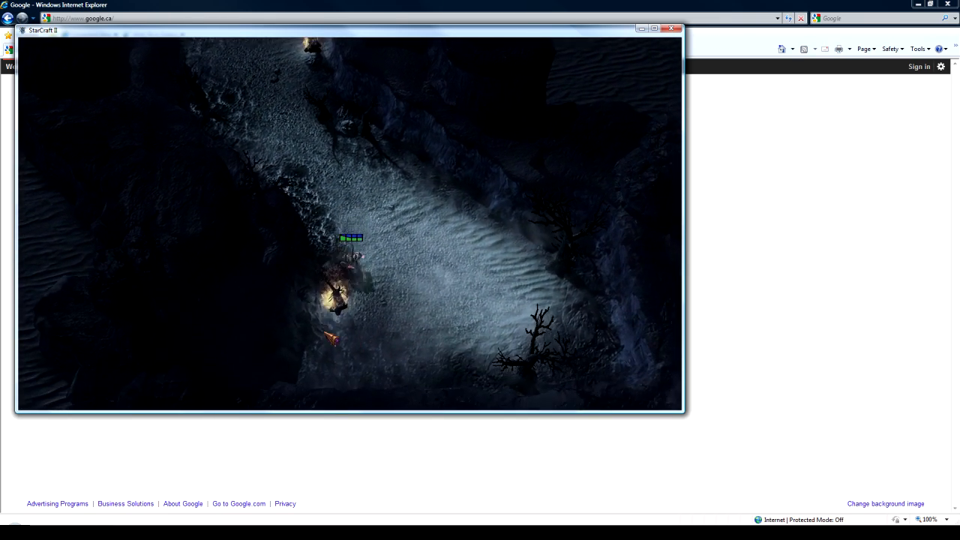
pyautogui.click(402, 312)
pyautogui.click(486, 259)
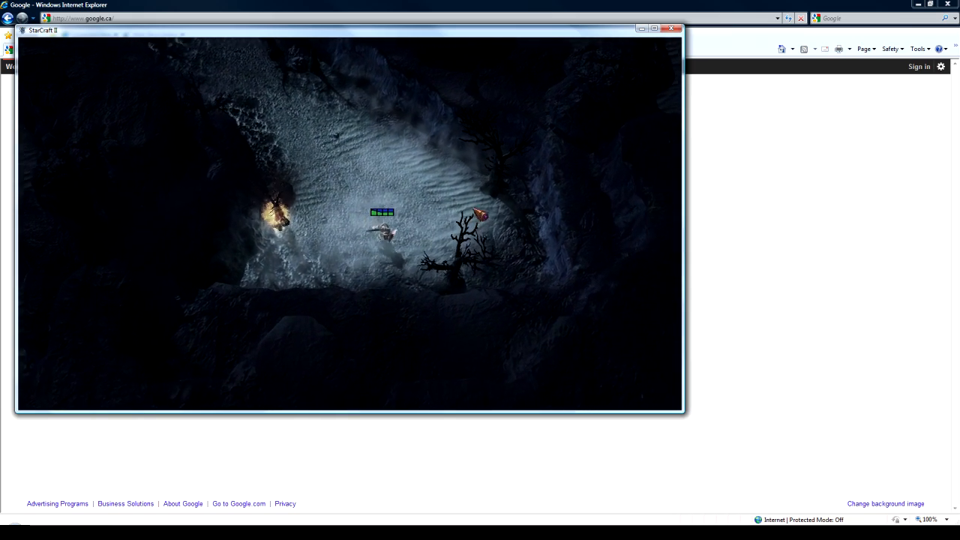
pyautogui.moveTo(473, 209)
pyautogui.mouseDown()
pyautogui.moveTo(411, 183)
pyautogui.moveTo(293, 160)
pyautogui.moveTo(236, 181)
pyautogui.moveTo(250, 163)
pyautogui.moveTo(255, 175)
pyautogui.moveTo(278, 158)
pyautogui.moveTo(312, 159)
pyautogui.mouseUp()
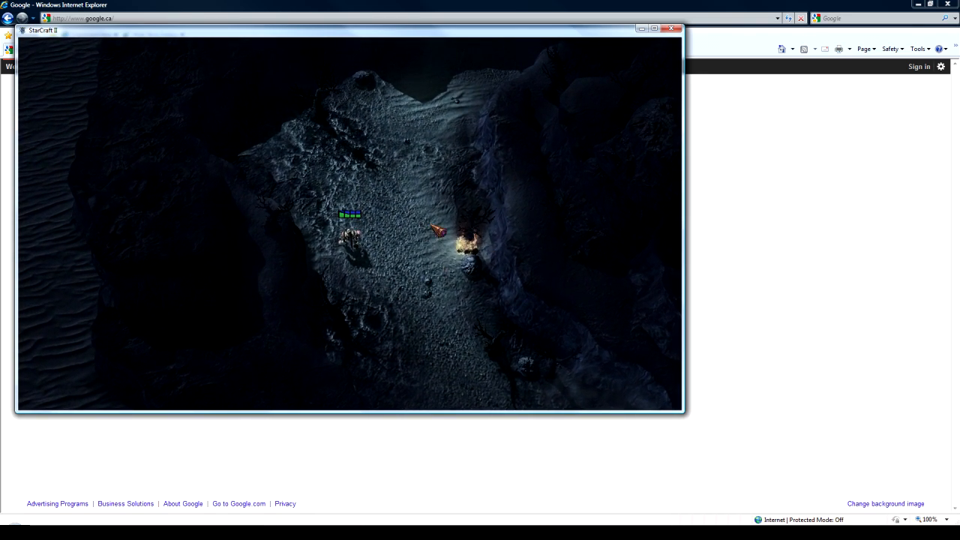
# Test long-range Fireball casts over the cliffs on the west side of the path
pyautogui.click(406, 176)
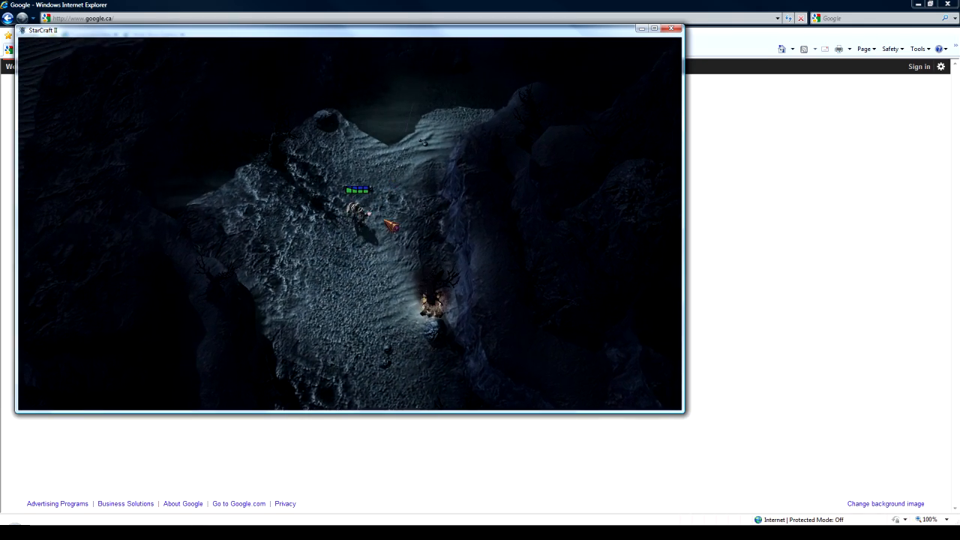
pyautogui.click(389, 301)
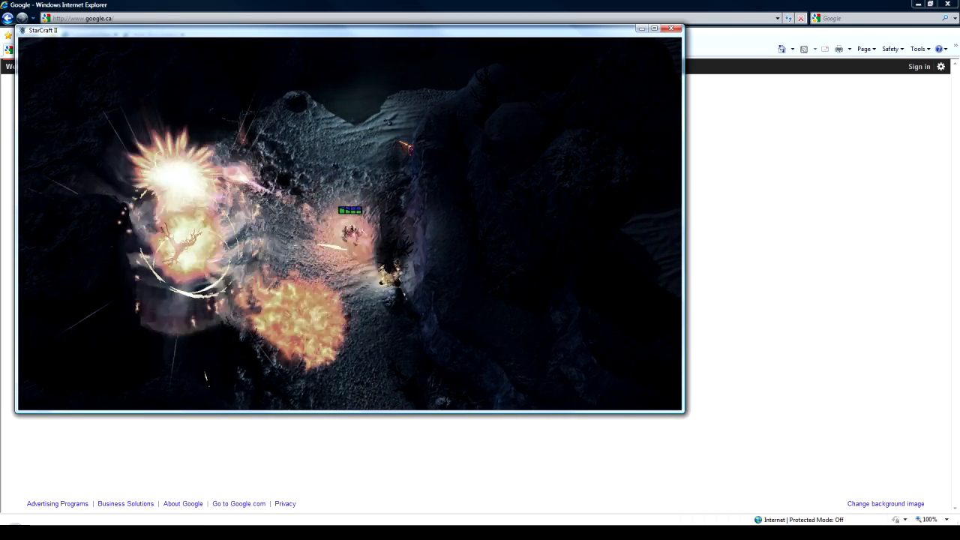
pyautogui.click(360, 357)
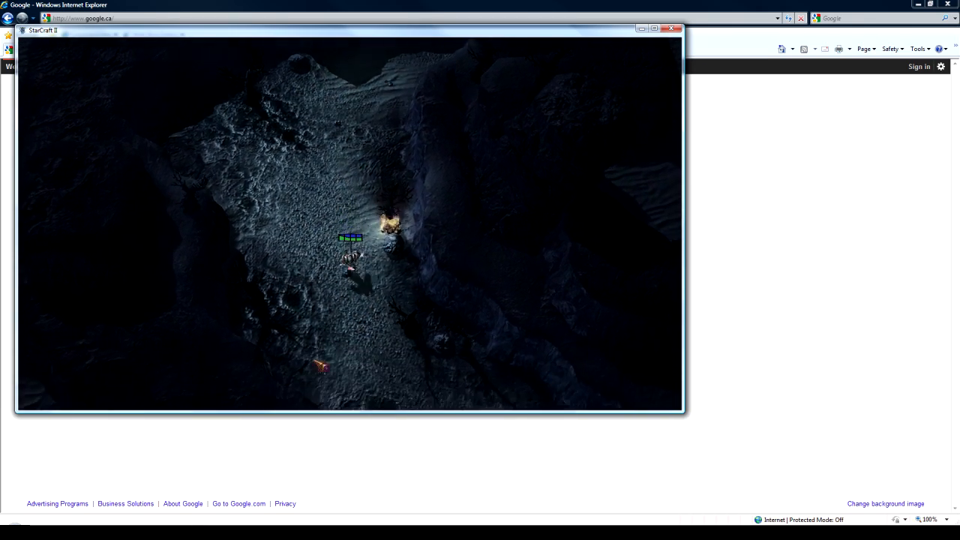
pyautogui.click(190, 328)
pyautogui.rightClick(60, 363)
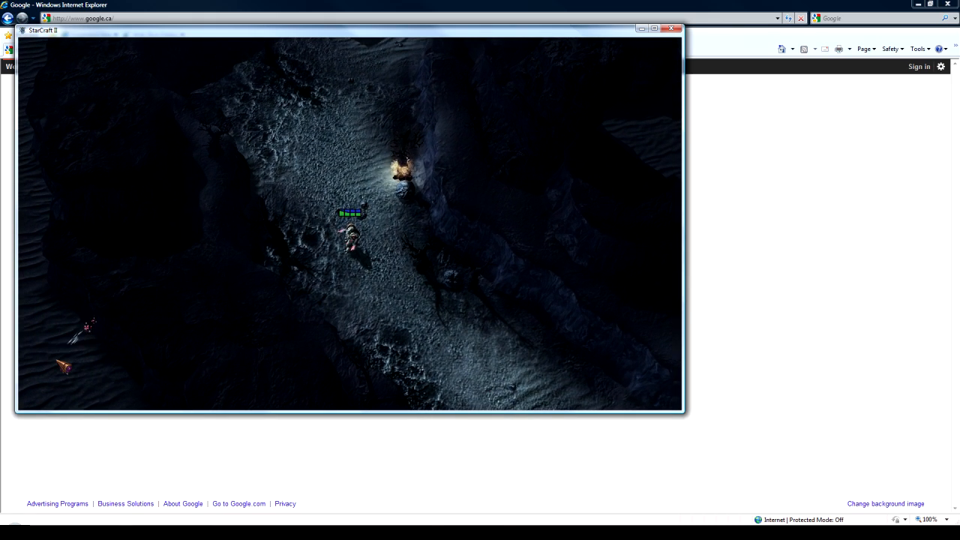
pyautogui.rightClick(62, 366)
pyautogui.click(62, 381)
pyautogui.rightClick(103, 187)
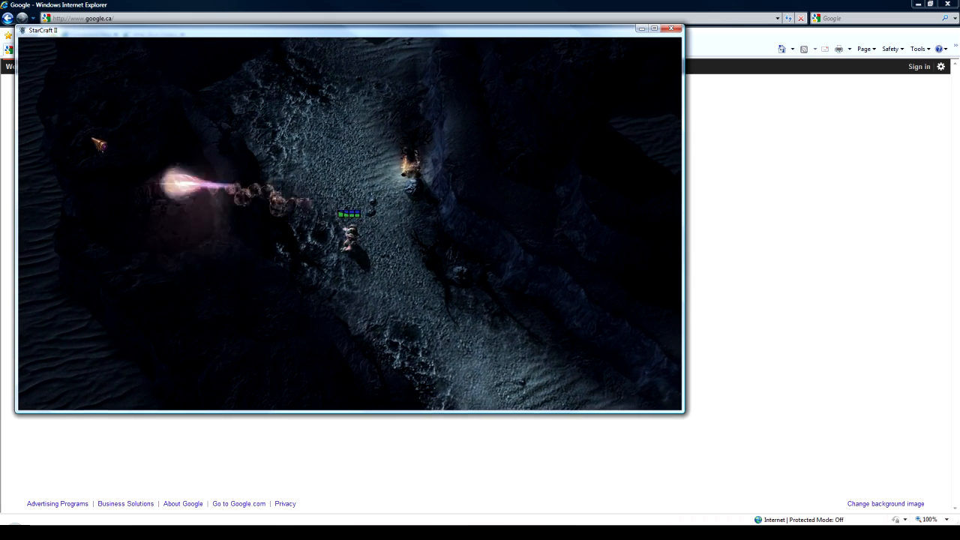
pyautogui.rightClick(79, 78)
pyautogui.rightClick(65, 318)
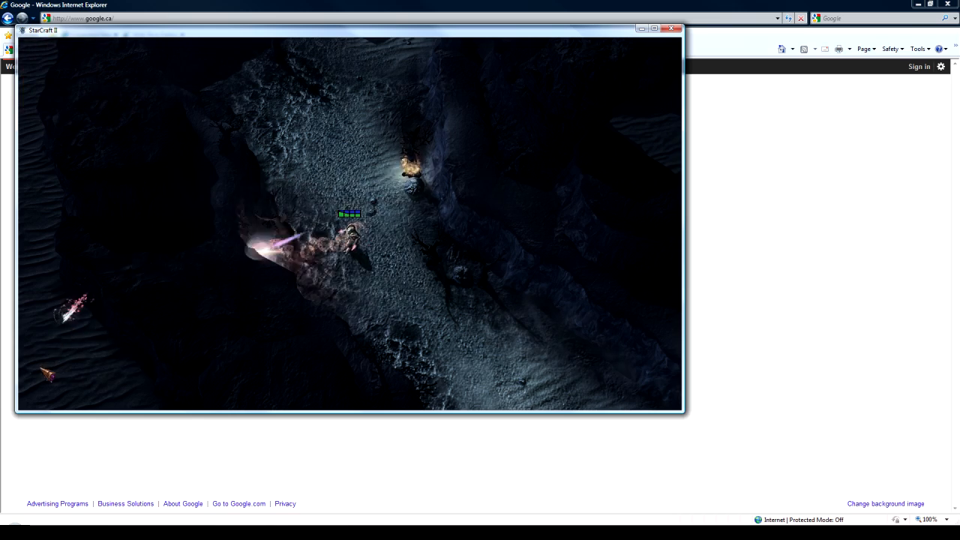
pyautogui.rightClick(322, 349)
# Test Fireball casts over the cliffs on the east side while moving the Zealot down the path
pyautogui.click(530, 184)
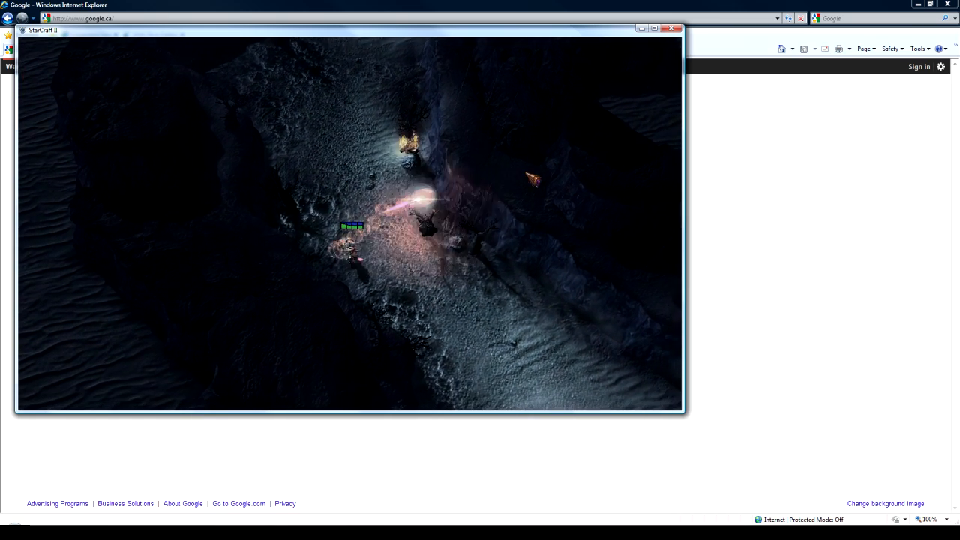
pyautogui.click(582, 177)
pyautogui.rightClick(567, 312)
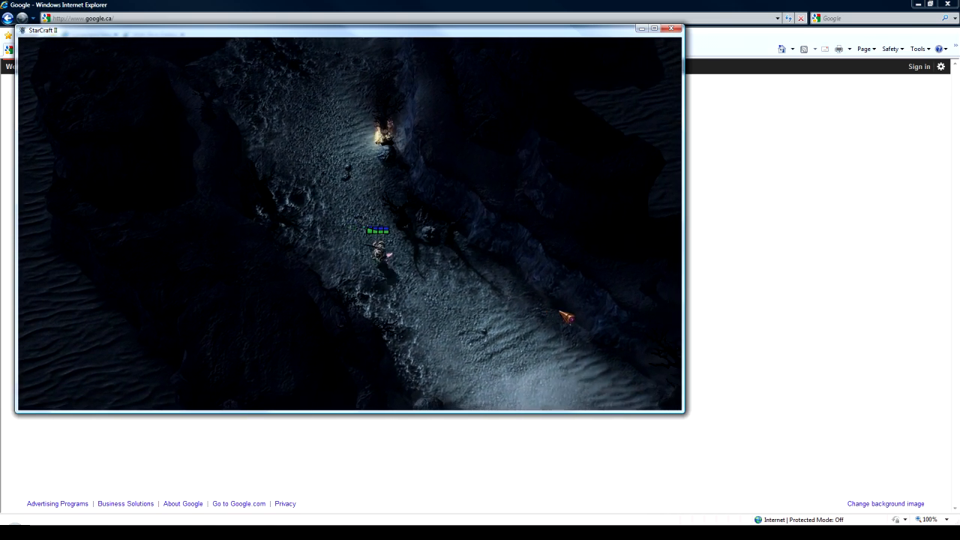
pyautogui.click(567, 318)
pyautogui.click(605, 252)
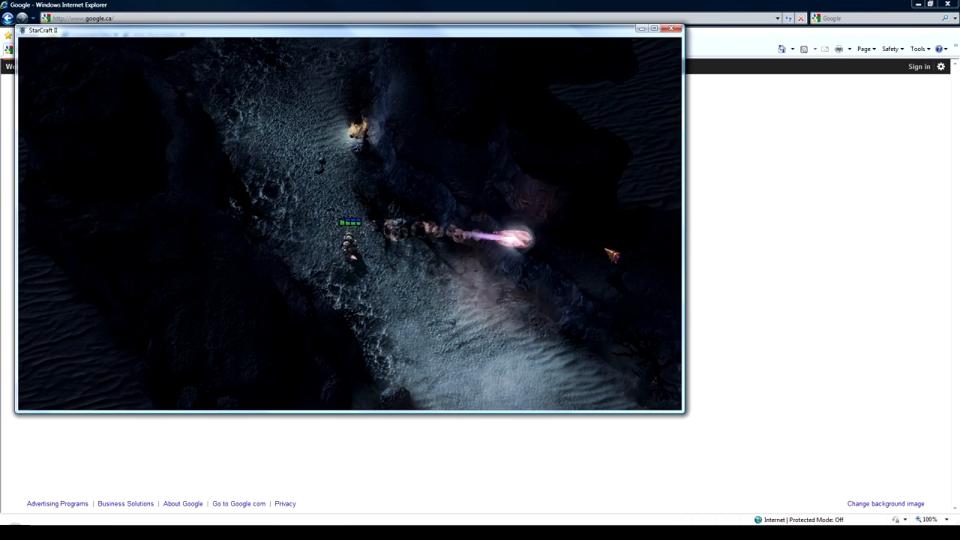
pyautogui.rightClick(515, 353)
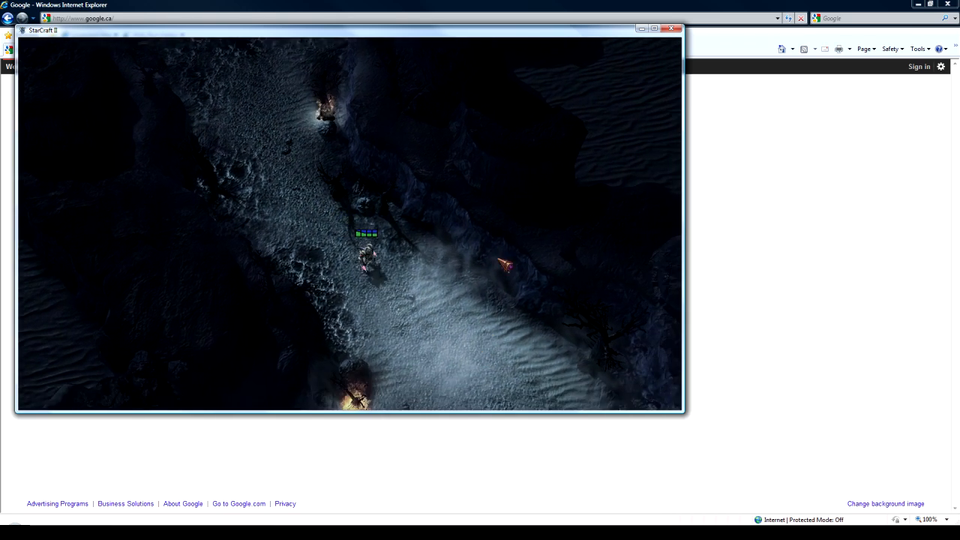
pyautogui.click(529, 188)
pyautogui.click(583, 335)
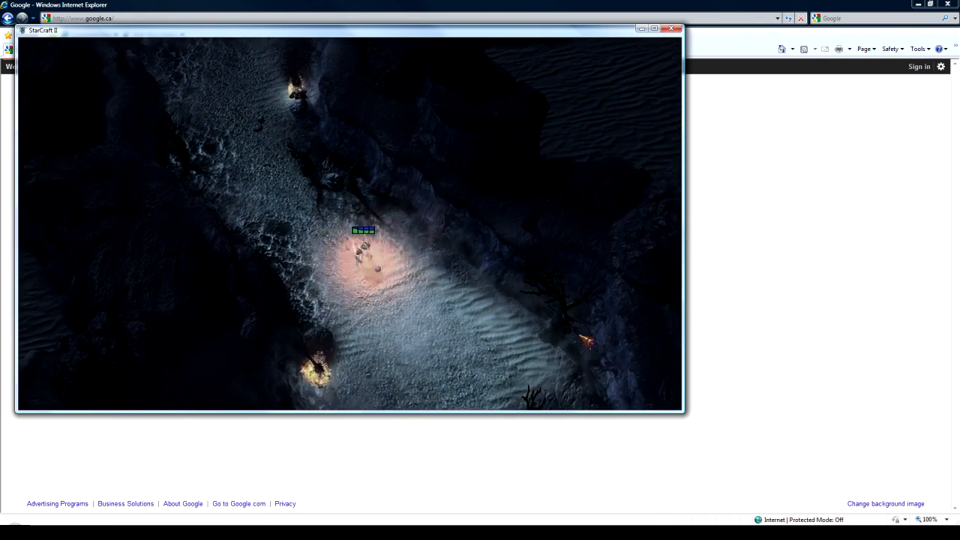
pyautogui.click(584, 324)
pyautogui.click(611, 324)
pyautogui.click(653, 344)
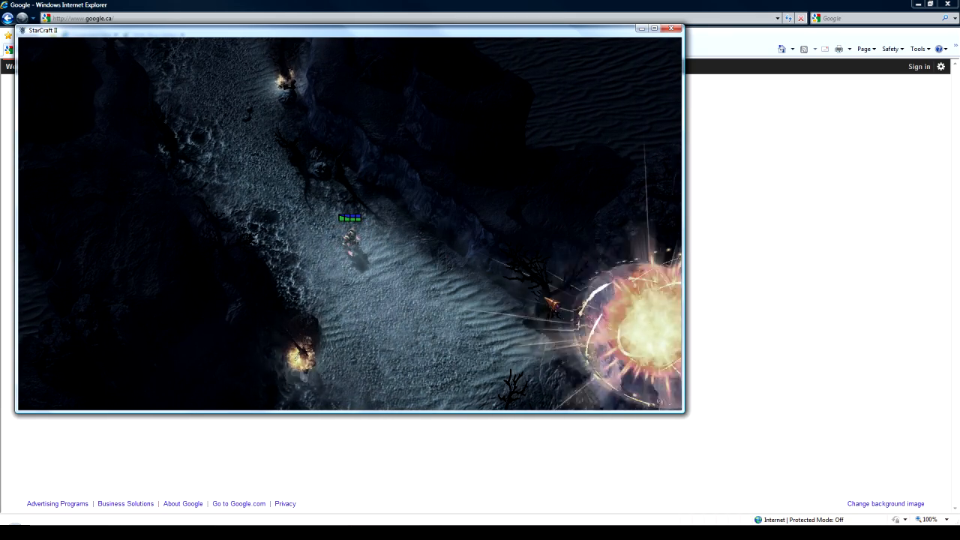
# Move the Zealot around the sandy clearing near the torch and test Fireball at close range
pyautogui.rightClick(416, 337)
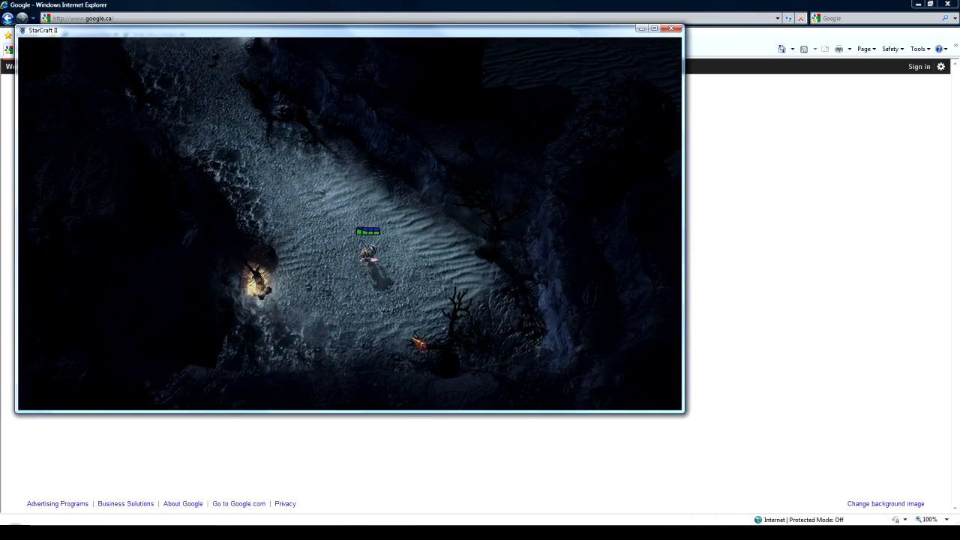
pyautogui.rightClick(313, 217)
pyautogui.rightClick(298, 167)
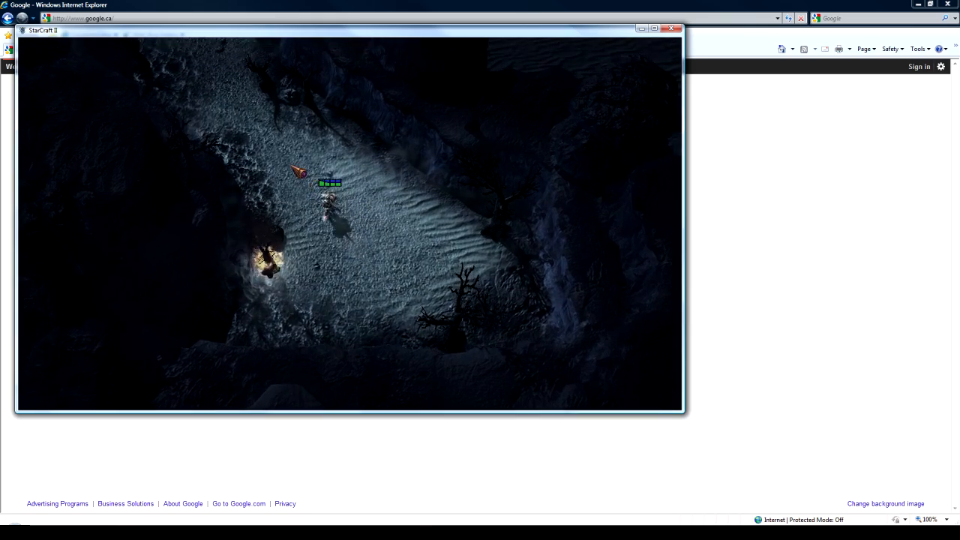
pyautogui.rightClick(284, 168)
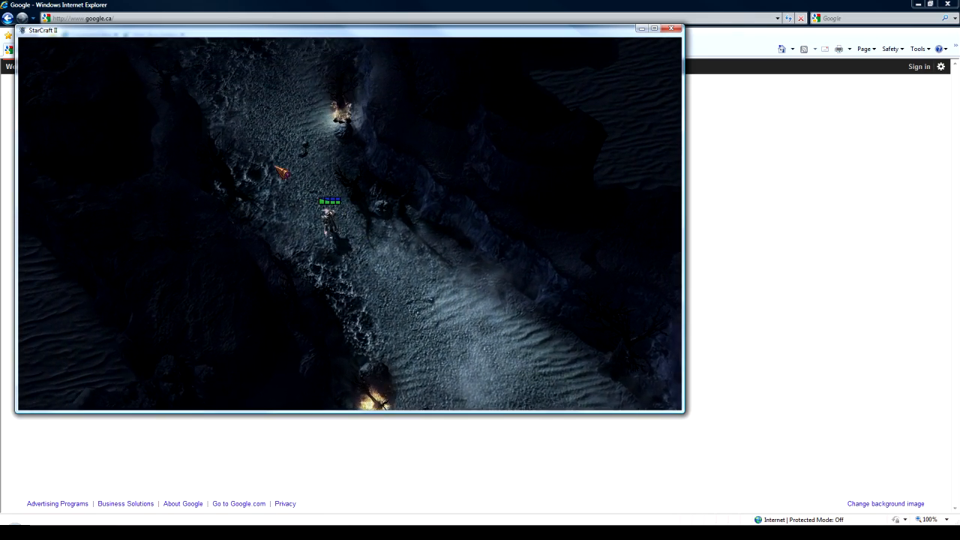
pyautogui.rightClick(390, 287)
pyautogui.rightClick(441, 297)
pyautogui.rightClick(437, 300)
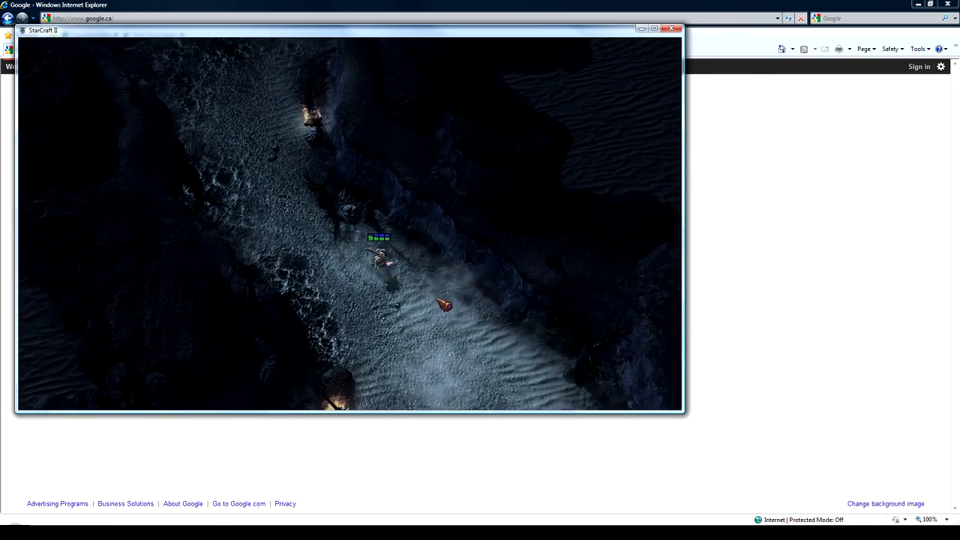
pyautogui.rightClick(412, 332)
pyautogui.rightClick(376, 348)
pyautogui.rightClick(335, 279)
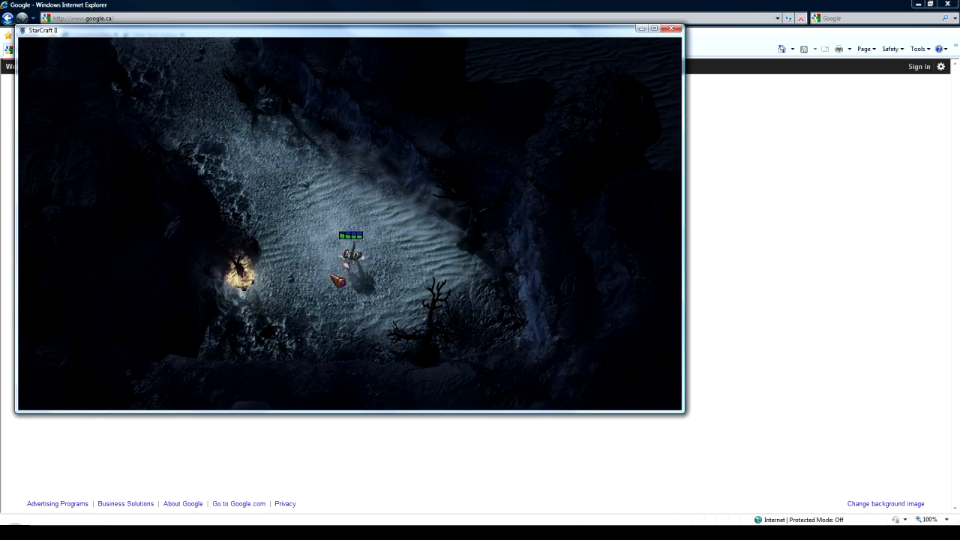
pyautogui.rightClick(334, 256)
pyautogui.rightClick(335, 176)
pyautogui.rightClick(265, 202)
pyautogui.click(212, 188)
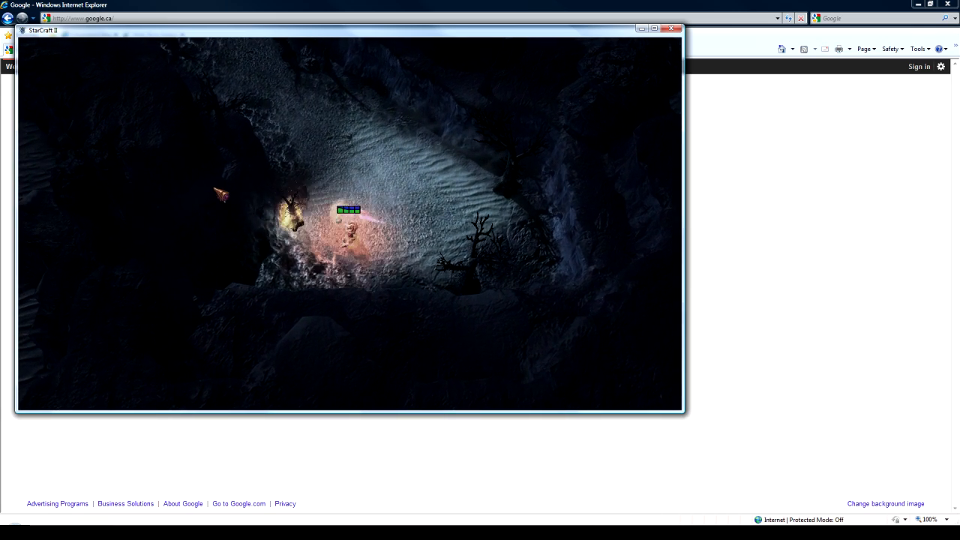
pyautogui.rightClick(365, 116)
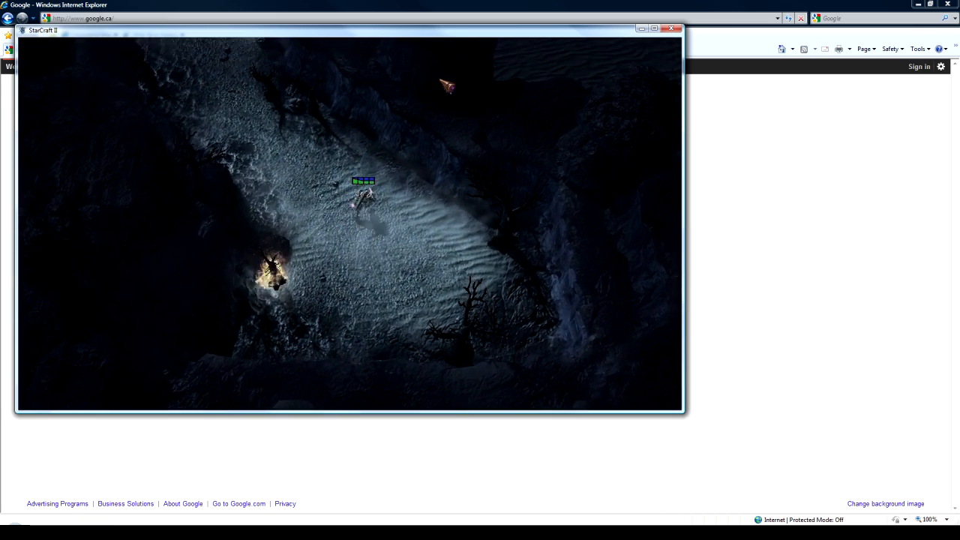
# Test a last Fireball cast toward the upper cliffs, move the Zealot down the clearing, and close the game test
pyautogui.click(516, 66)
pyautogui.rightClick(397, 321)
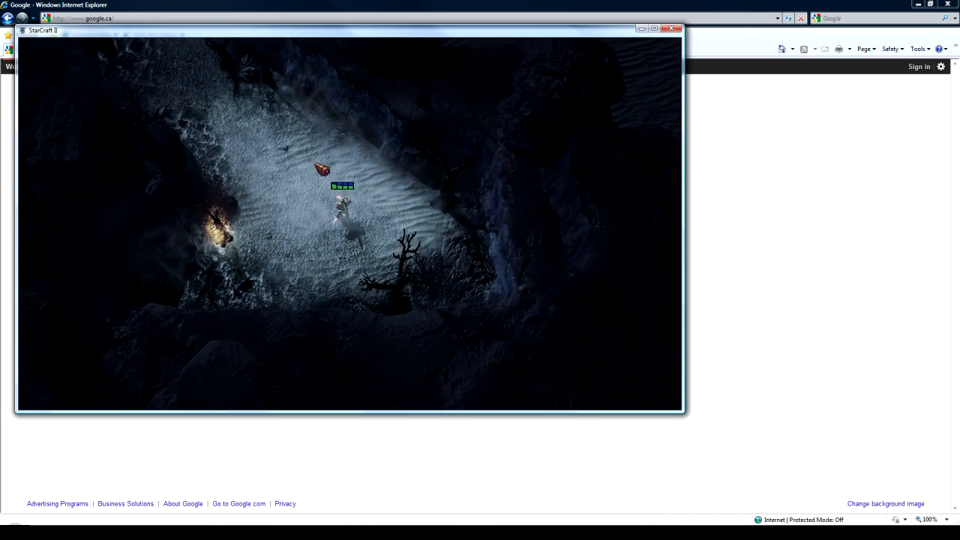
pyautogui.click(671, 28)
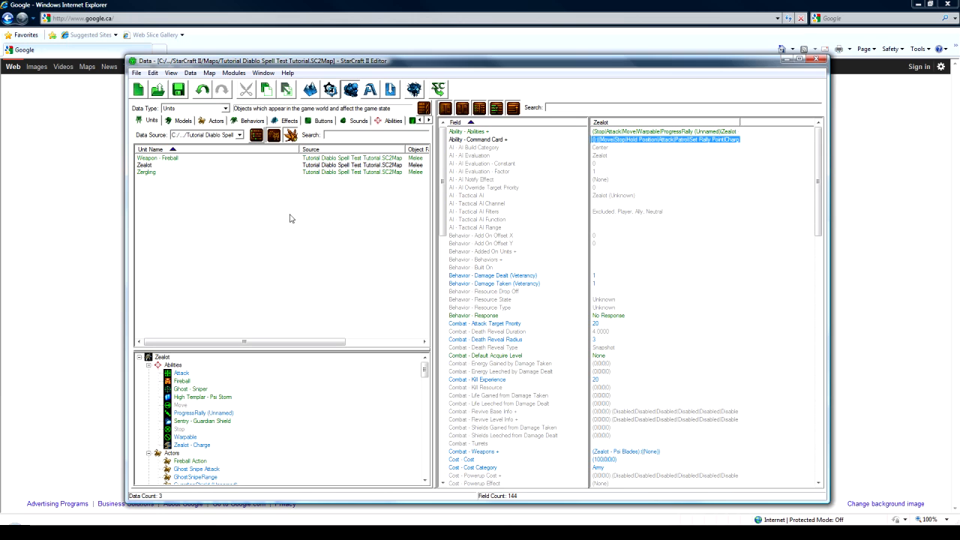
# Start a new validator named Check No Pathing with a matching suggested ID
pyautogui.click(199, 166)
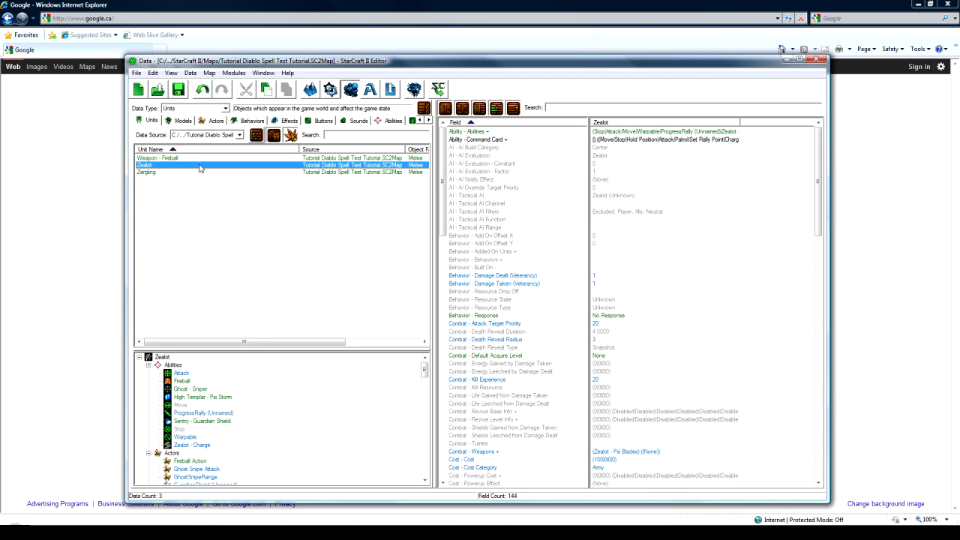
pyautogui.click(189, 158)
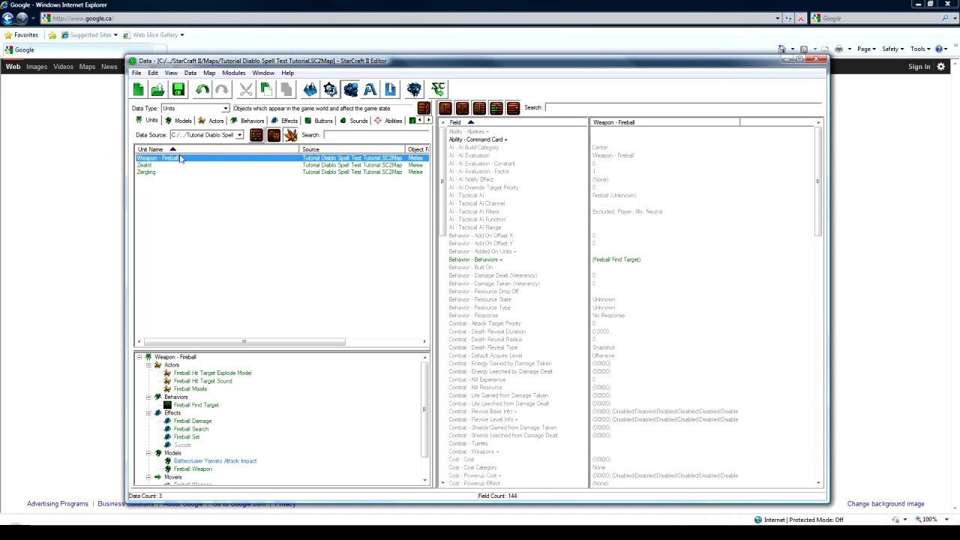
pyautogui.click(184, 109)
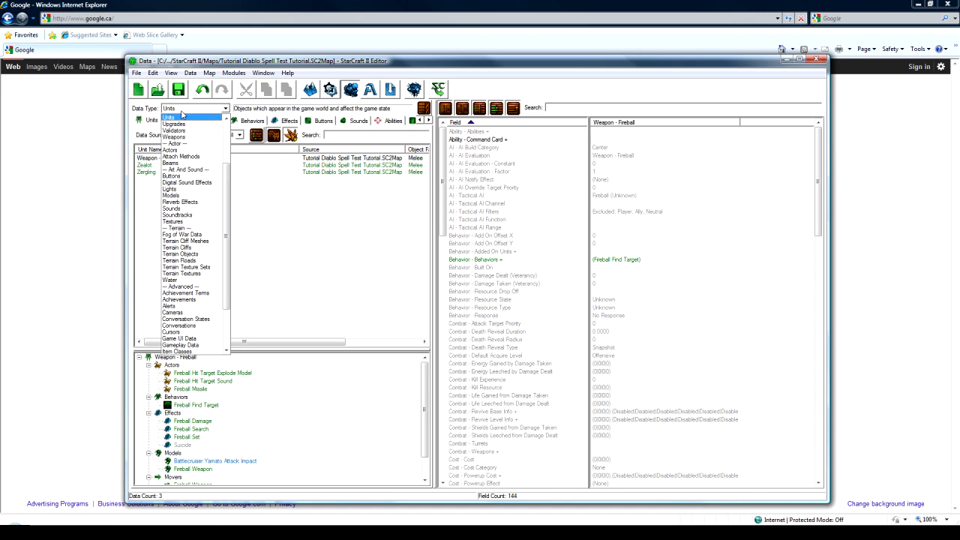
pyautogui.click(179, 169)
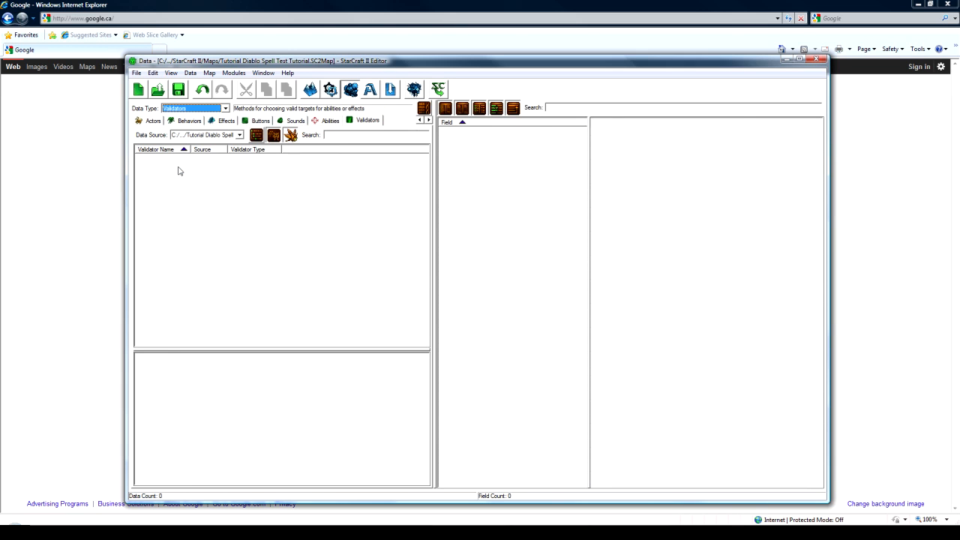
pyautogui.rightClick(177, 178)
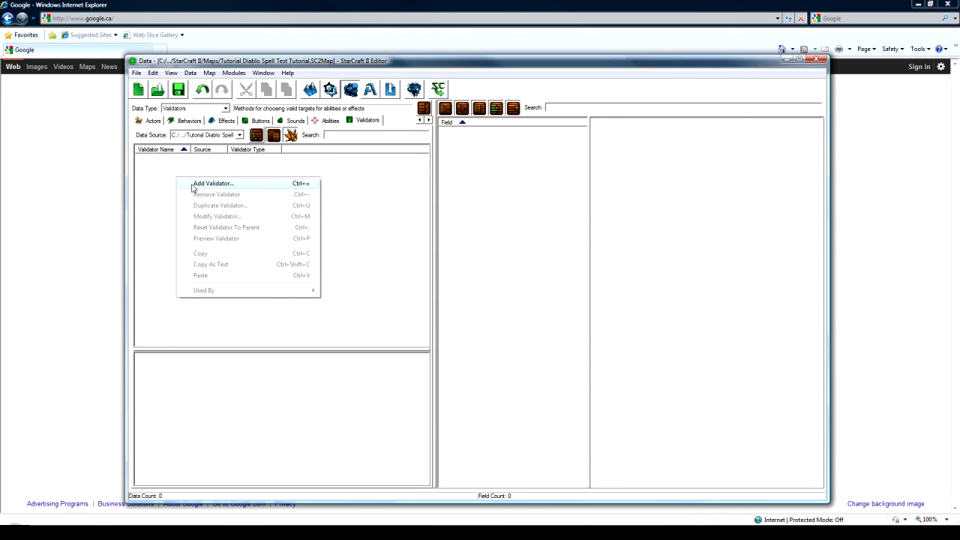
pyautogui.click(191, 185)
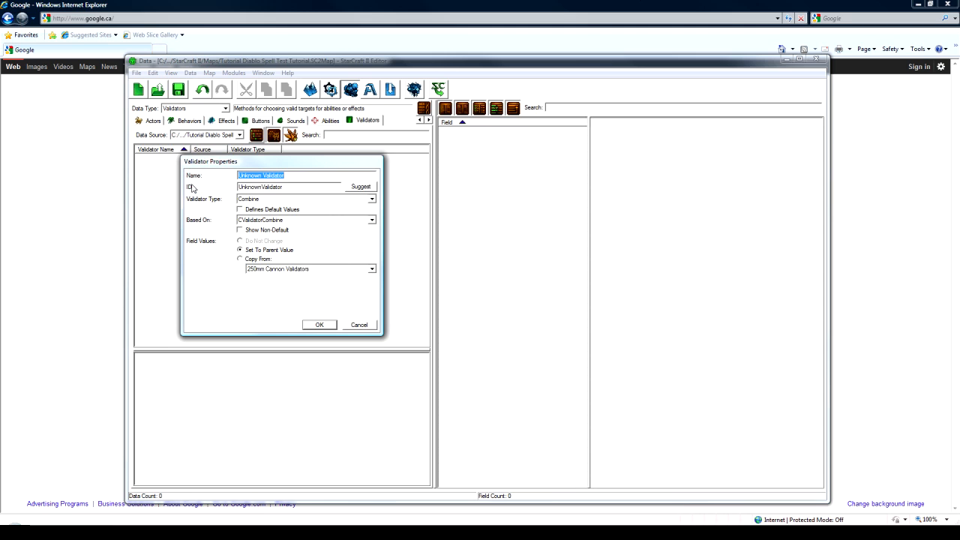
pyautogui.write('Check No Pathing')
pyautogui.click(359, 189)
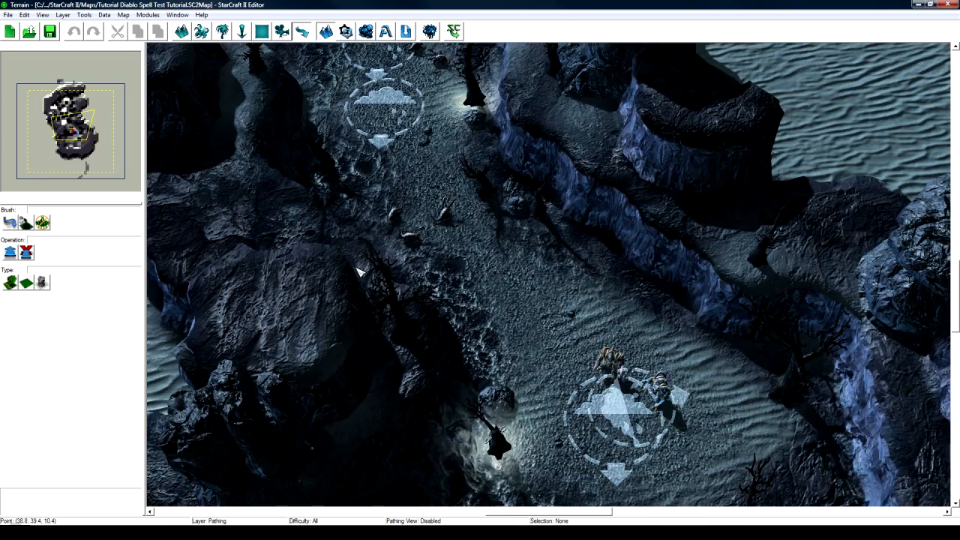
# Switch to the terrain view and examine the cliffs and walkable path around the Zealot's start area
pyautogui.moveTo(356, 269); pyautogui.dragTo(587, 257, button='right')
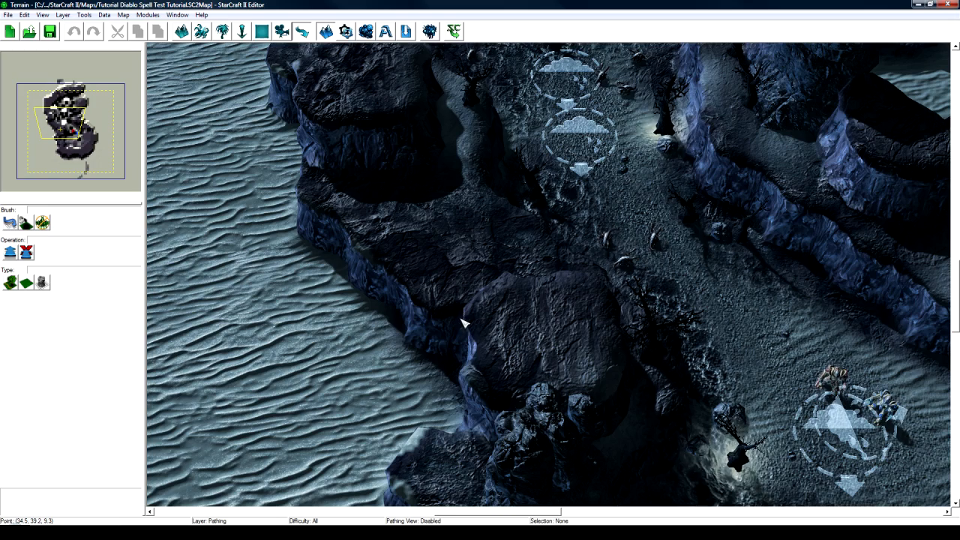
pyautogui.moveTo(686, 345); pyautogui.dragTo(816, 345, button='right')
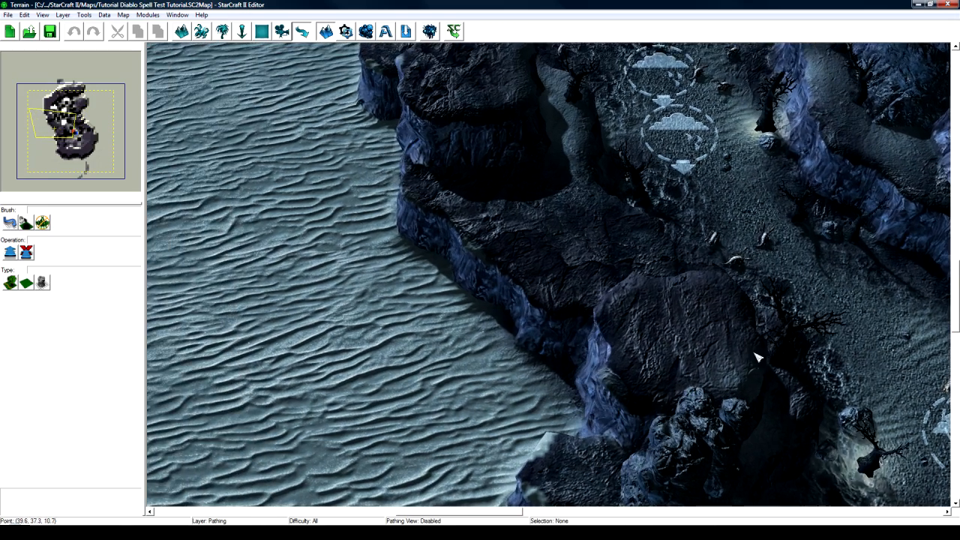
pyautogui.moveTo(757, 358); pyautogui.dragTo(534, 309, button='right')
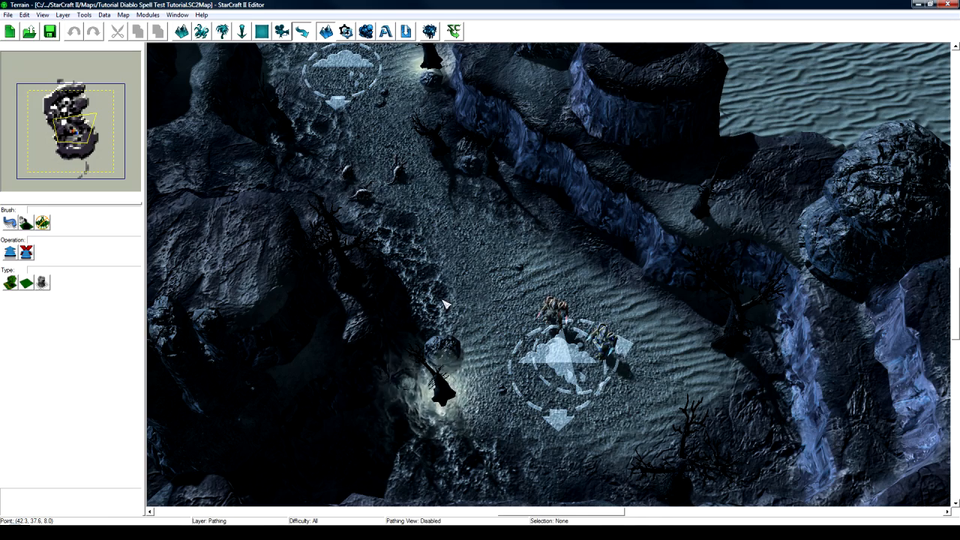
pyautogui.moveTo(471, 273); pyautogui.dragTo(498, 232, button='right')
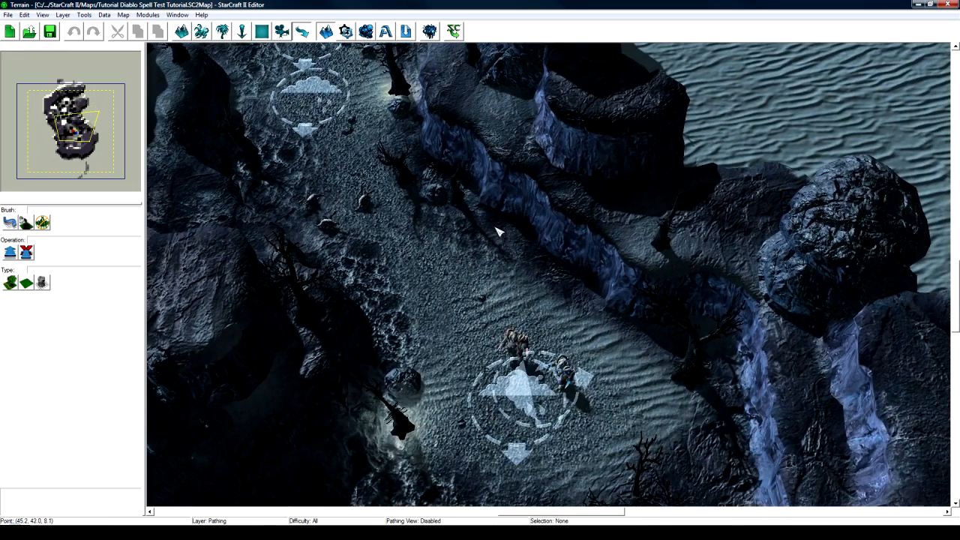
pyautogui.moveTo(534, 334); pyautogui.dragTo(515, 298, button='right')
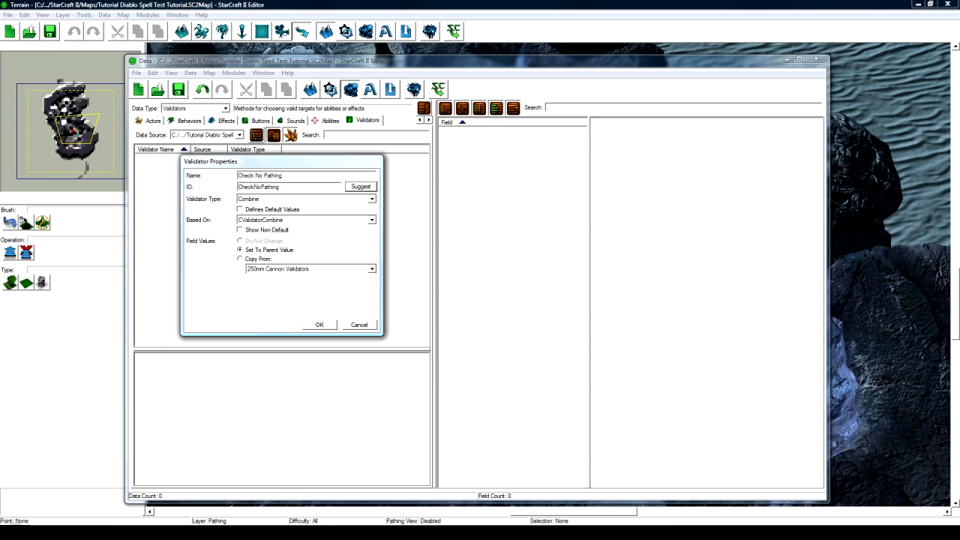
# Set the new validator's type to Location Pathable and create it
pyautogui.click(281, 186)
pyautogui.click(274, 200)
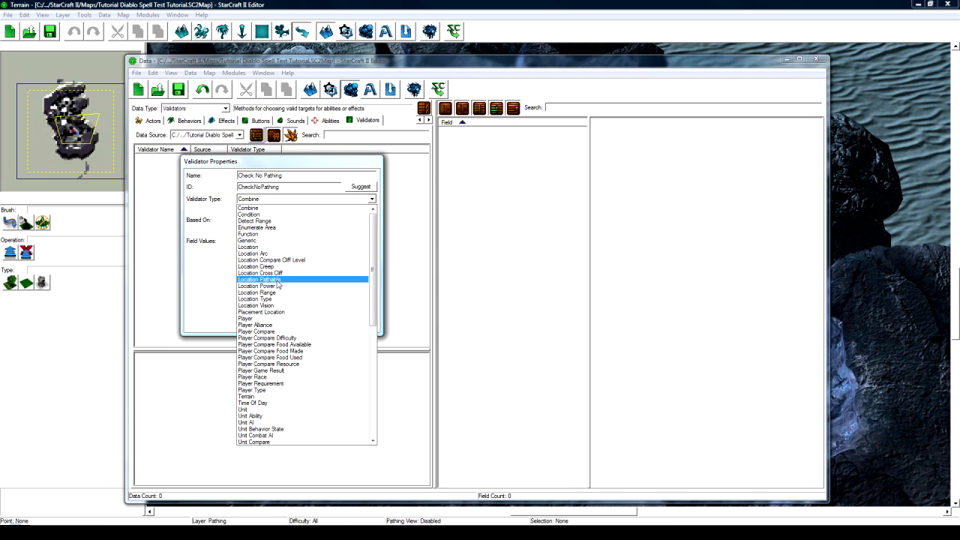
pyautogui.click(277, 280)
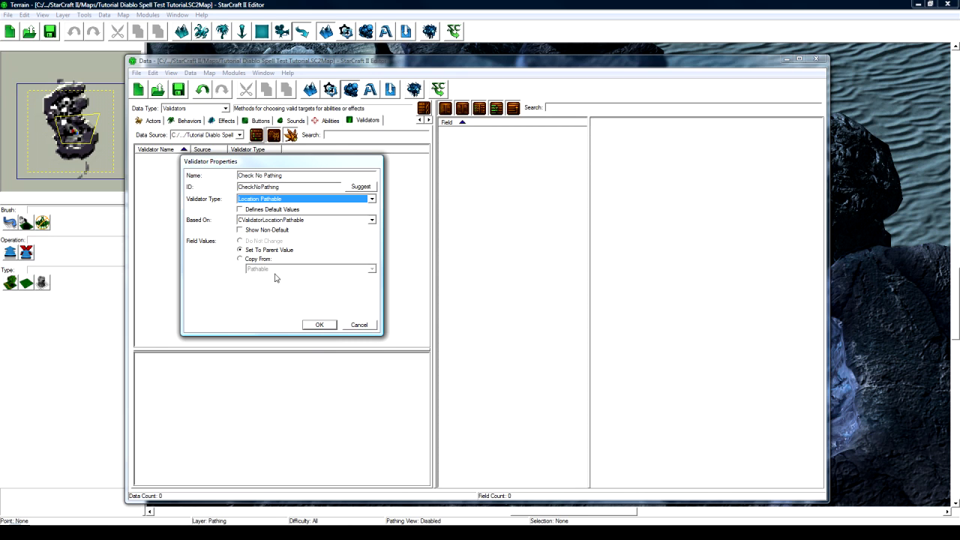
pyautogui.click(318, 325)
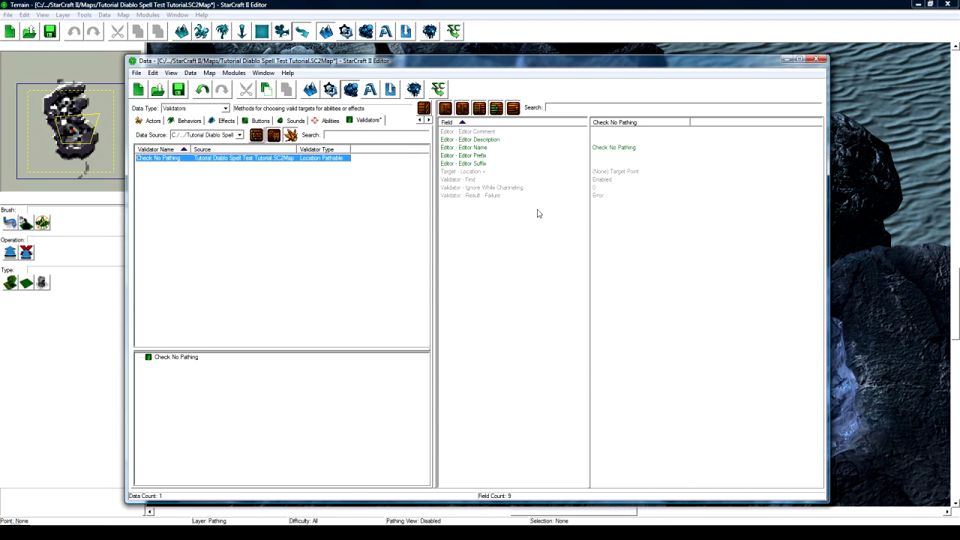
# Set the Check No Pathing validator's target location to Source Unit/Point and disable its Find option
pyautogui.click(613, 172)
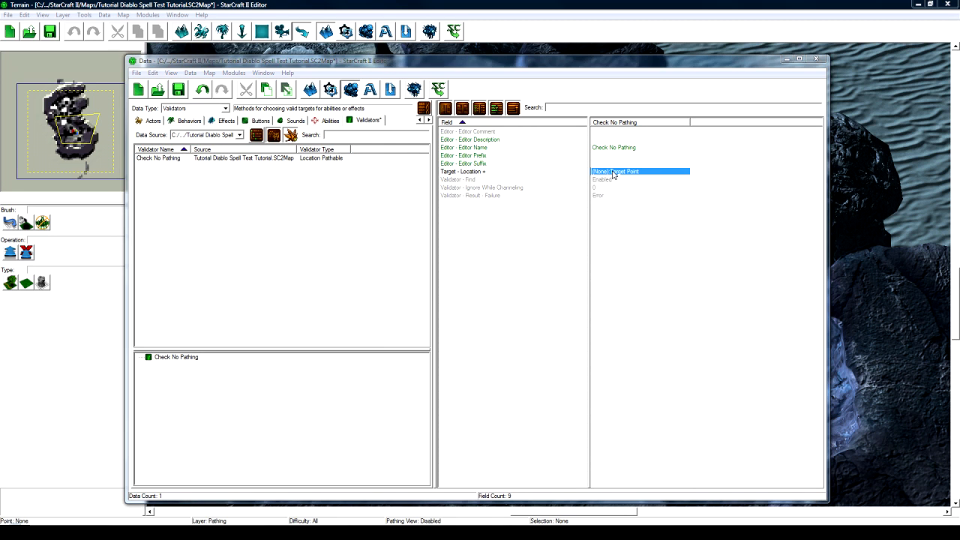
pyautogui.doubleClick(612, 172)
pyautogui.click(253, 233)
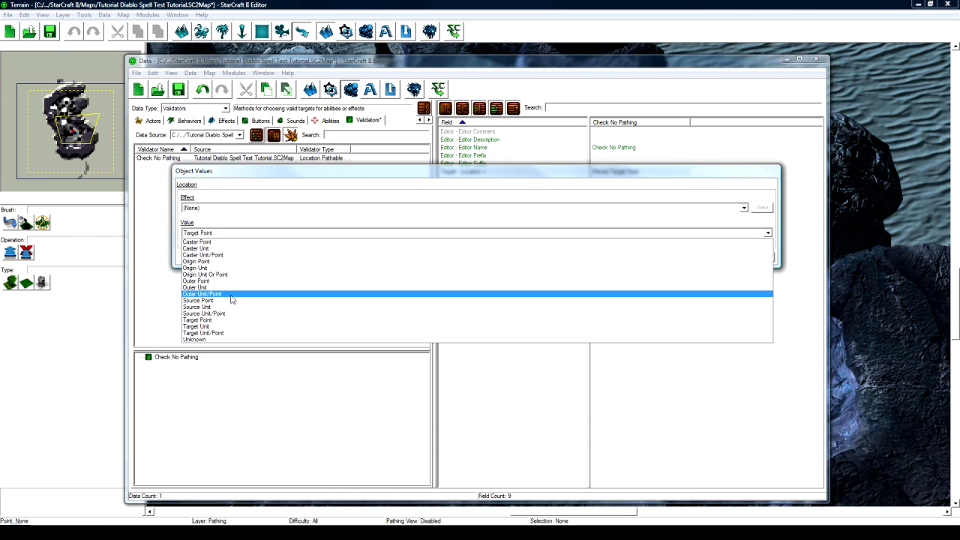
pyautogui.click(227, 313)
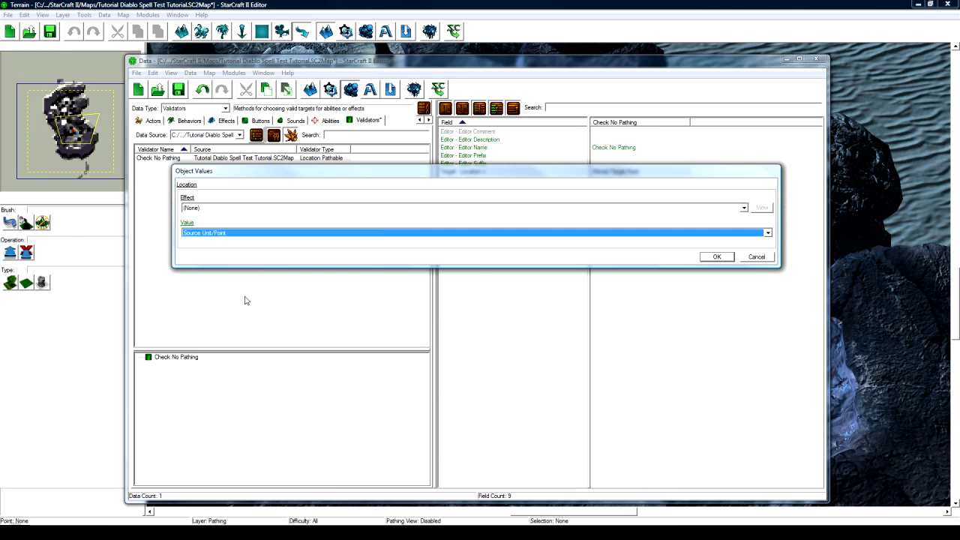
pyautogui.click(712, 257)
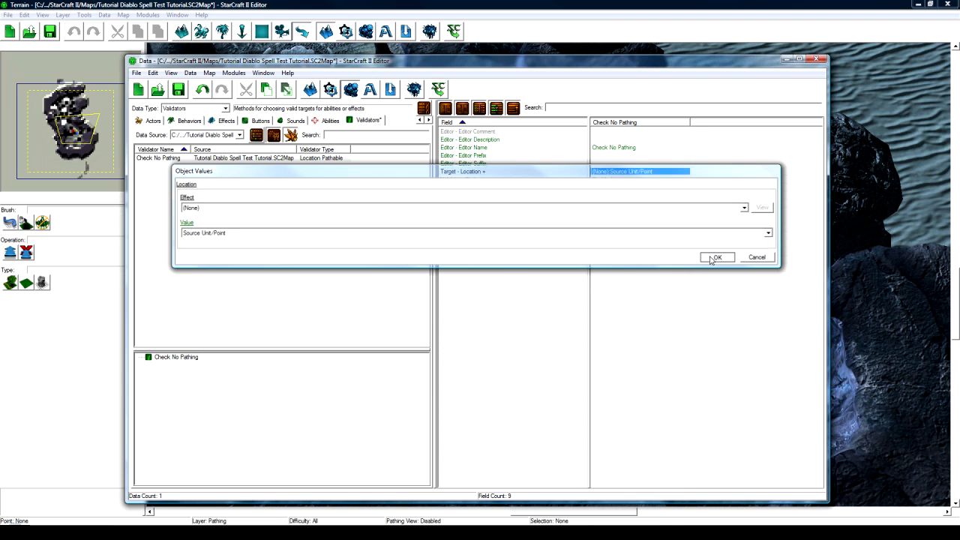
pyautogui.doubleClick(608, 180)
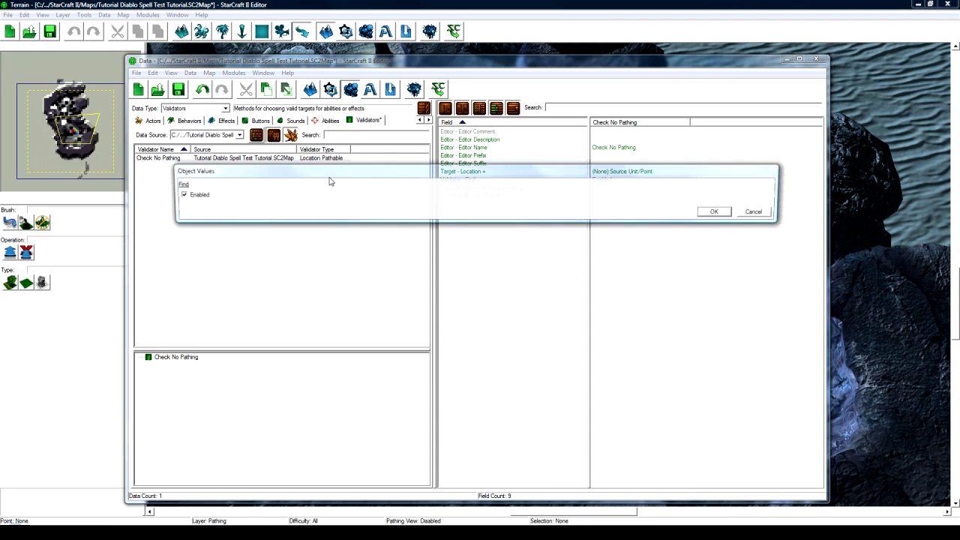
pyautogui.click(717, 212)
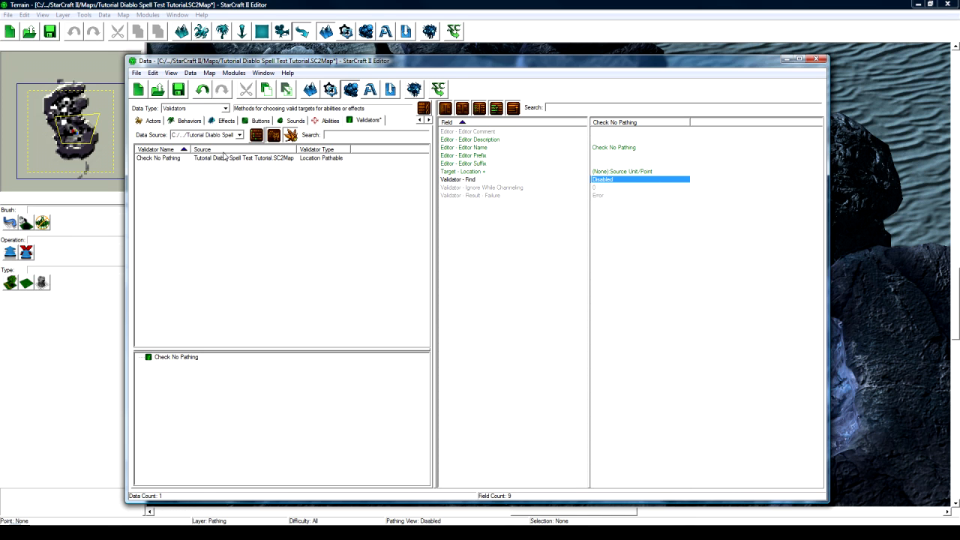
# Search the effects from all data sources for "suicide" and make a copy of the core Suicide effect in the map
pyautogui.click(227, 121)
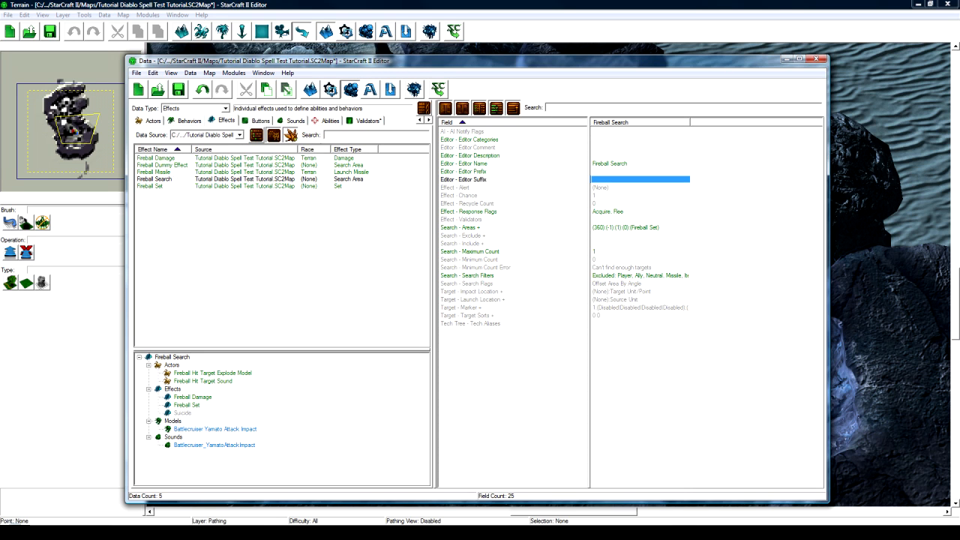
pyautogui.click(352, 135)
pyautogui.click(210, 135)
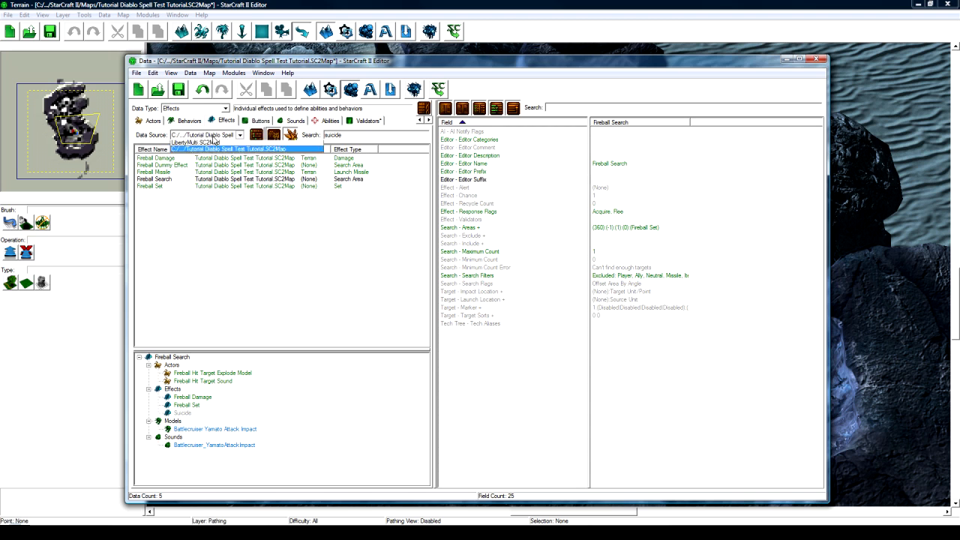
pyautogui.click(214, 145)
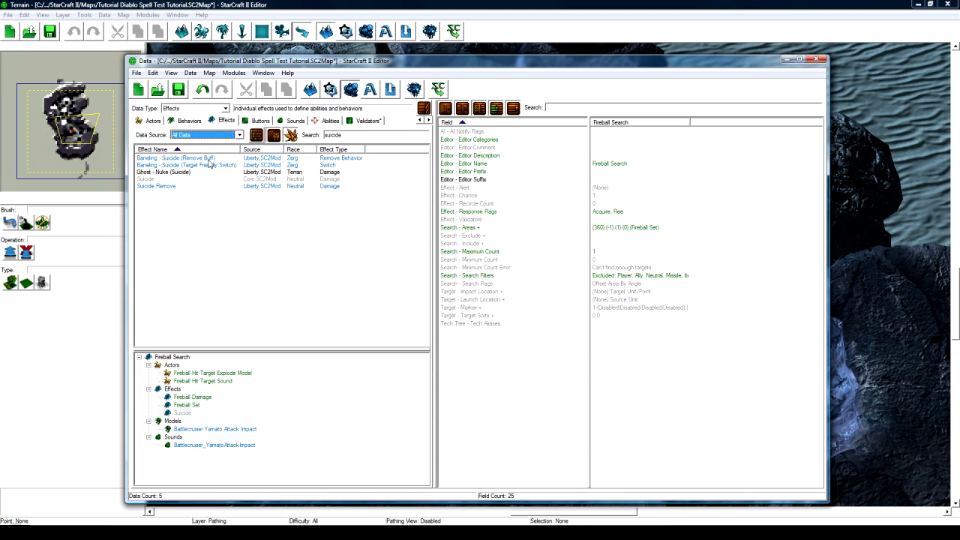
pyautogui.click(170, 180)
pyautogui.click(166, 186)
pyautogui.click(174, 179)
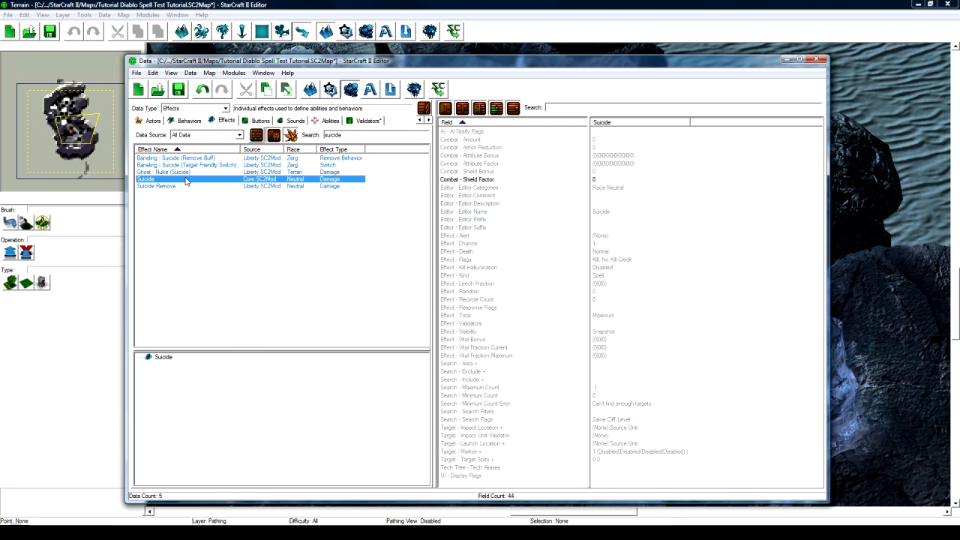
pyautogui.hotkey('ctrl', 'v')
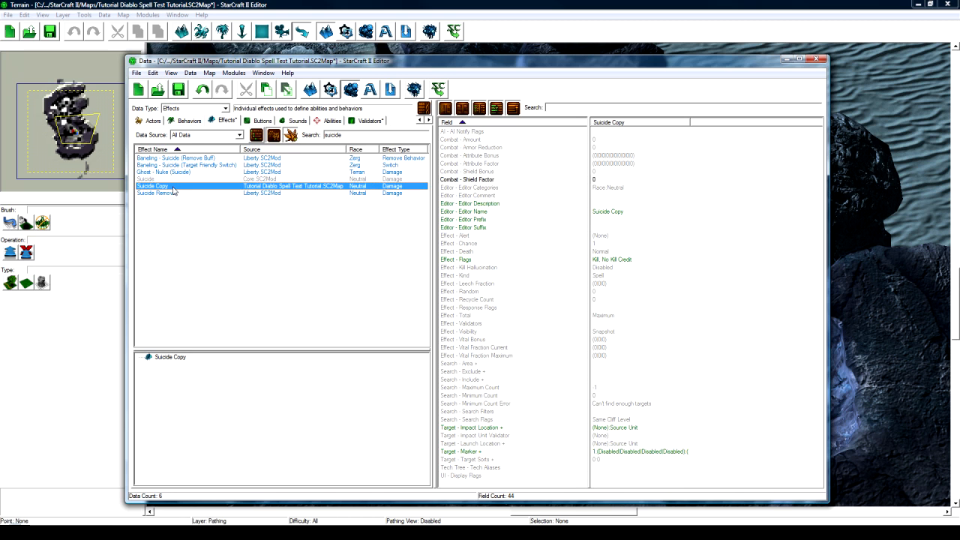
# Rename the copied Suicide effect to Suicide If Unpathable and give it a matching suggested ID
pyautogui.doubleClick(172, 187)
pyautogui.write('Suic')
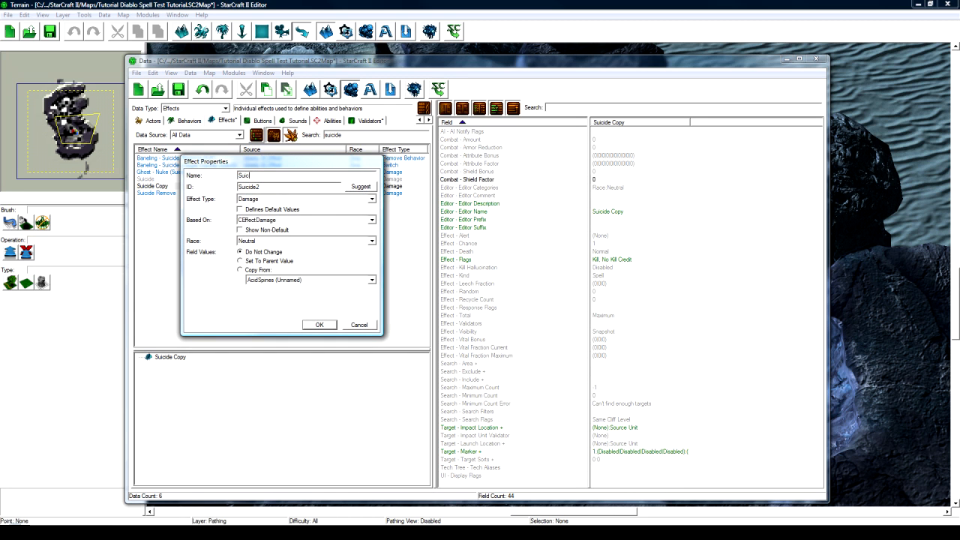
pyautogui.write('ide # U')
pyautogui.write('np')
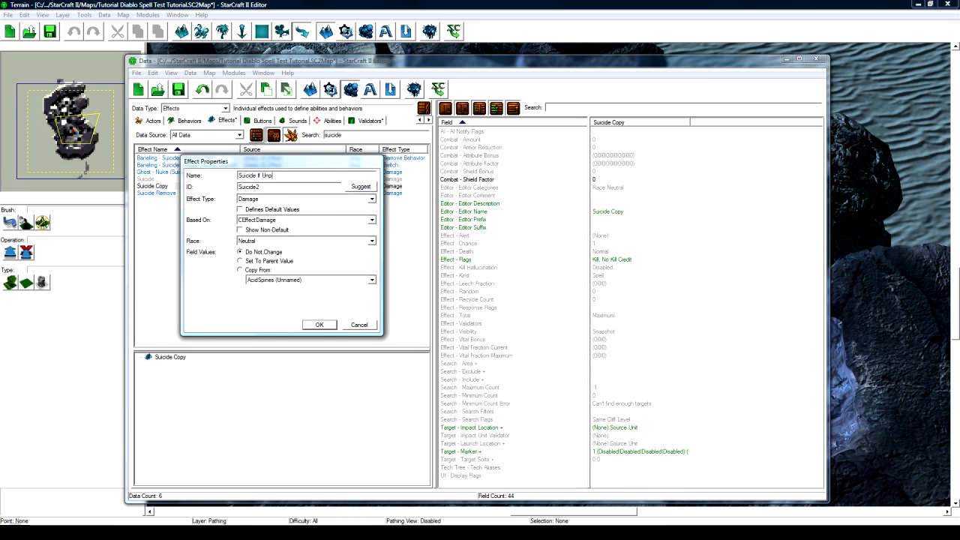
pyautogui.write('athable')
pyautogui.click(360, 186)
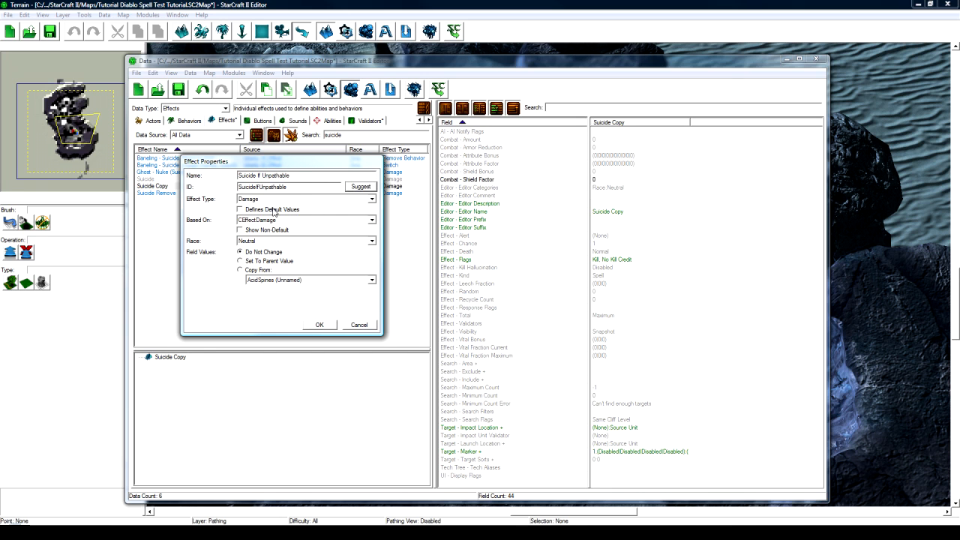
pyautogui.click(319, 324)
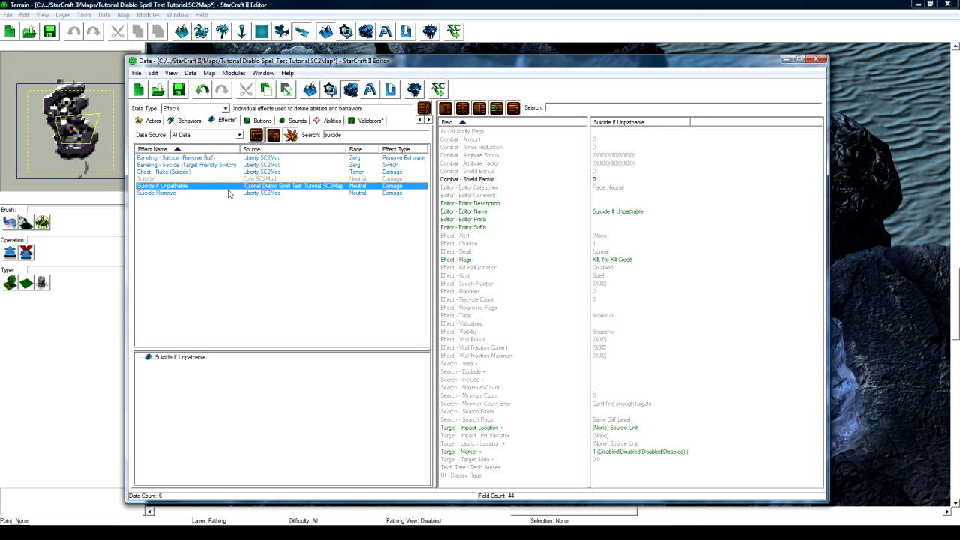
# Add the Check No Pathing validator to the Suicide If Unpathable effect
pyautogui.click(608, 284)
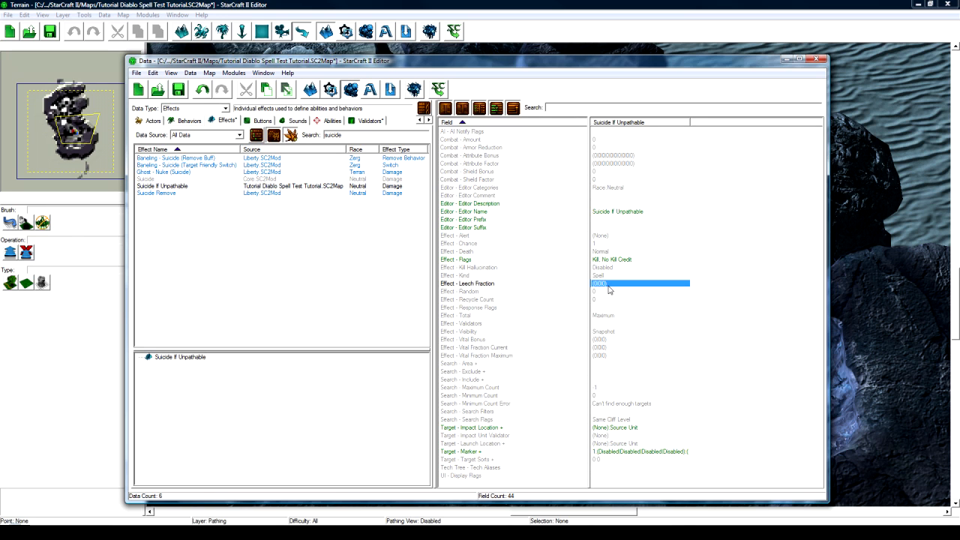
pyautogui.doubleClick(612, 323)
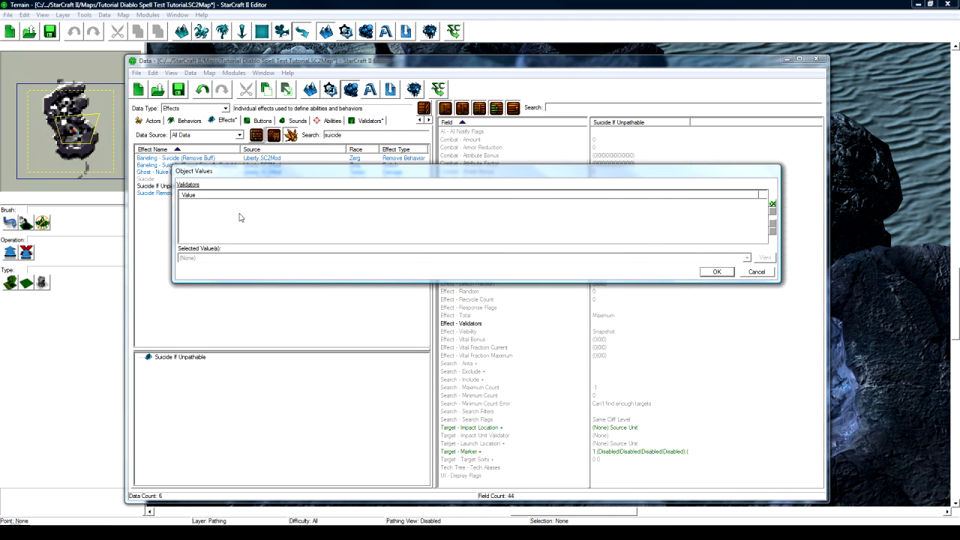
pyautogui.rightClick(236, 215)
pyautogui.click(268, 228)
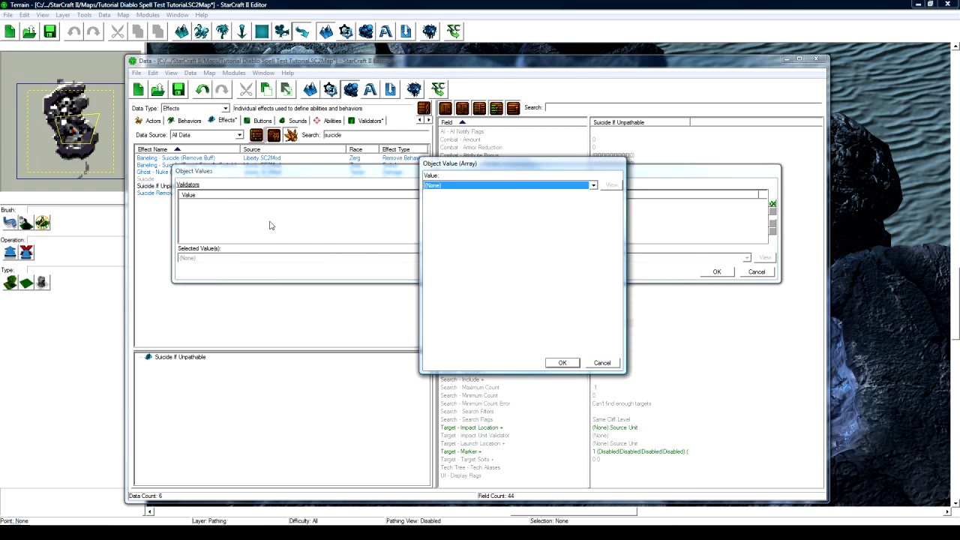
pyautogui.press('c')
pyautogui.click(480, 187)
pyautogui.click(480, 187)
pyautogui.click(562, 363)
pyautogui.click(713, 273)
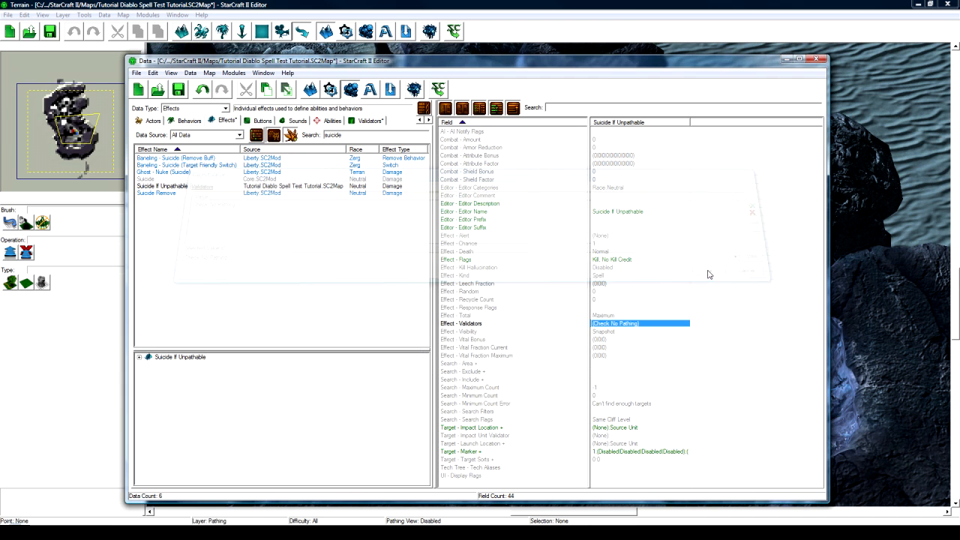
pyautogui.click(197, 187)
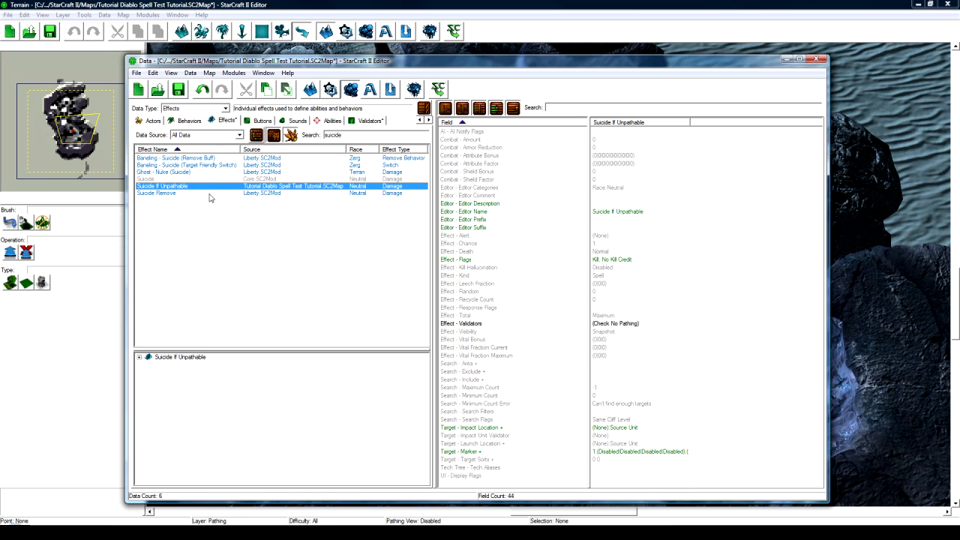
pyautogui.click(614, 324)
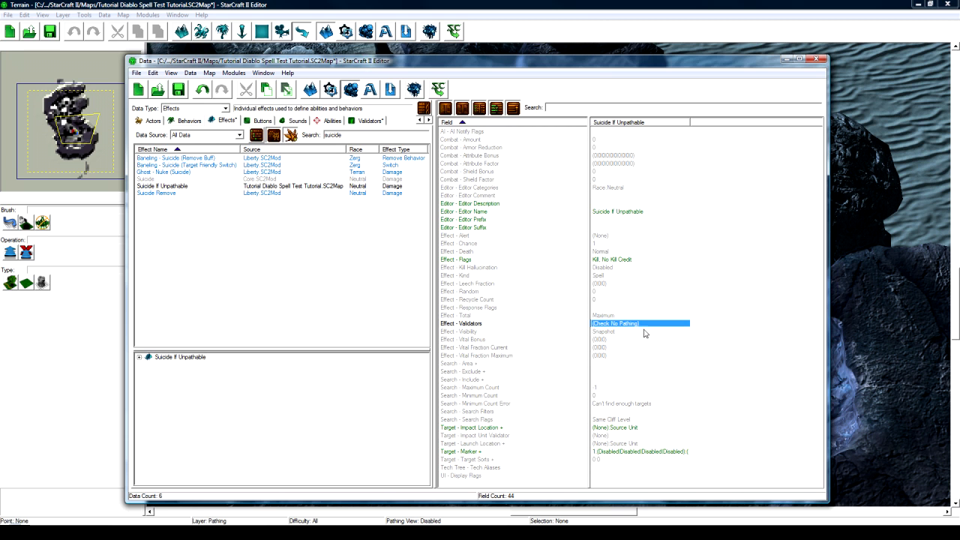
pyautogui.click(596, 20)
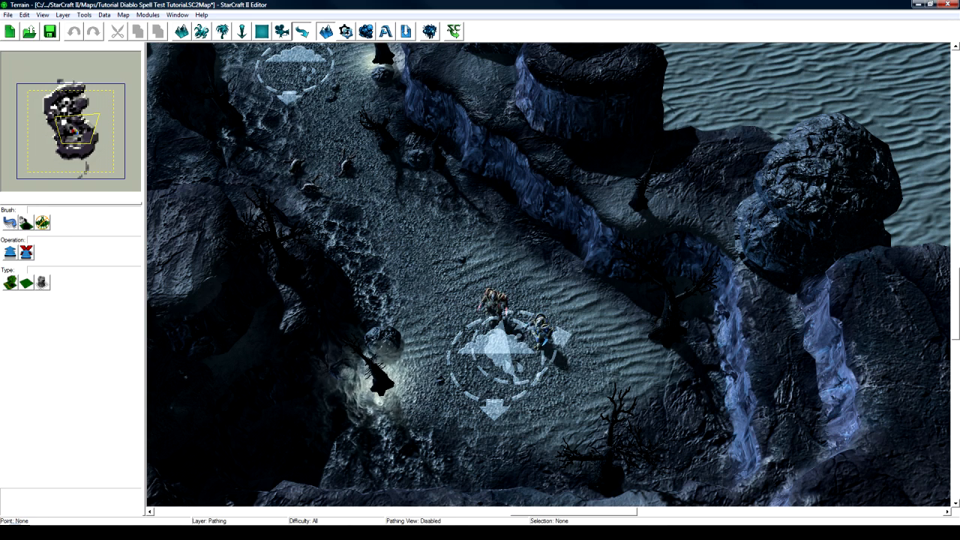
pyautogui.click(466, 533)
pyautogui.click(214, 187)
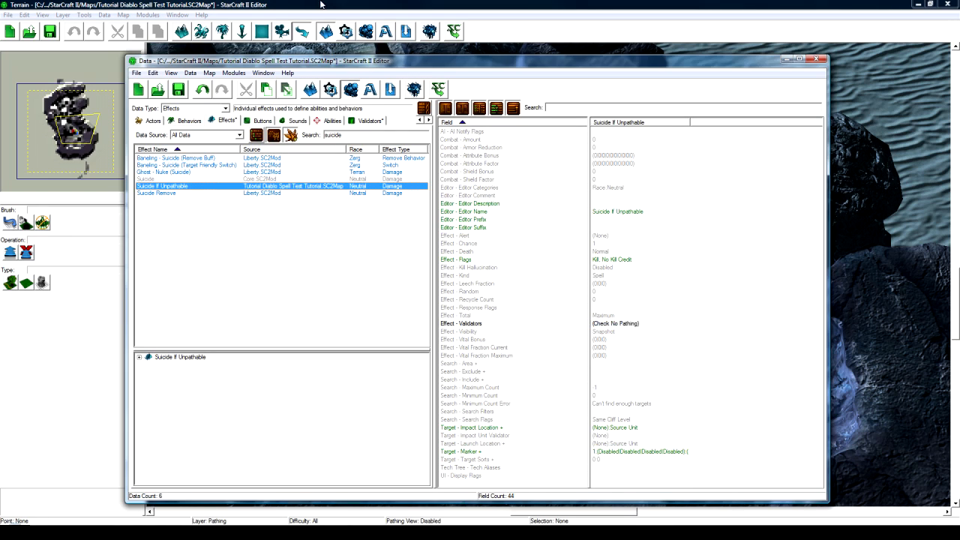
# Show the pathing mesh over the terrain, examine the unpathable cliffs and obstacles around the play area, and hide the mesh again
pyautogui.click(323, 3)
pyautogui.click(44, 15)
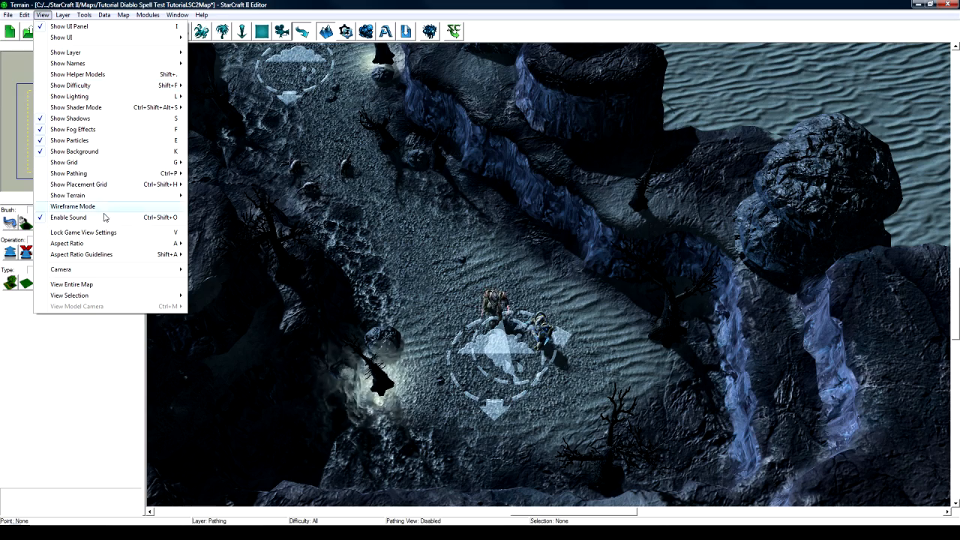
pyautogui.moveTo(103, 172)
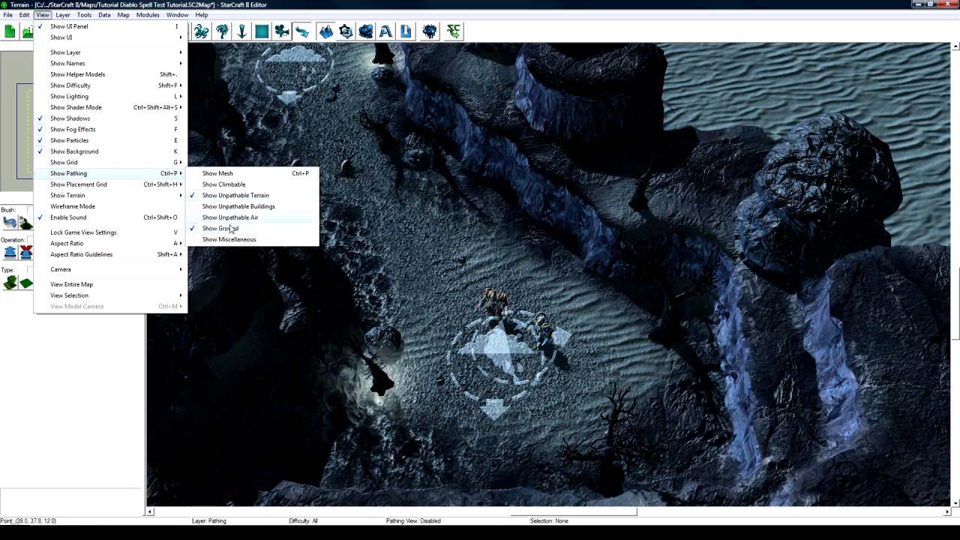
pyautogui.click(219, 173)
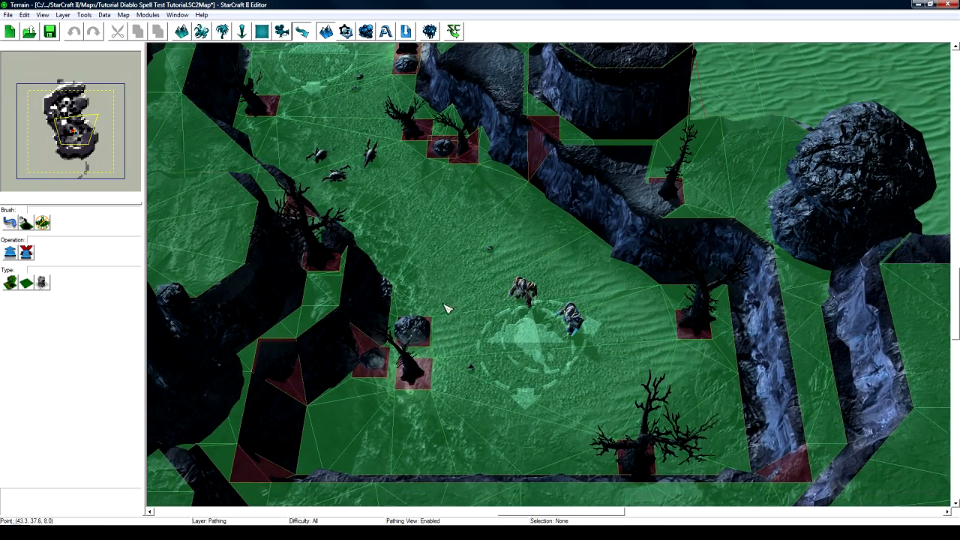
pyautogui.moveTo(448, 308); pyautogui.dragTo(486, 360, button='right')
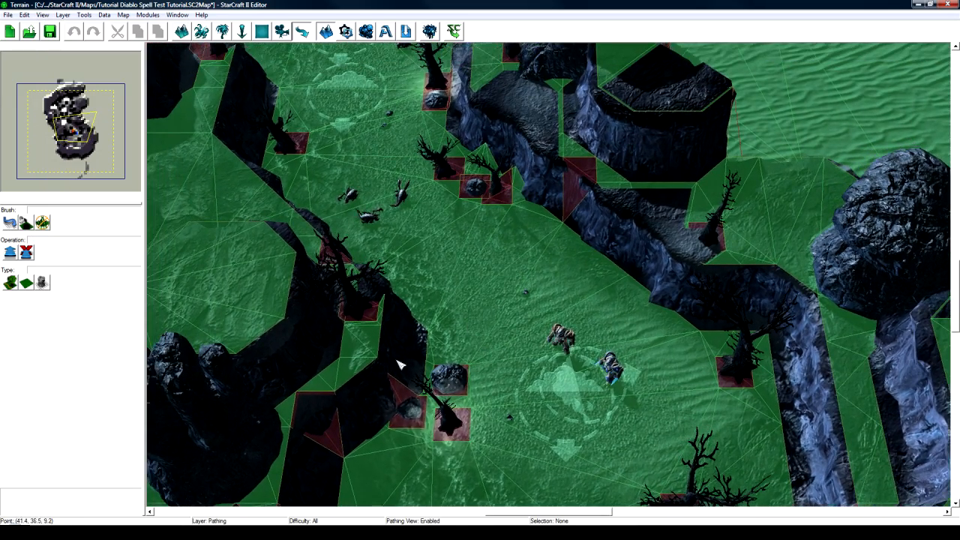
pyautogui.moveTo(650, 262); pyautogui.dragTo(636, 342, button='right')
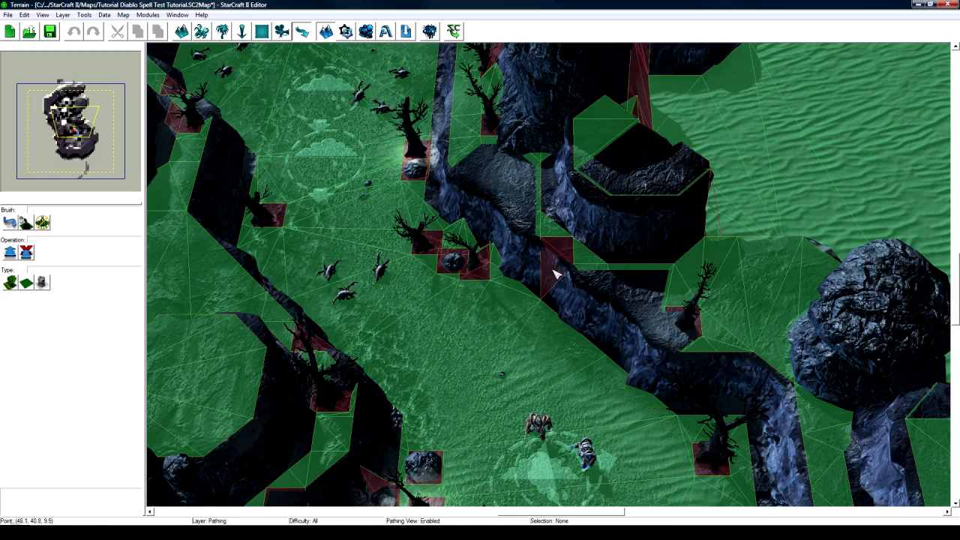
pyautogui.moveTo(553, 272); pyautogui.dragTo(608, 305, button='right')
pyautogui.moveTo(515, 246); pyautogui.dragTo(575, 324, button='right')
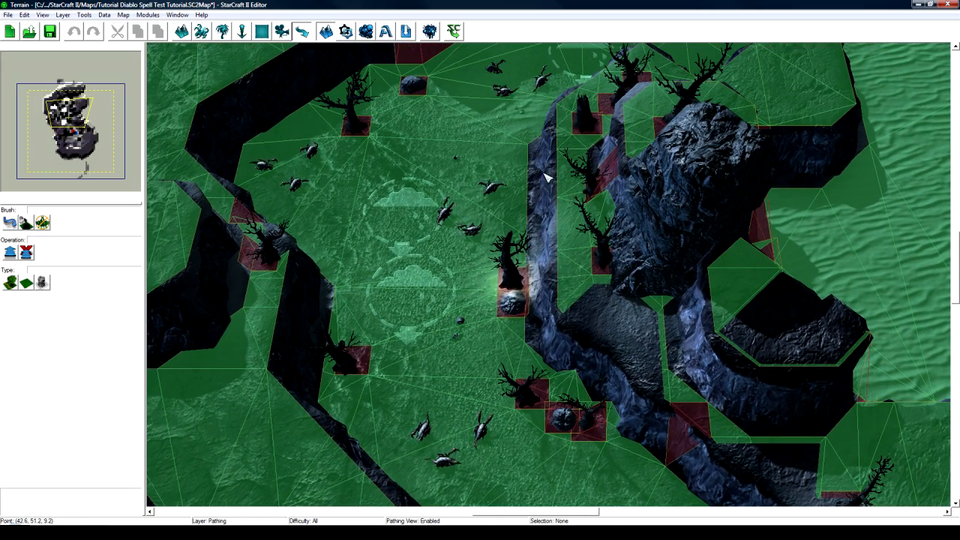
pyautogui.moveTo(410, 357); pyautogui.dragTo(373, 299, button='right')
pyautogui.moveTo(543, 364); pyautogui.dragTo(465, 184, button='right')
pyautogui.moveTo(557, 386); pyautogui.dragTo(564, 318, button='right')
pyautogui.press('o')
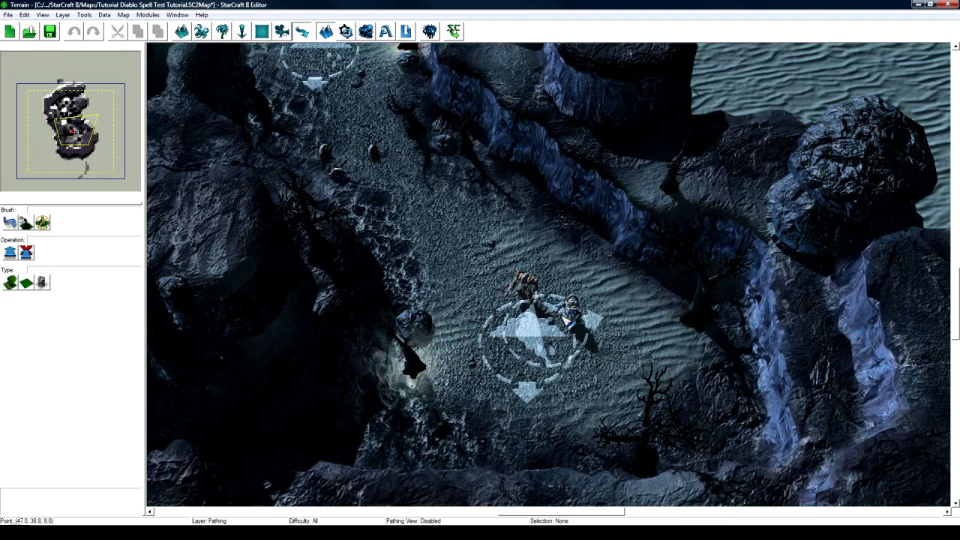
pyautogui.moveTo(534, 240); pyautogui.dragTo(531, 264, button='right')
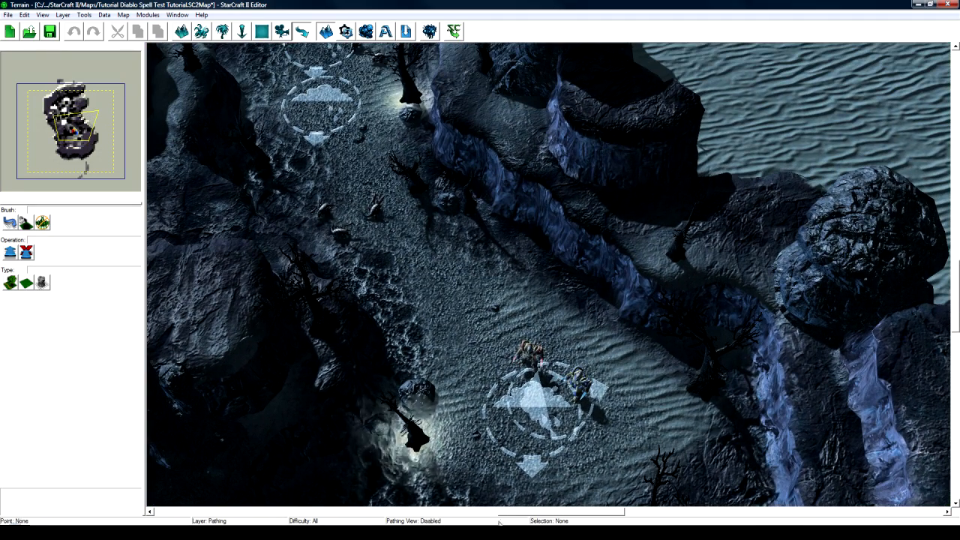
# Return to the data editor and list only this map's own behaviors, with the search filter cleared
pyautogui.press('F7')
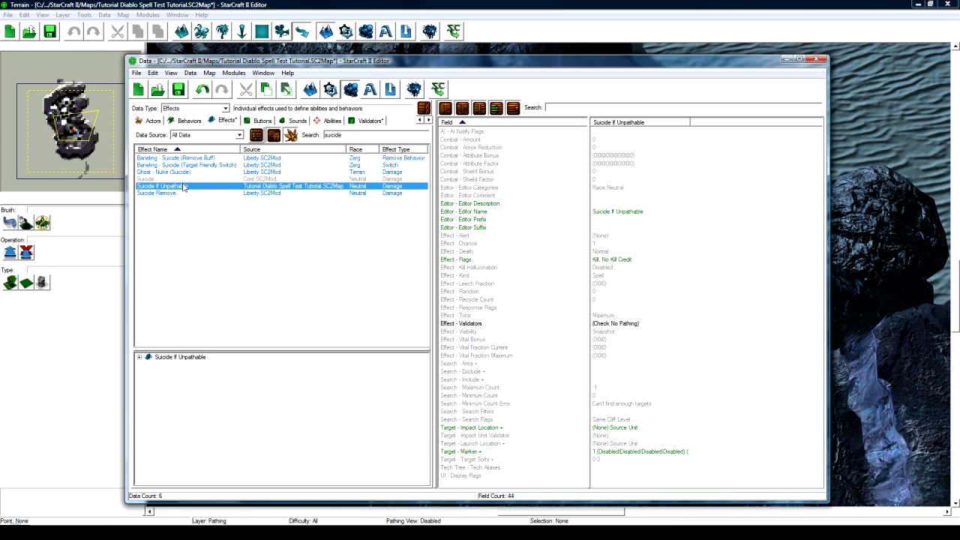
pyautogui.click(189, 121)
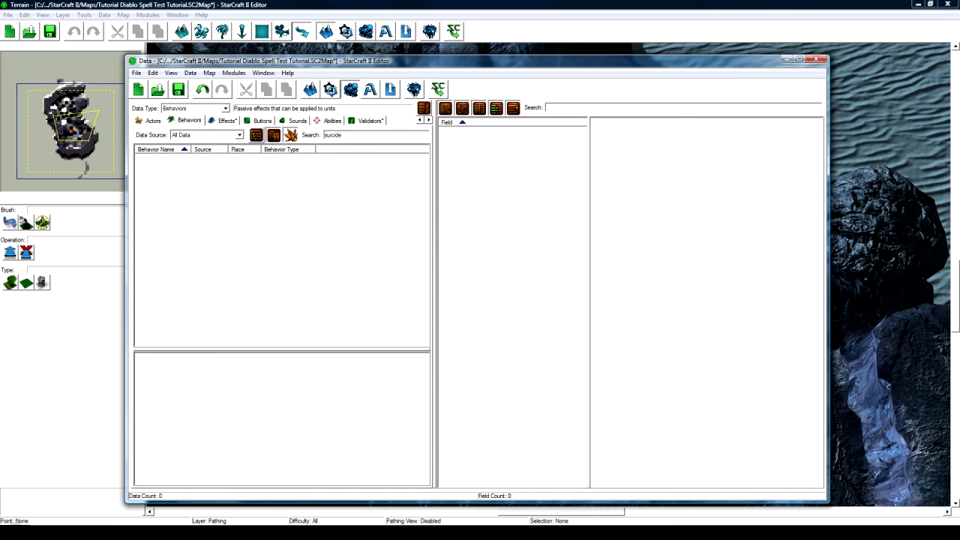
pyautogui.moveTo(344, 135); pyautogui.dragTo(261, 133)
pyautogui.press('BackSpace')
pyautogui.click(208, 138)
pyautogui.click(207, 170)
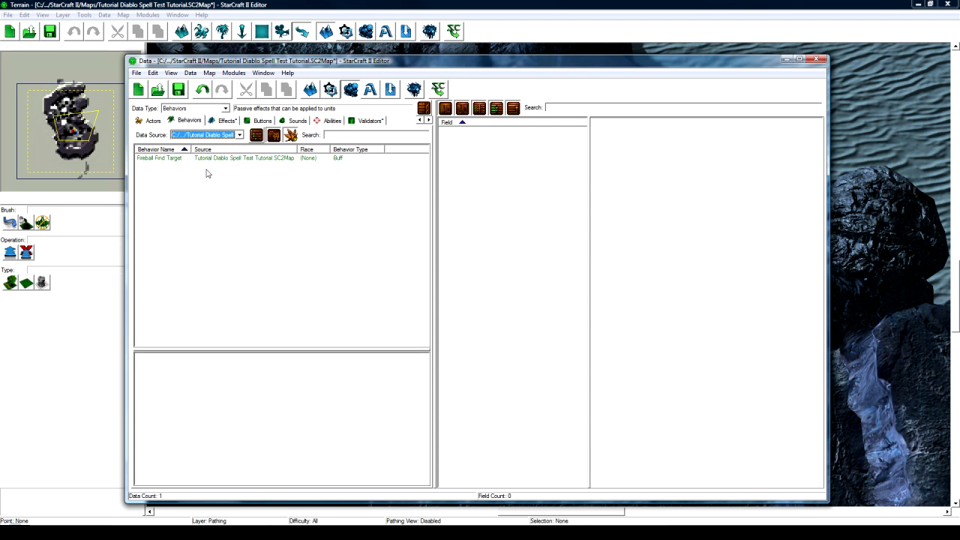
# Duplicate the Fireball Find Target behavior and rename the copy Check No Pathing with a matching suggested ID
pyautogui.click(178, 159)
pyautogui.hotkey('ctrl', 'c')
pyautogui.hotkey('ctrl', 'v')
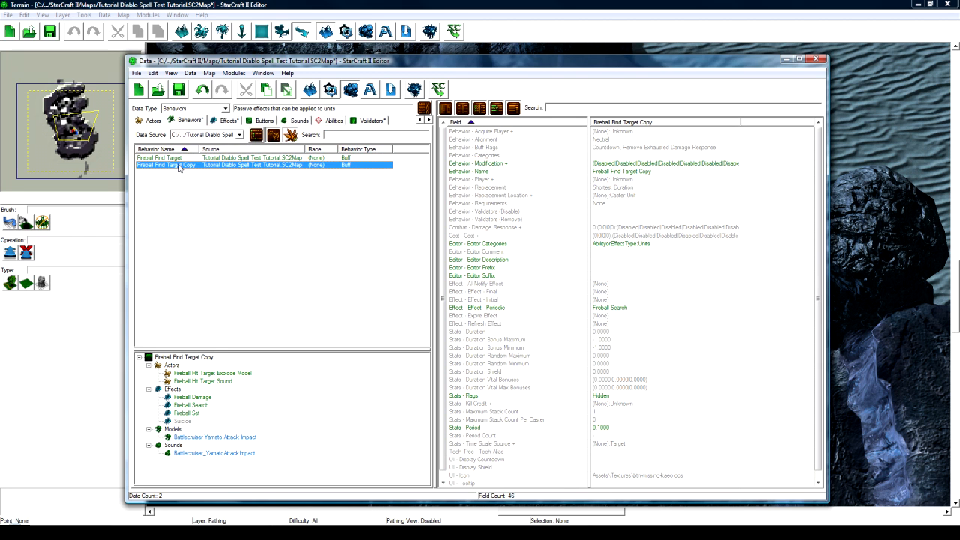
pyautogui.doubleClick(178, 164)
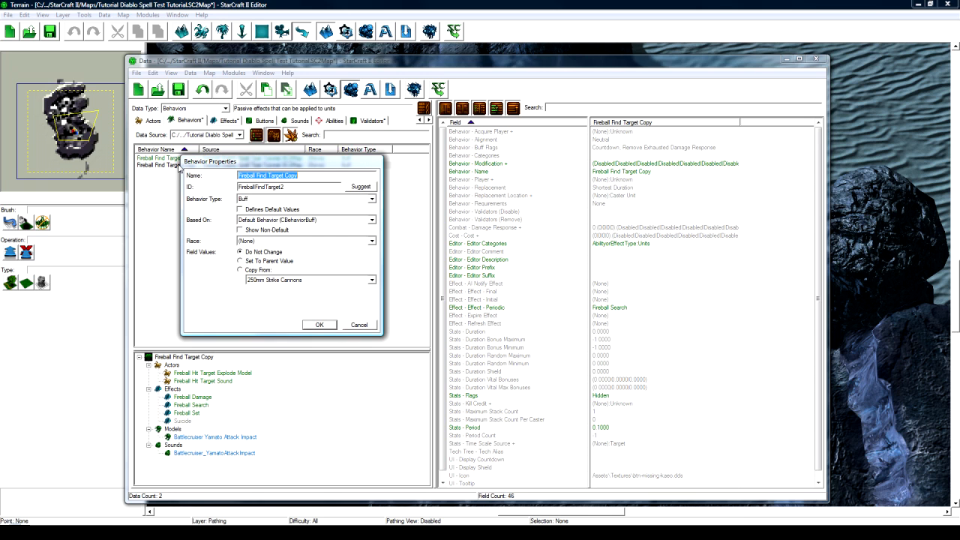
pyautogui.write('Check No Pathing')
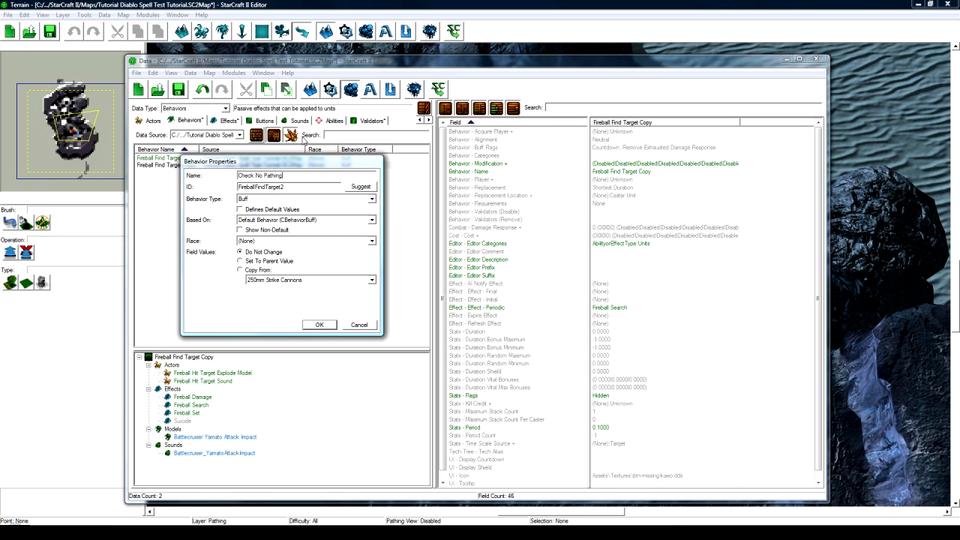
pyautogui.click(360, 186)
pyautogui.click(320, 325)
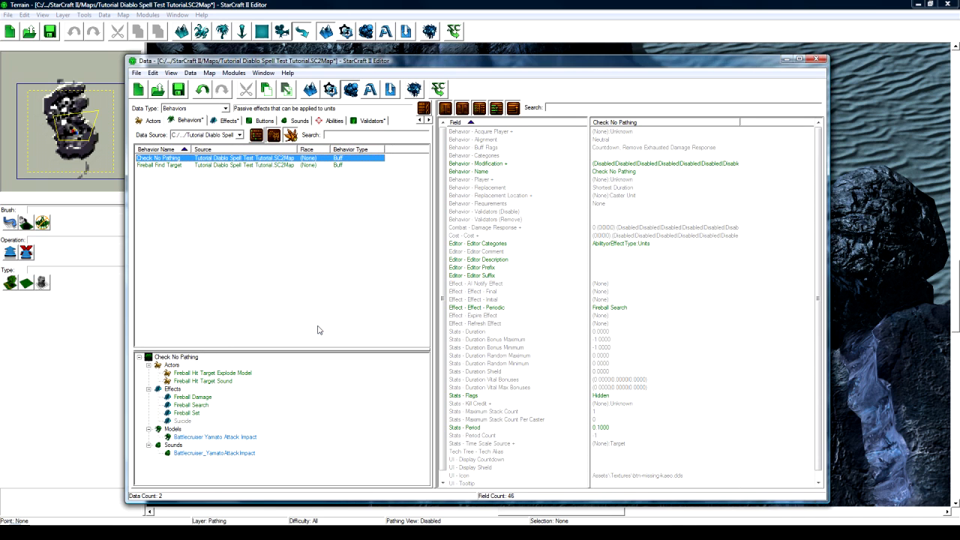
# Set the Check No Pathing behavior's periodic effect to Suicide If Unpathable and its period to 0.0625
pyautogui.doubleClick(617, 309)
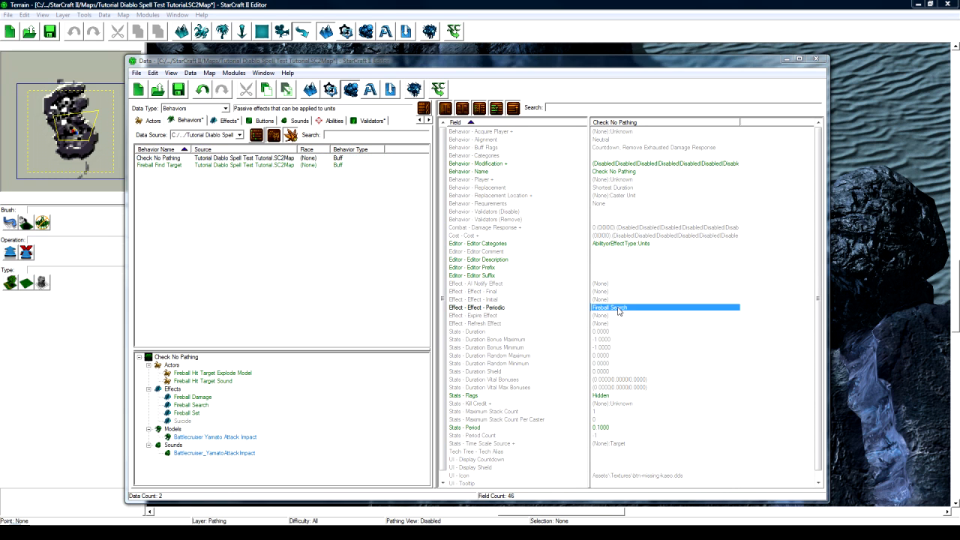
pyautogui.write('su')
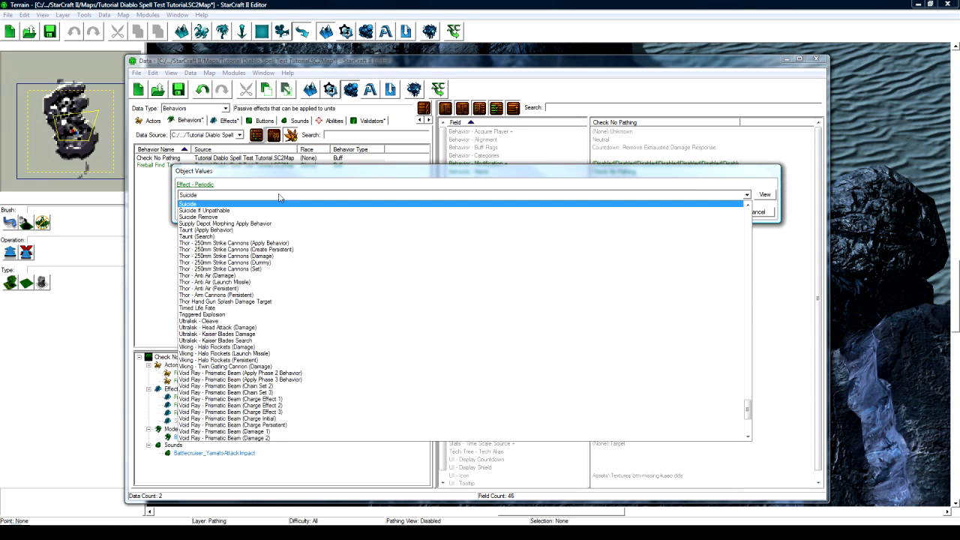
pyautogui.press('Down')
pyautogui.press('Return')
pyautogui.click(711, 213)
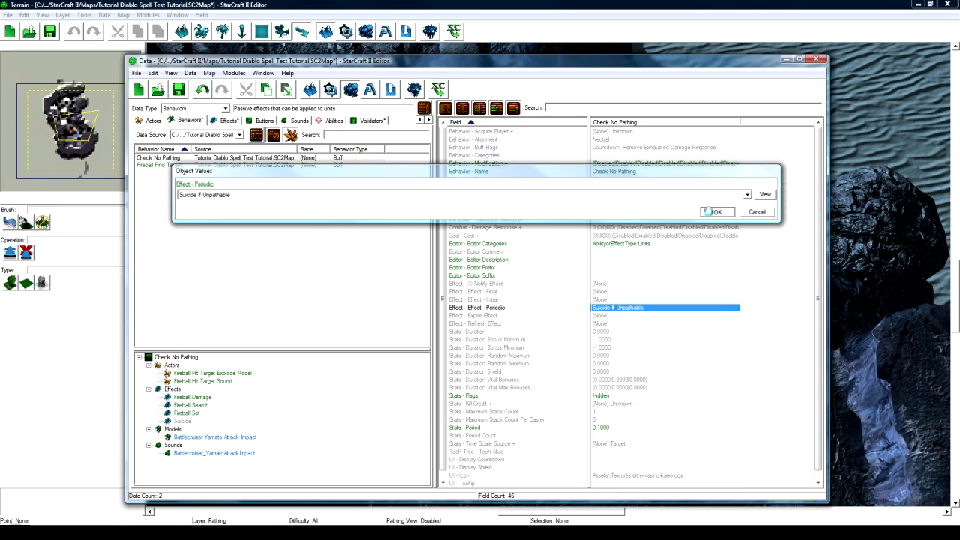
pyautogui.doubleClick(613, 430)
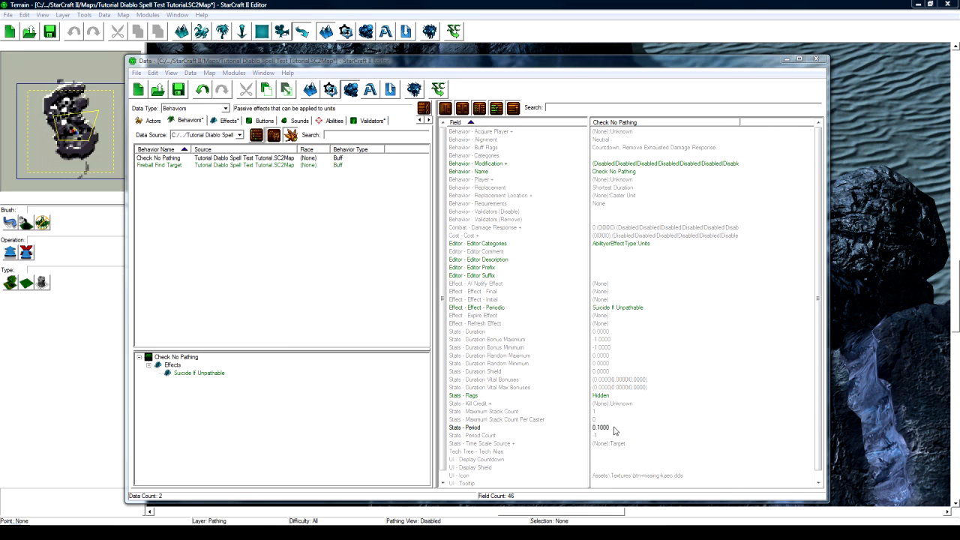
pyautogui.write('0.0625')
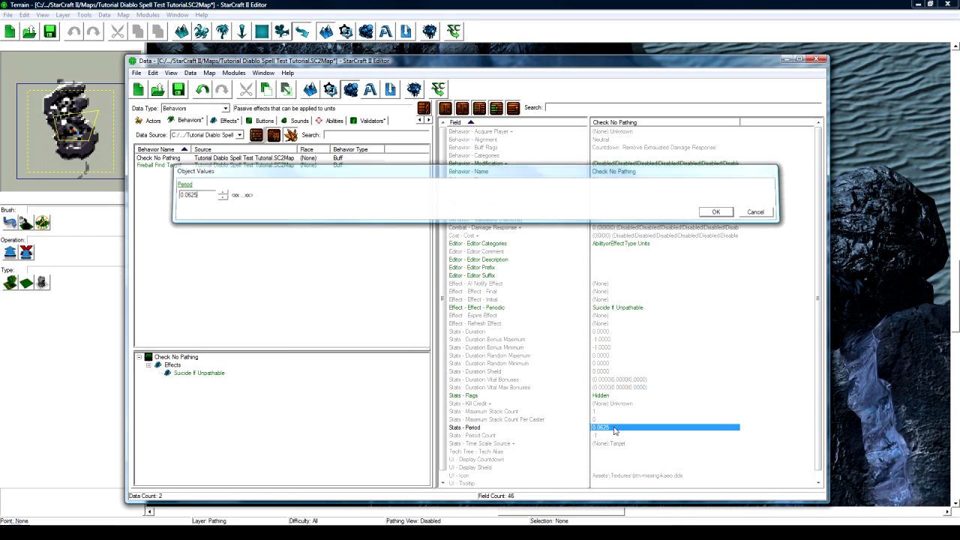
pyautogui.press('Return')
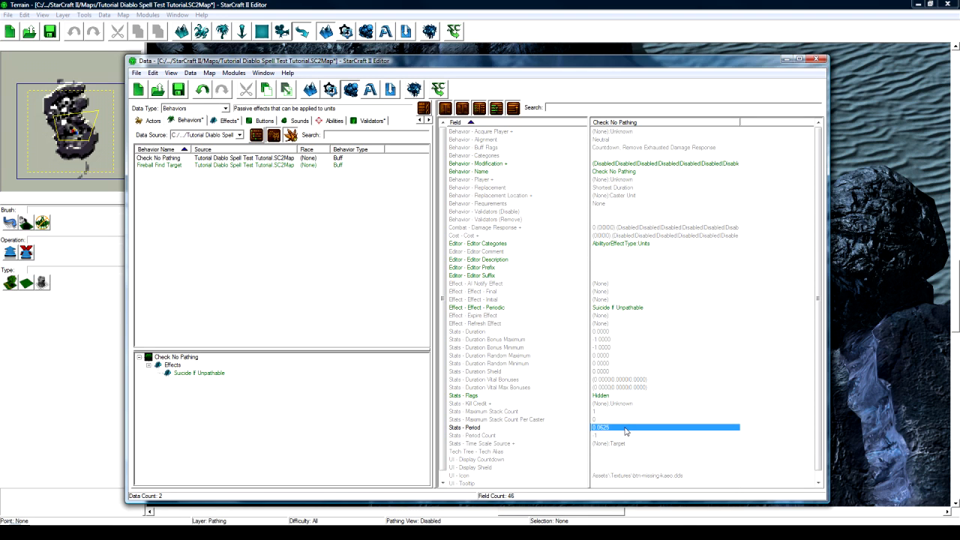
pyautogui.click(622, 421)
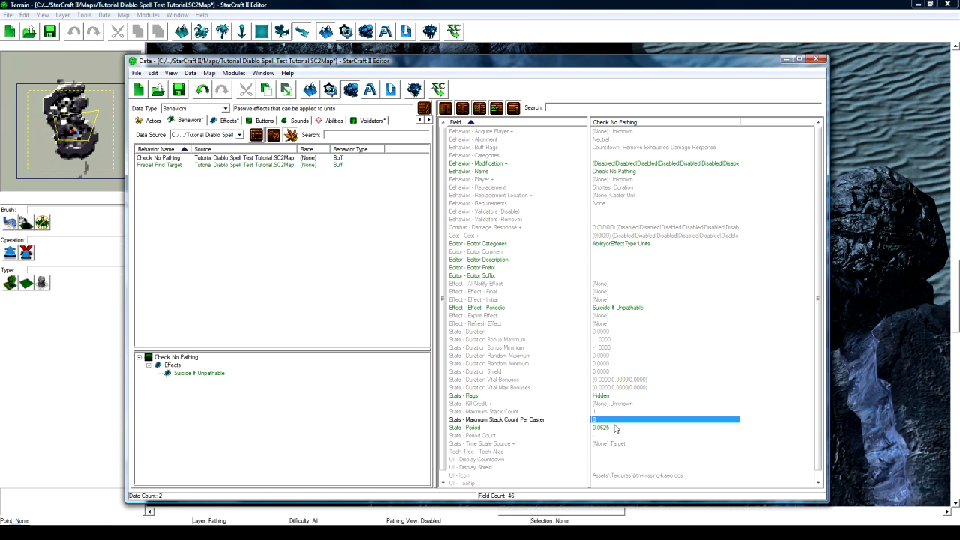
pyautogui.click(614, 429)
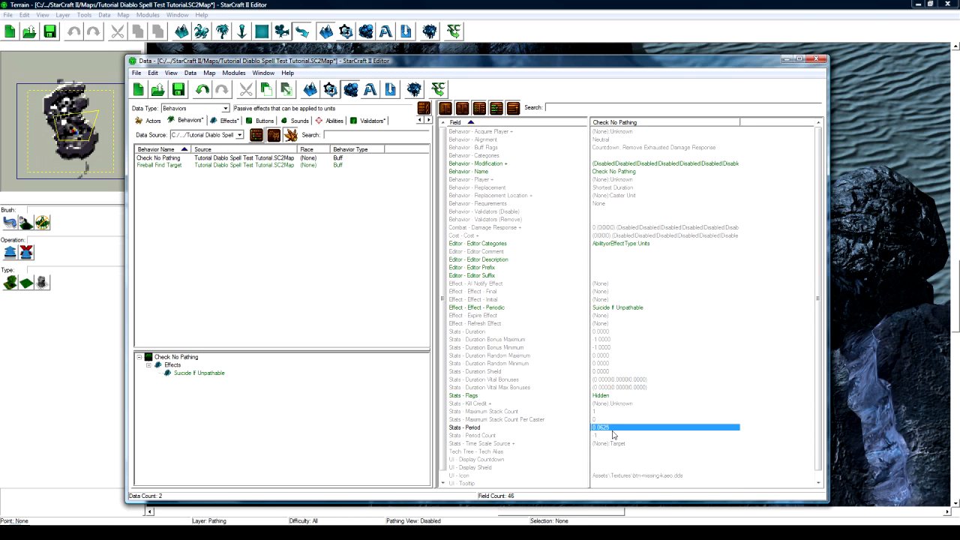
pyautogui.click(615, 421)
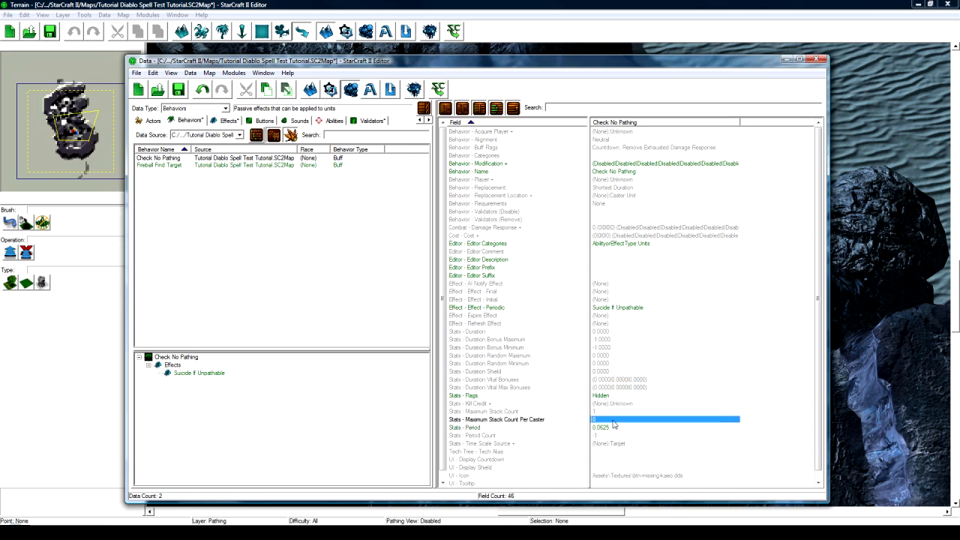
pyautogui.click(611, 427)
pyautogui.click(638, 4)
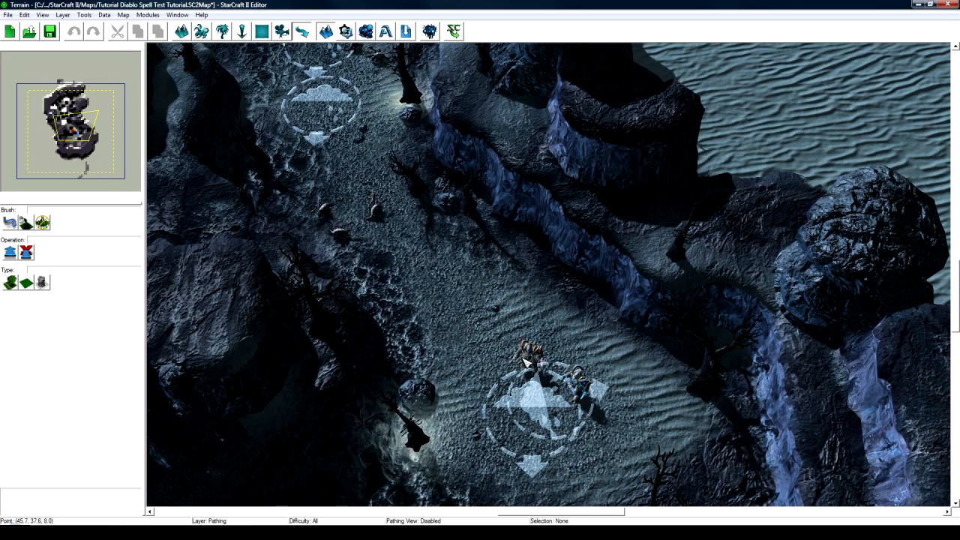
pyautogui.moveTo(446, 182); pyautogui.dragTo(498, 308, button='right')
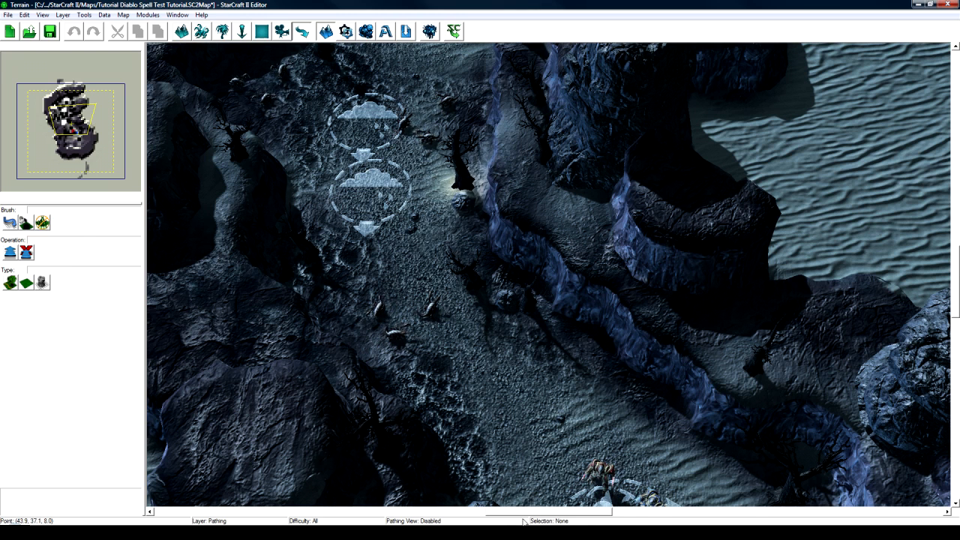
pyautogui.press('F7')
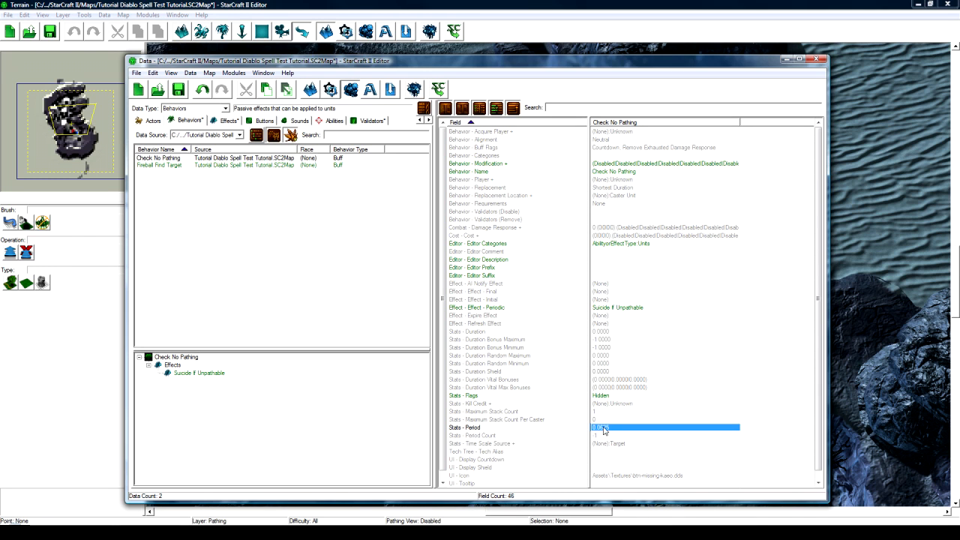
pyautogui.click(510, 3)
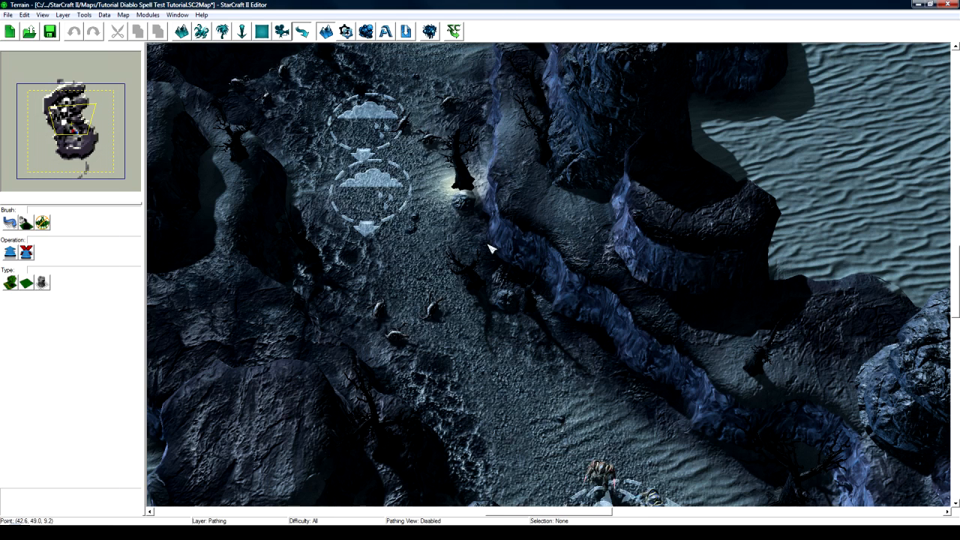
pyautogui.moveTo(487, 334); pyautogui.dragTo(483, 322, button='right')
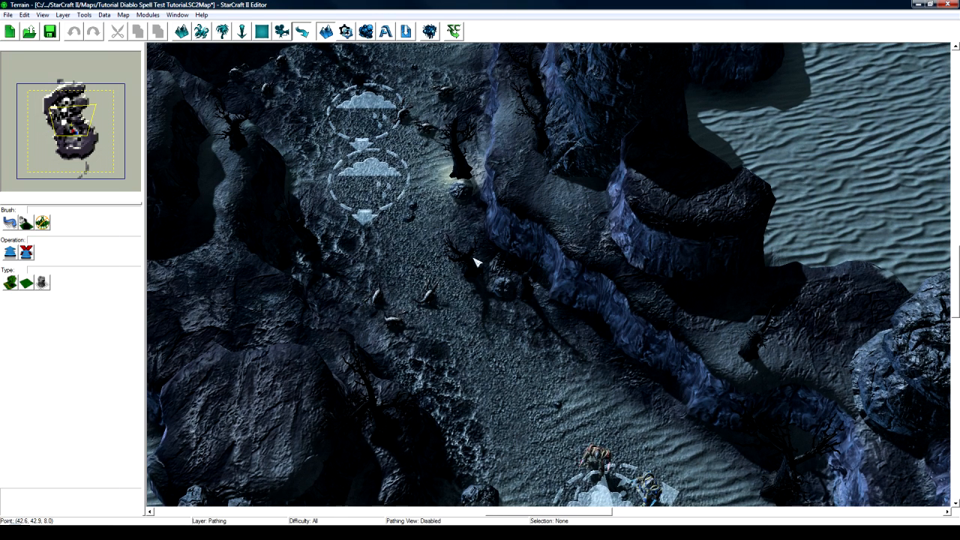
pyautogui.hotkey('alt', 'Tab')
pyautogui.click(616, 435)
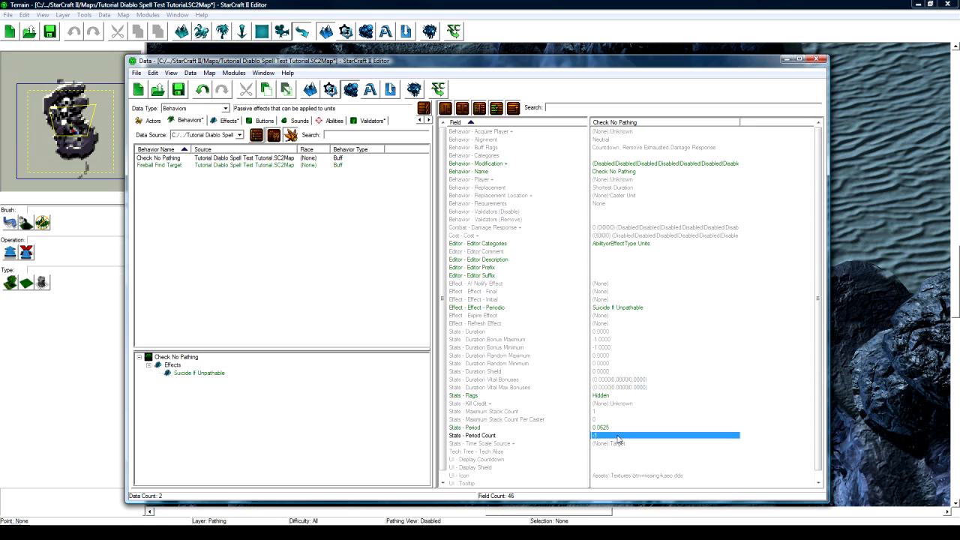
pyautogui.click(622, 428)
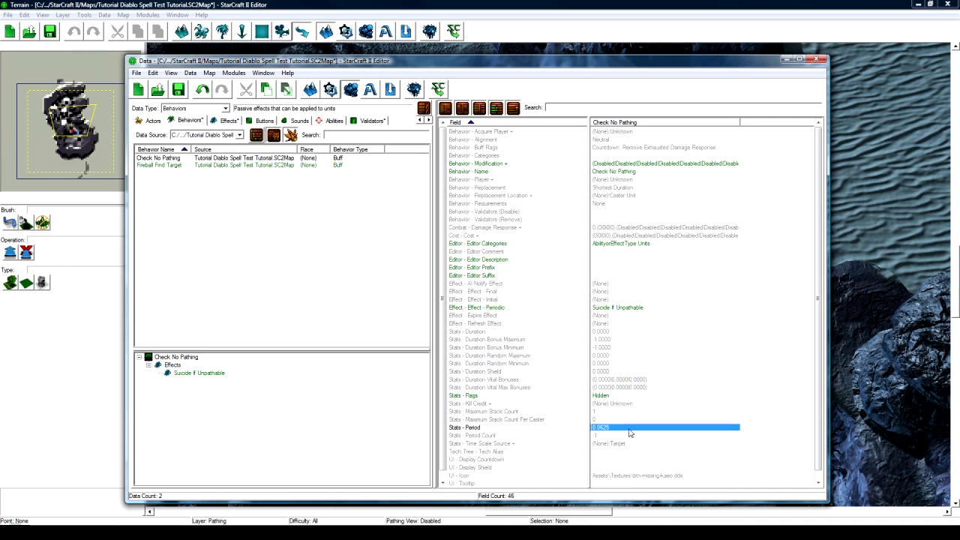
# Add the Check No Pathing behavior as a second entry in the Weapon - Fireball unit's behaviors
pyautogui.click(197, 109)
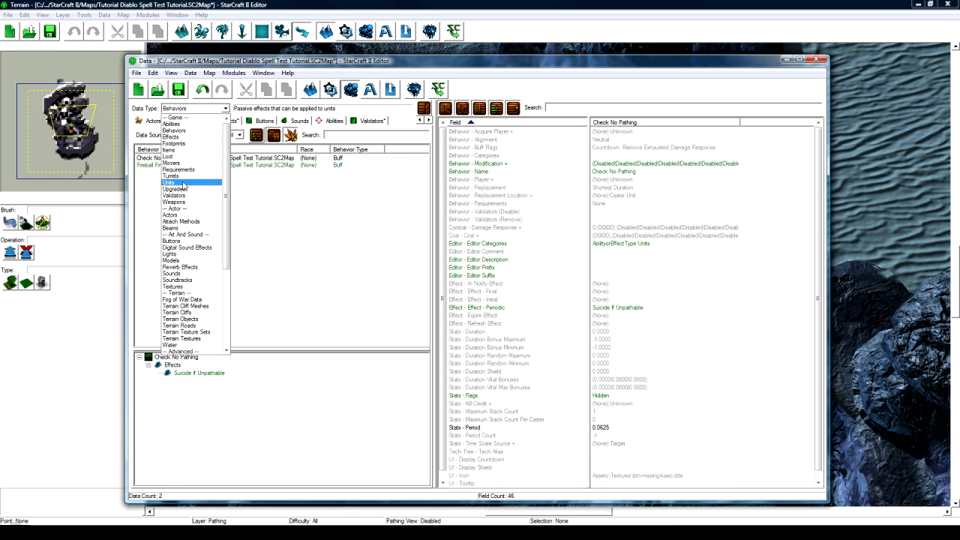
pyautogui.click(184, 188)
pyautogui.click(161, 160)
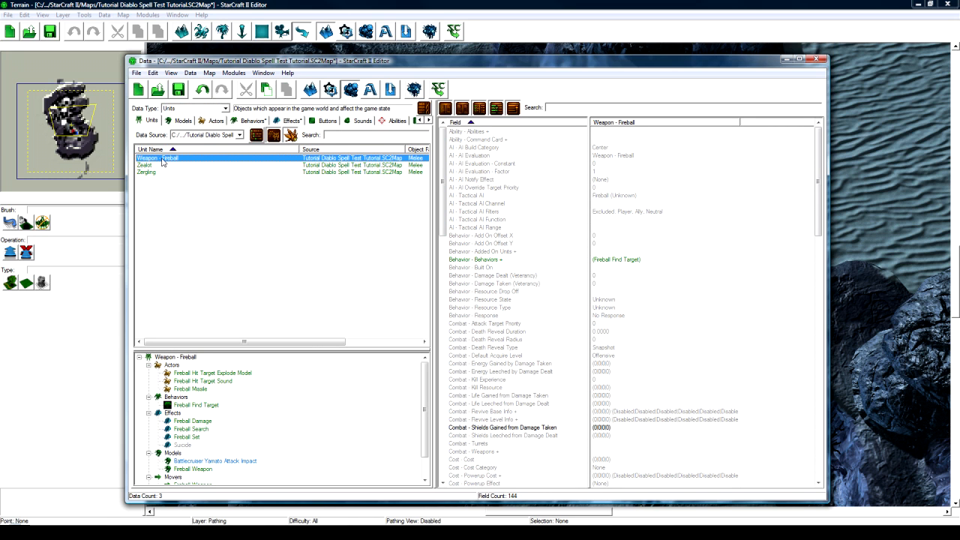
pyautogui.doubleClick(615, 260)
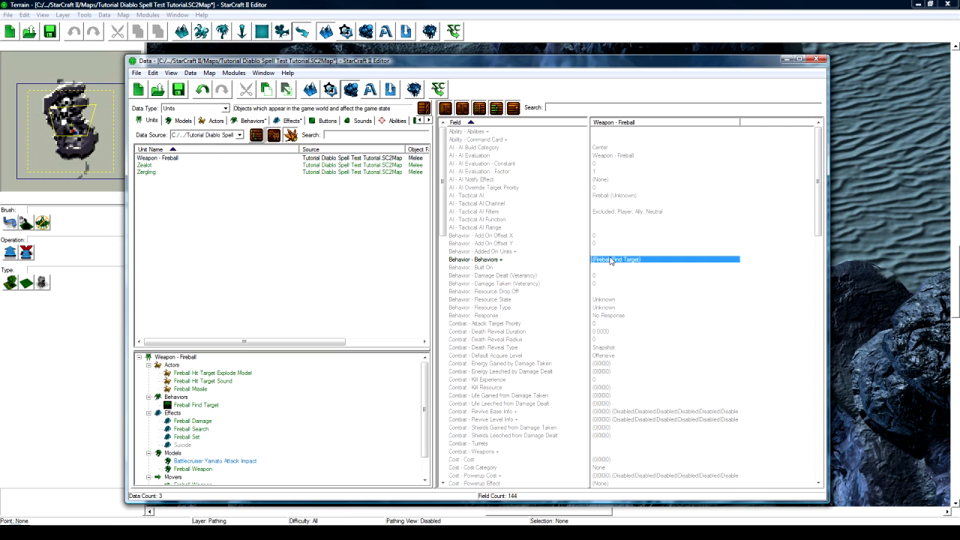
pyautogui.doubleClick(235, 209)
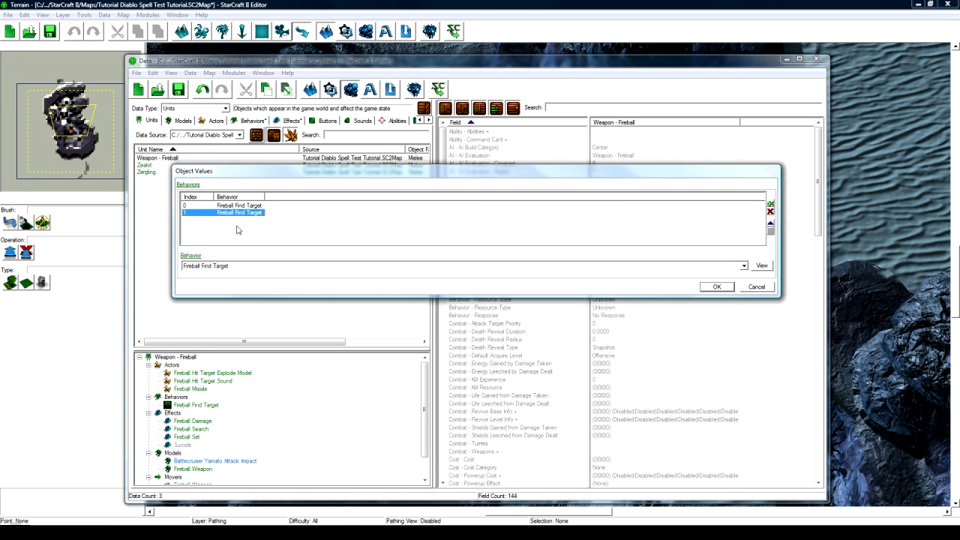
pyautogui.click(235, 269)
pyautogui.press('c')
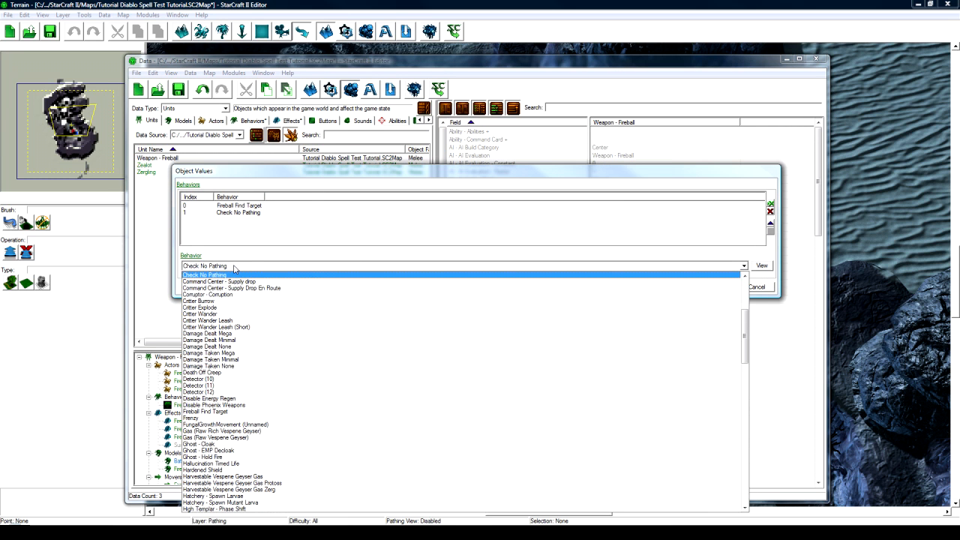
pyautogui.click(240, 273)
pyautogui.click(725, 286)
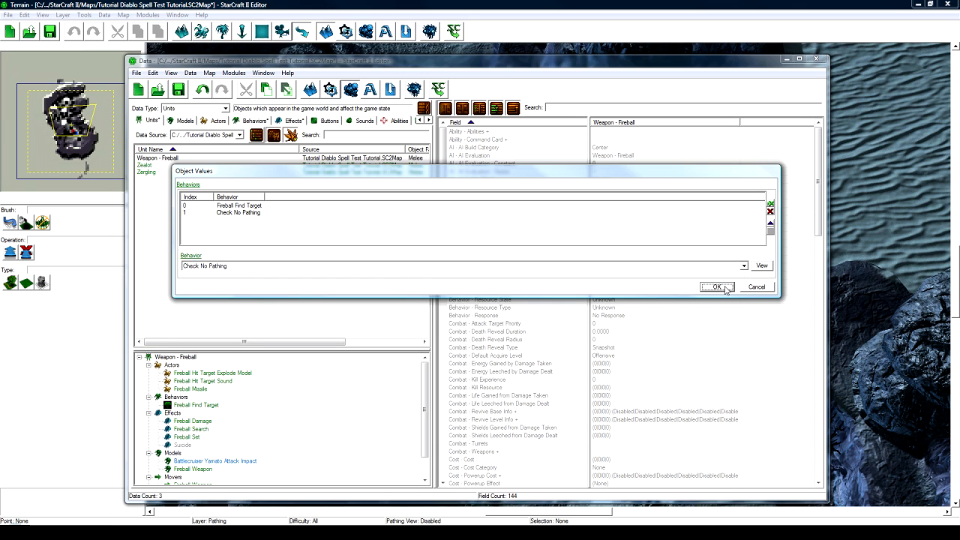
pyautogui.click(672, 291)
pyautogui.click(616, 260)
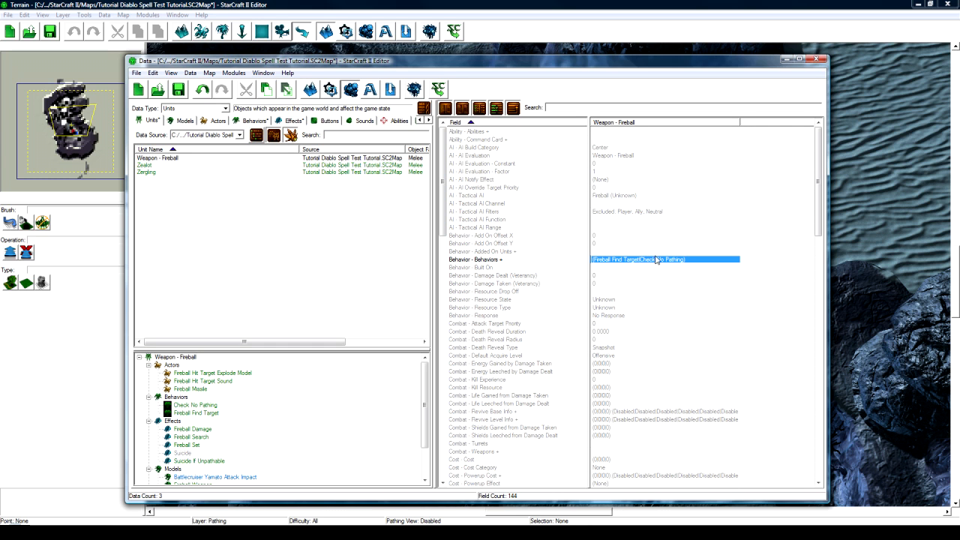
# Look at the cliffs on the terrain and review the Suicide If Unpathable effect's fields in the data editor
pyautogui.click(594, 4)
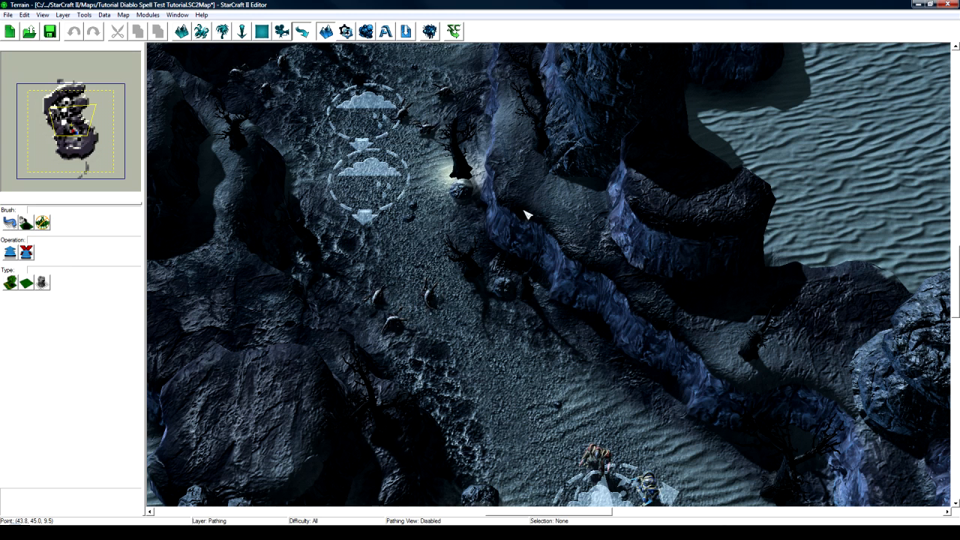
pyautogui.click(470, 533)
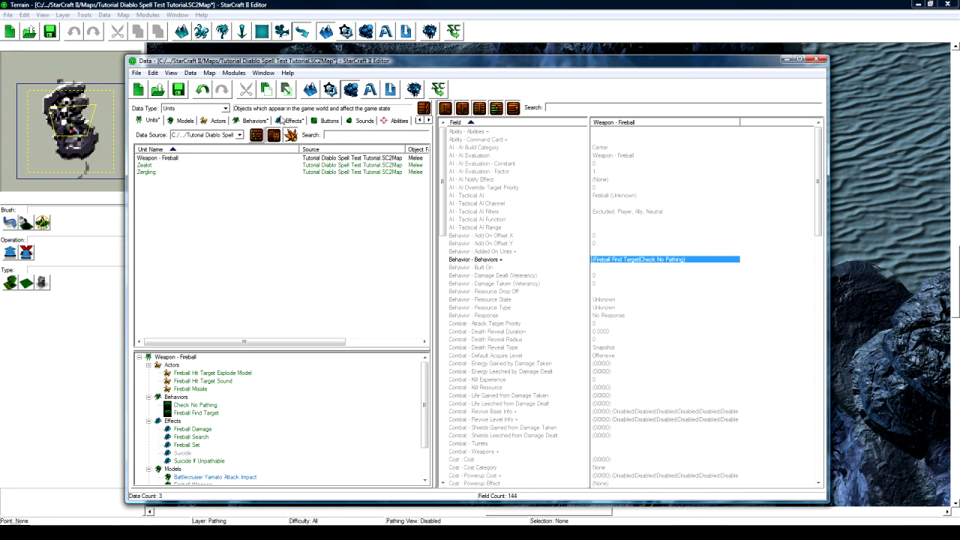
pyautogui.click(289, 121)
pyautogui.click(182, 193)
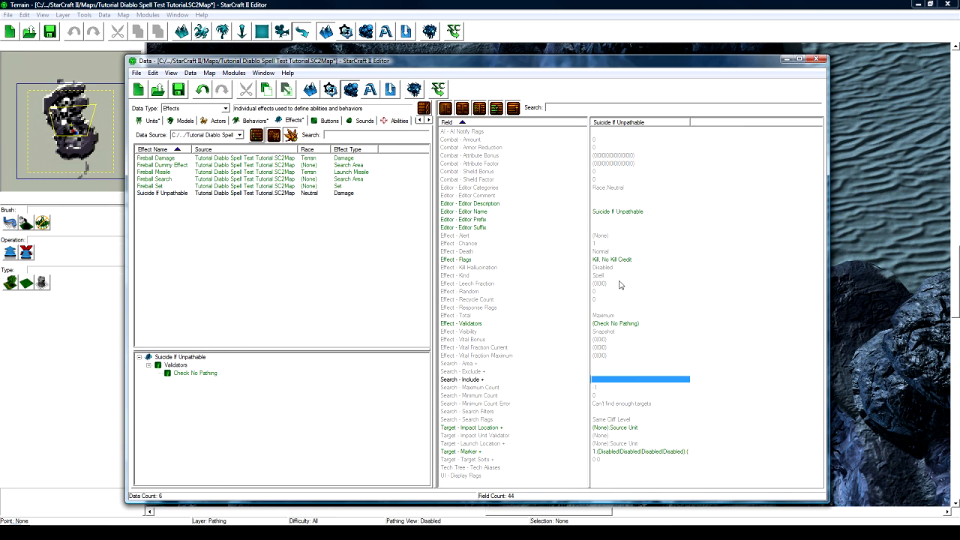
pyautogui.moveTo(621, 285); pyautogui.dragTo(612, 358)
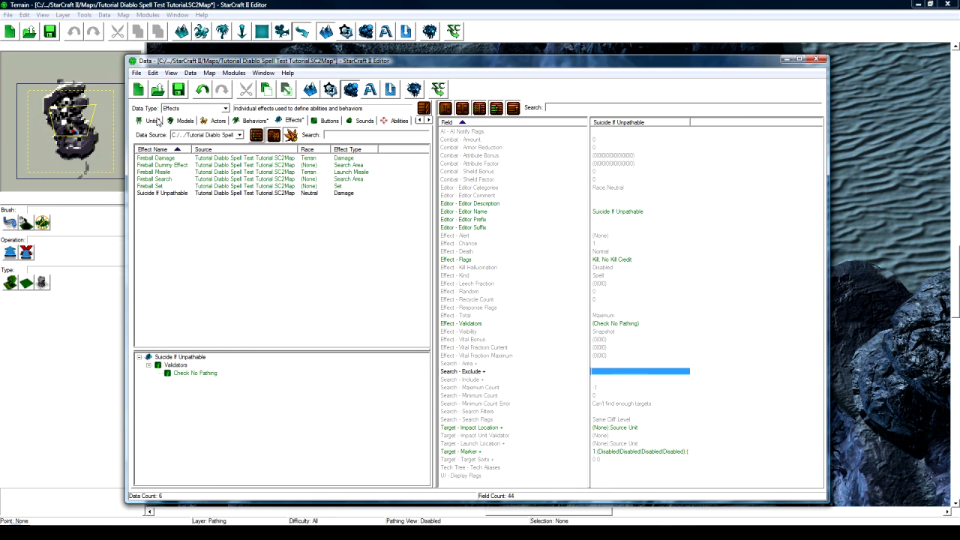
# Duplicate the Fireball Set start event, including its Create action, in the Fireball Hit Target Explode Model actor's events
pyautogui.click(215, 121)
pyautogui.click(177, 173)
pyautogui.click(183, 166)
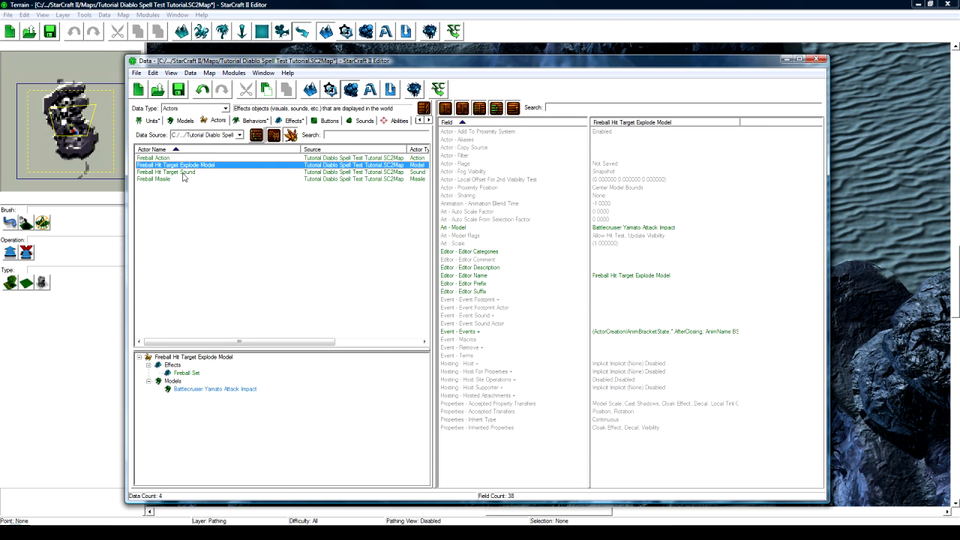
pyautogui.click(186, 173)
pyautogui.click(191, 166)
pyautogui.doubleClick(620, 330)
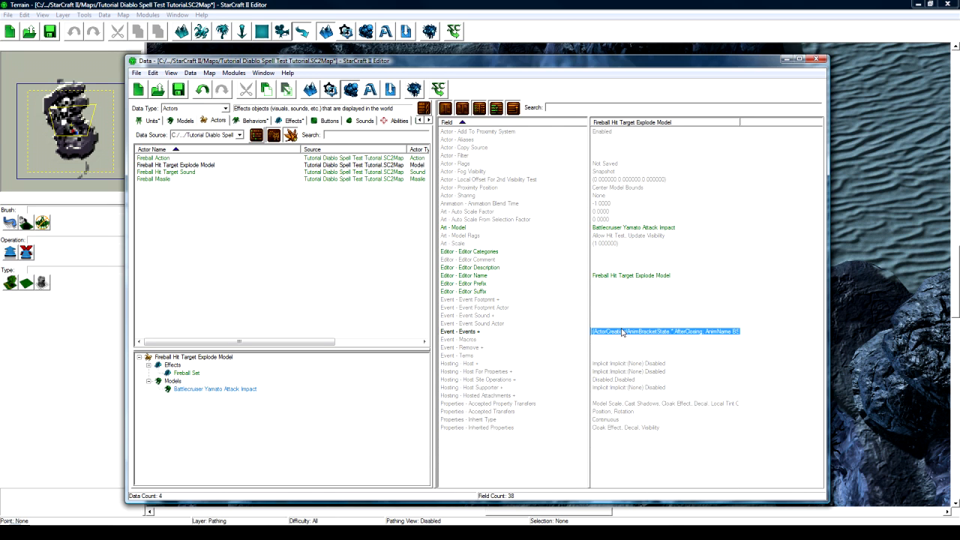
pyautogui.click(219, 254)
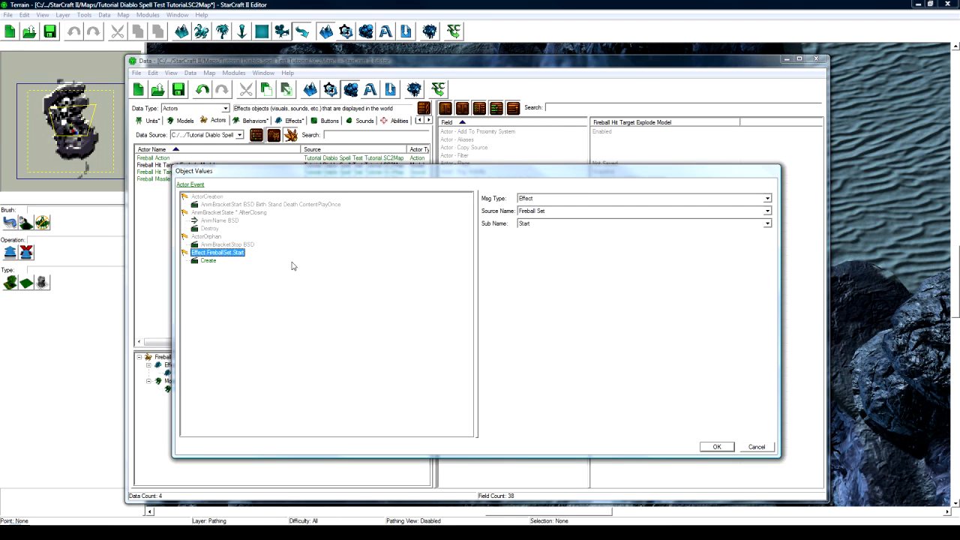
pyautogui.hotkey('ctrl', 'v')
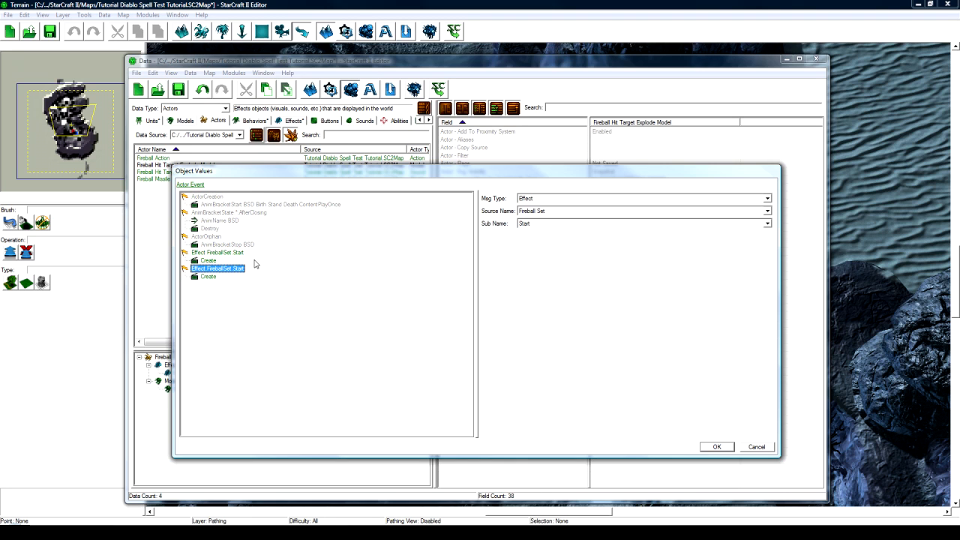
# Set the explode model's duplicated event source to Suicide If Unpathable with sub name Start, and accept the event changes
pyautogui.click(564, 213)
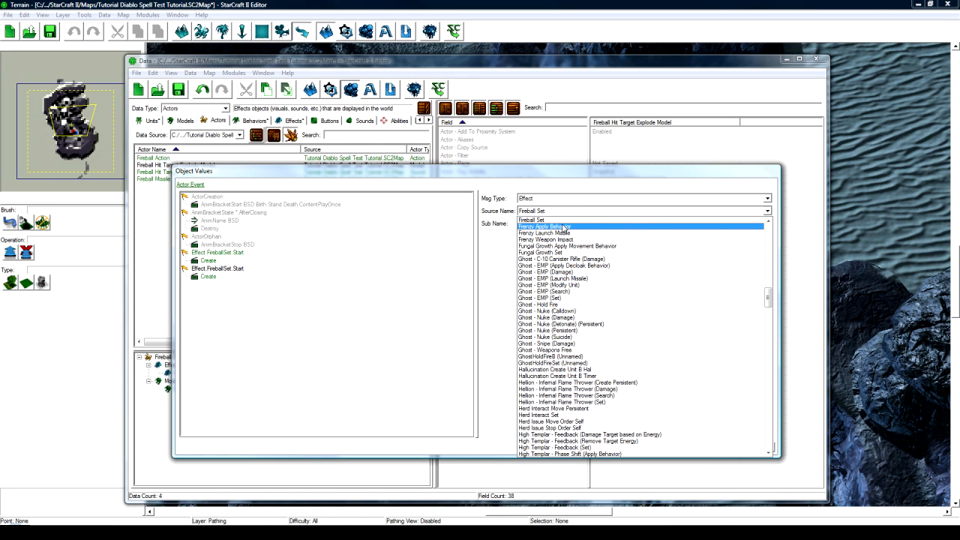
pyautogui.write('su')
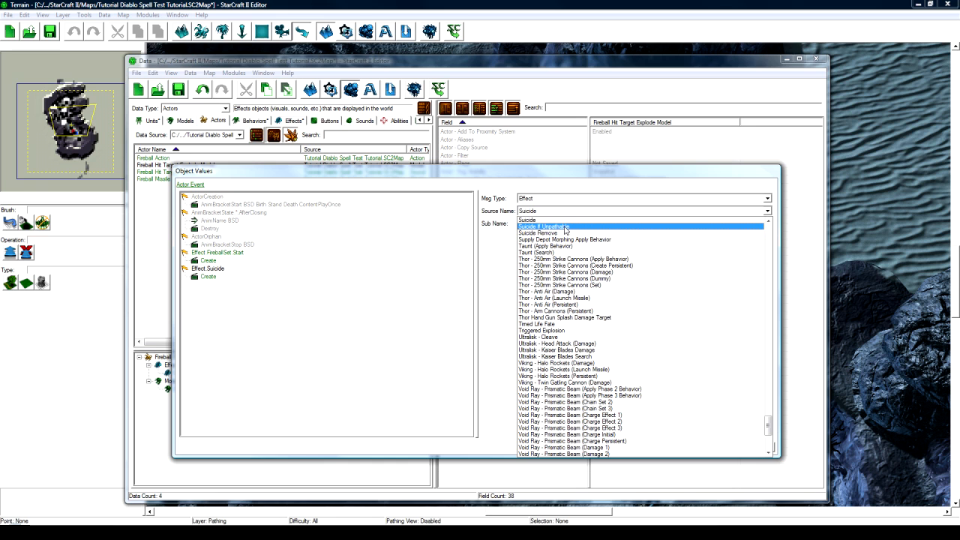
pyautogui.click(565, 226)
pyautogui.click(546, 225)
pyautogui.click(537, 232)
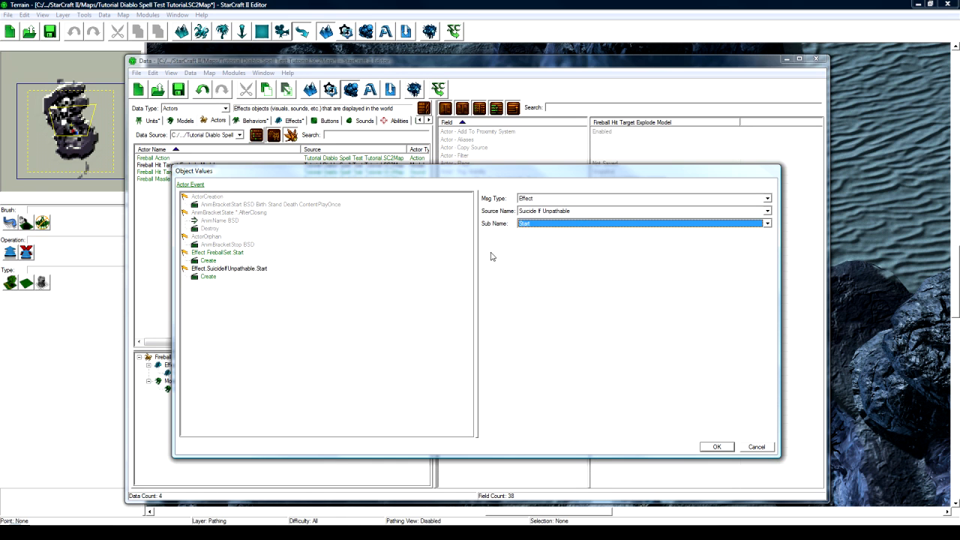
pyautogui.click(716, 446)
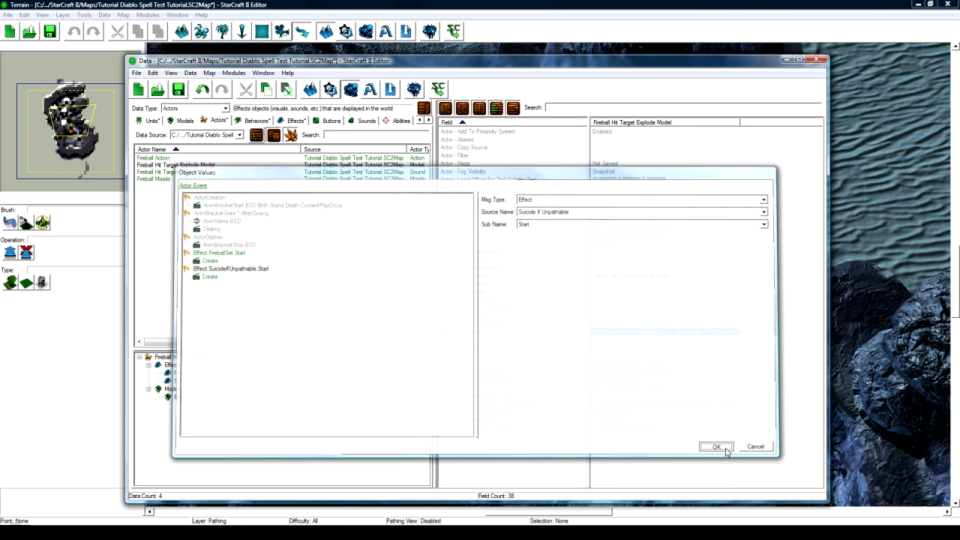
# Reopen the explode model's events and compare the Fireball Set and Suicide If Unpathable entries
pyautogui.doubleClick(639, 335)
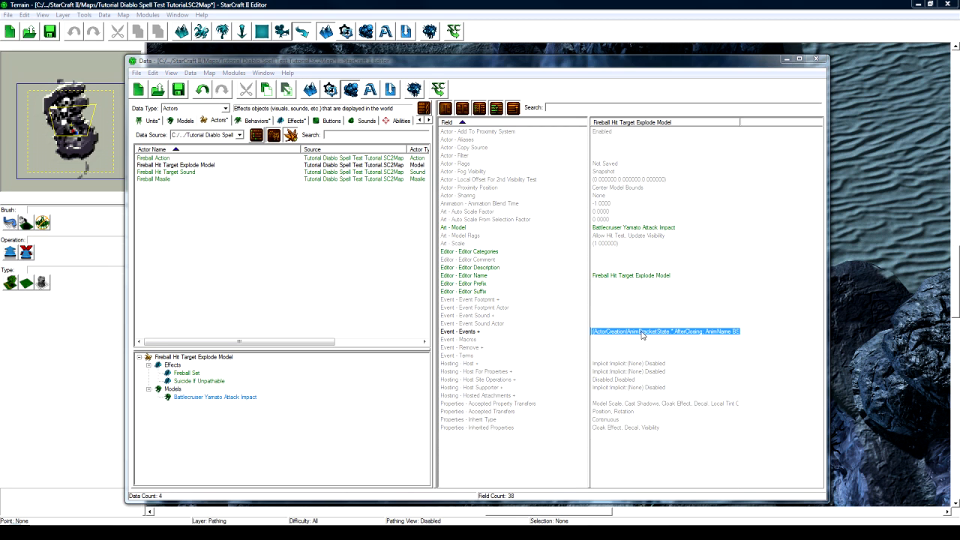
pyautogui.click(219, 253)
pyautogui.click(225, 268)
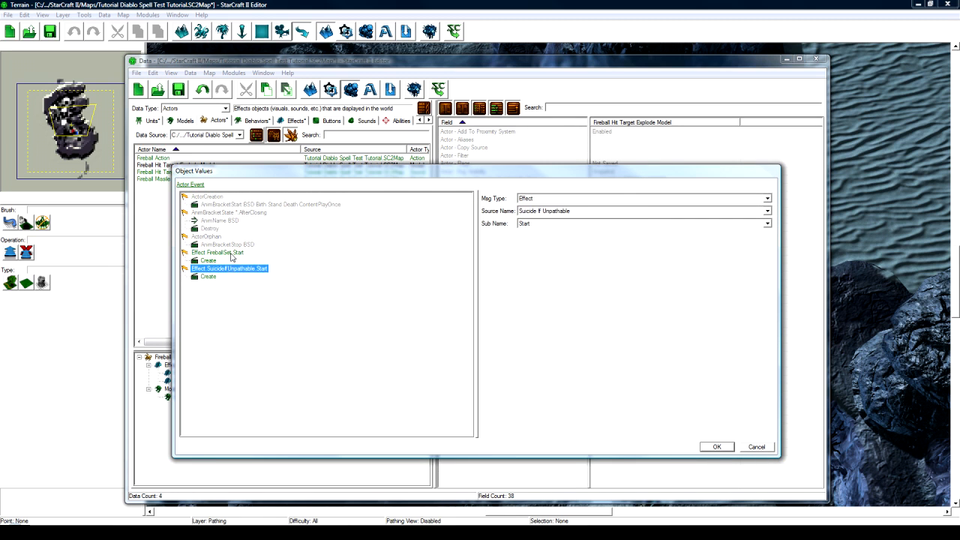
pyautogui.click(225, 253)
pyautogui.click(716, 446)
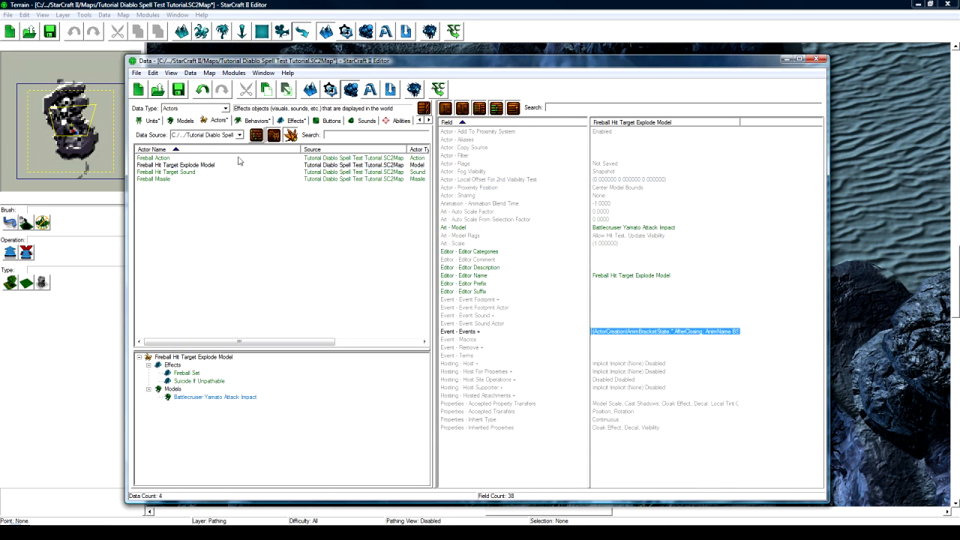
# Duplicate the Fireball Set start event, including its Create action, in the Fireball Hit Target Sound actor's events
pyautogui.click(180, 172)
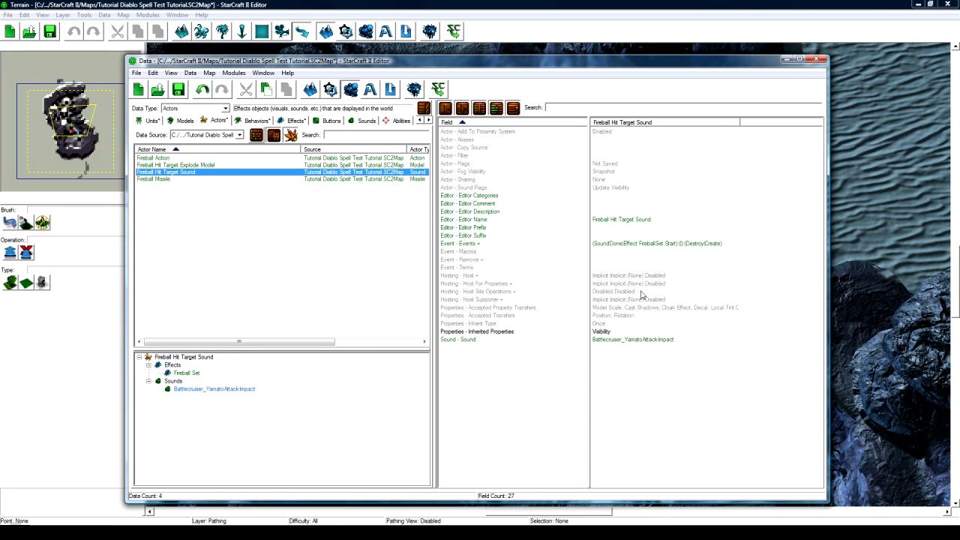
pyautogui.doubleClick(633, 244)
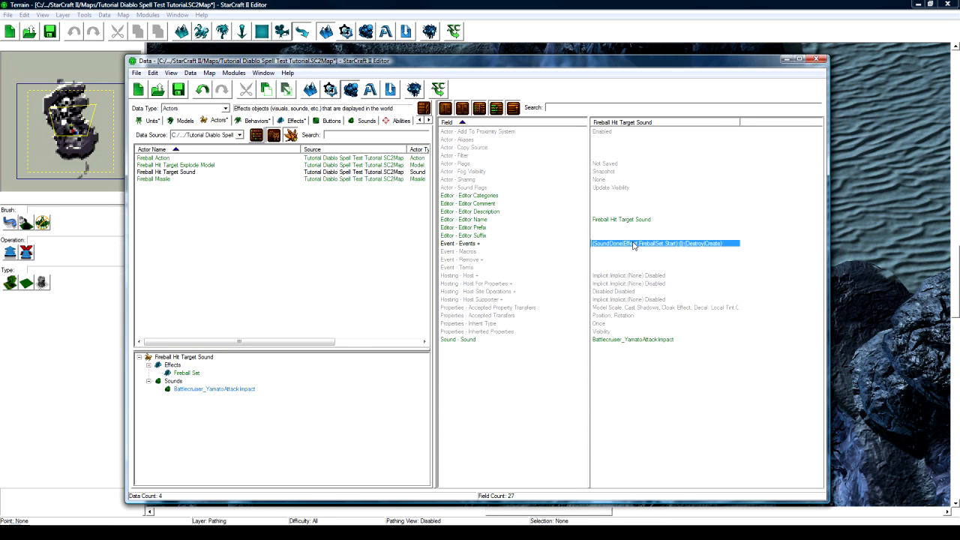
pyautogui.click(218, 214)
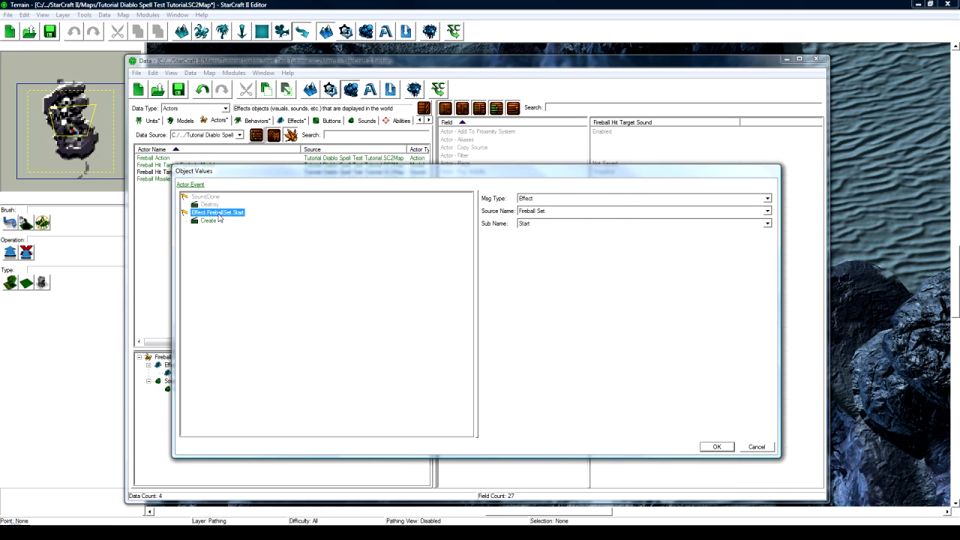
pyautogui.hotkey('ctrl', 'c')
pyautogui.hotkey('ctrl', 'v')
# Set the sound actor's duplicated event source to Suicide If Unpathable, choose its sub name, and accept the event changes
pyautogui.click(537, 212)
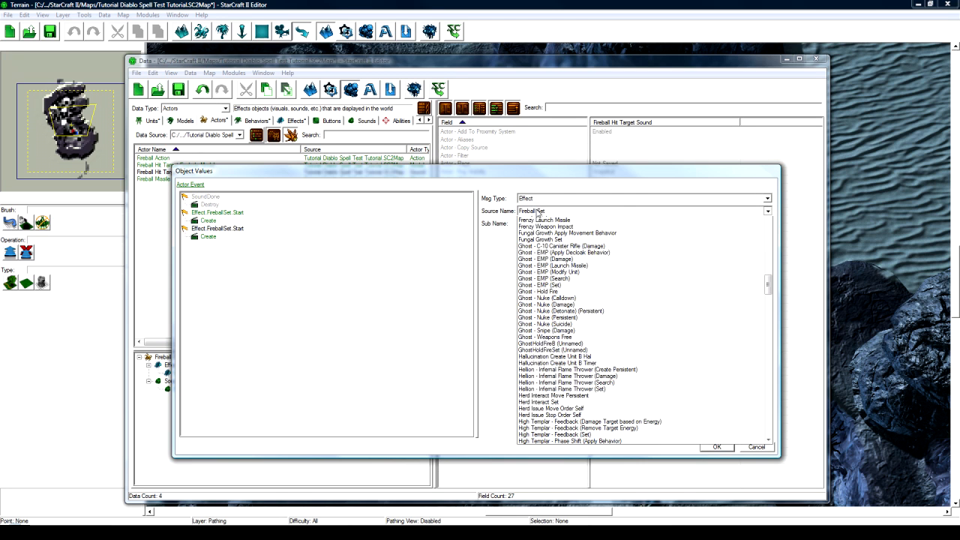
pyautogui.write('su')
pyautogui.click(545, 227)
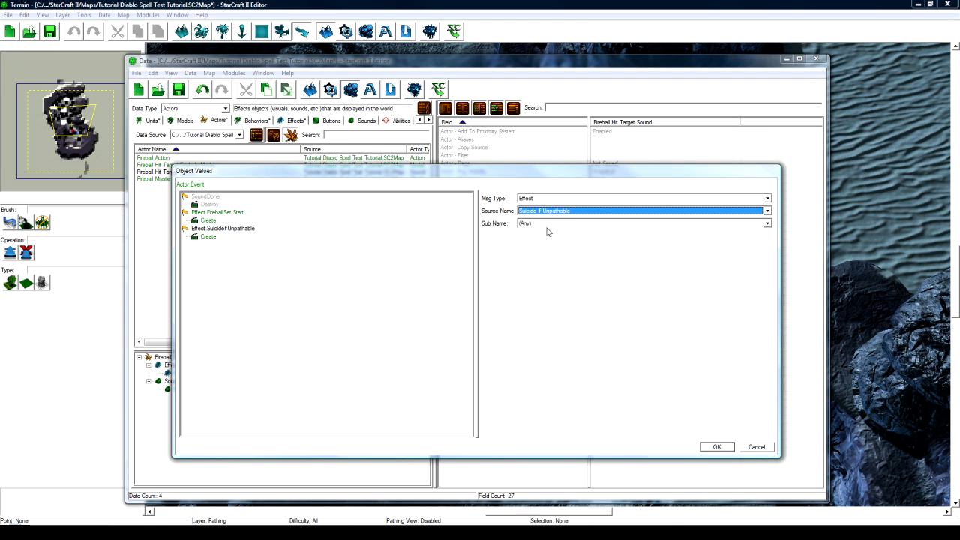
pyautogui.click(546, 225)
pyautogui.click(534, 243)
pyautogui.click(717, 448)
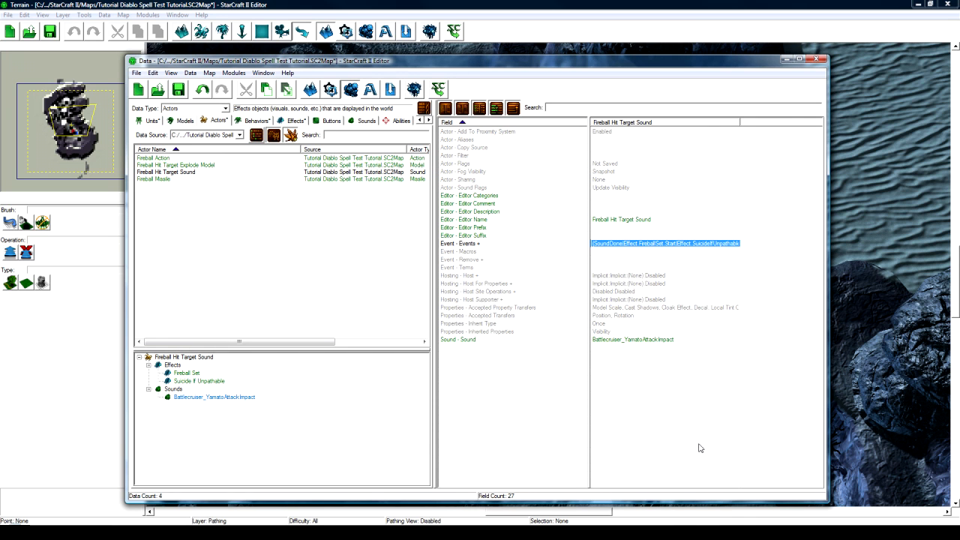
# Save the map and launch it in StarCraft II for a test run
pyautogui.click(362, 266)
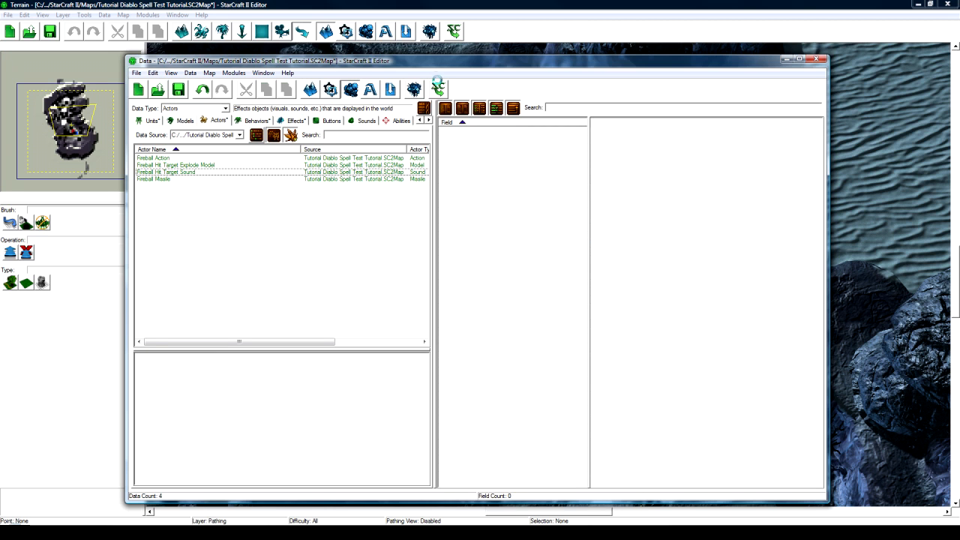
pyautogui.hotkey('ctrl', 's')
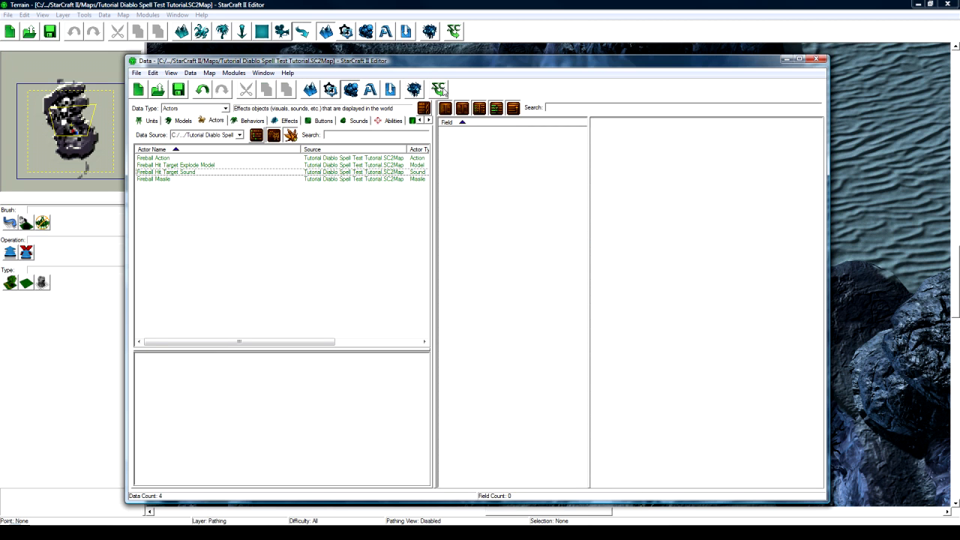
pyautogui.click(441, 89)
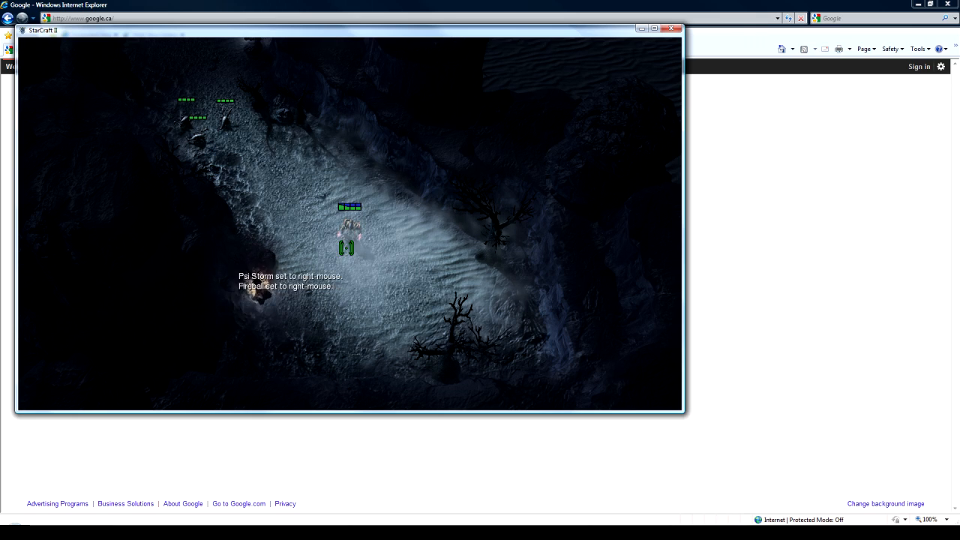
# Test Fireball on the nearby Zerglings and over the unpathable cliffs on all sides of the Zealot
pyautogui.click(299, 206)
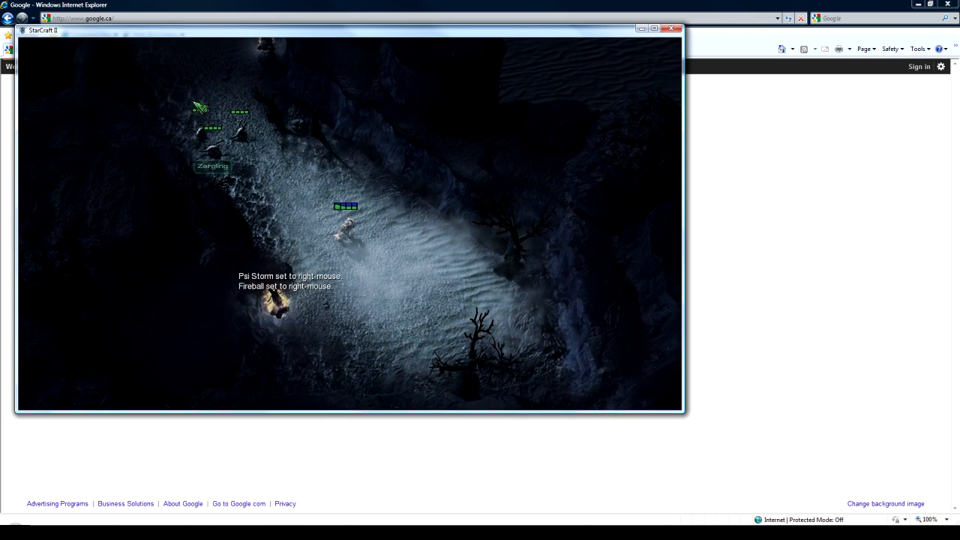
pyautogui.rightClick(180, 86)
pyautogui.rightClick(155, 103)
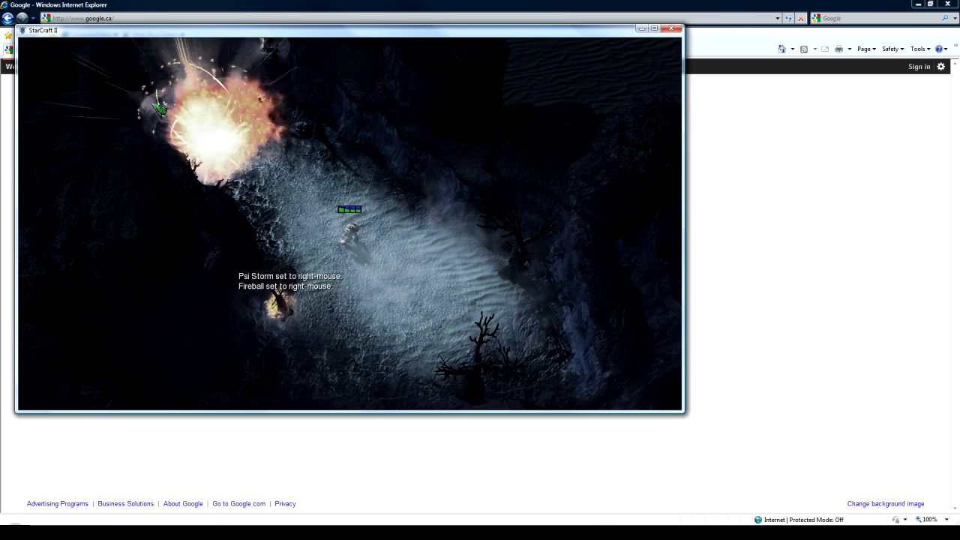
pyautogui.rightClick(559, 108)
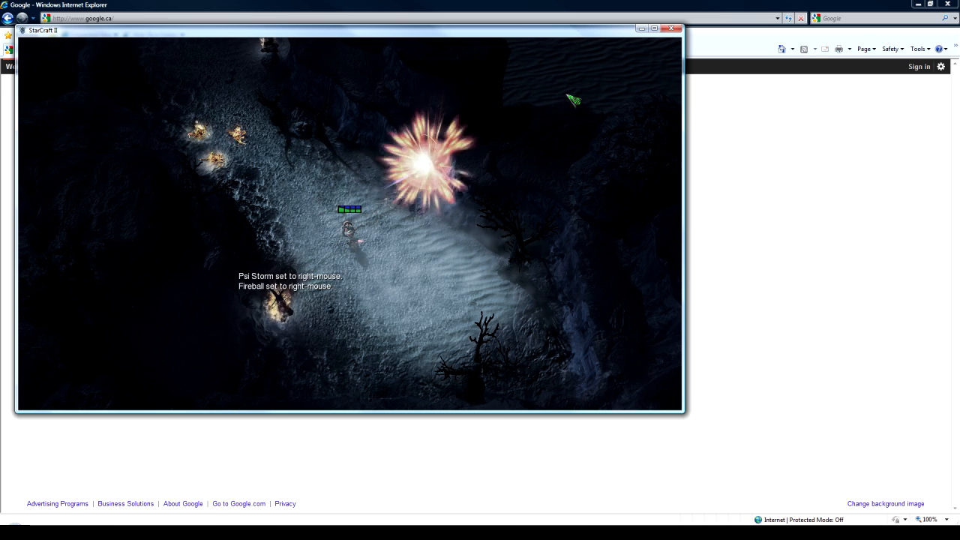
pyautogui.rightClick(229, 358)
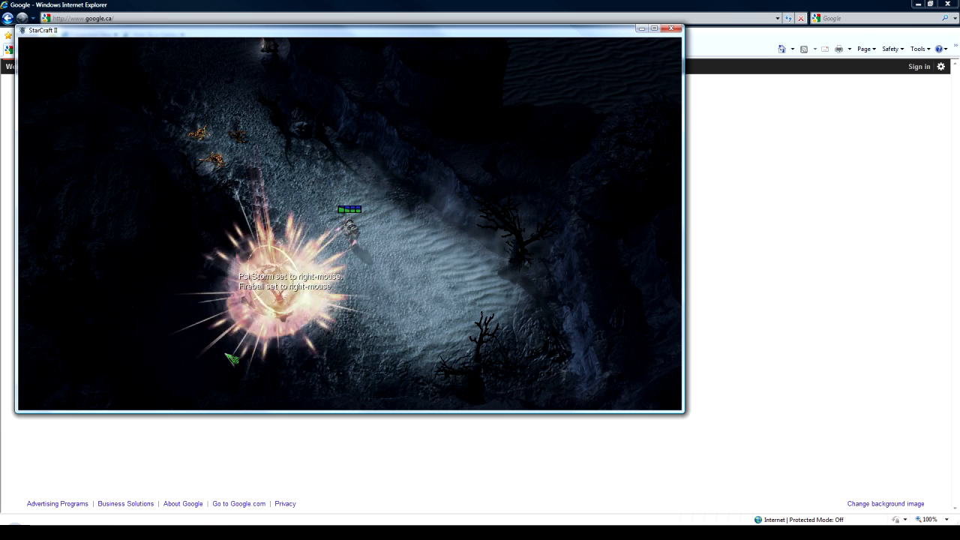
pyautogui.rightClick(485, 401)
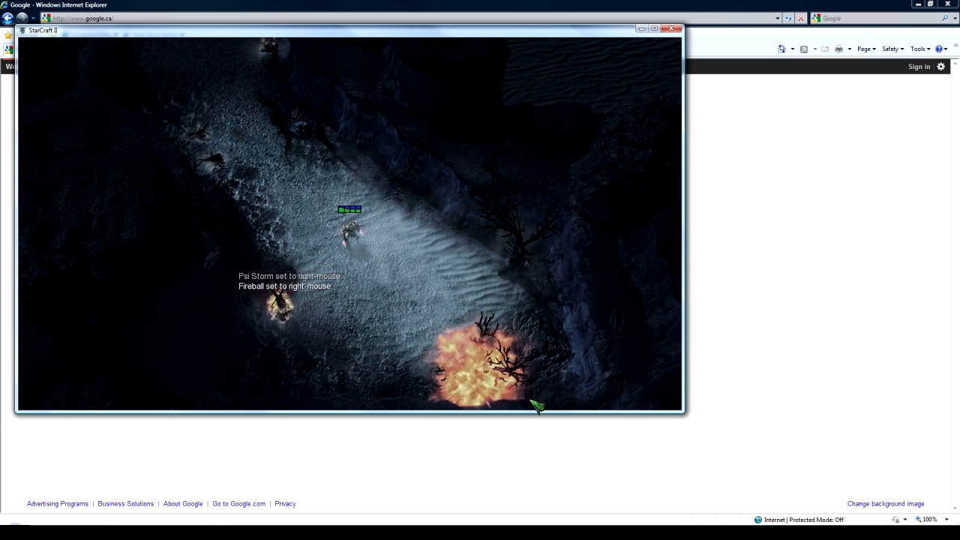
pyautogui.rightClick(622, 268)
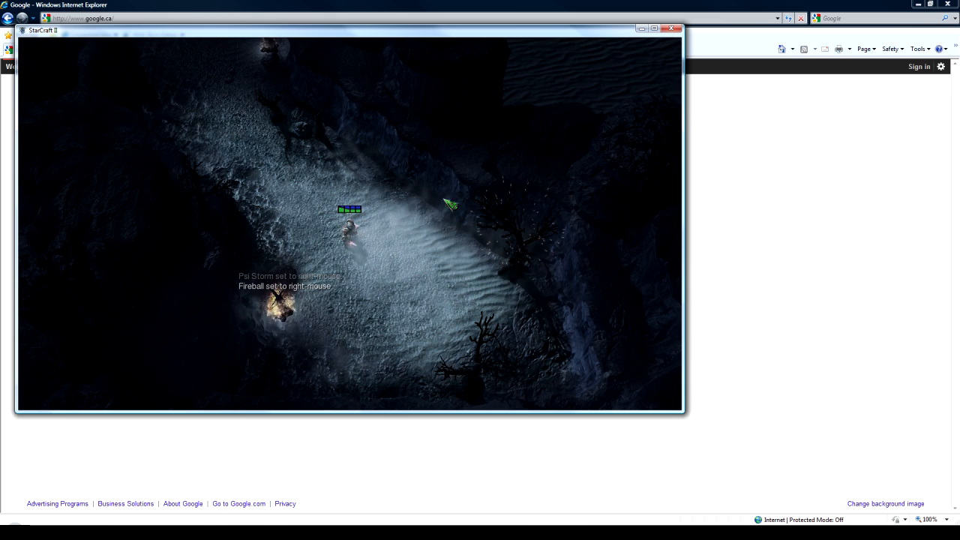
# Move the Zealot up the path and test repeated Fireballs toward the cliffs on both sides
pyautogui.moveTo(381, 197)
pyautogui.mouseDown()
pyautogui.moveTo(377, 163)
pyautogui.moveTo(262, 203)
pyautogui.moveTo(348, 321)
pyautogui.moveTo(349, 270)
pyautogui.moveTo(414, 219)
pyautogui.moveTo(411, 185)
pyautogui.moveTo(368, 210)
pyautogui.moveTo(229, 205)
pyautogui.mouseUp()
pyautogui.rightClick(157, 119)
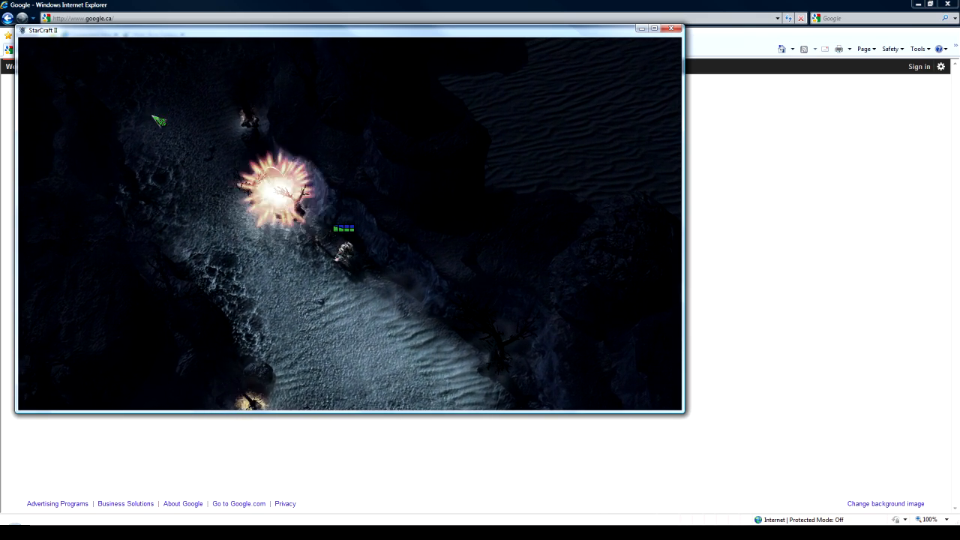
pyautogui.rightClick(129, 138)
pyautogui.rightClick(92, 270)
pyautogui.rightClick(65, 323)
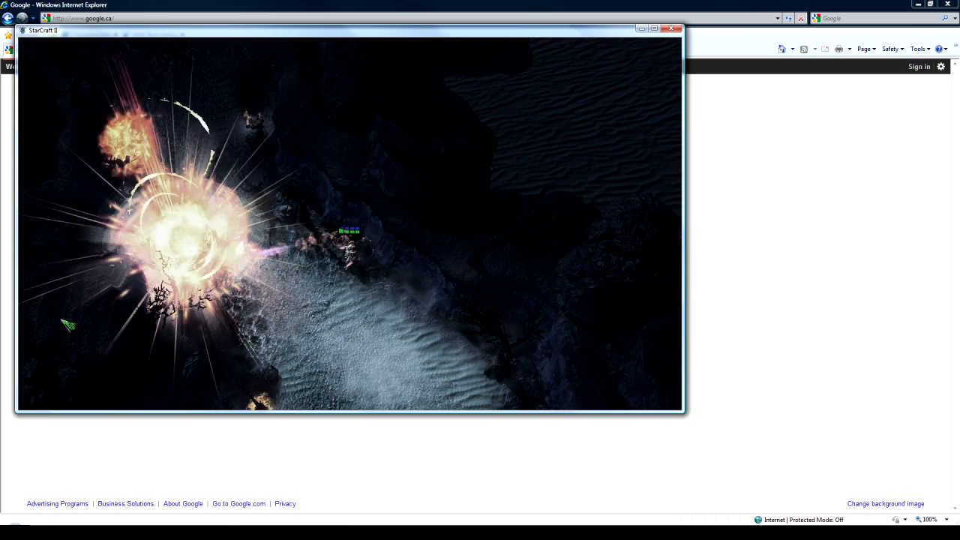
pyautogui.rightClick(515, 145)
# Advance the Zealot to the upper clearing, casting Fireballs at each Zergling group along the way
pyautogui.click(216, 181)
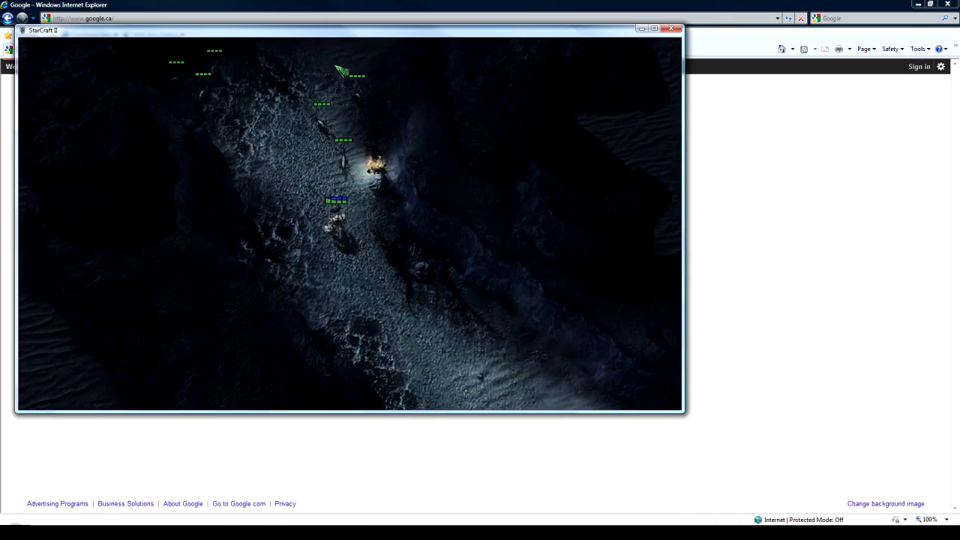
pyautogui.rightClick(337, 66)
pyautogui.rightClick(367, 81)
pyautogui.click(297, 103)
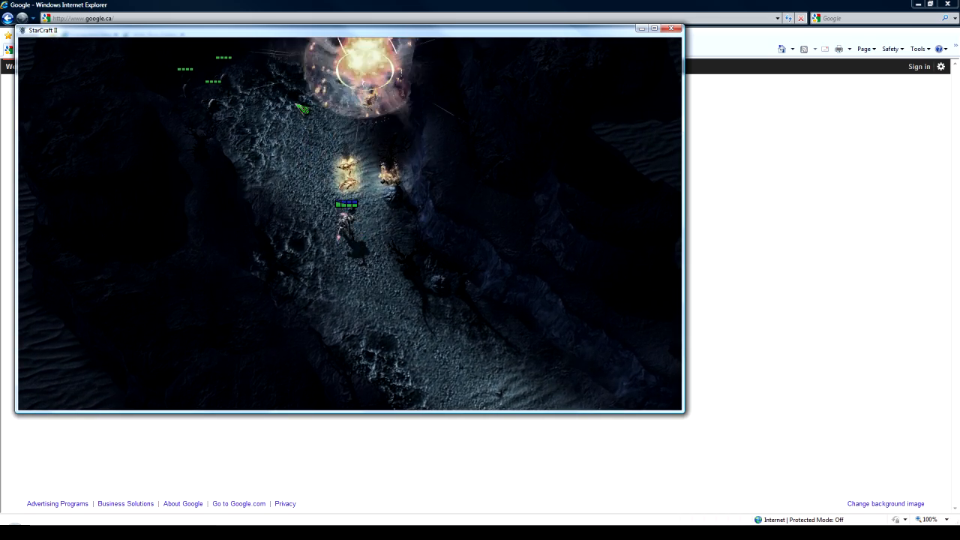
pyautogui.rightClick(196, 91)
pyautogui.rightClick(197, 110)
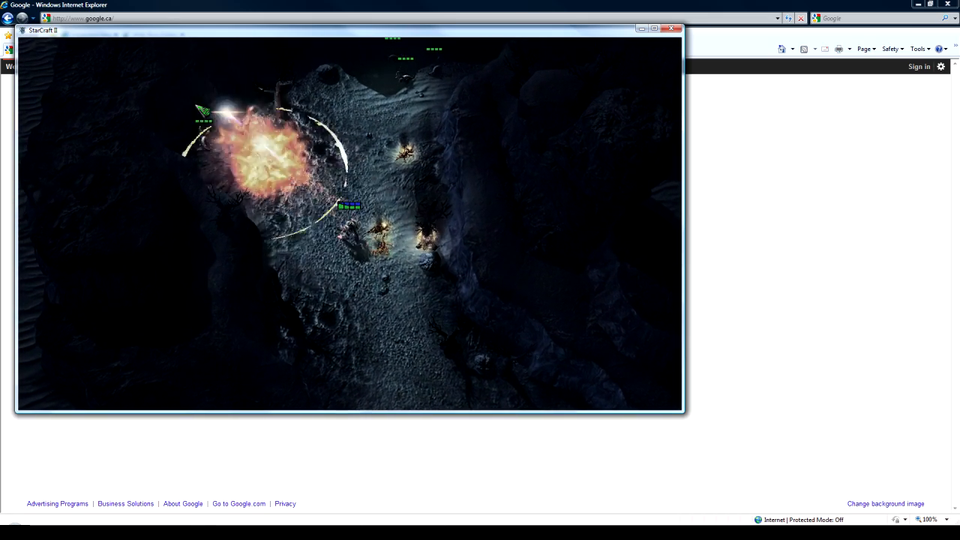
pyautogui.rightClick(262, 129)
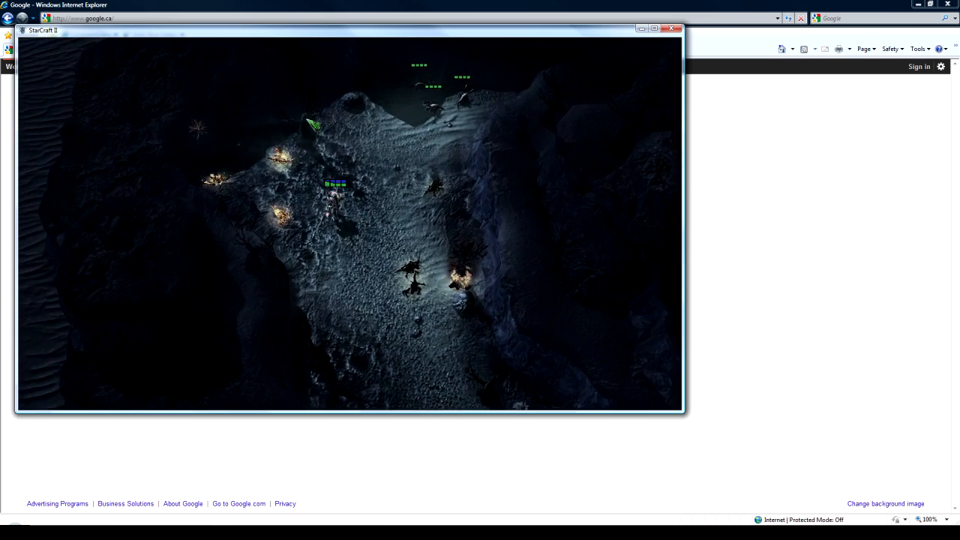
pyautogui.rightClick(486, 66)
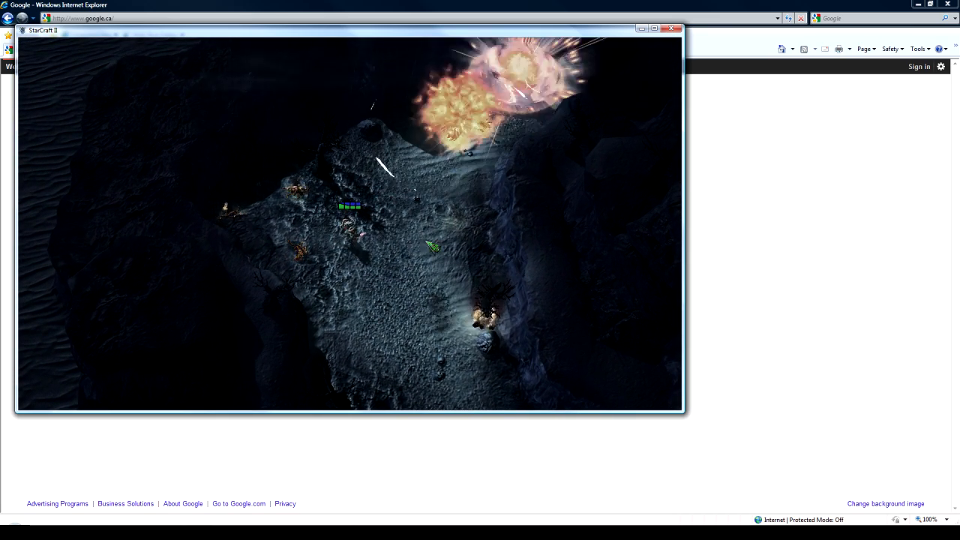
# Walk the Zealot back down past the burning torch and test Fireball over the cliff east of the path
pyautogui.rightClick(425, 321)
pyautogui.rightClick(421, 327)
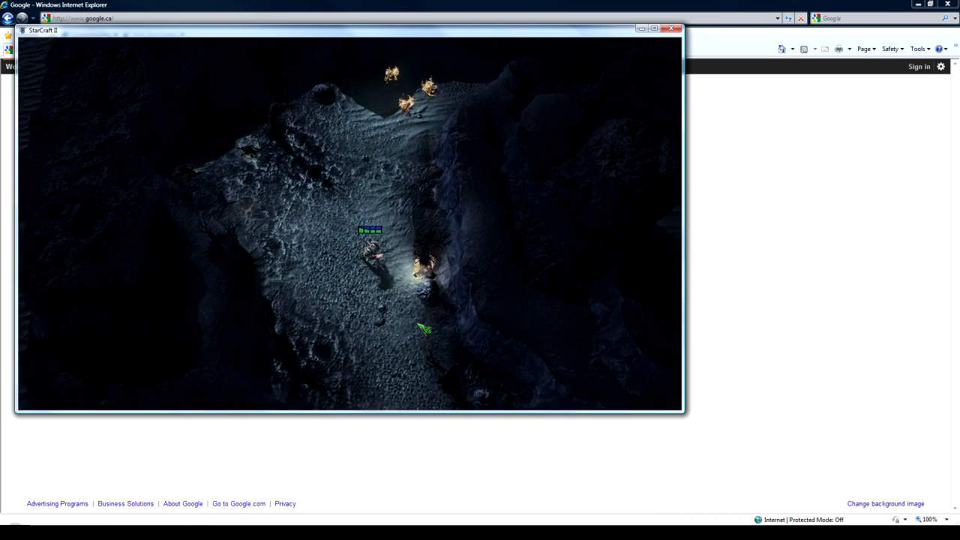
pyautogui.rightClick(396, 345)
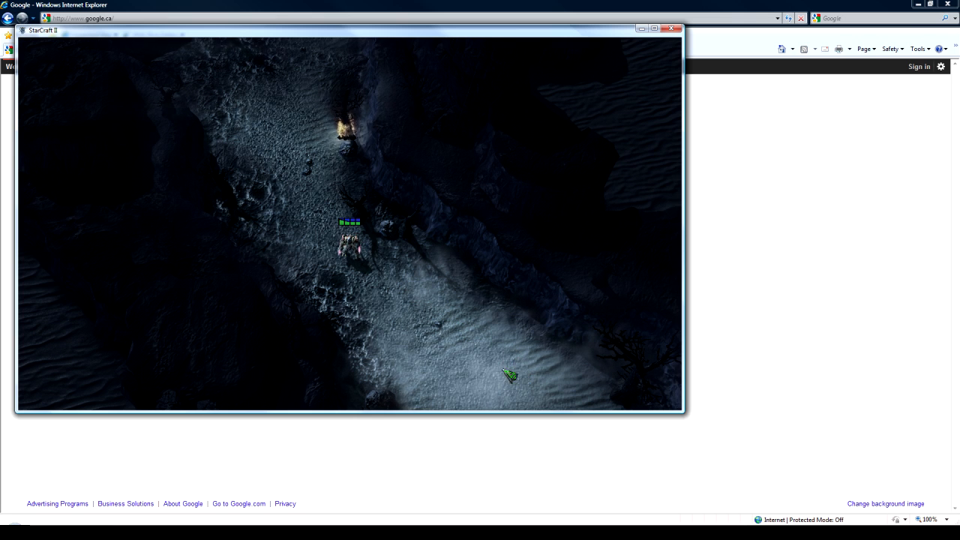
pyautogui.click(511, 213)
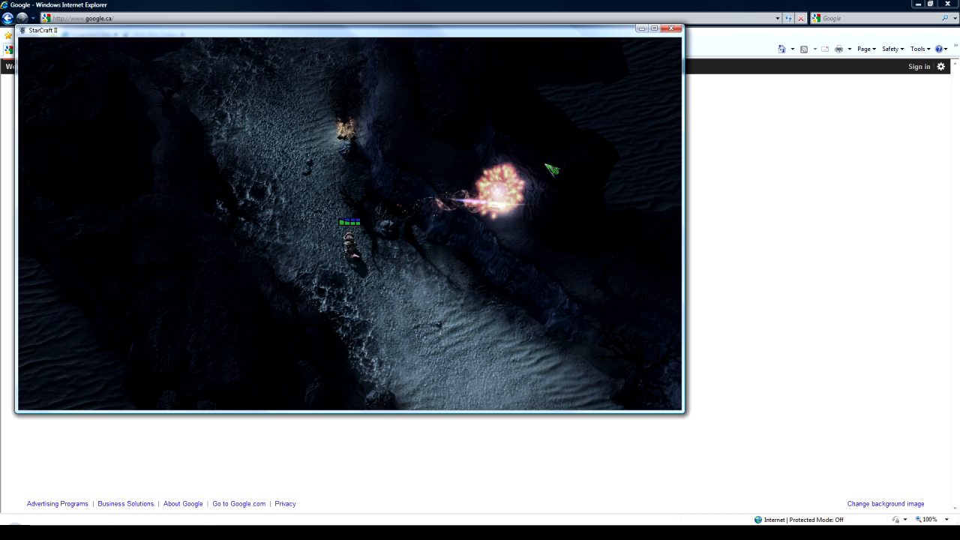
pyautogui.rightClick(316, 135)
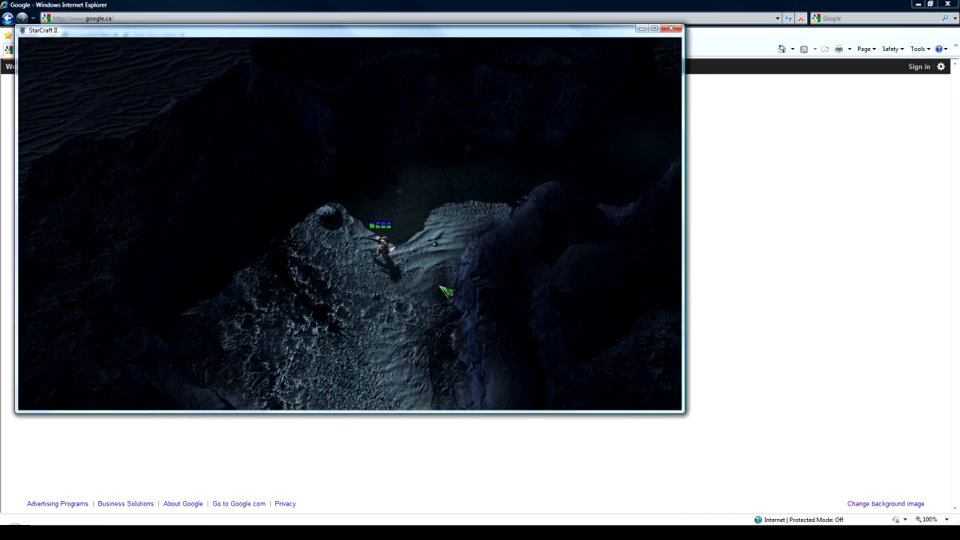
# Reposition the Zealot on the rocky ground west of the torch and test Fireball against the cliff northeast of it
pyautogui.rightClick(380, 304)
pyautogui.rightClick(321, 314)
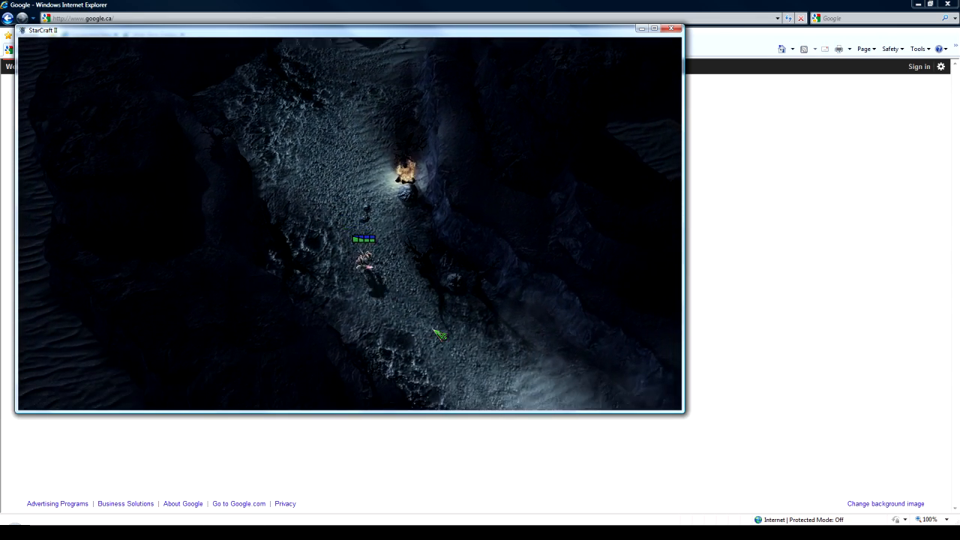
pyautogui.rightClick(297, 177)
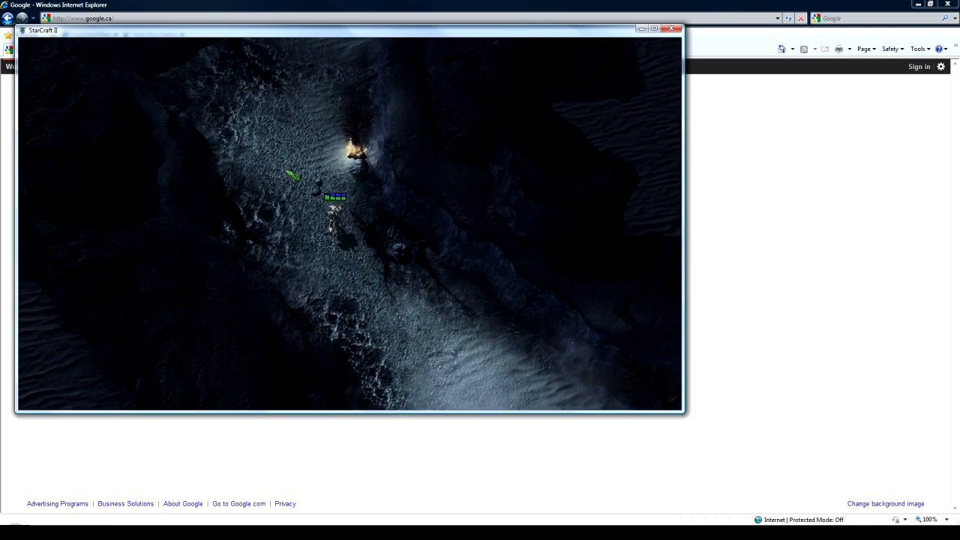
pyautogui.rightClick(263, 175)
pyautogui.click(460, 72)
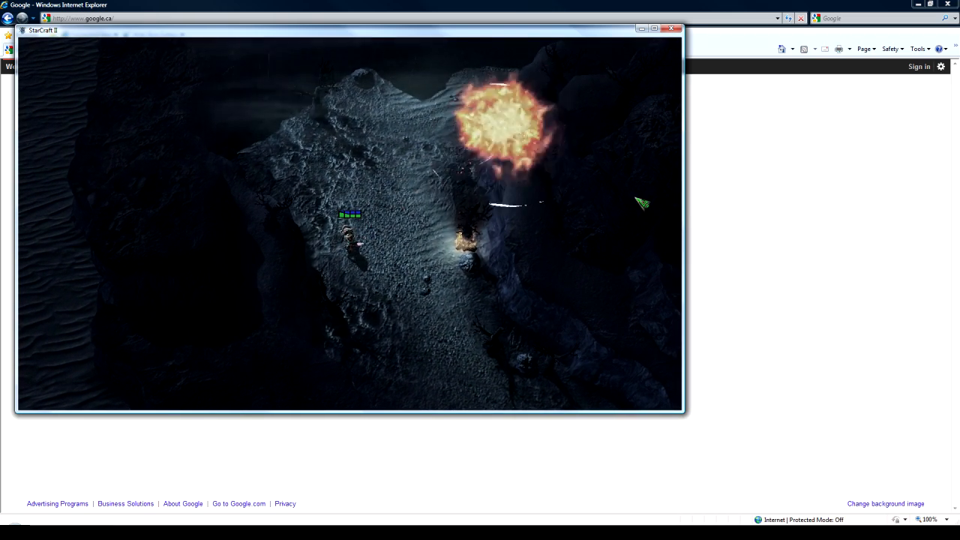
pyautogui.rightClick(516, 308)
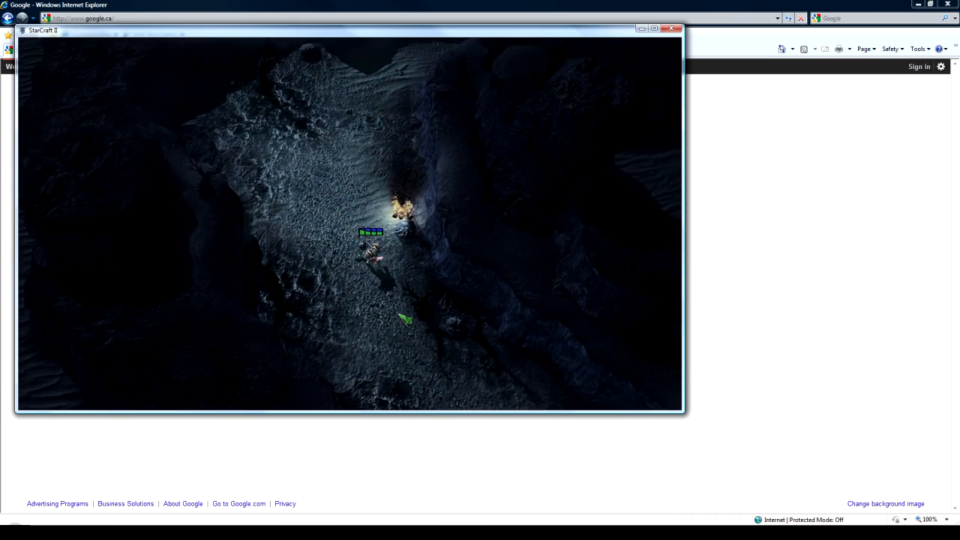
pyautogui.rightClick(403, 318)
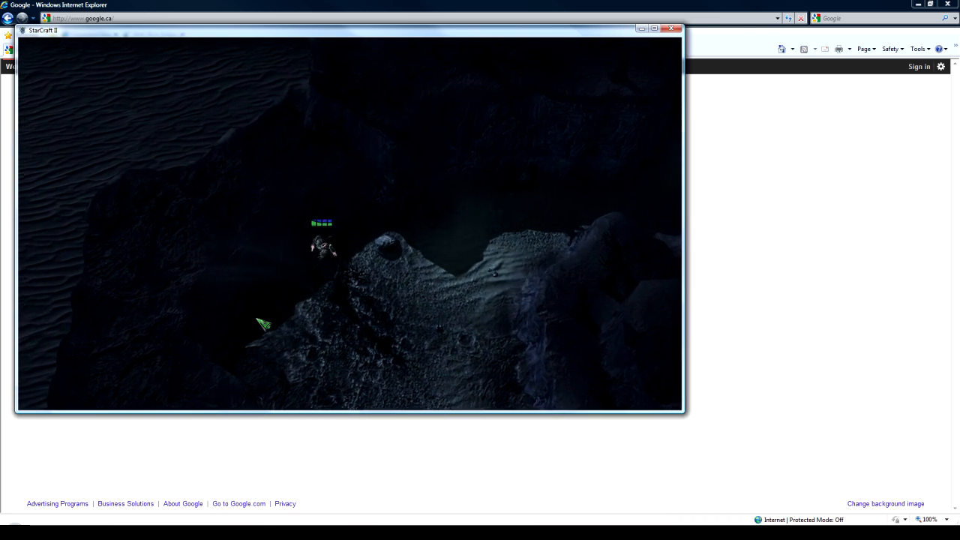
pyautogui.rightClick(428, 345)
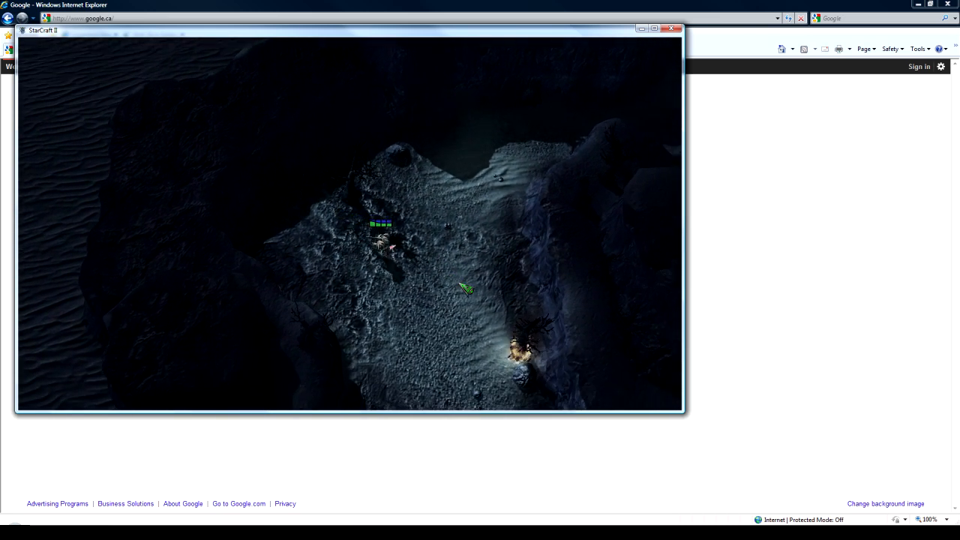
pyautogui.rightClick(450, 191)
pyautogui.rightClick(413, 172)
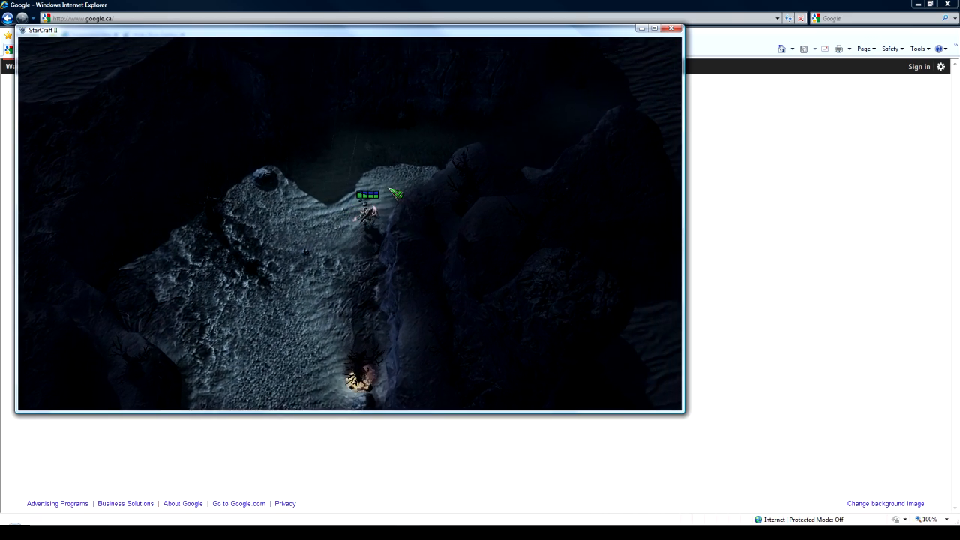